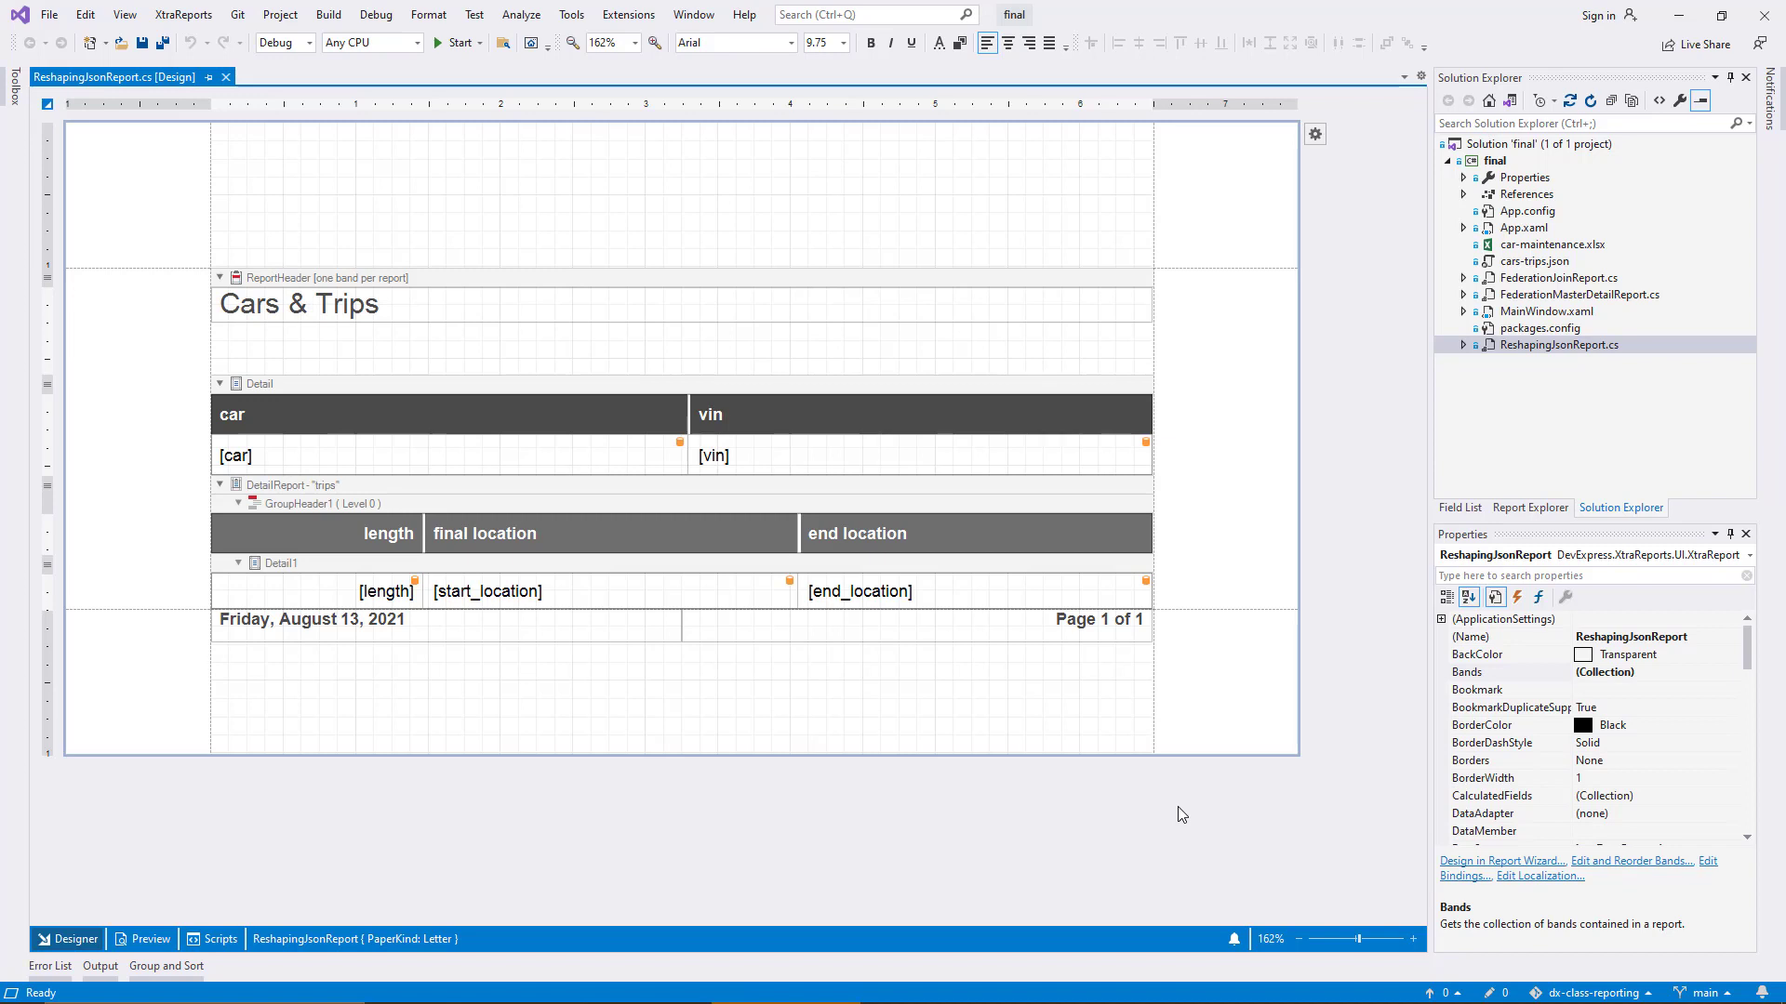
In the Field List, expand trips under jsonDataSource1 to show carid, end_location, length, start_location and tripid.
{"action": "left_click", "coordinate": [1466, 510]}
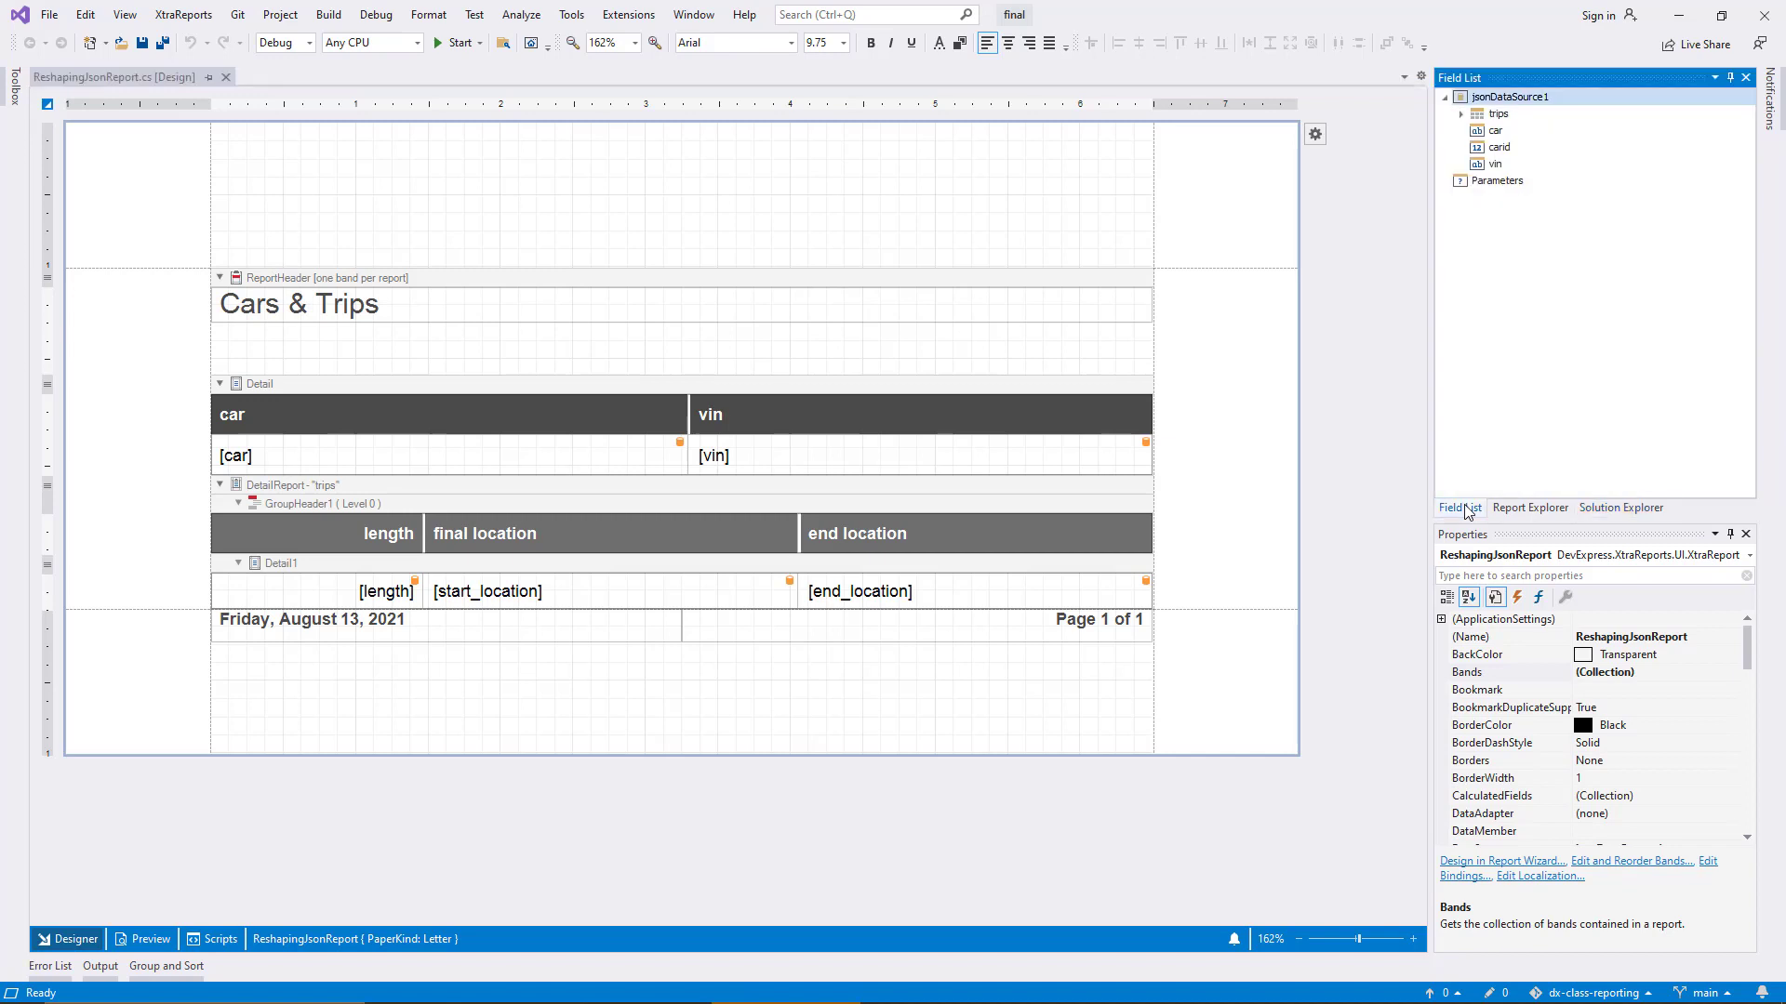
{"action": "left_click", "coordinate": [1493, 115]}
{"action": "left_click", "coordinate": [1461, 114]}
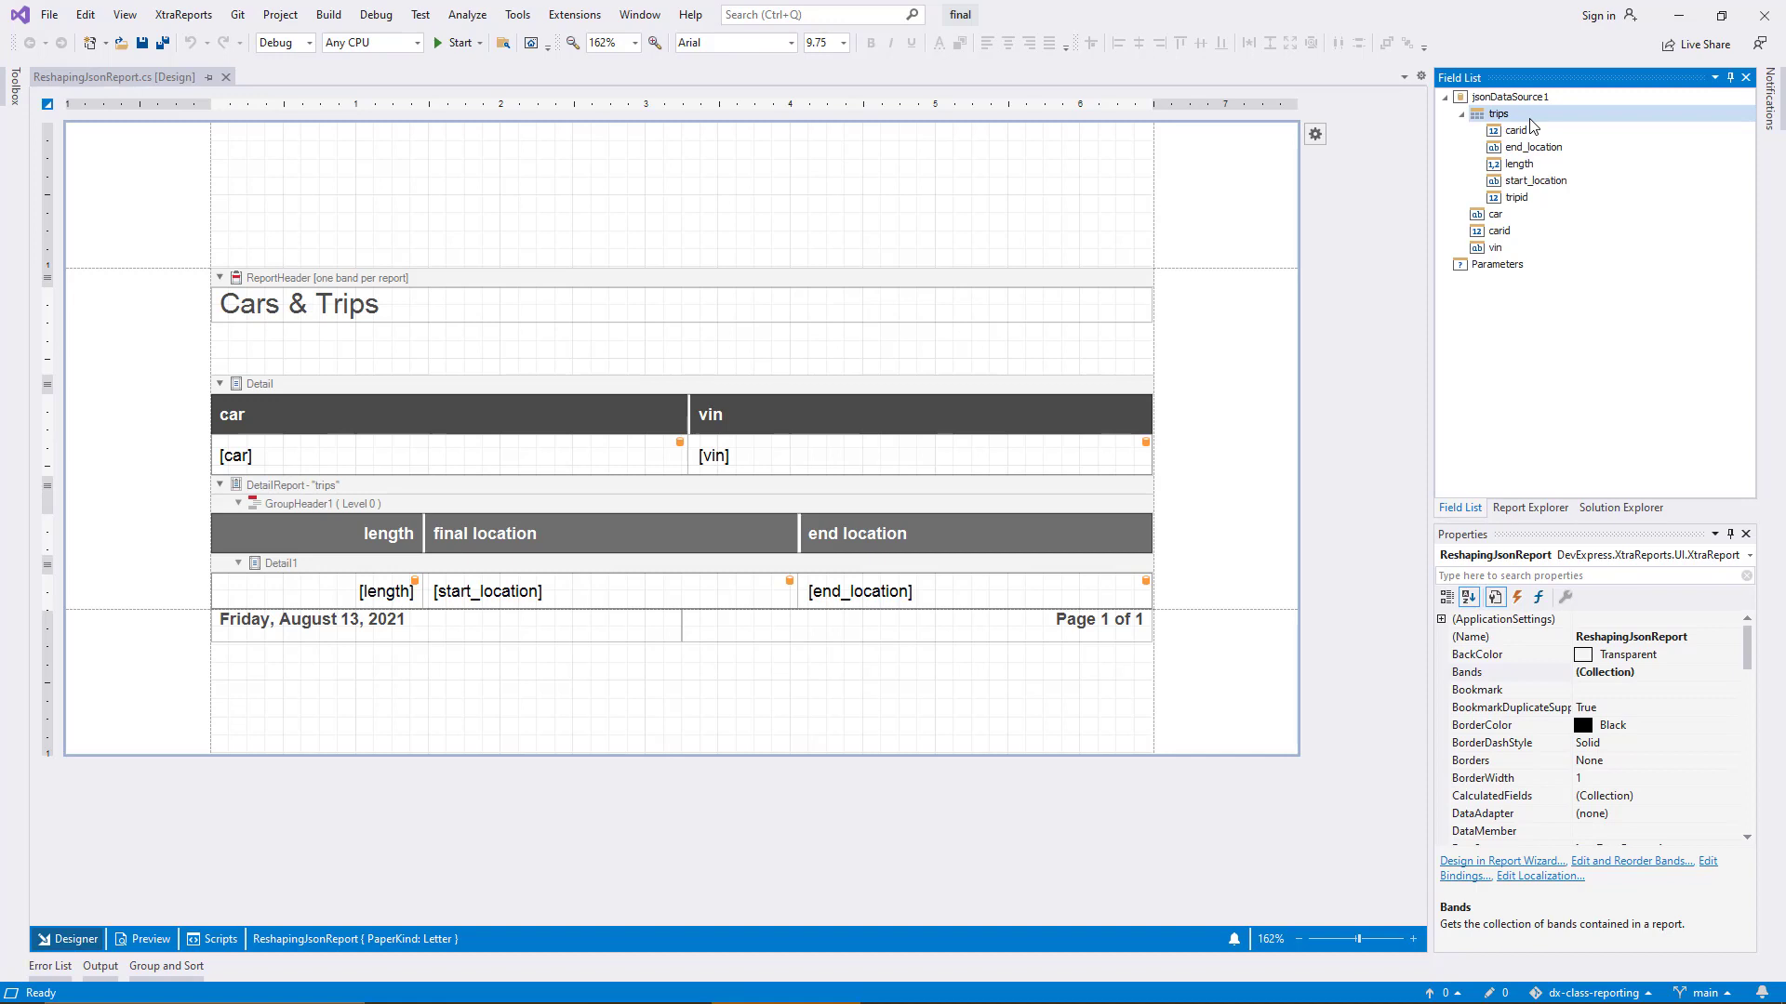
Add a Data Federation data source from Report Explorer's Data Sources node and advance to query creation.
{"action": "left_click", "coordinate": [1541, 508]}
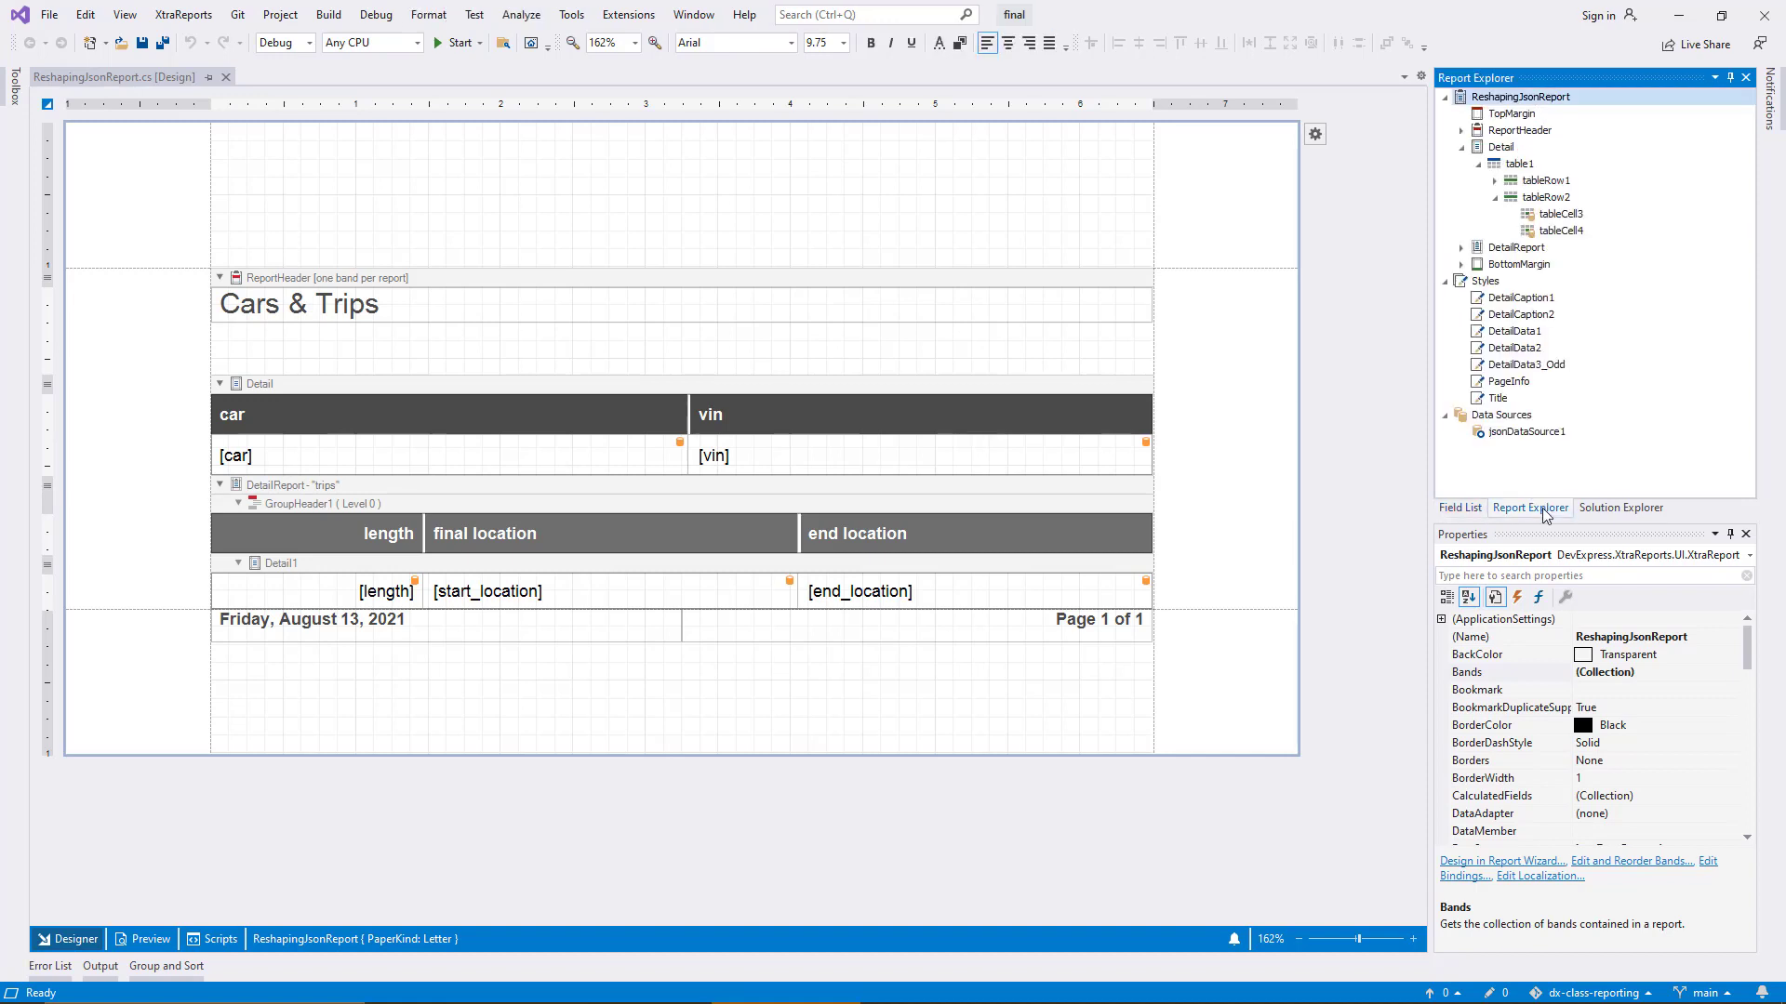
{"action": "left_click", "coordinate": [1543, 417]}
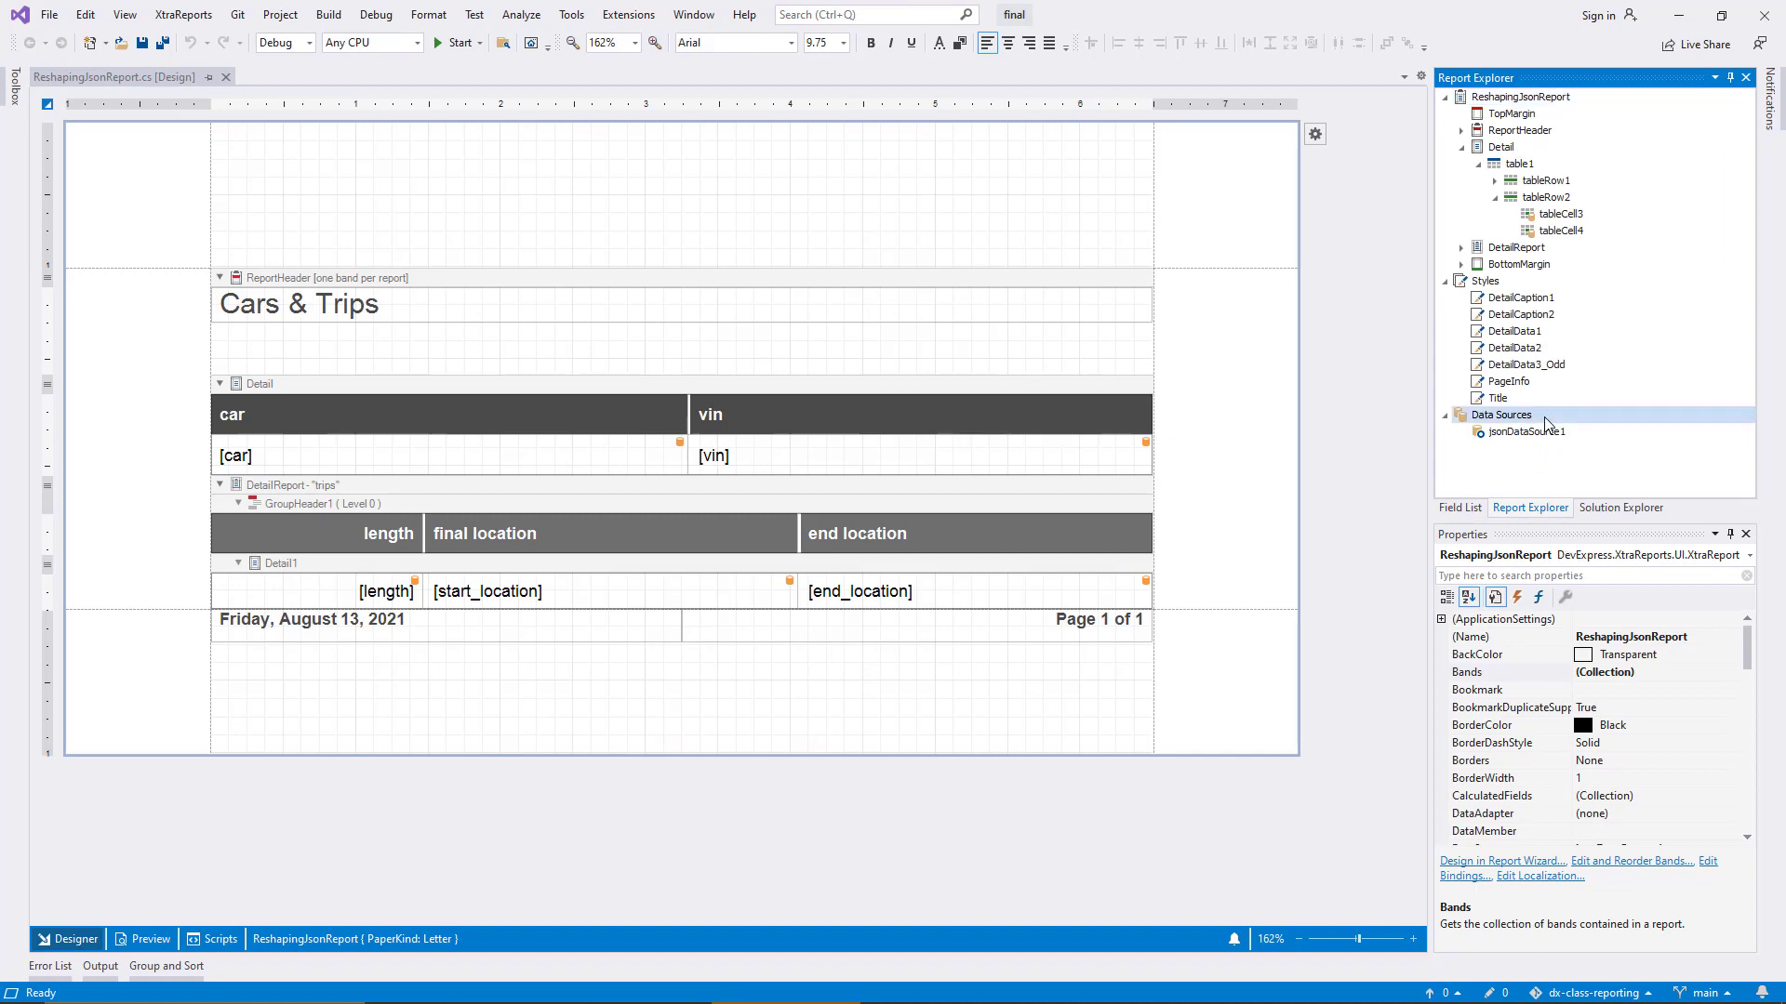
{"action": "right_click", "coordinate": [1544, 417]}
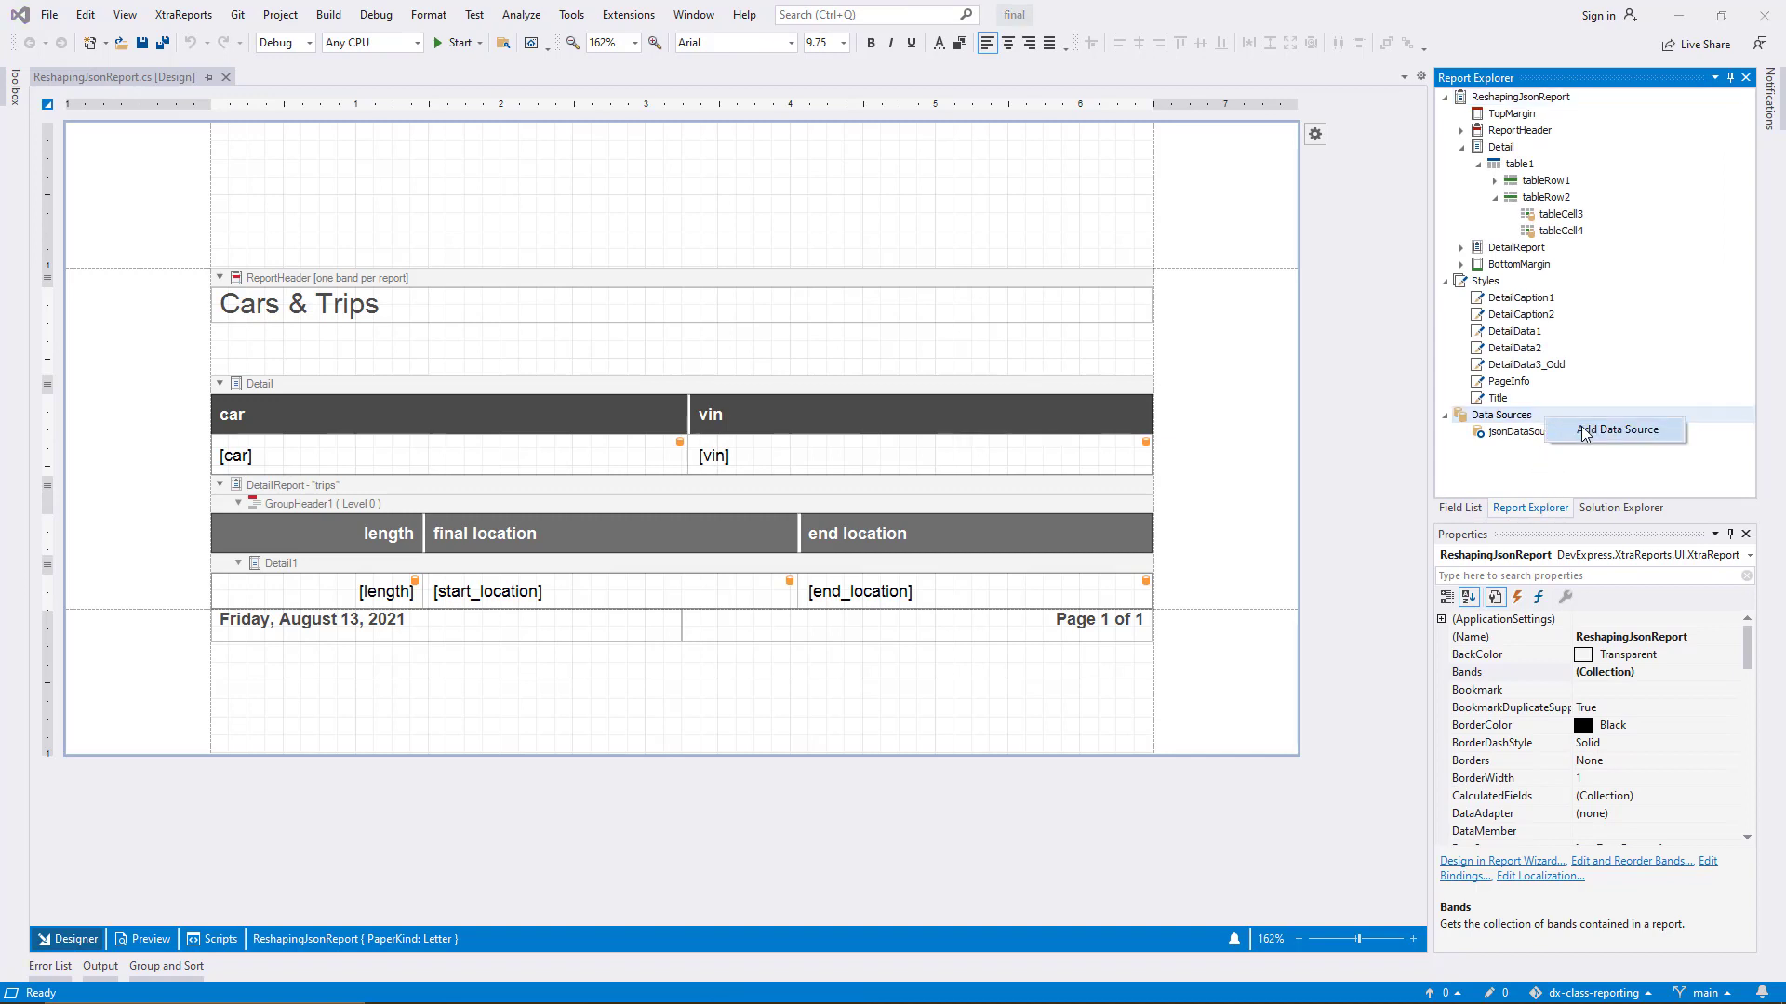
{"action": "left_click", "coordinate": [1585, 431]}
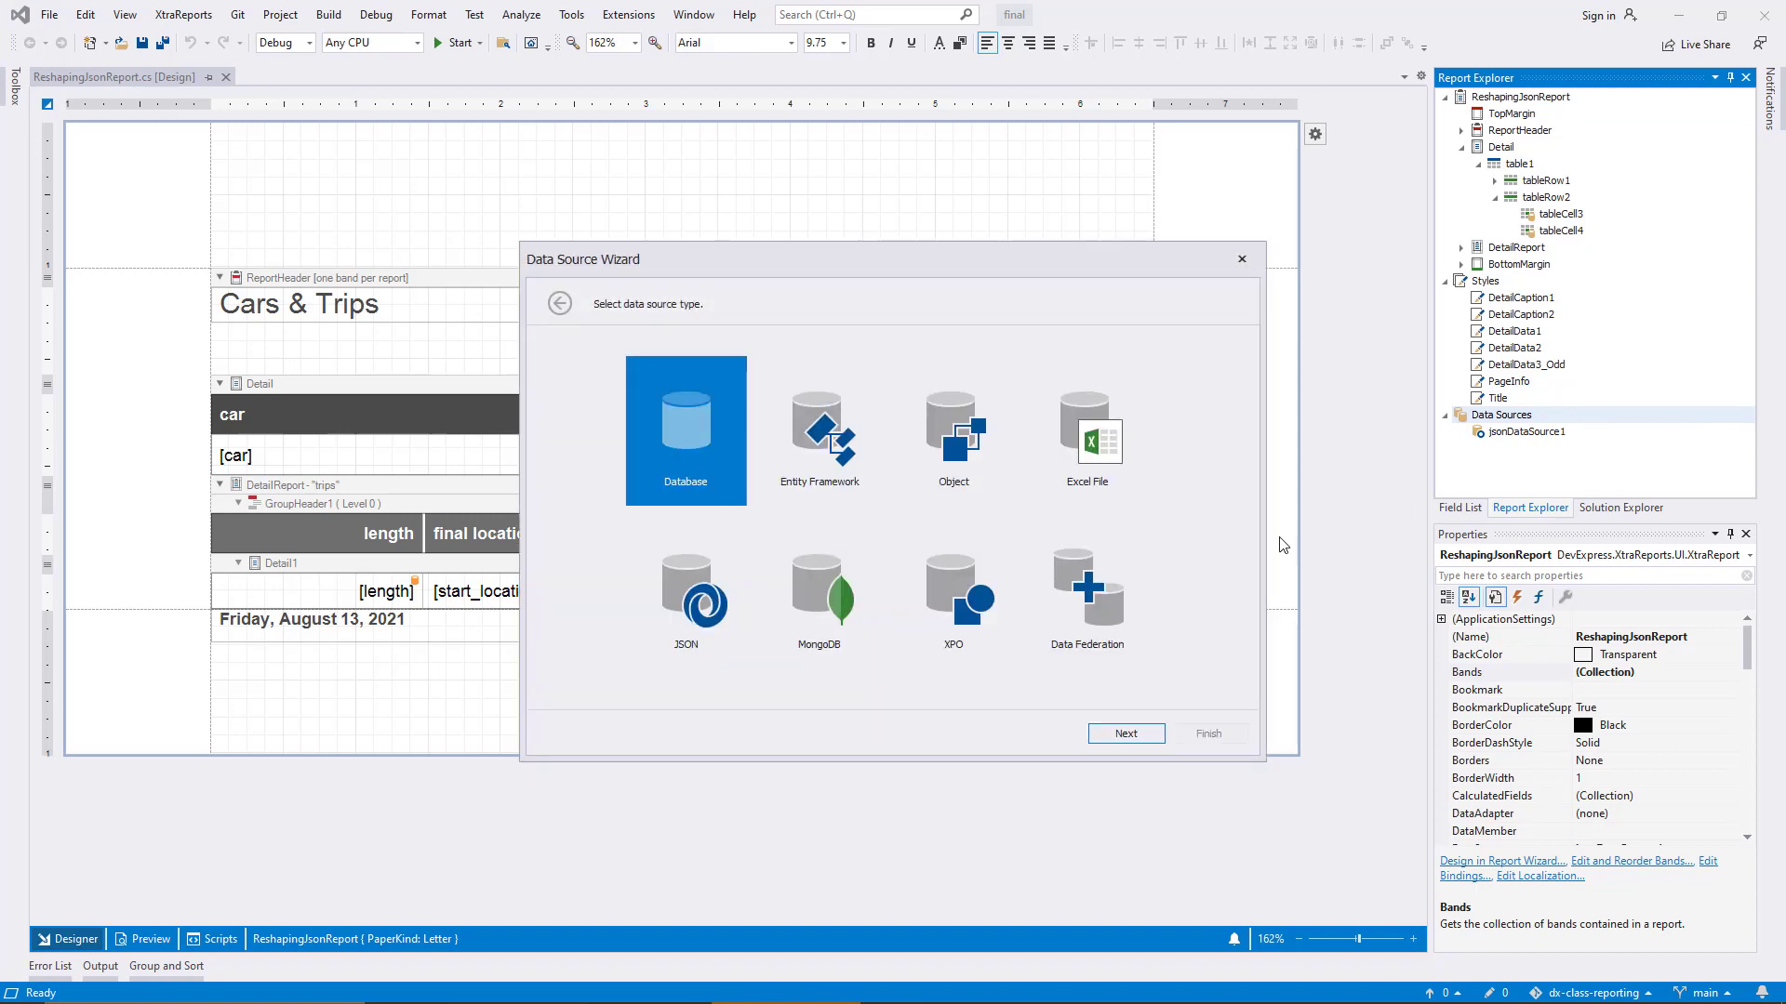
{"action": "left_click", "coordinate": [1115, 604]}
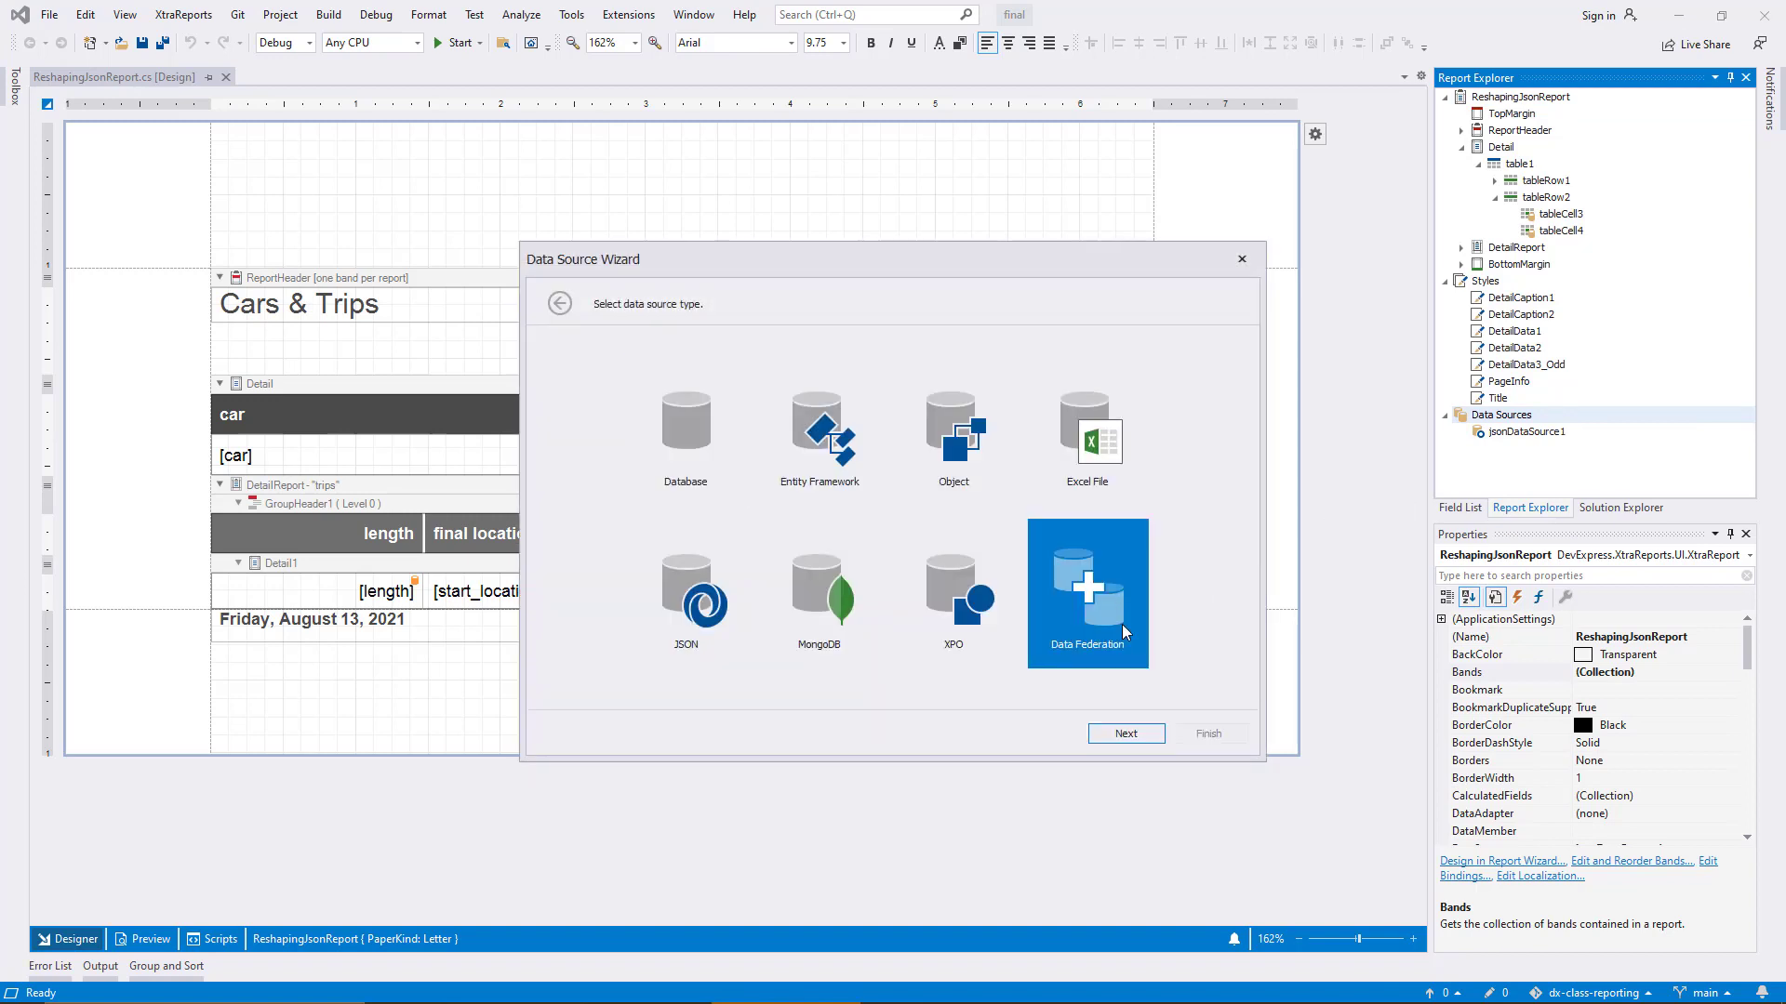
{"action": "left_click", "coordinate": [1157, 734]}
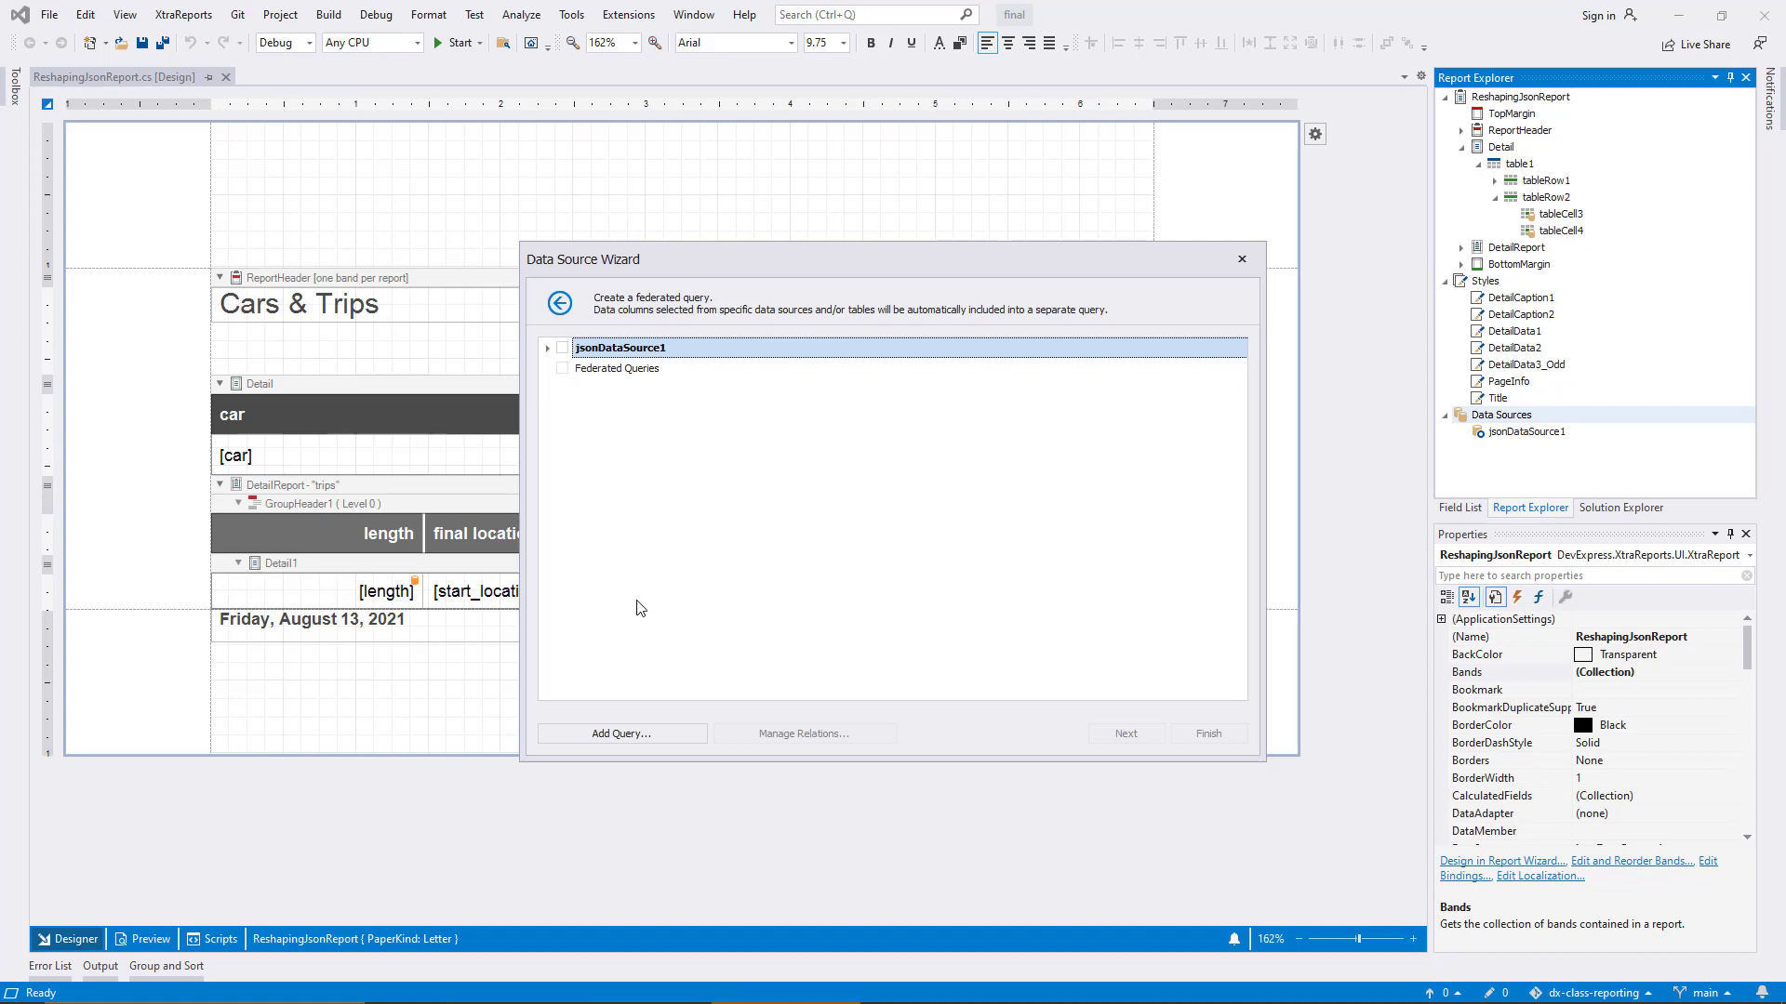
Add a new query on jsonDataSource1 and, after trying Union, set the query type to Transform.
{"action": "left_click", "coordinate": [638, 737]}
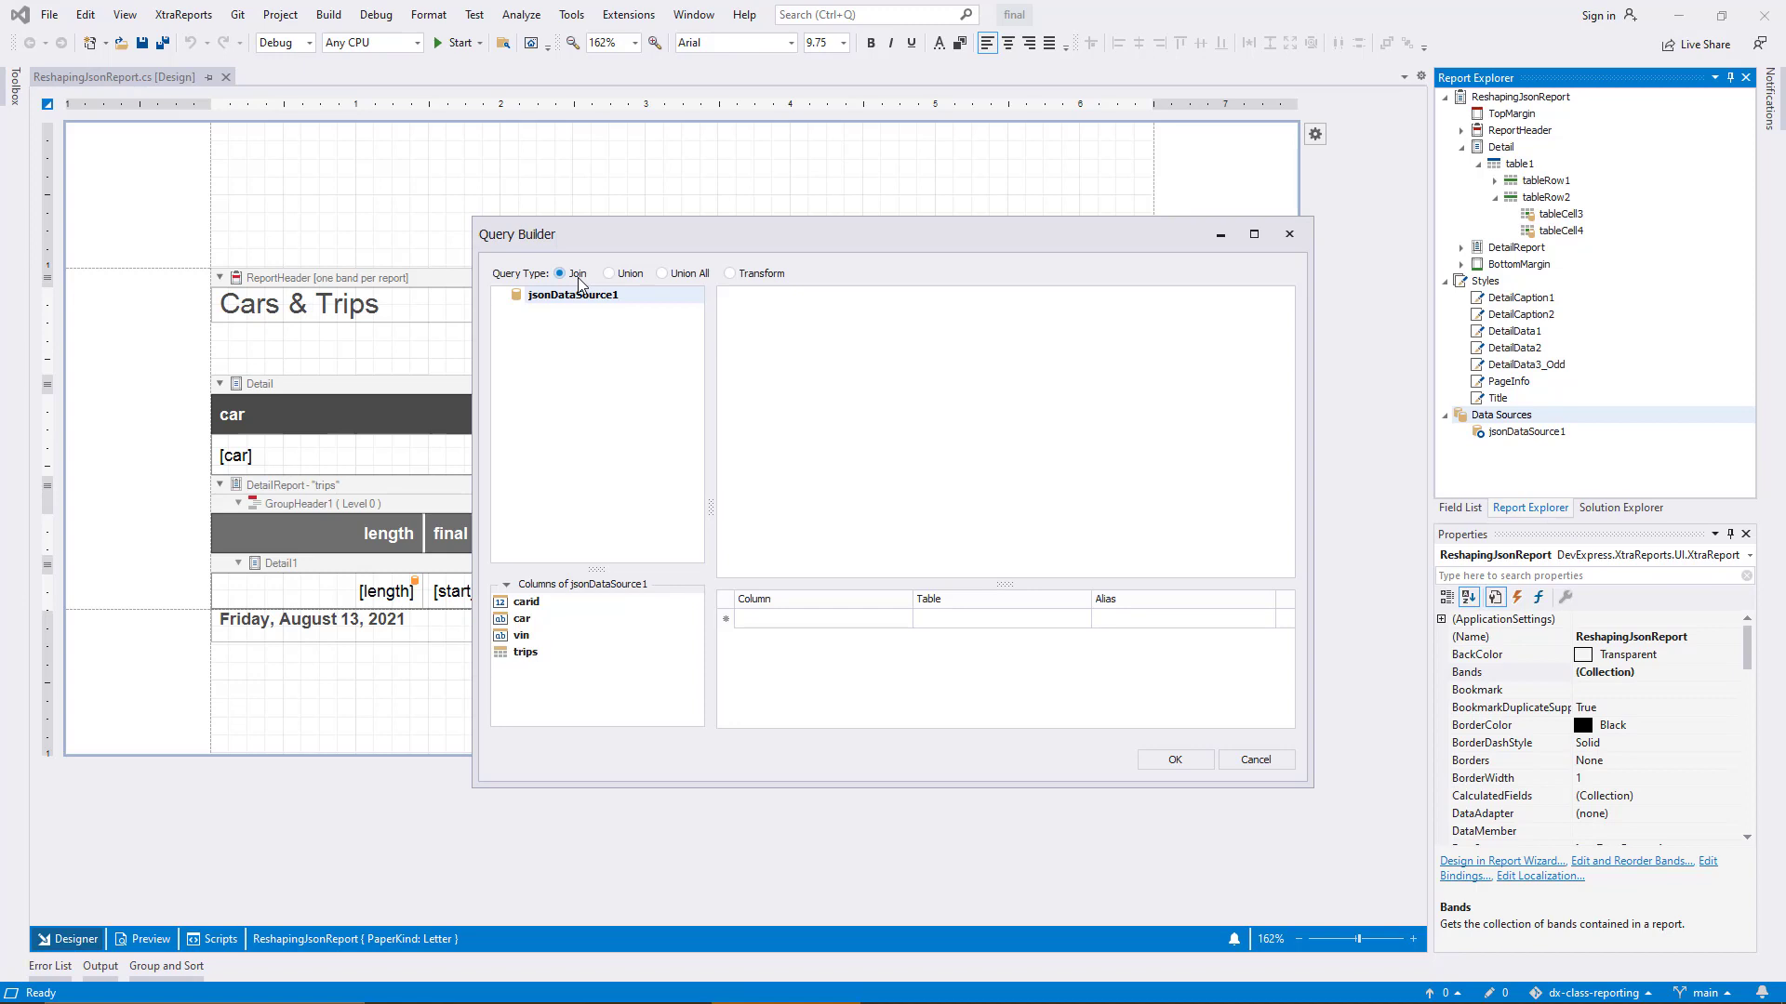
{"action": "left_click", "coordinate": [609, 274]}
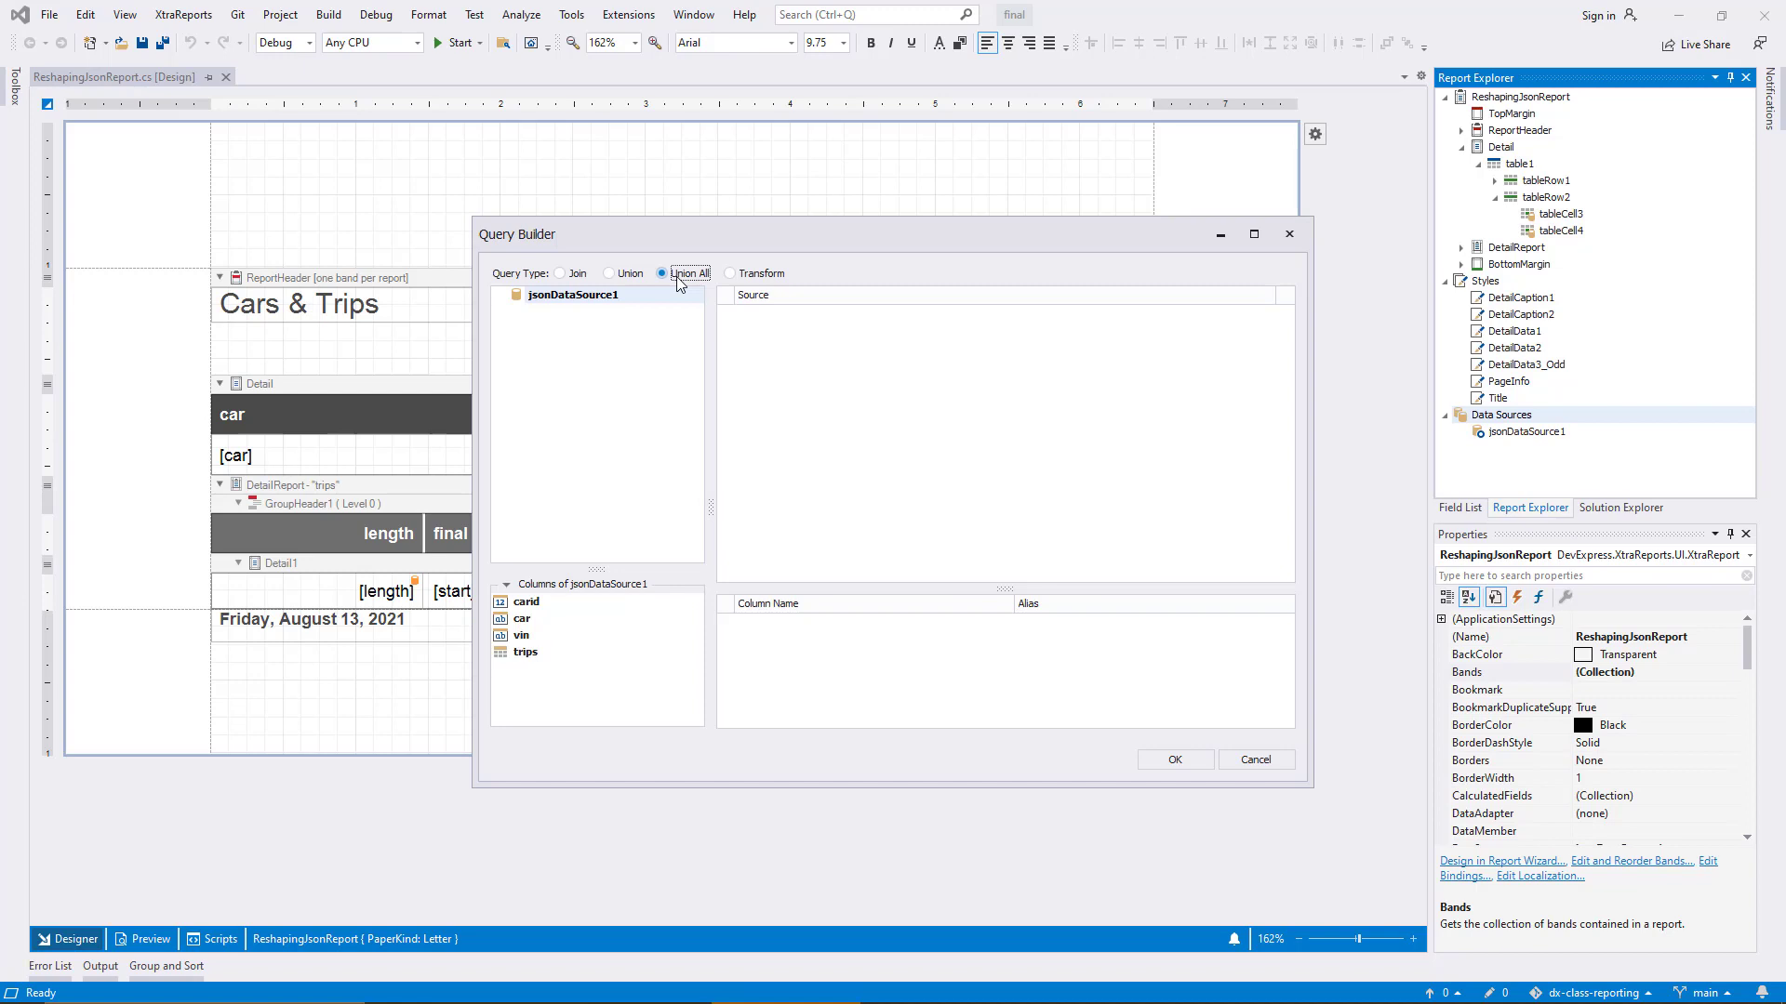
{"action": "left_click", "coordinate": [749, 275]}
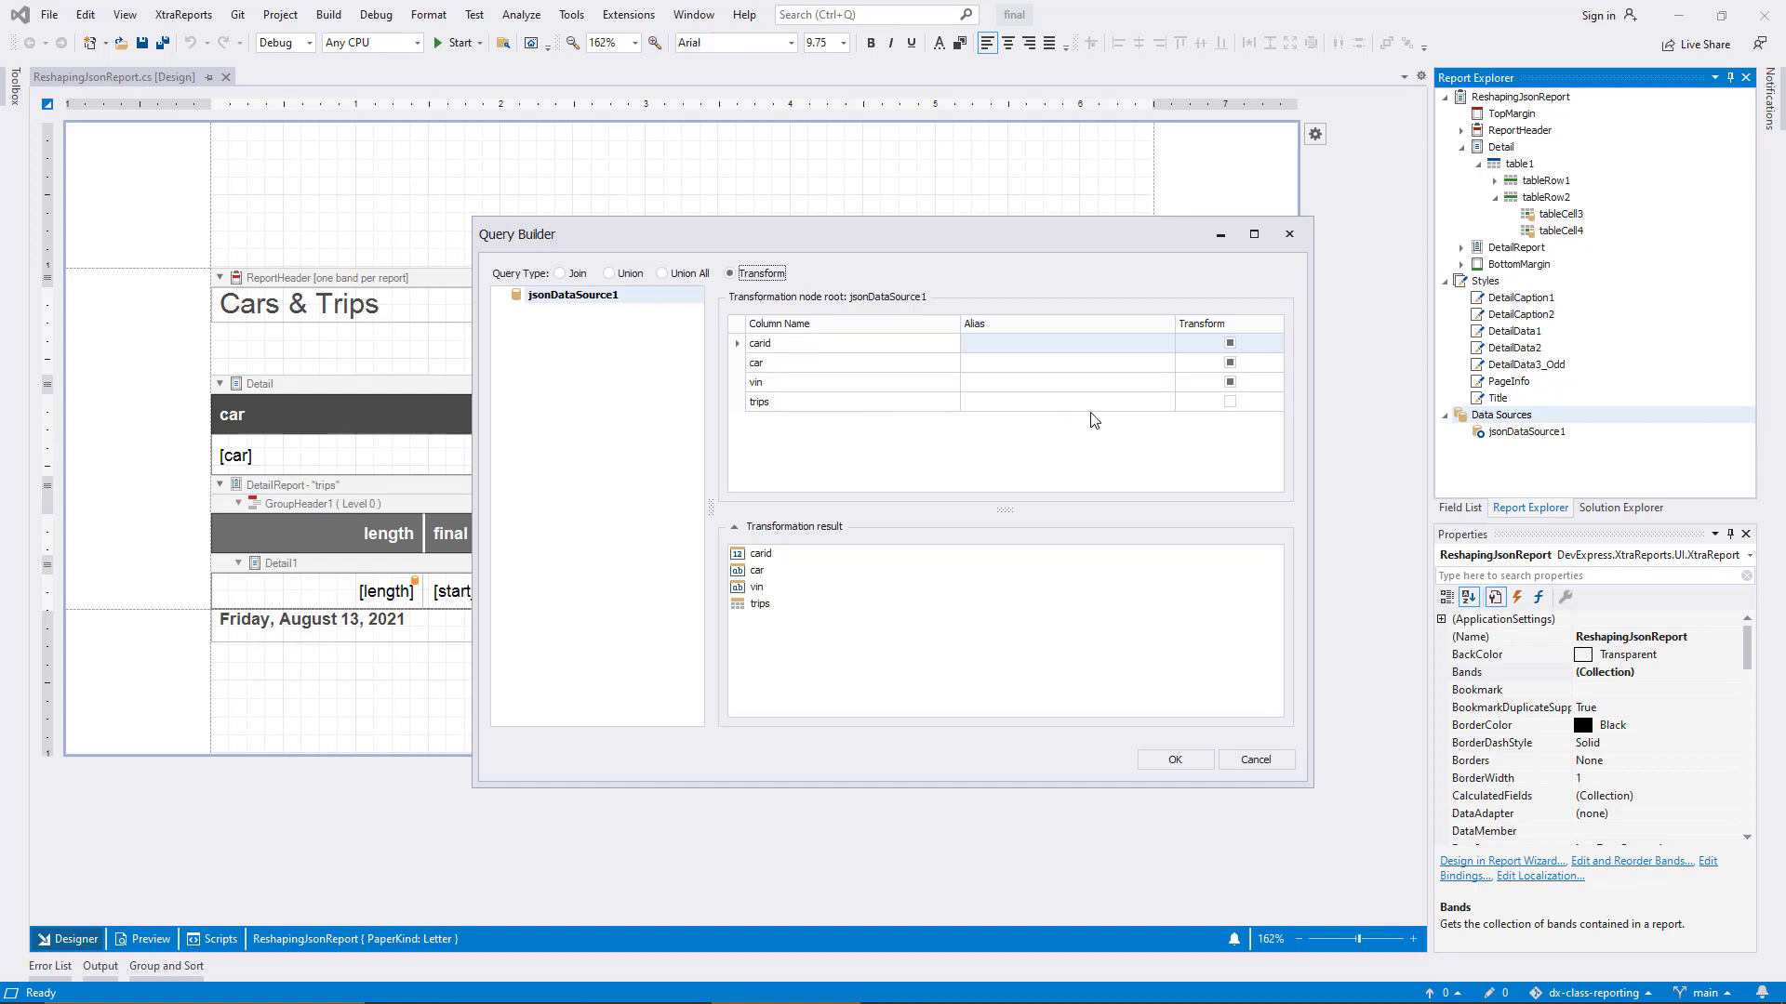
Turn on Transform for the trips row and review the resulting trips_ columns such as trips_carid.
{"action": "left_click", "coordinate": [1230, 403]}
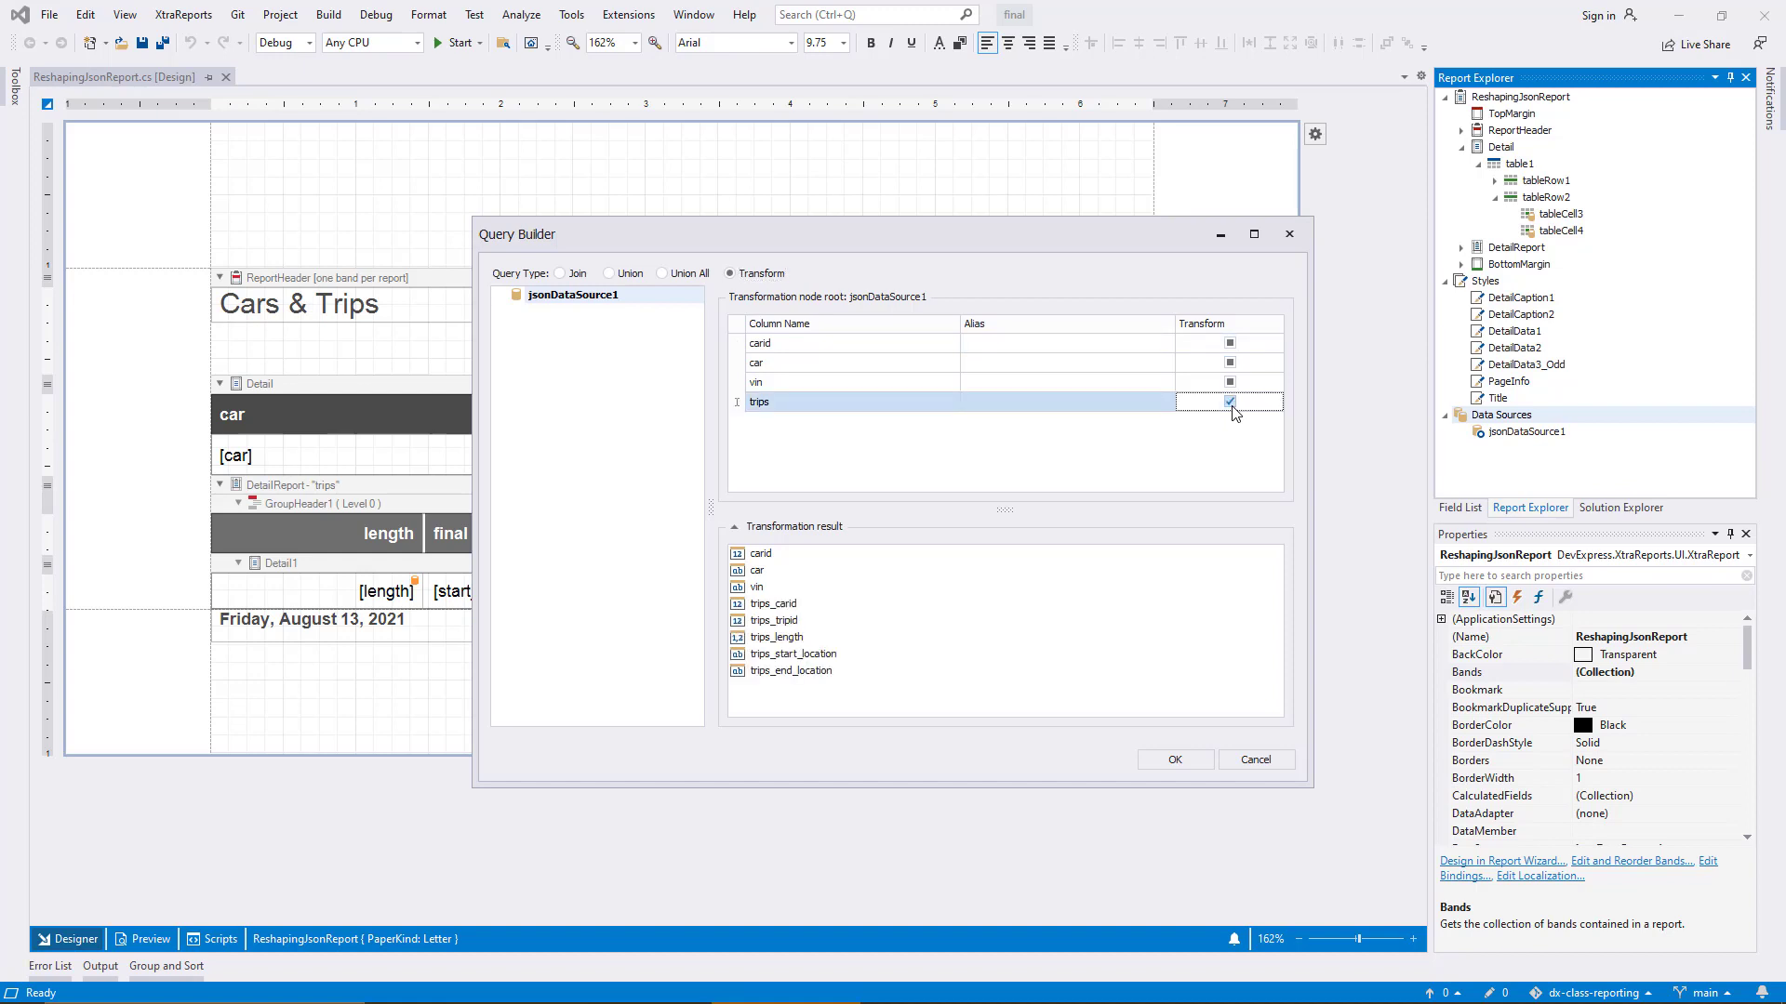
{"action": "left_click", "coordinate": [830, 607]}
{"action": "left_click", "coordinate": [826, 623]}
{"action": "left_click", "coordinate": [822, 641]}
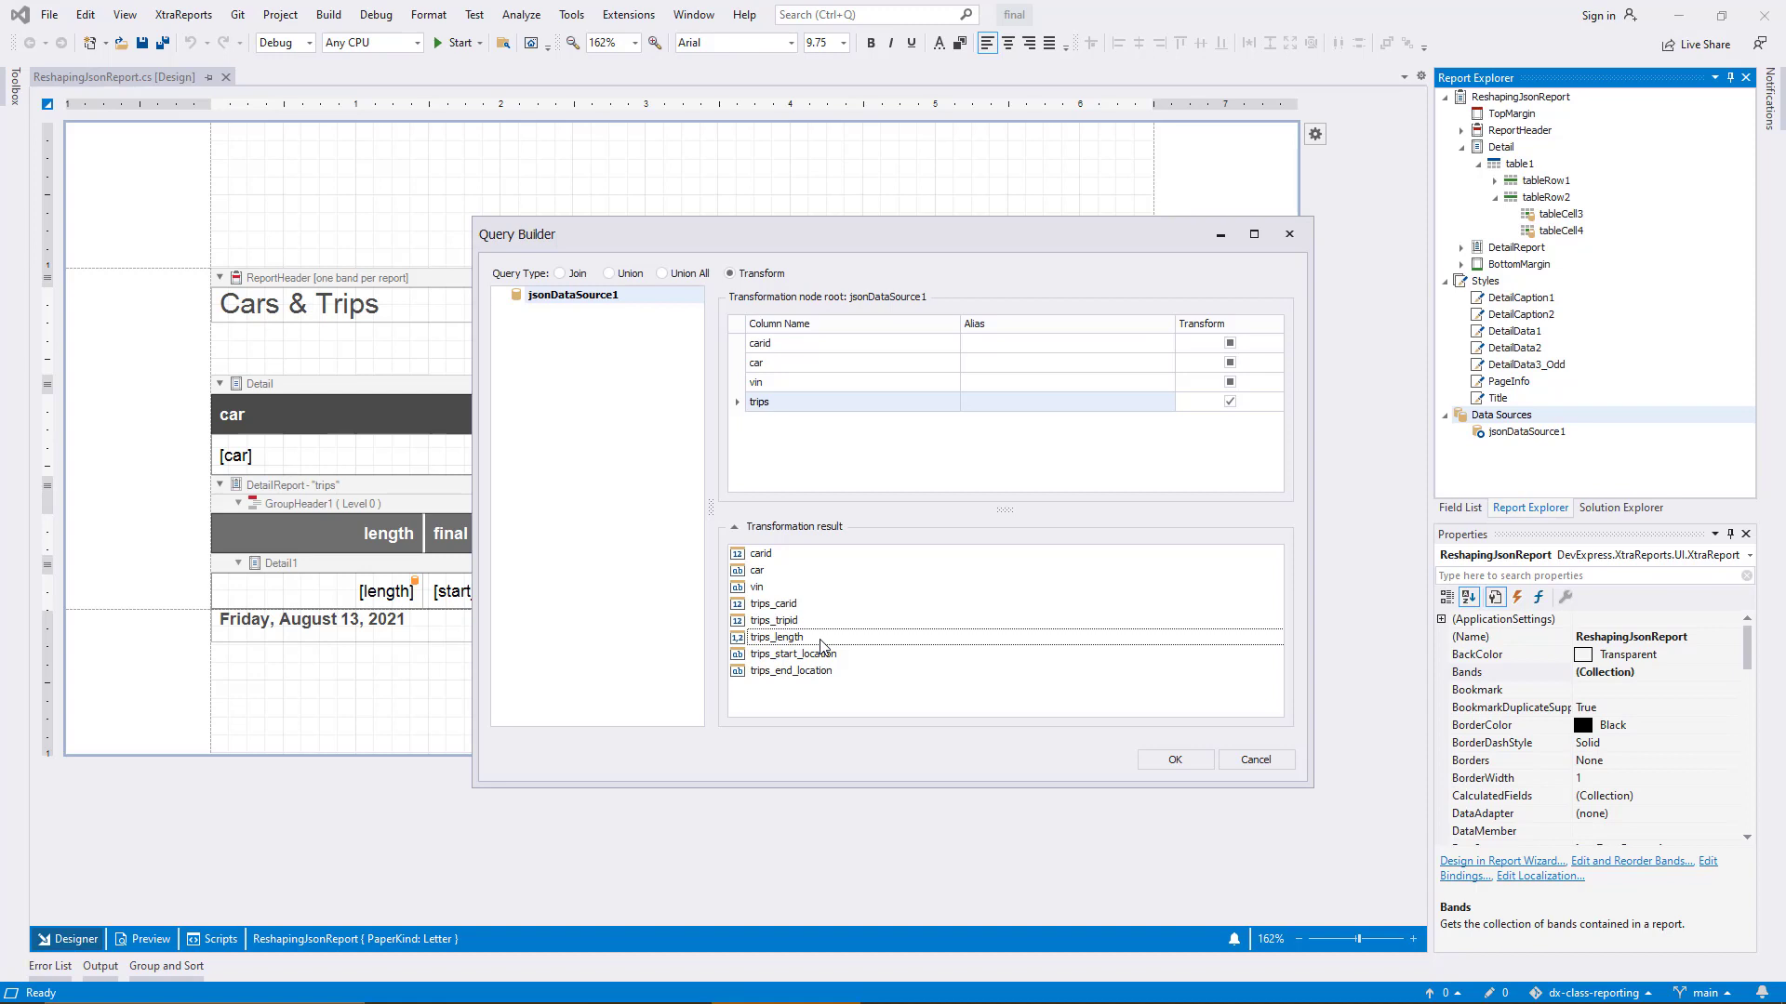
Edit the trips alias, confirm the transform query and finish the wizard to create federationDataSource1.
{"action": "left_click", "coordinate": [1058, 408]}
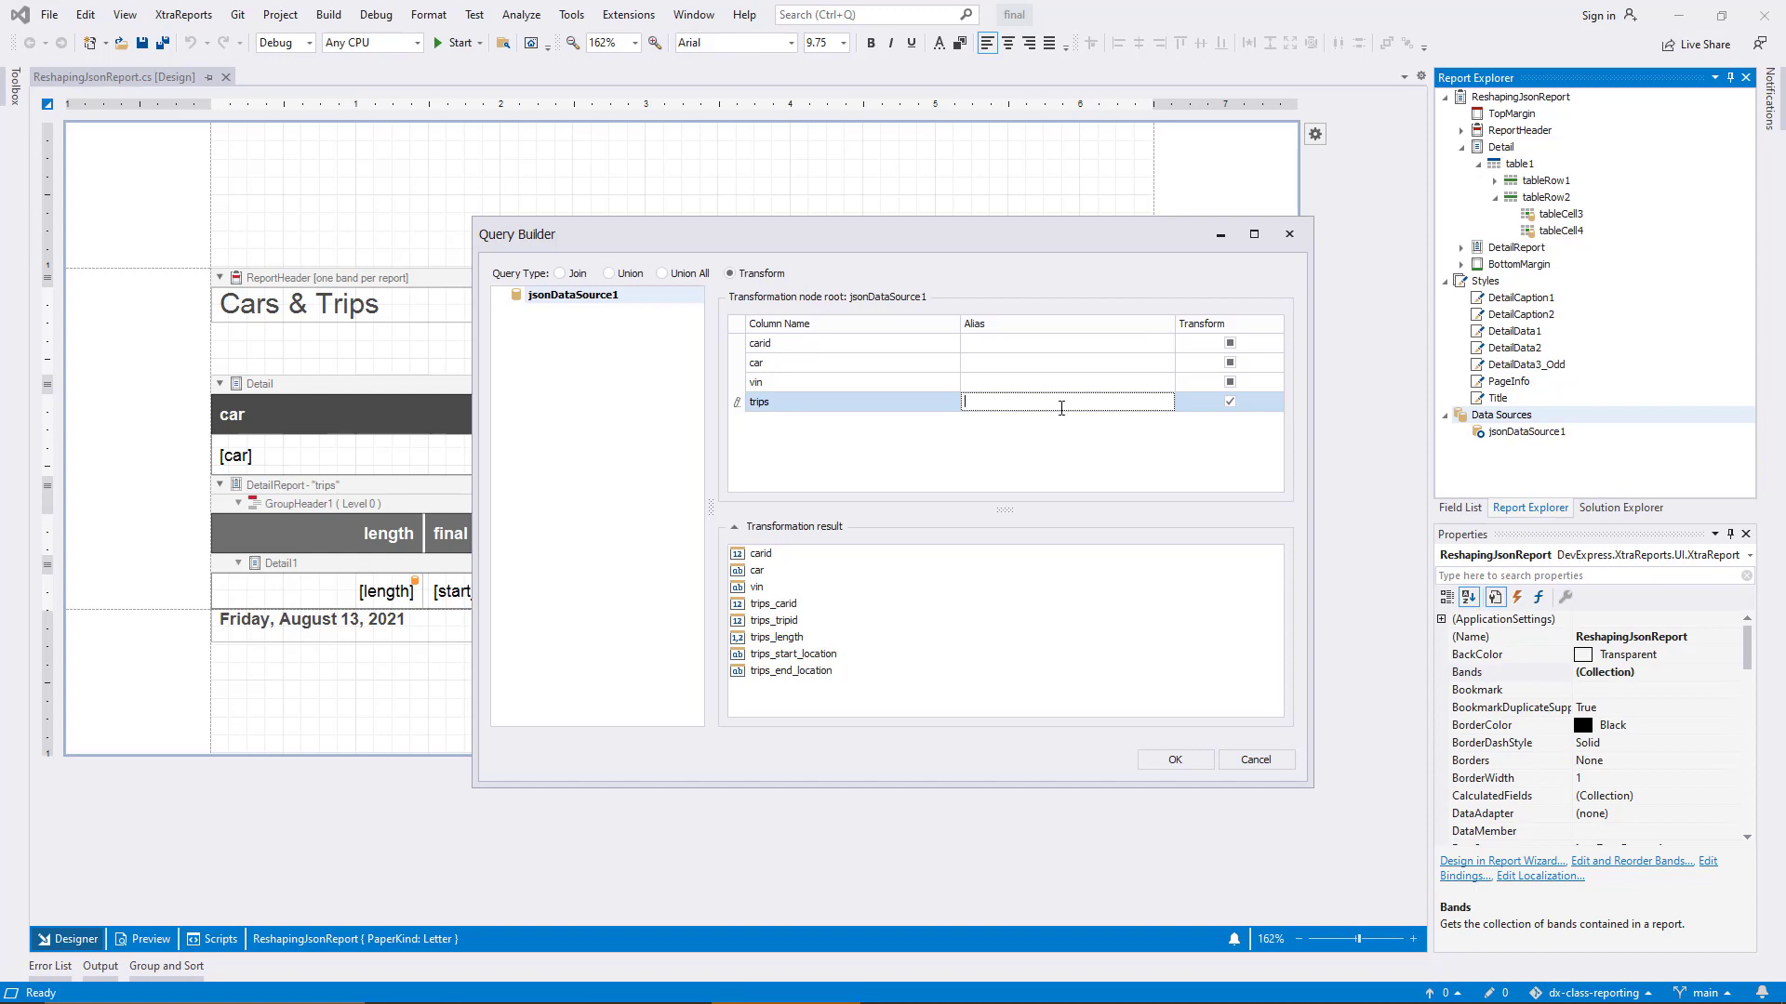
{"action": "left_click", "coordinate": [1092, 454]}
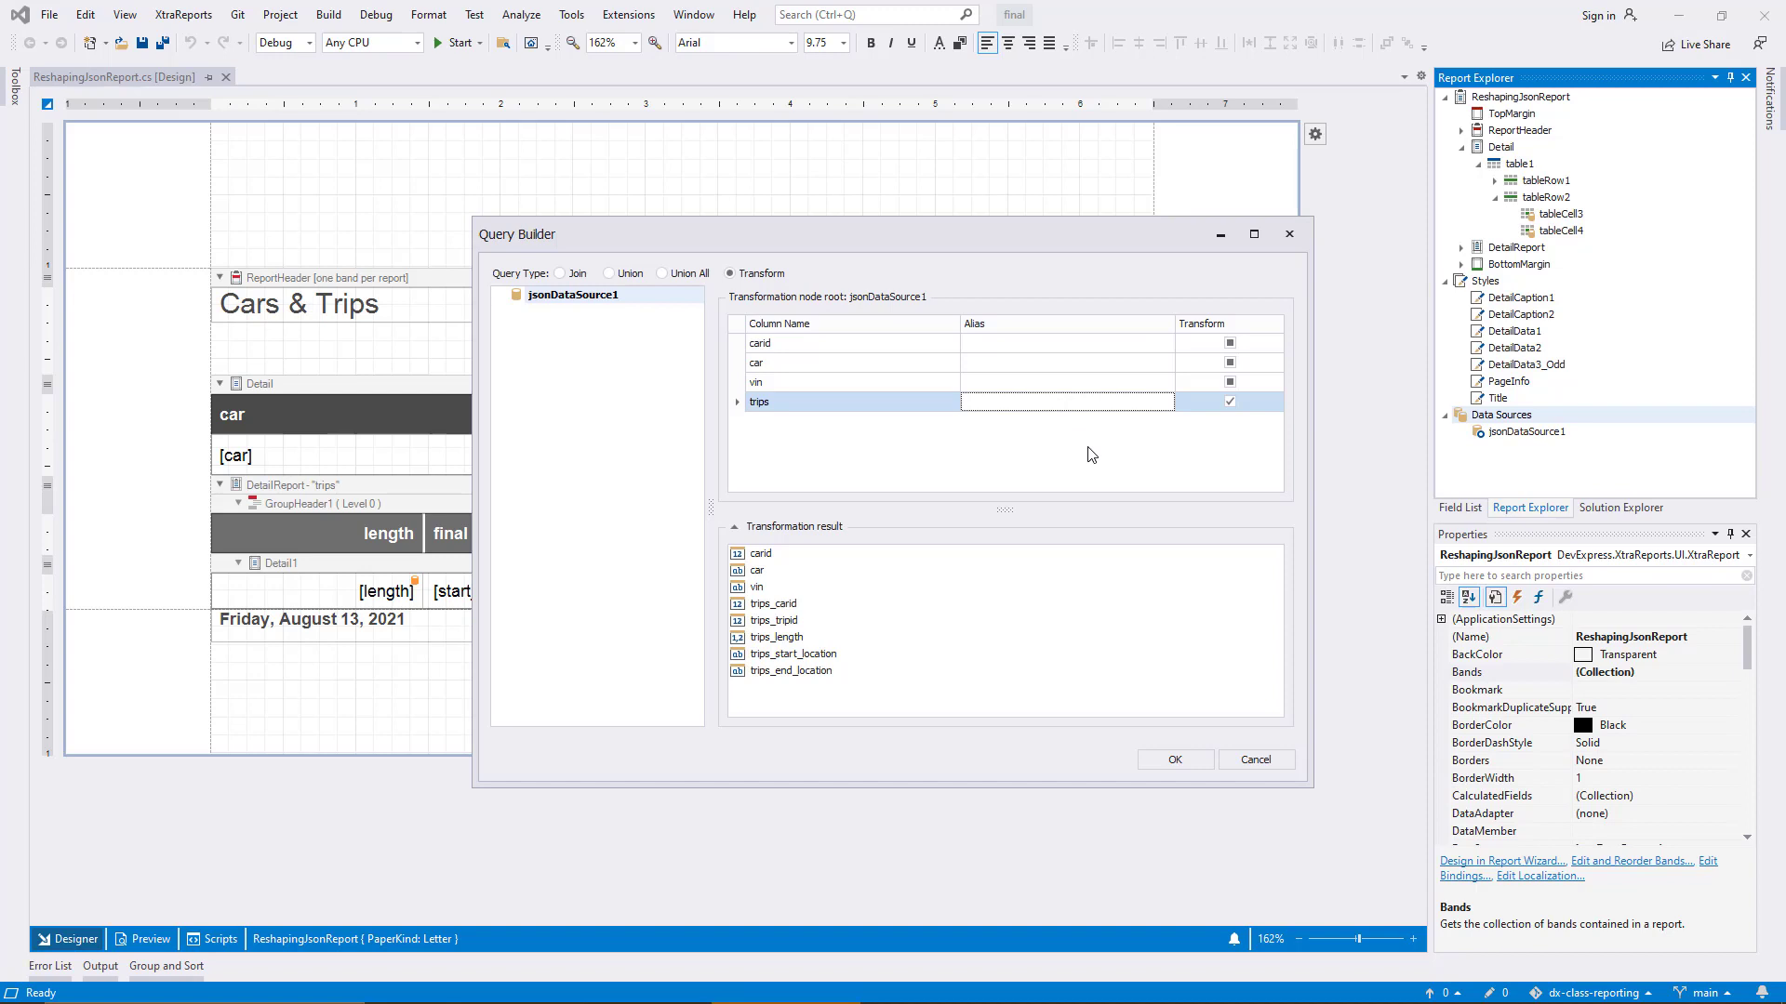
{"action": "left_click", "coordinate": [1178, 758]}
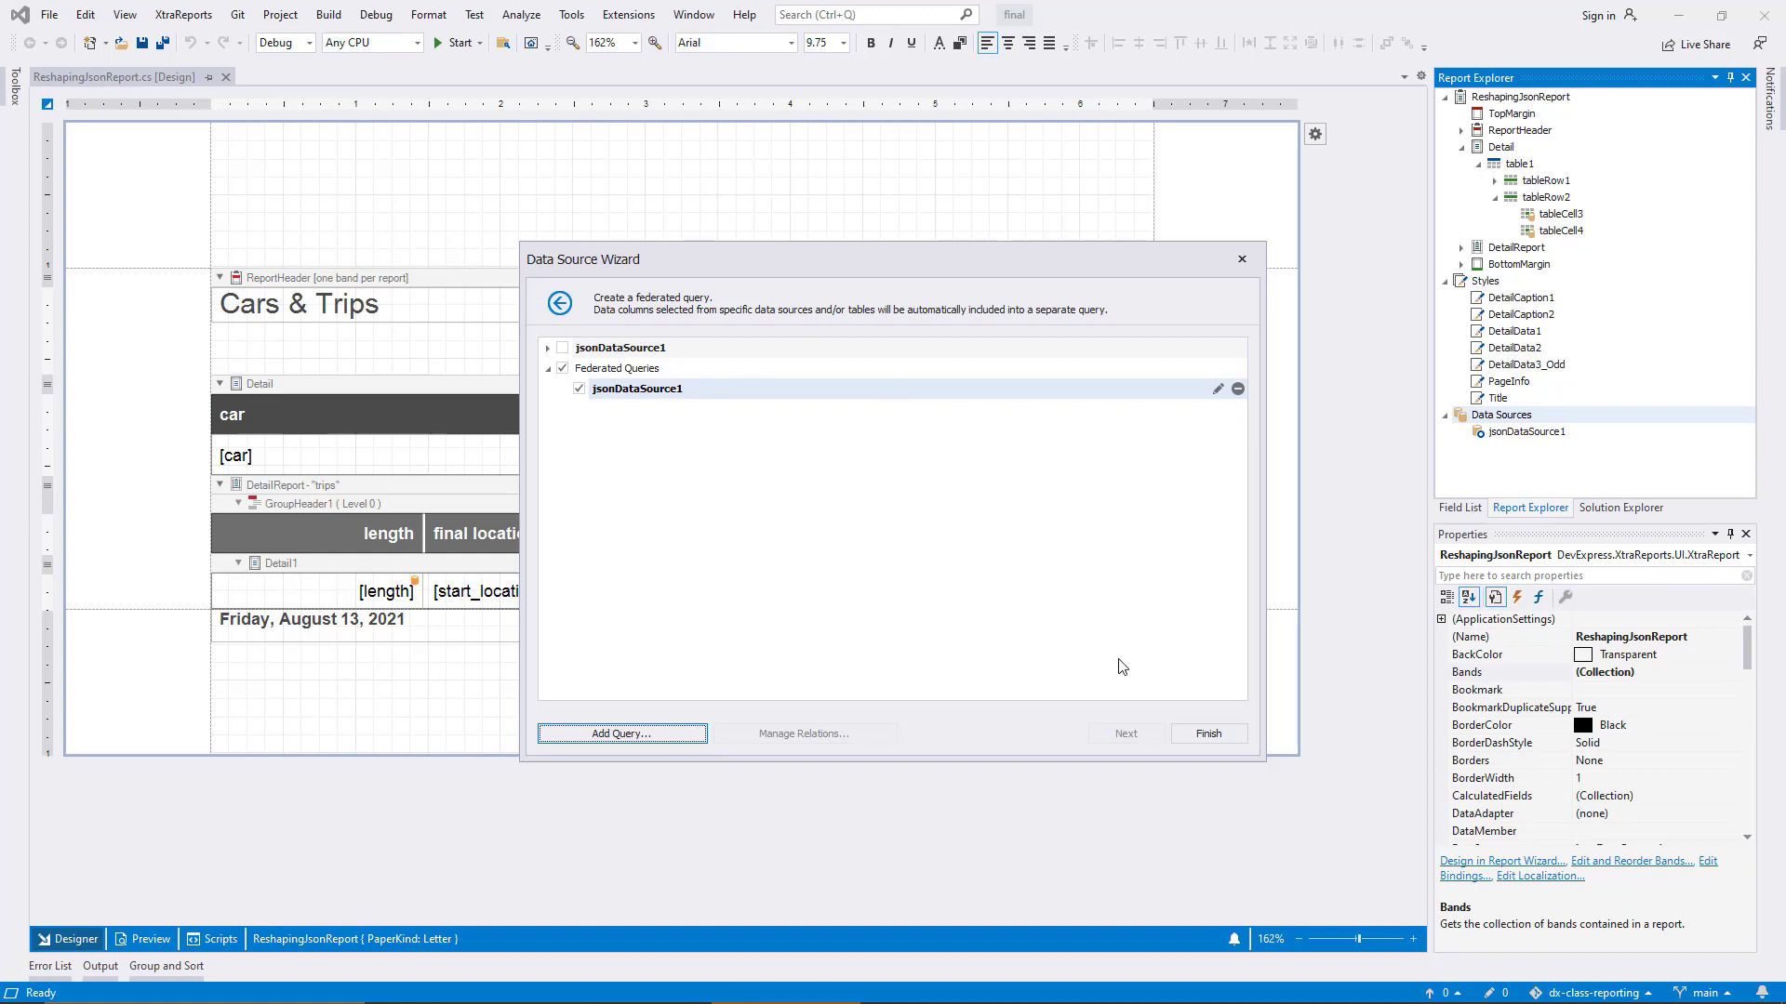
{"action": "left_click", "coordinate": [1209, 735]}
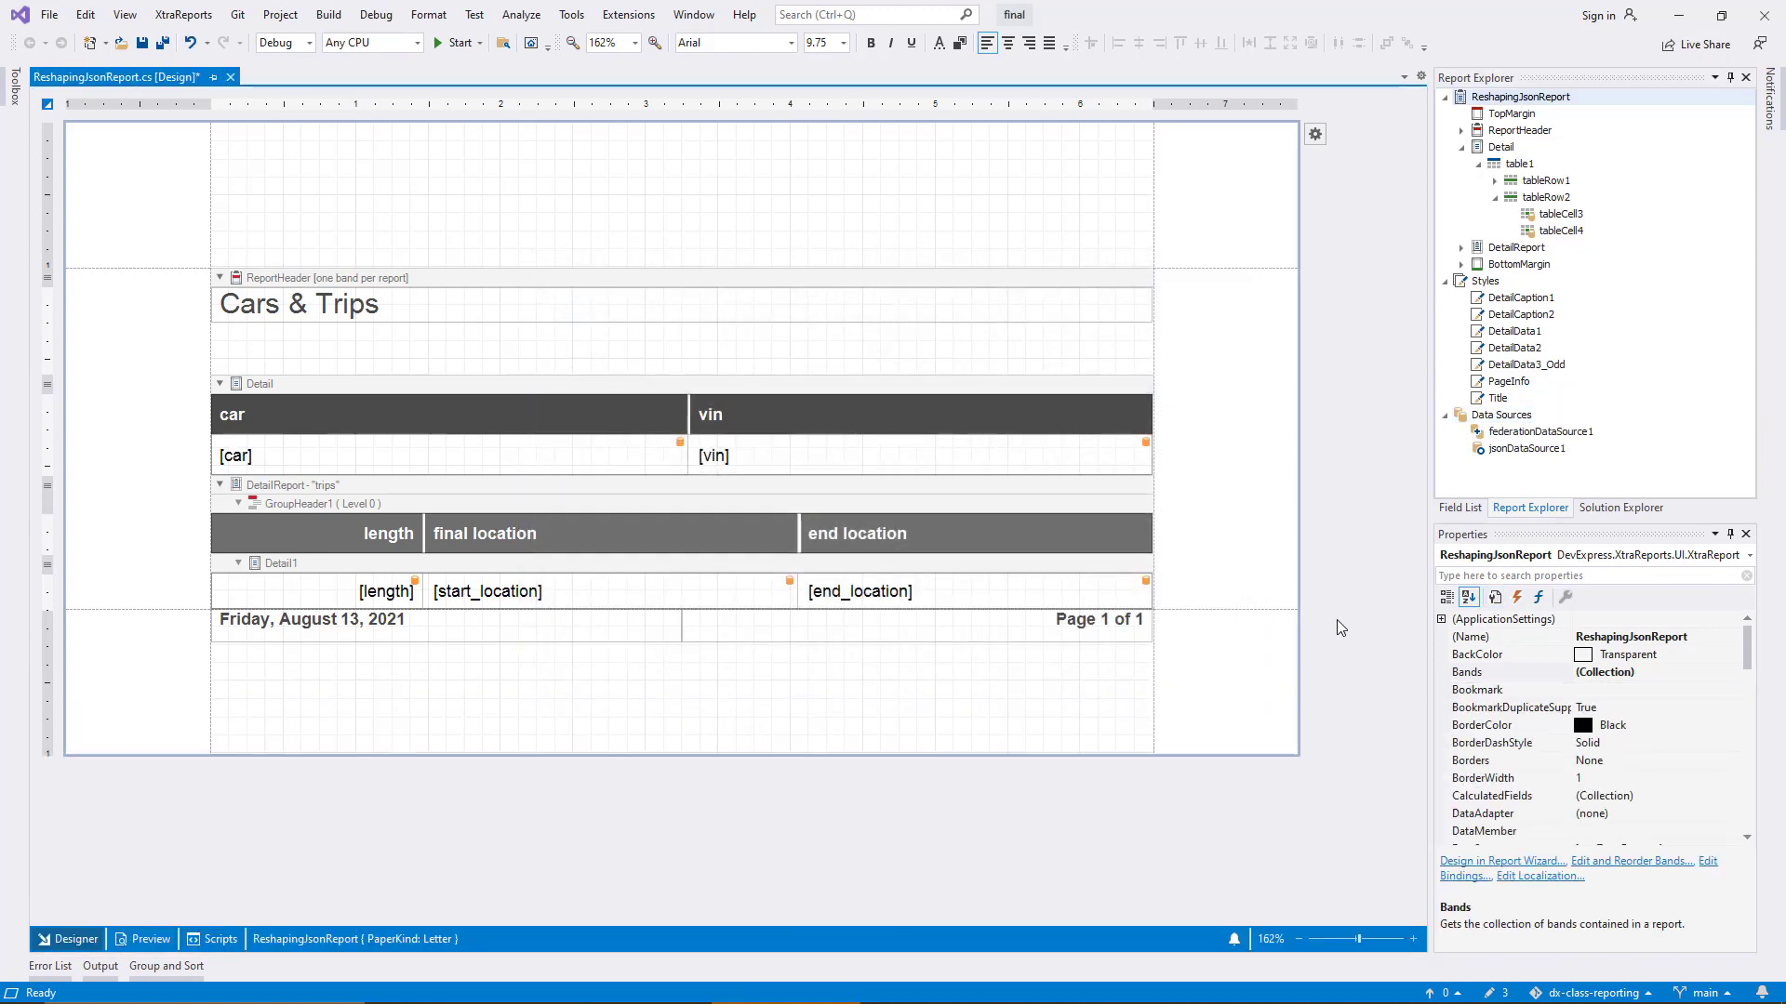
Expand federationDataSource1's flattened fields in the Field List and review its query in Manage Queries without changes.
{"action": "left_click", "coordinate": [1458, 509]}
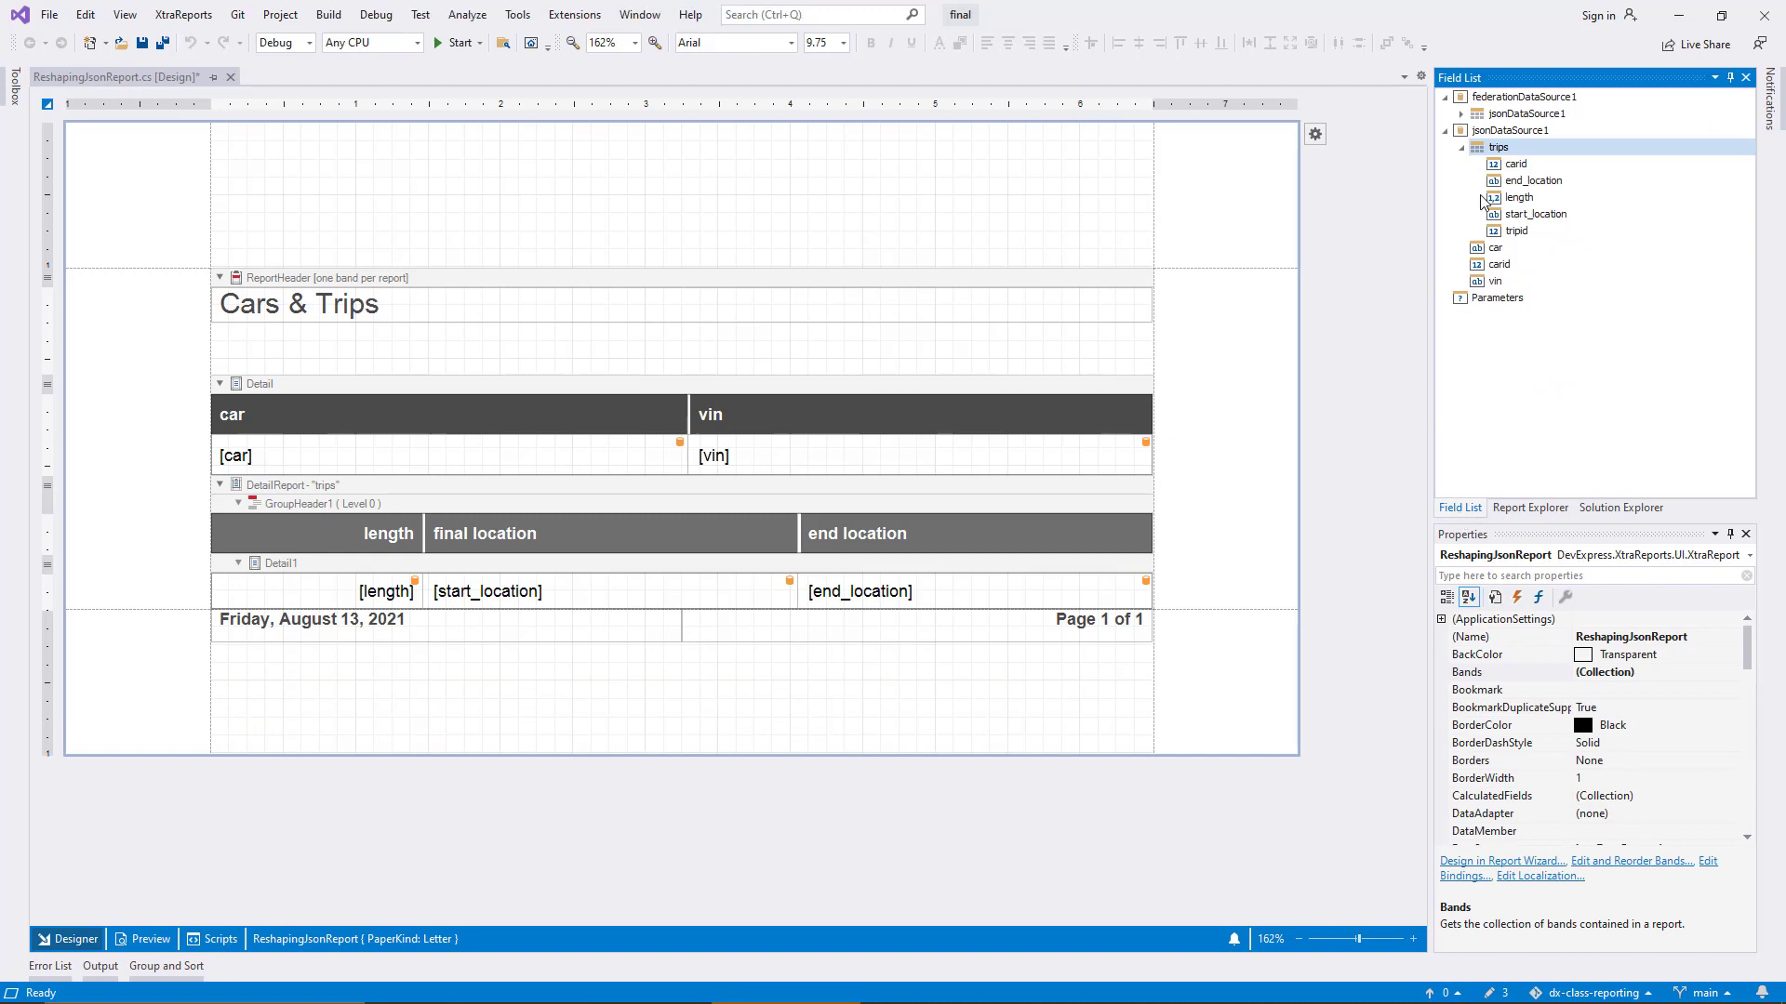
{"action": "left_click", "coordinate": [1461, 117]}
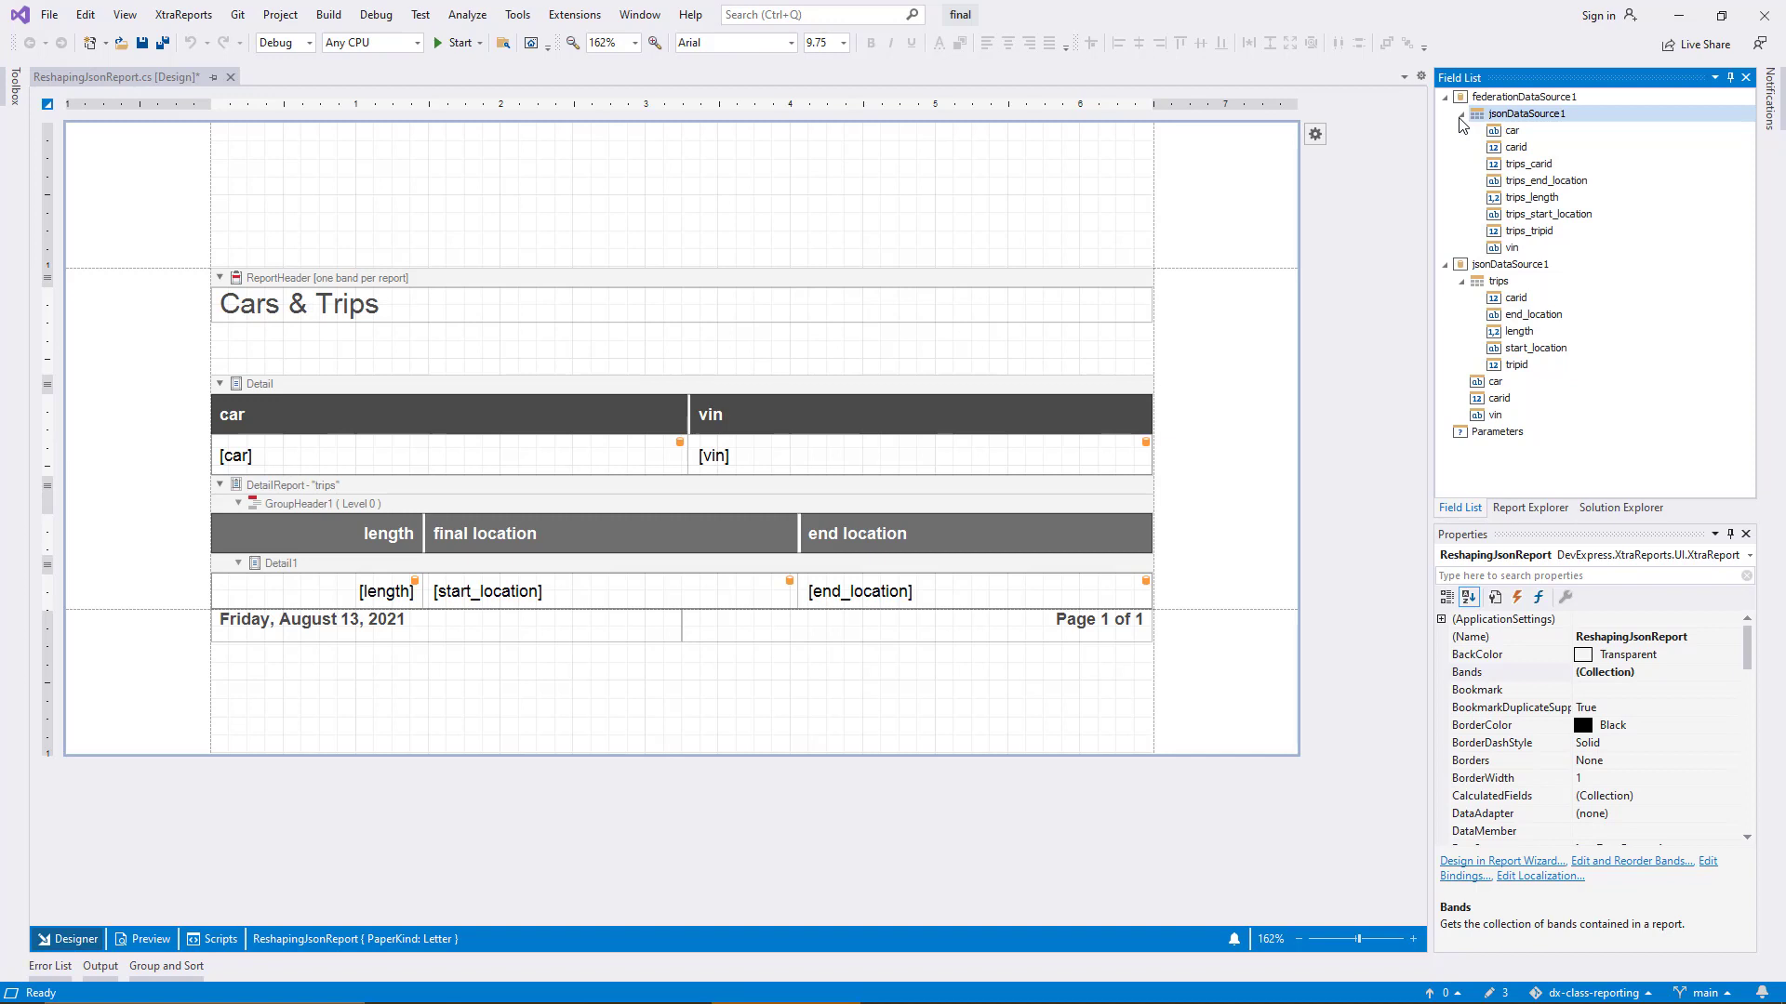
{"action": "right_click", "coordinate": [1542, 96]}
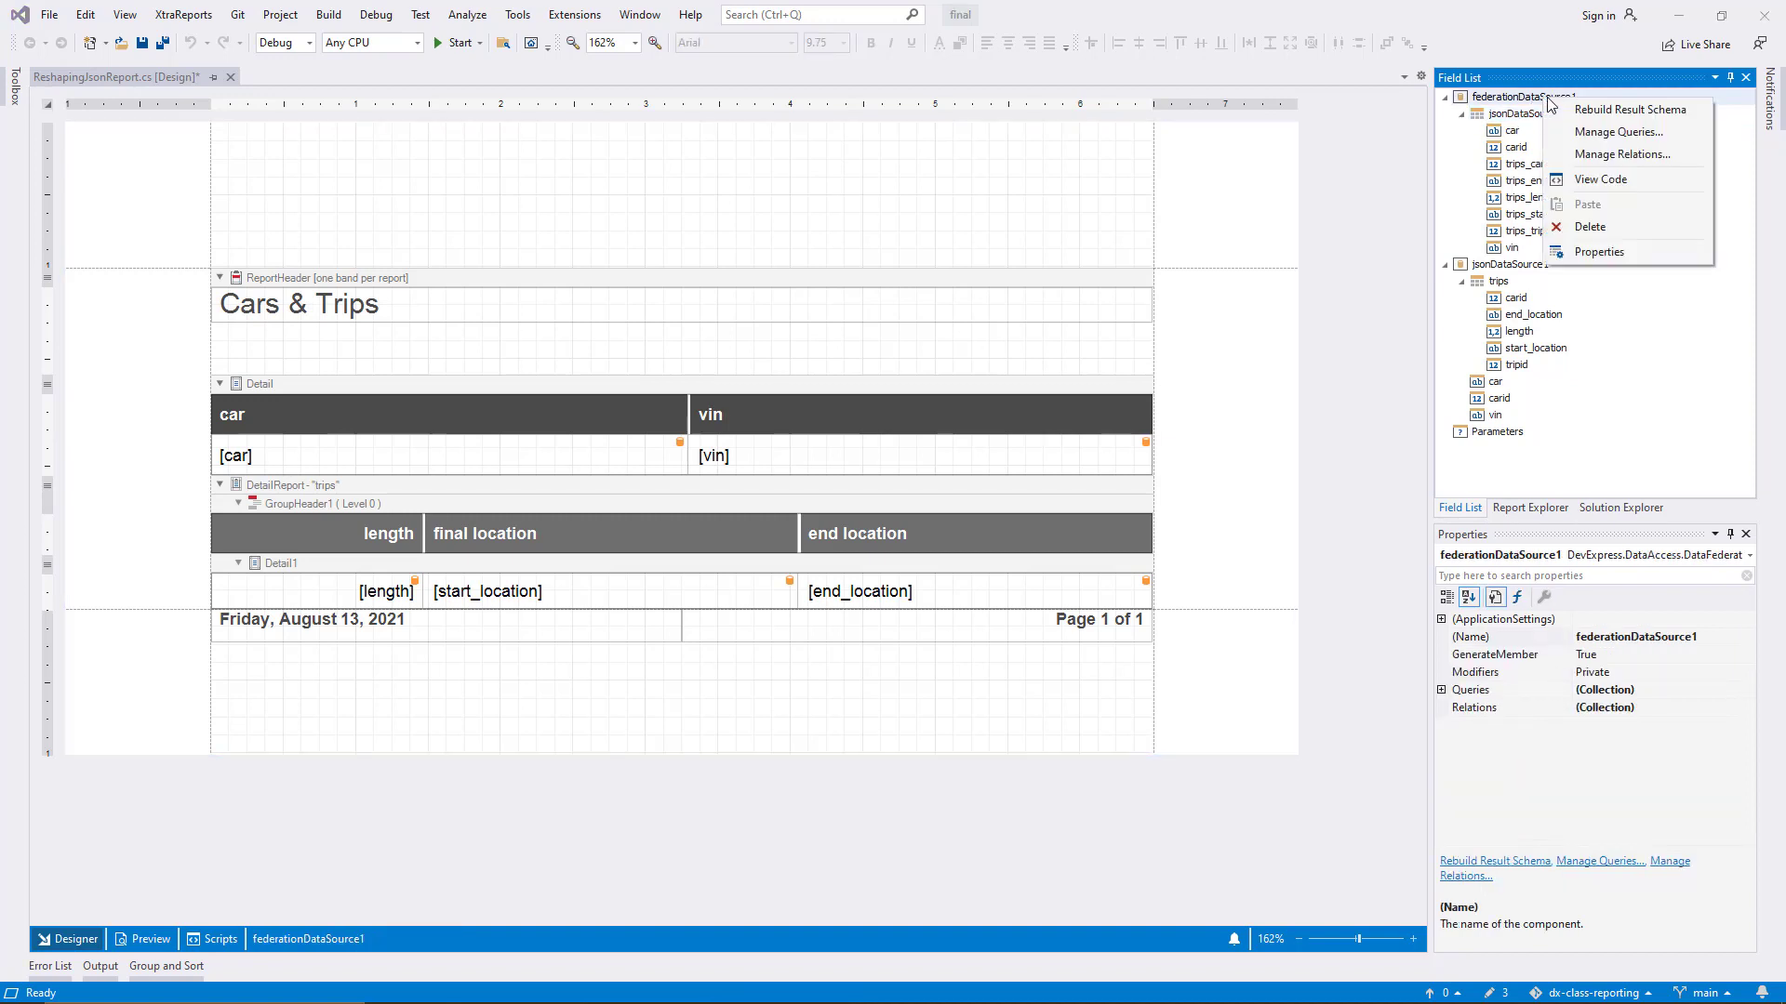
{"action": "left_click", "coordinate": [1667, 132]}
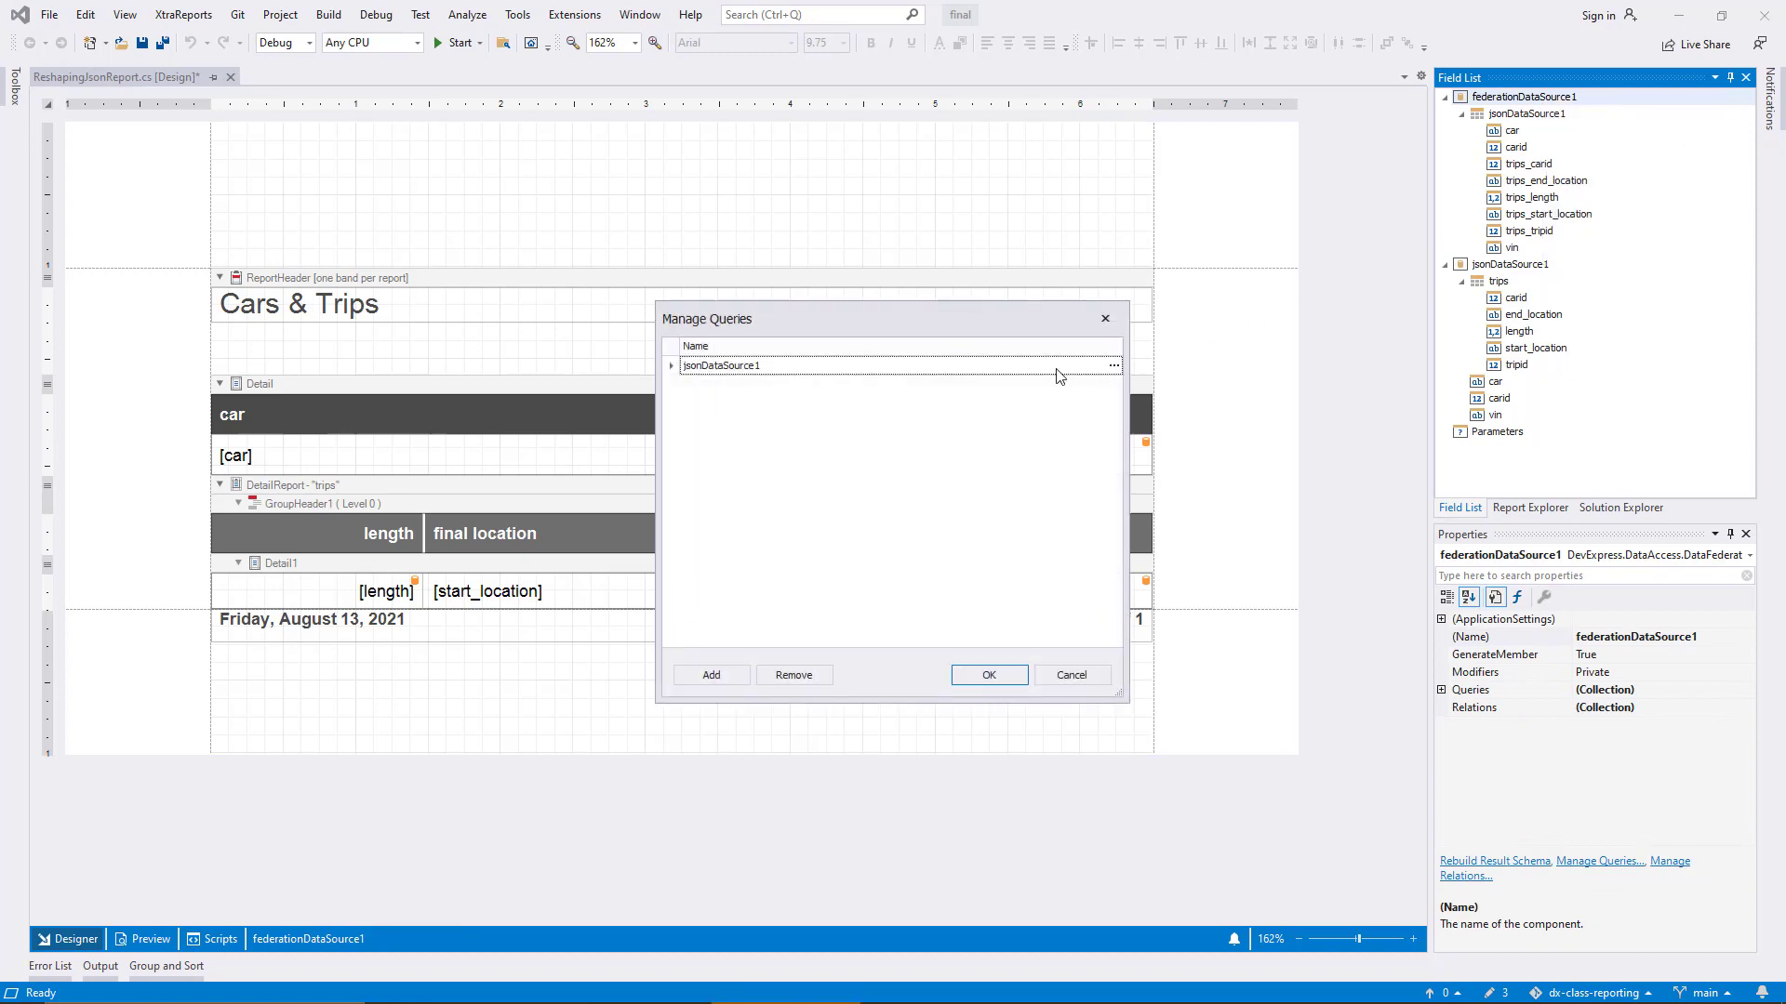
{"action": "left_click", "coordinate": [1113, 363]}
{"action": "left_click", "coordinate": [1114, 366]}
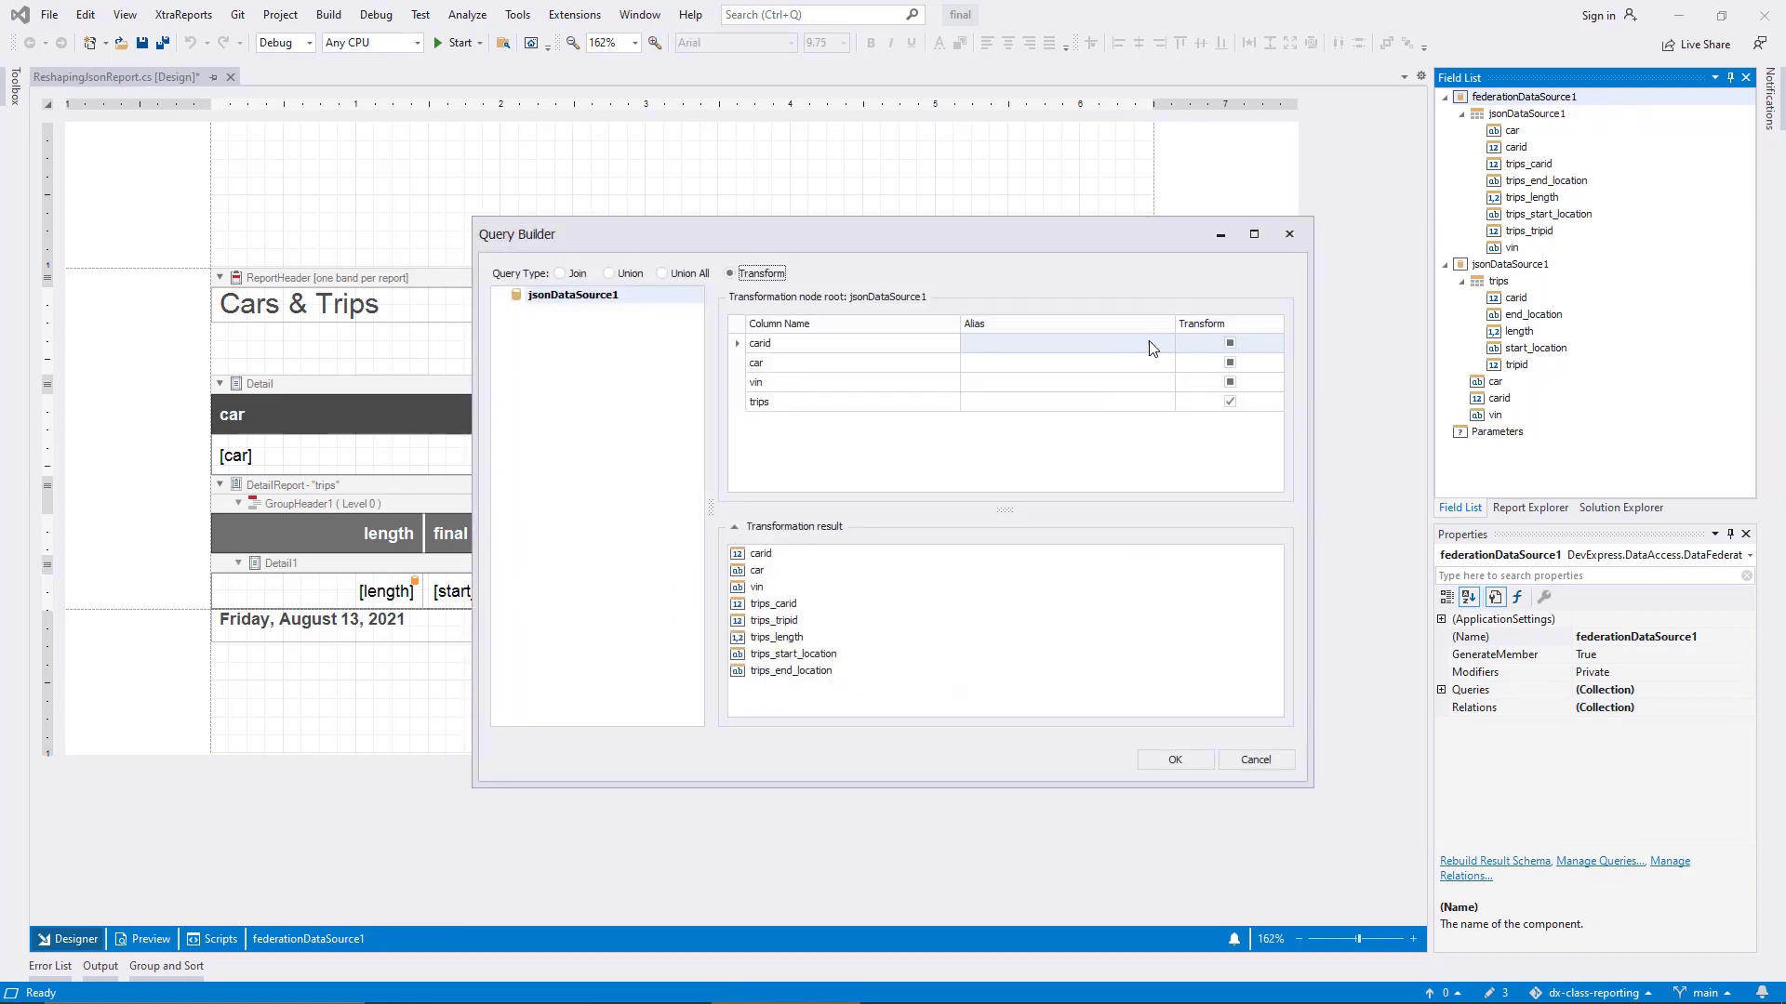
{"action": "left_click", "coordinate": [1278, 242]}
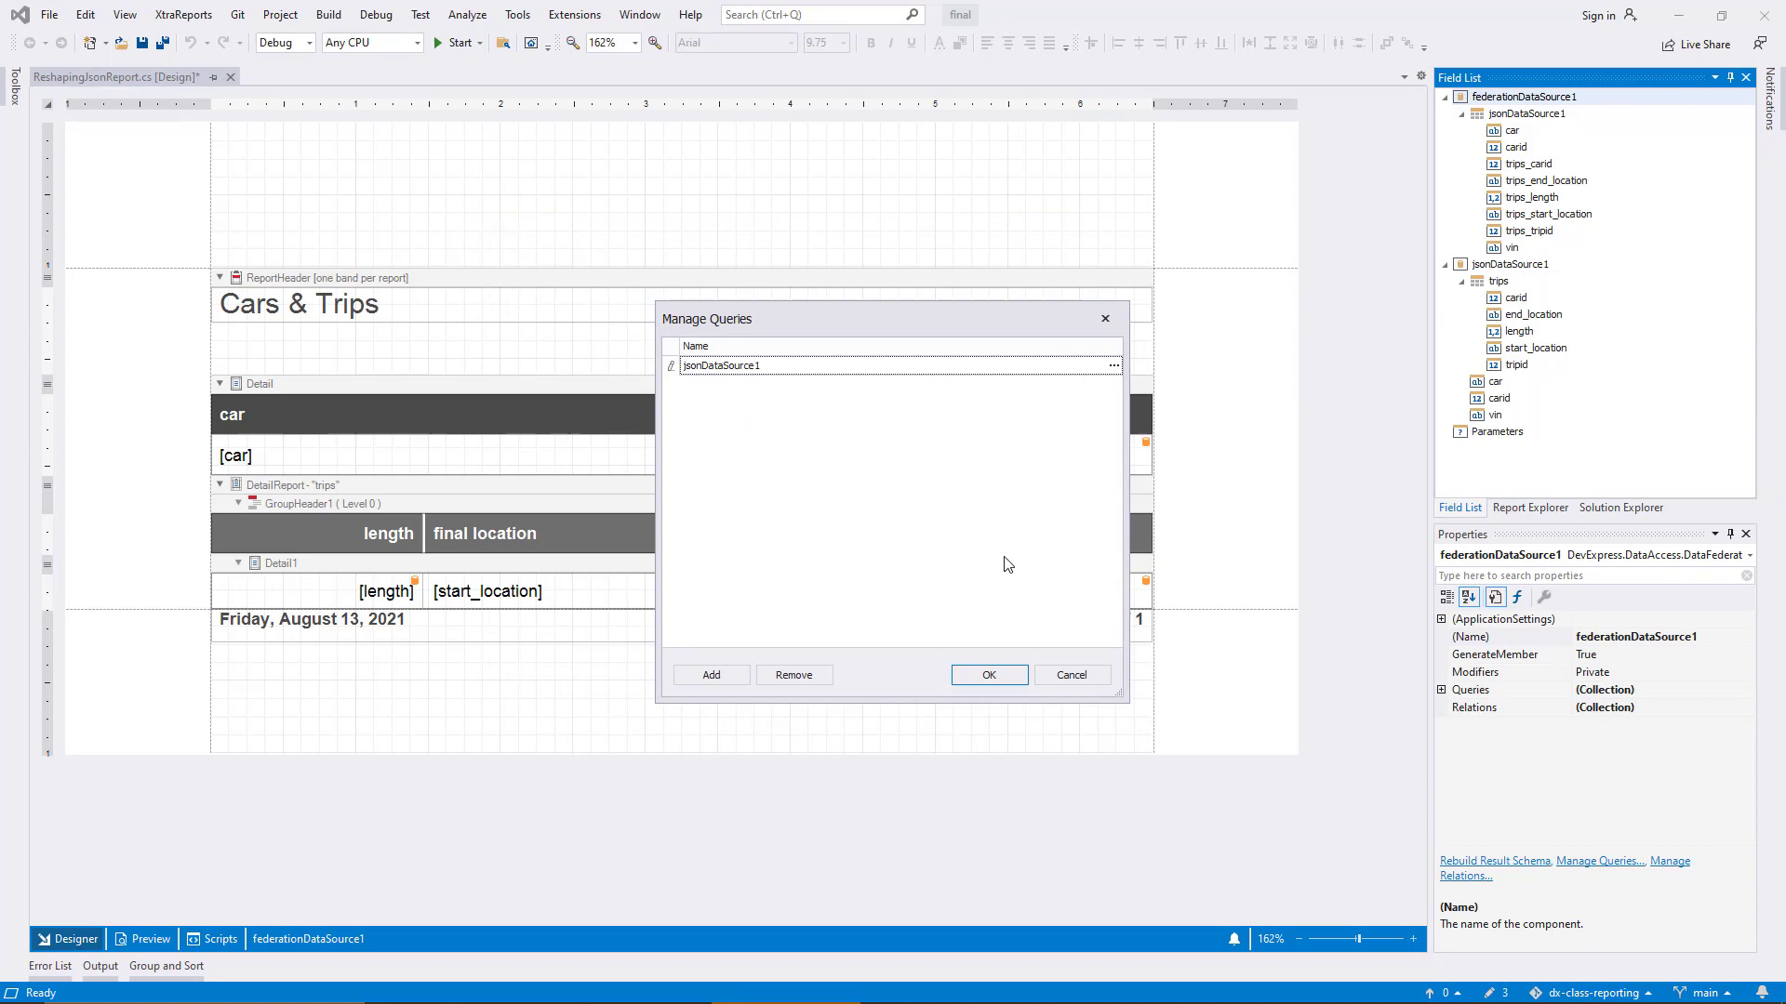
{"action": "left_click", "coordinate": [1071, 673]}
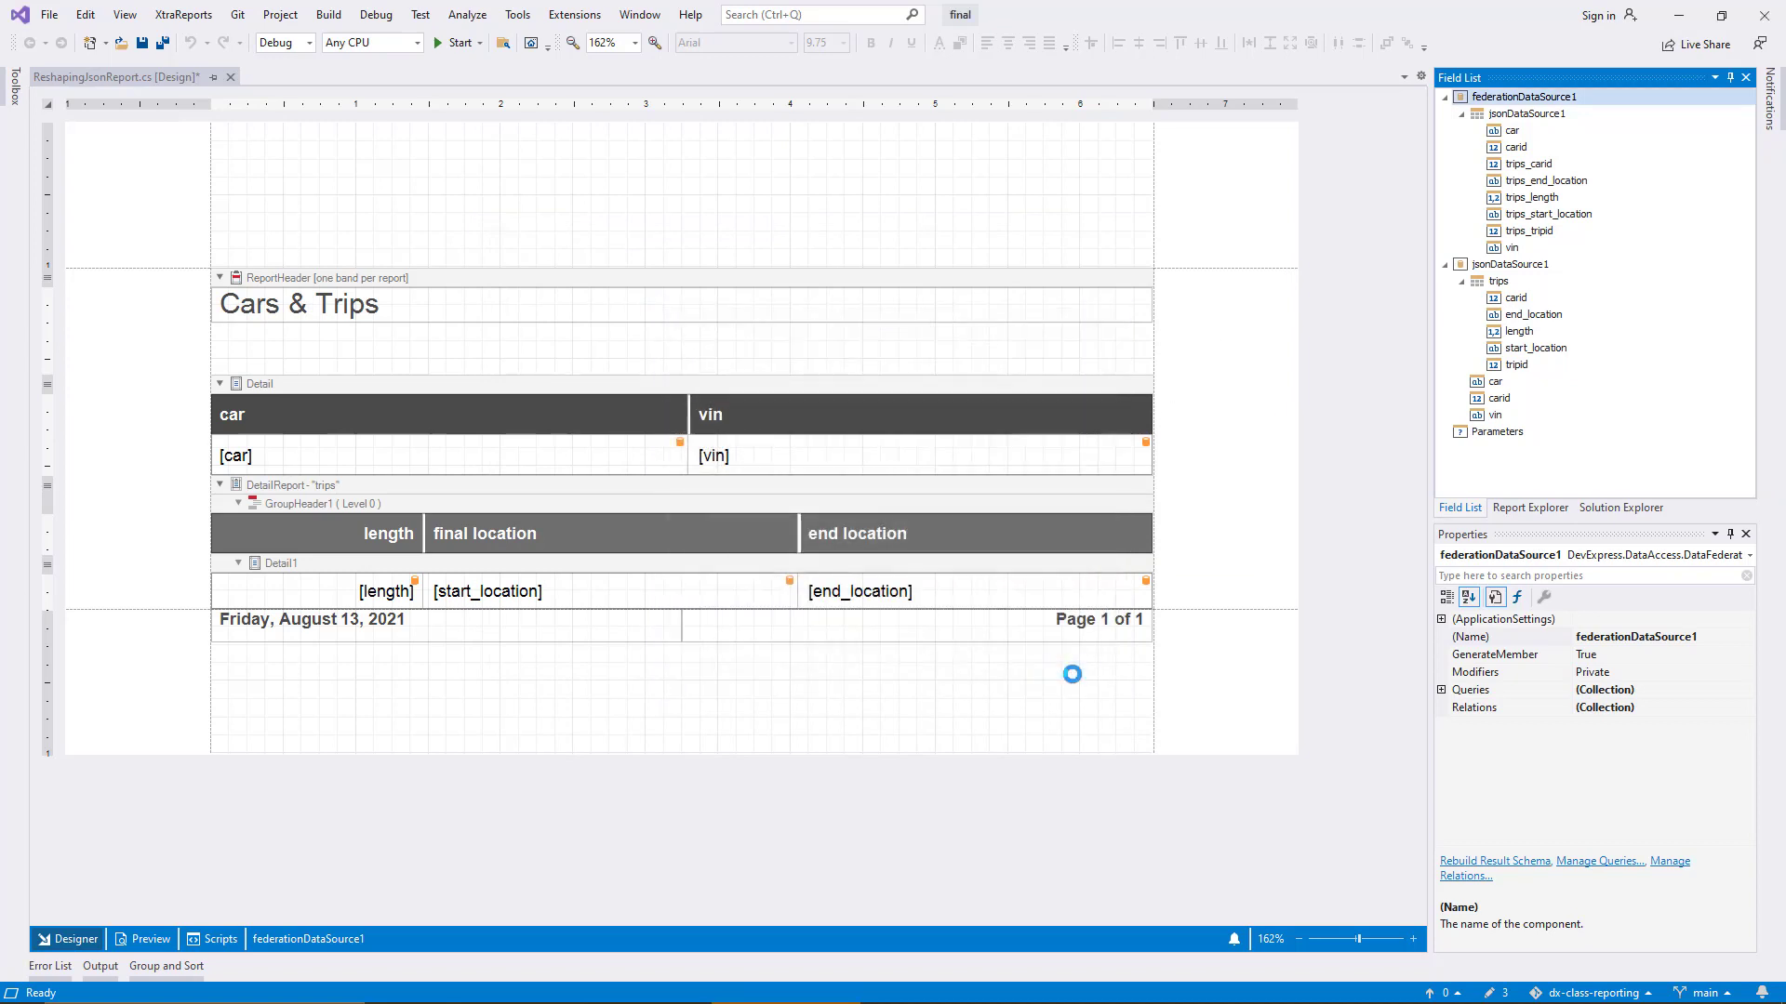
Delete the trips detail report band and the car and vin table.
{"action": "left_click", "coordinate": [762, 484]}
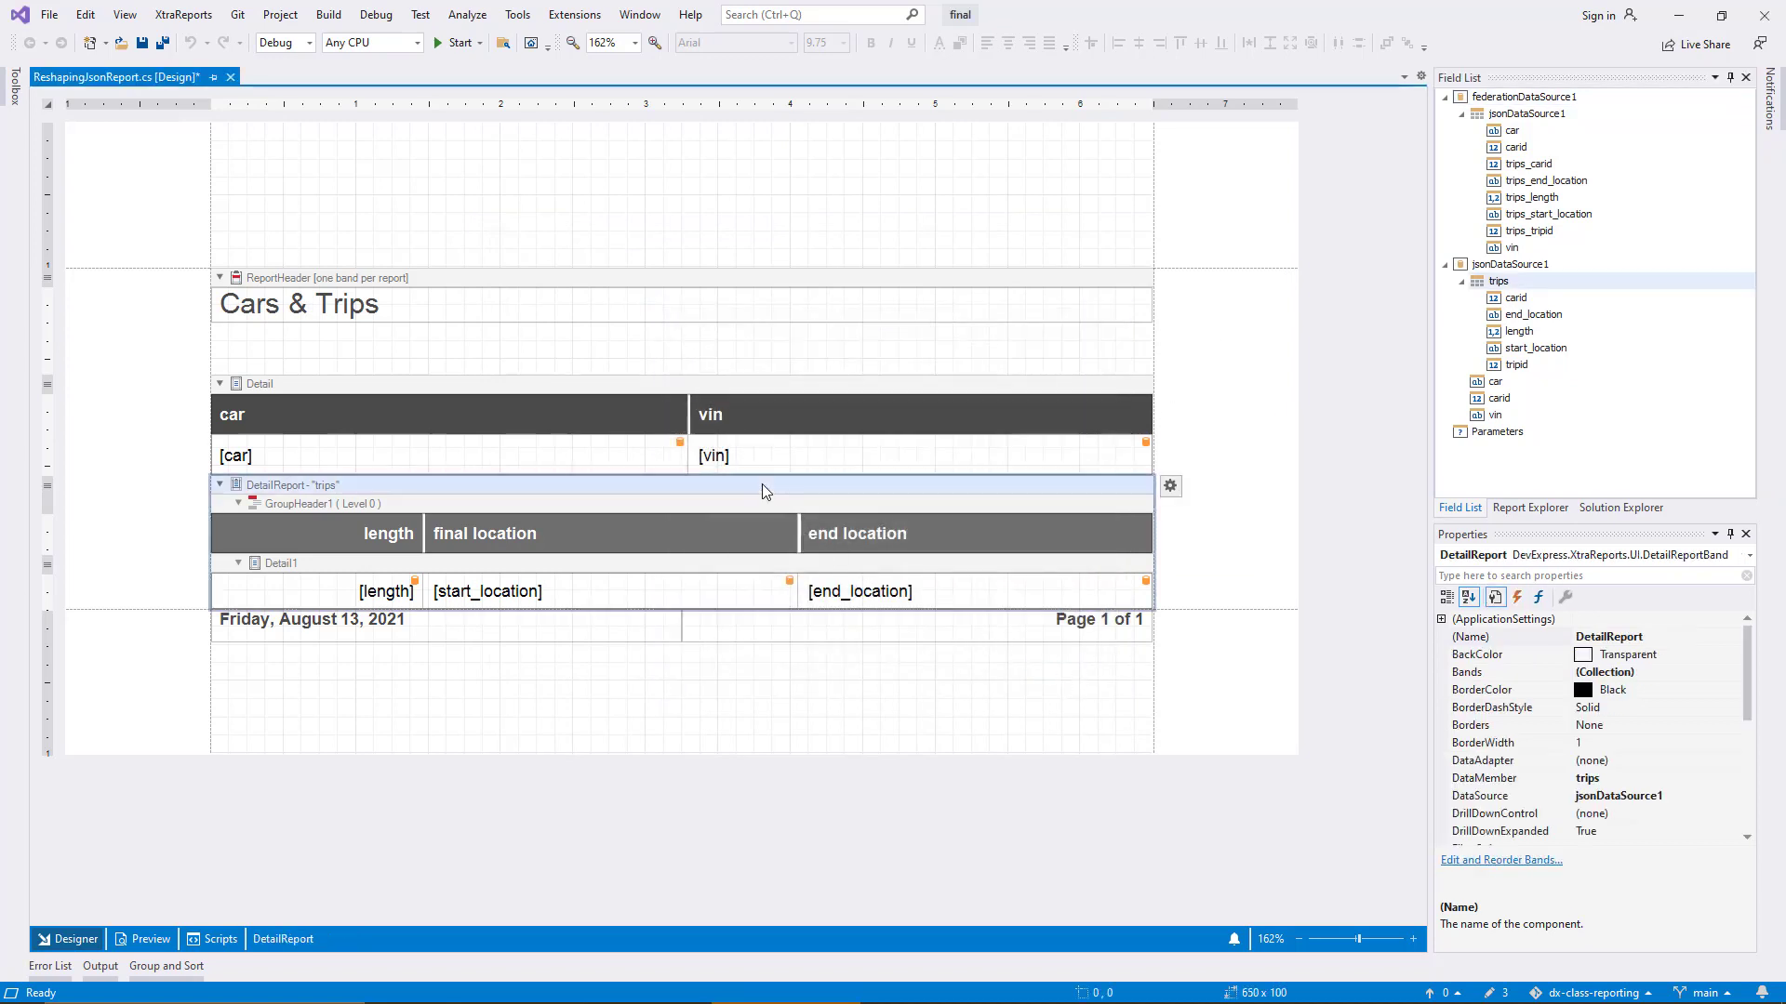
{"action": "right_click", "coordinate": [761, 484]}
{"action": "left_click", "coordinate": [871, 569]}
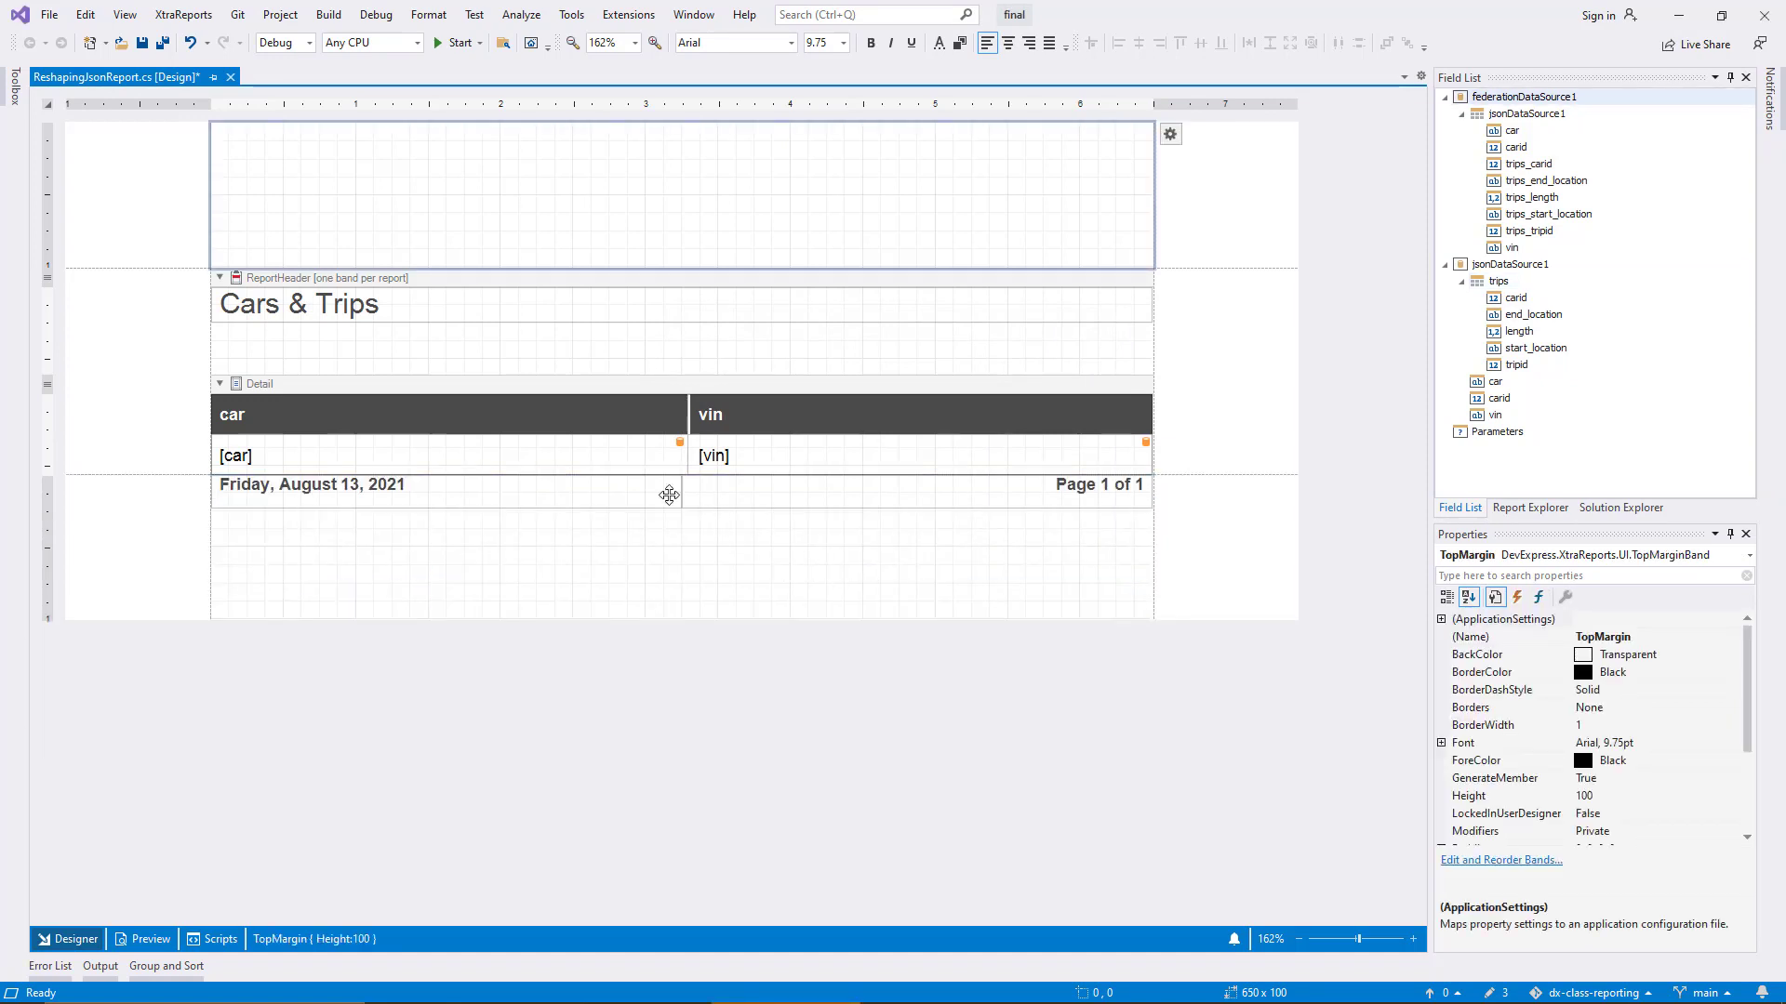
{"action": "left_click", "coordinate": [214, 399]}
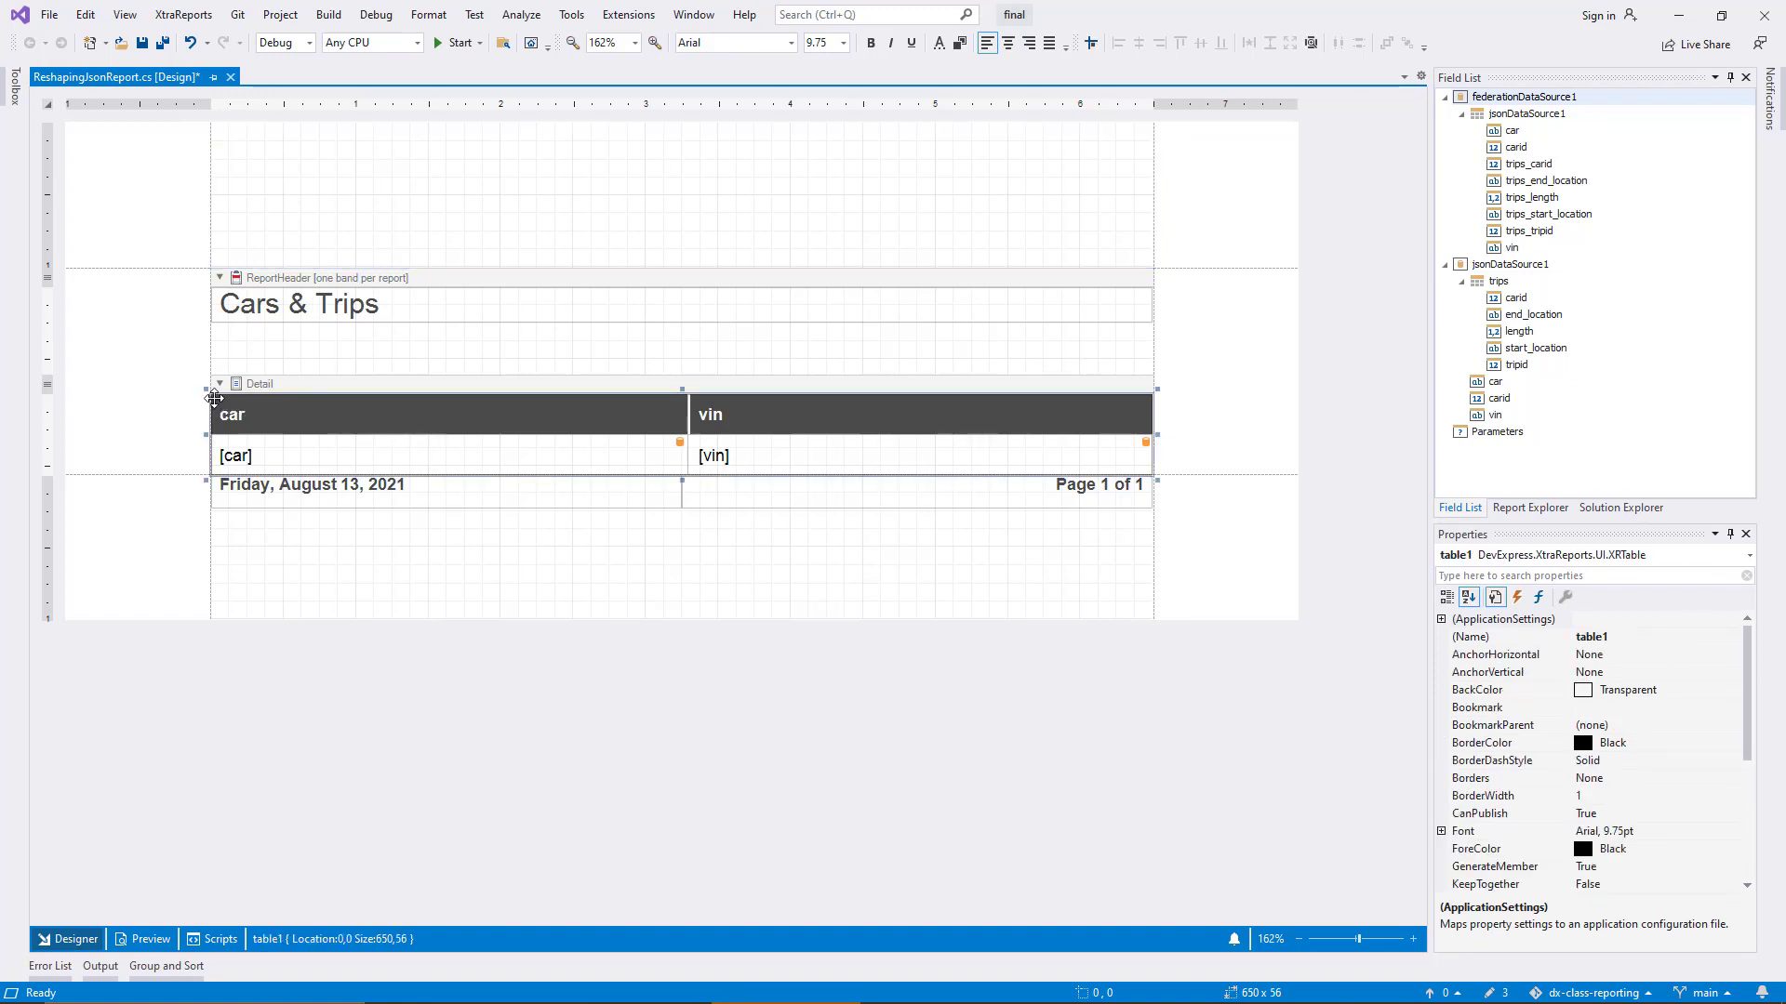
{"action": "key", "text": "Delete"}
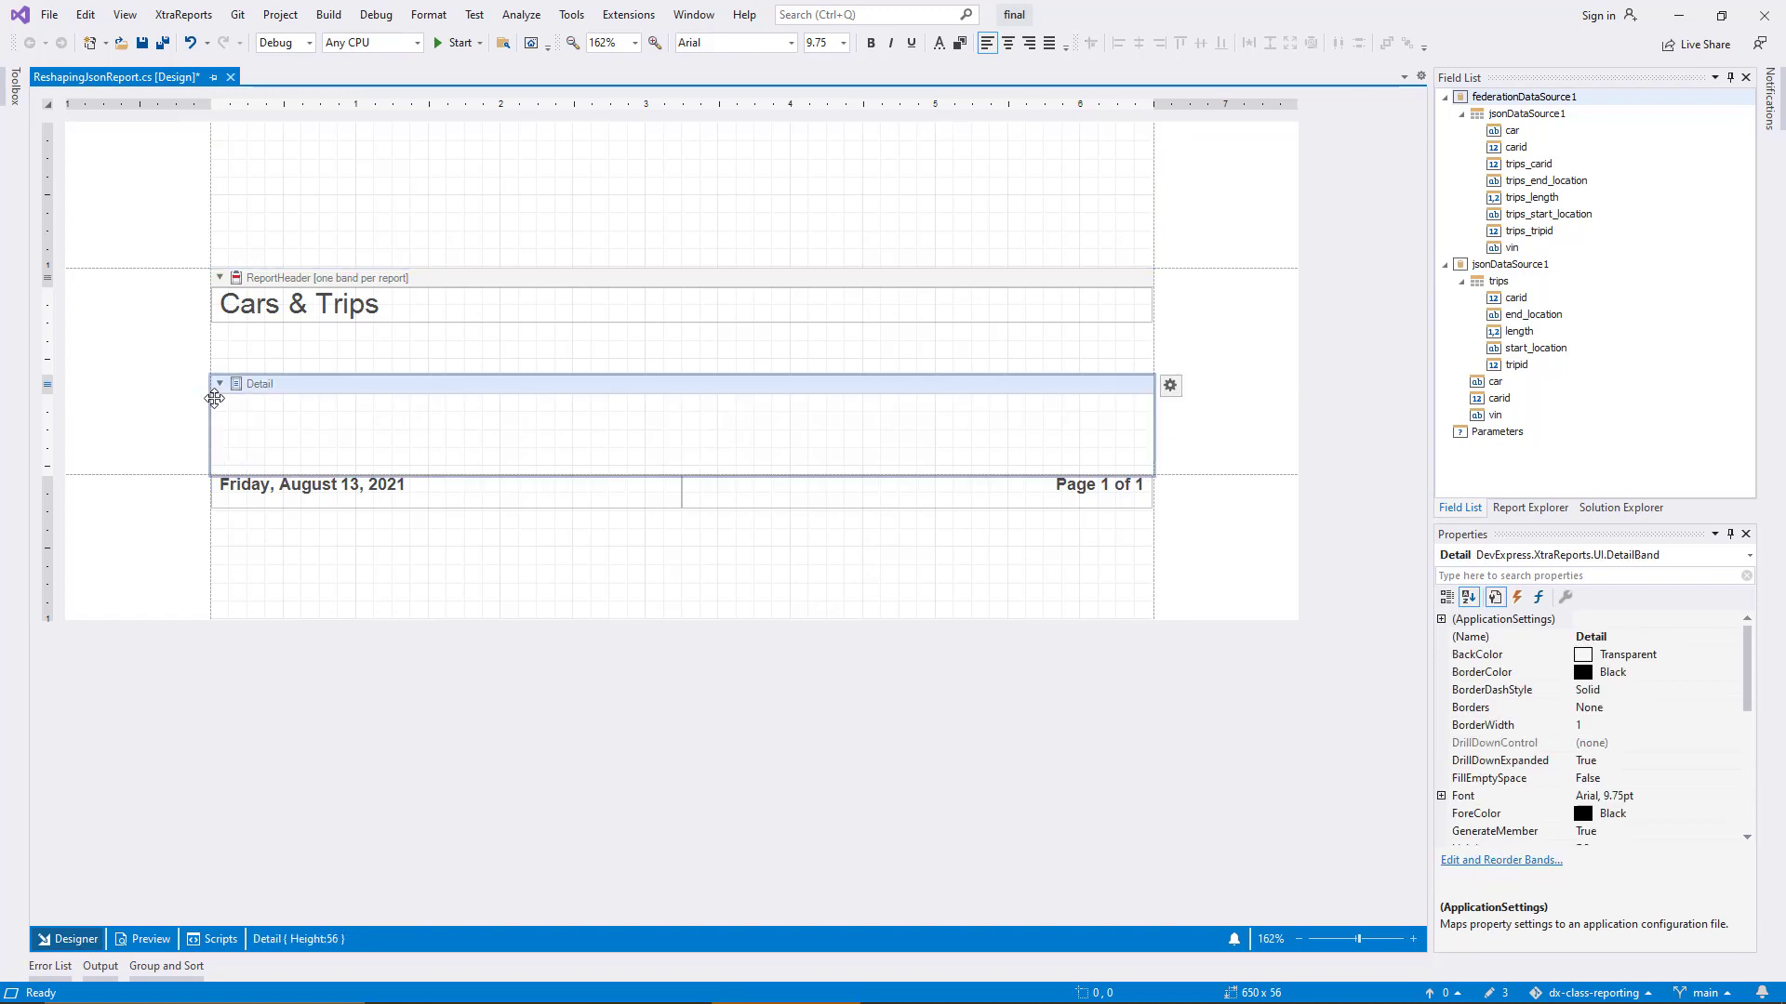
Drop car, trips_start_location, trips_end_location and trips_length into the Detail band as a table, then shrink the band.
{"action": "left_click", "coordinate": [1512, 134]}
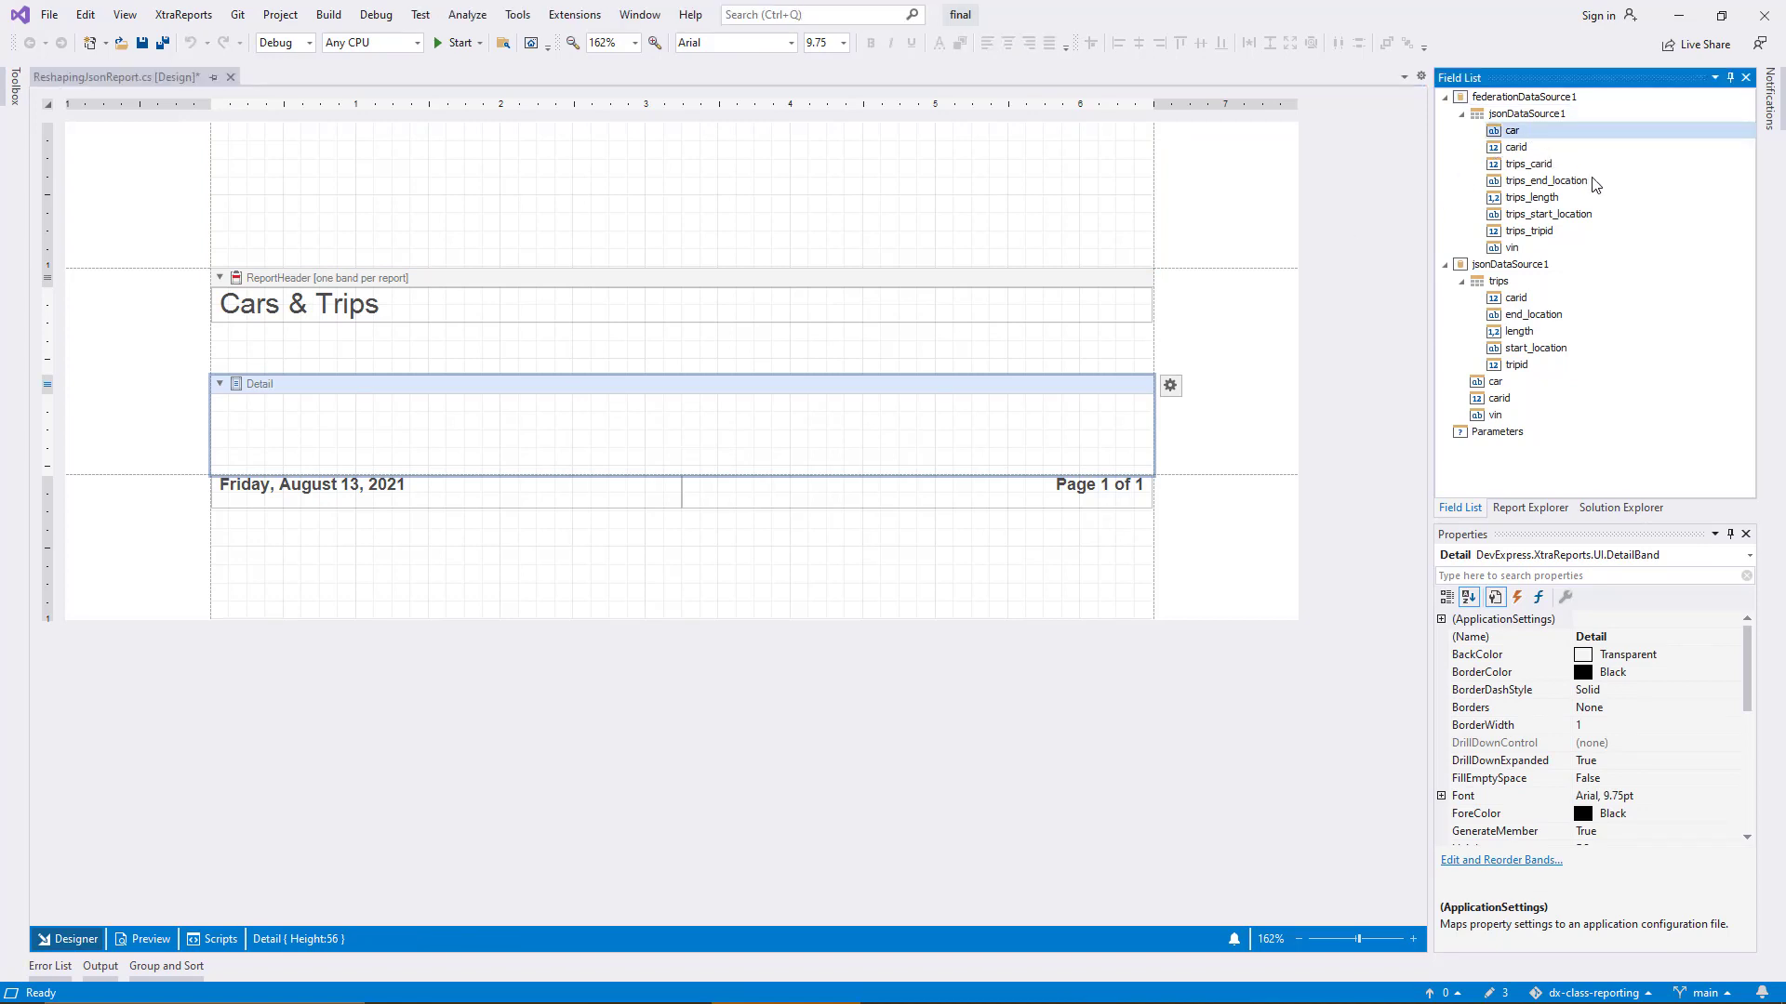
{"action": "left_click", "coordinate": [1618, 215], "text": "ctrl"}
{"action": "left_click", "coordinate": [1620, 183], "text": "ctrl"}
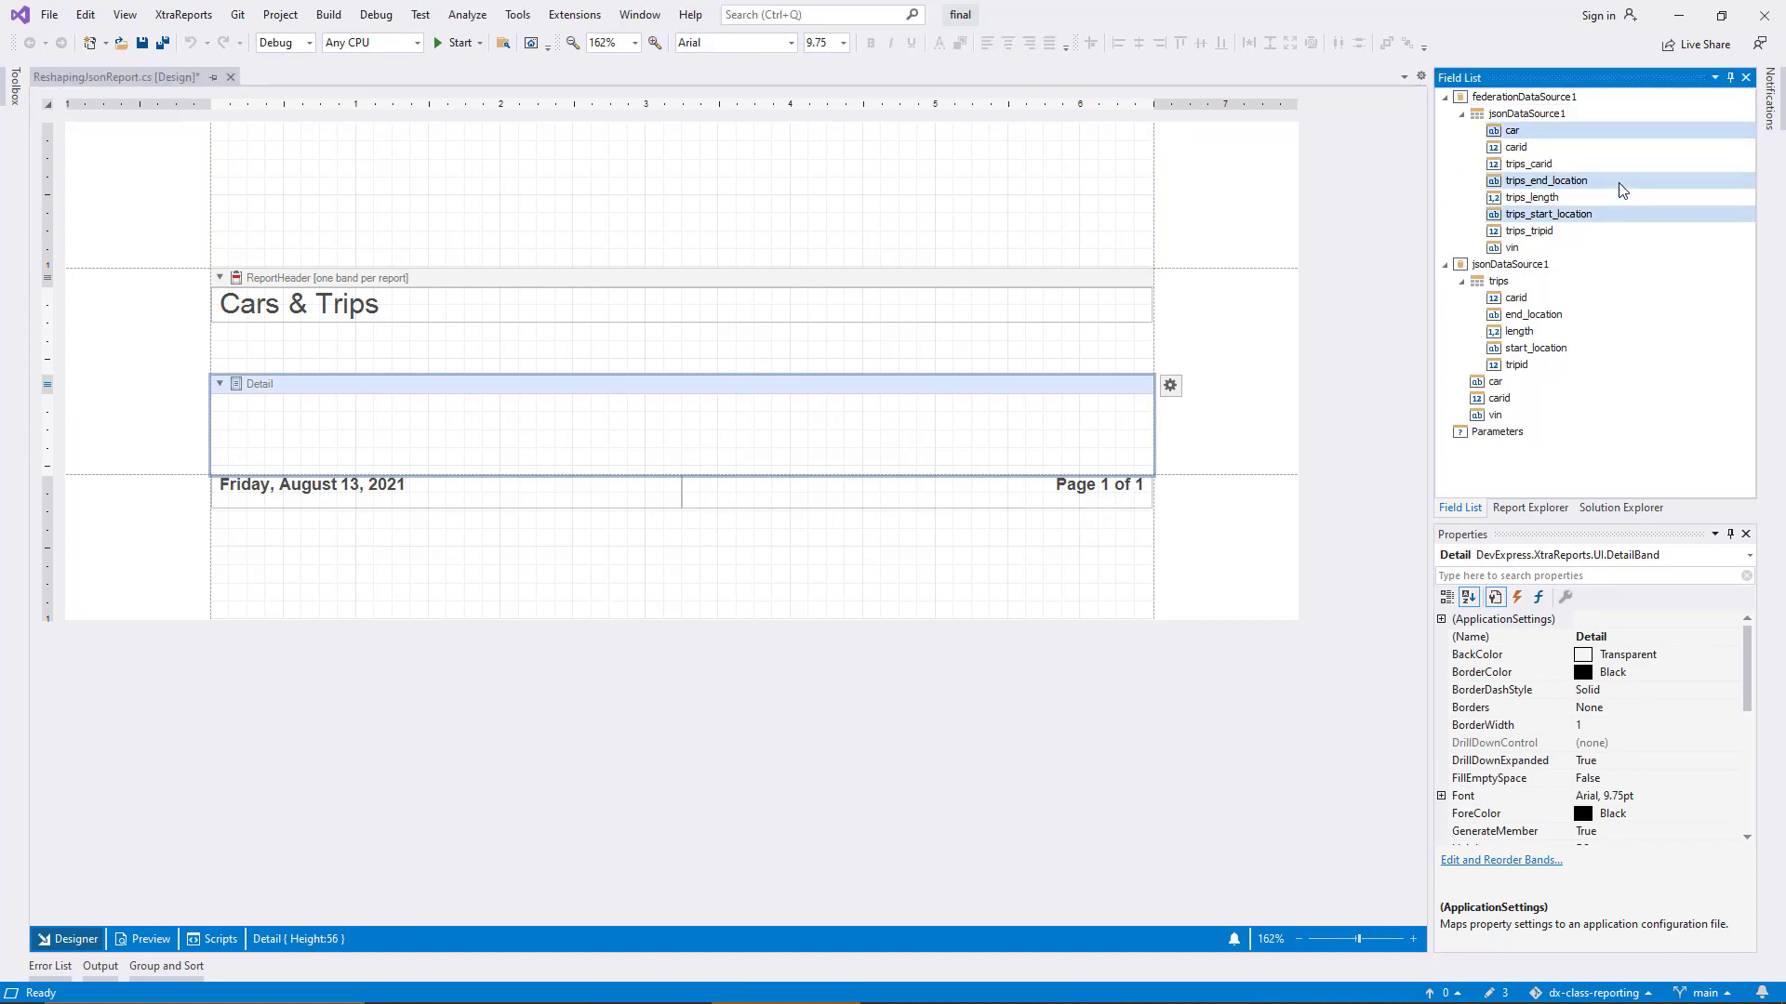
{"action": "left_click", "coordinate": [1598, 200], "text": "ctrl"}
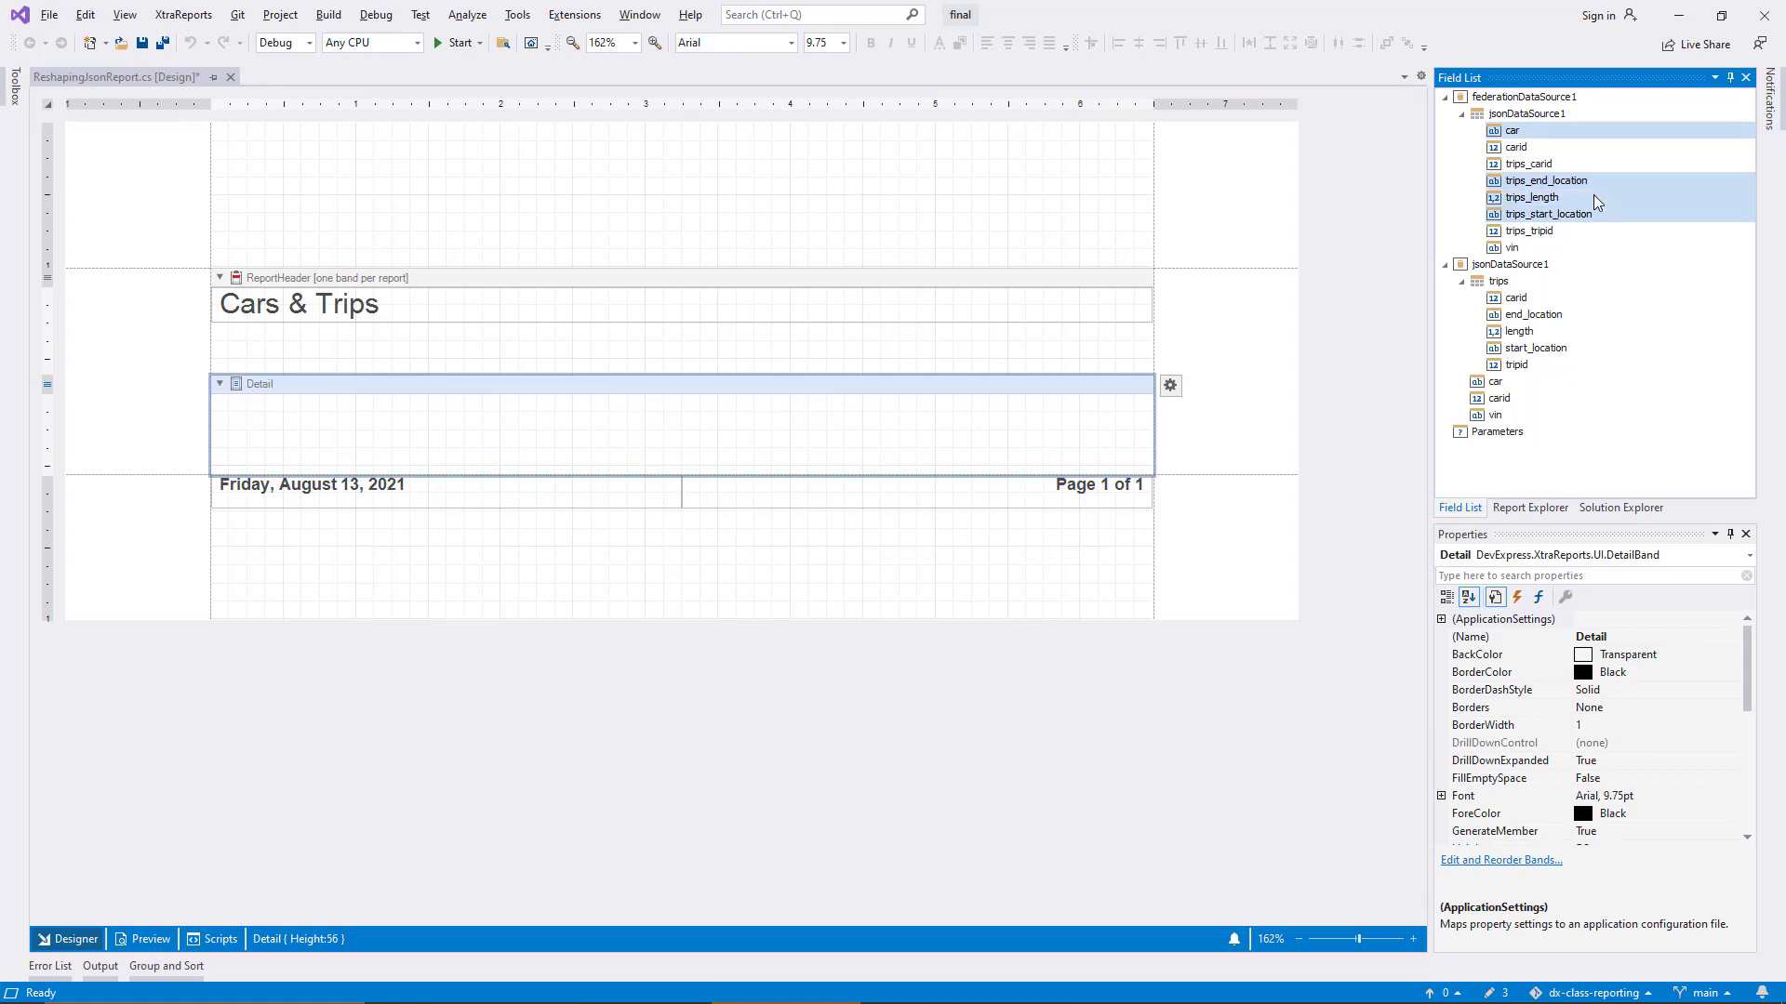
{"action": "left_click_drag", "start_coordinate": [1598, 200], "coordinate": [1126, 412]}
{"action": "left_click_drag", "start_coordinate": [980, 474], "coordinate": [1005, 426]}
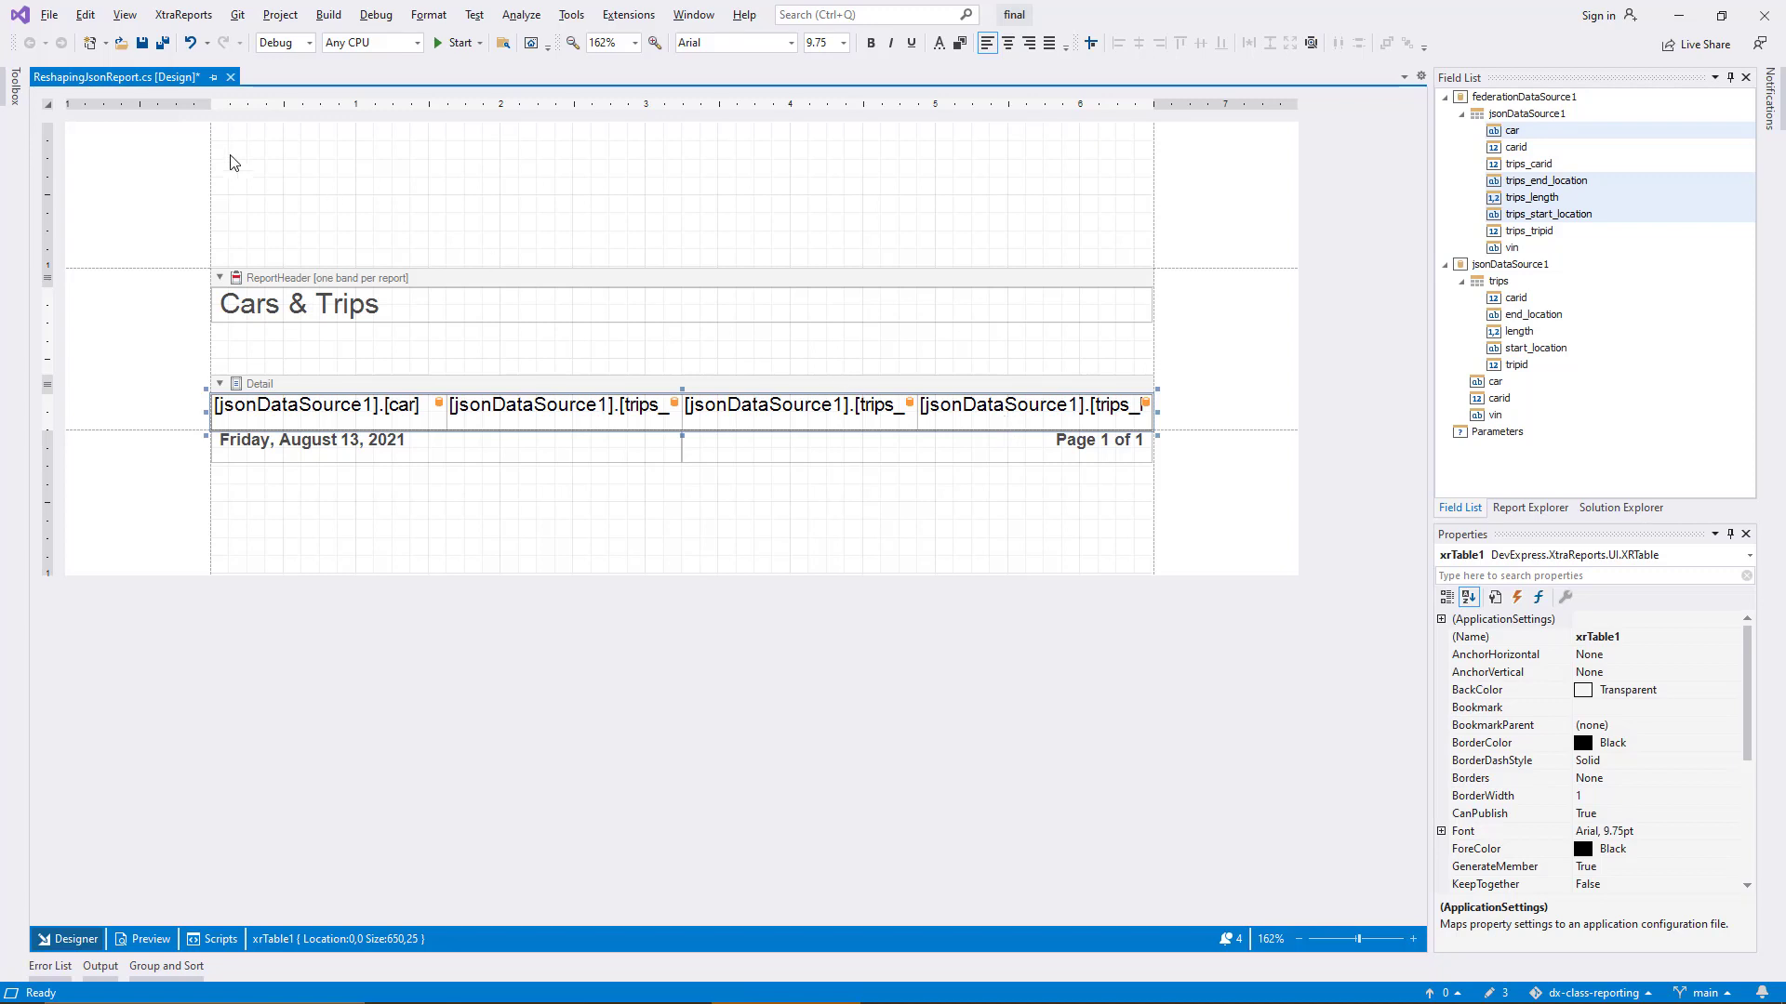
In Report Tasks, set Data Source to federationDataSource1 and keep jsonDataSource1 as the Data Member.
{"action": "left_click", "coordinate": [49, 104]}
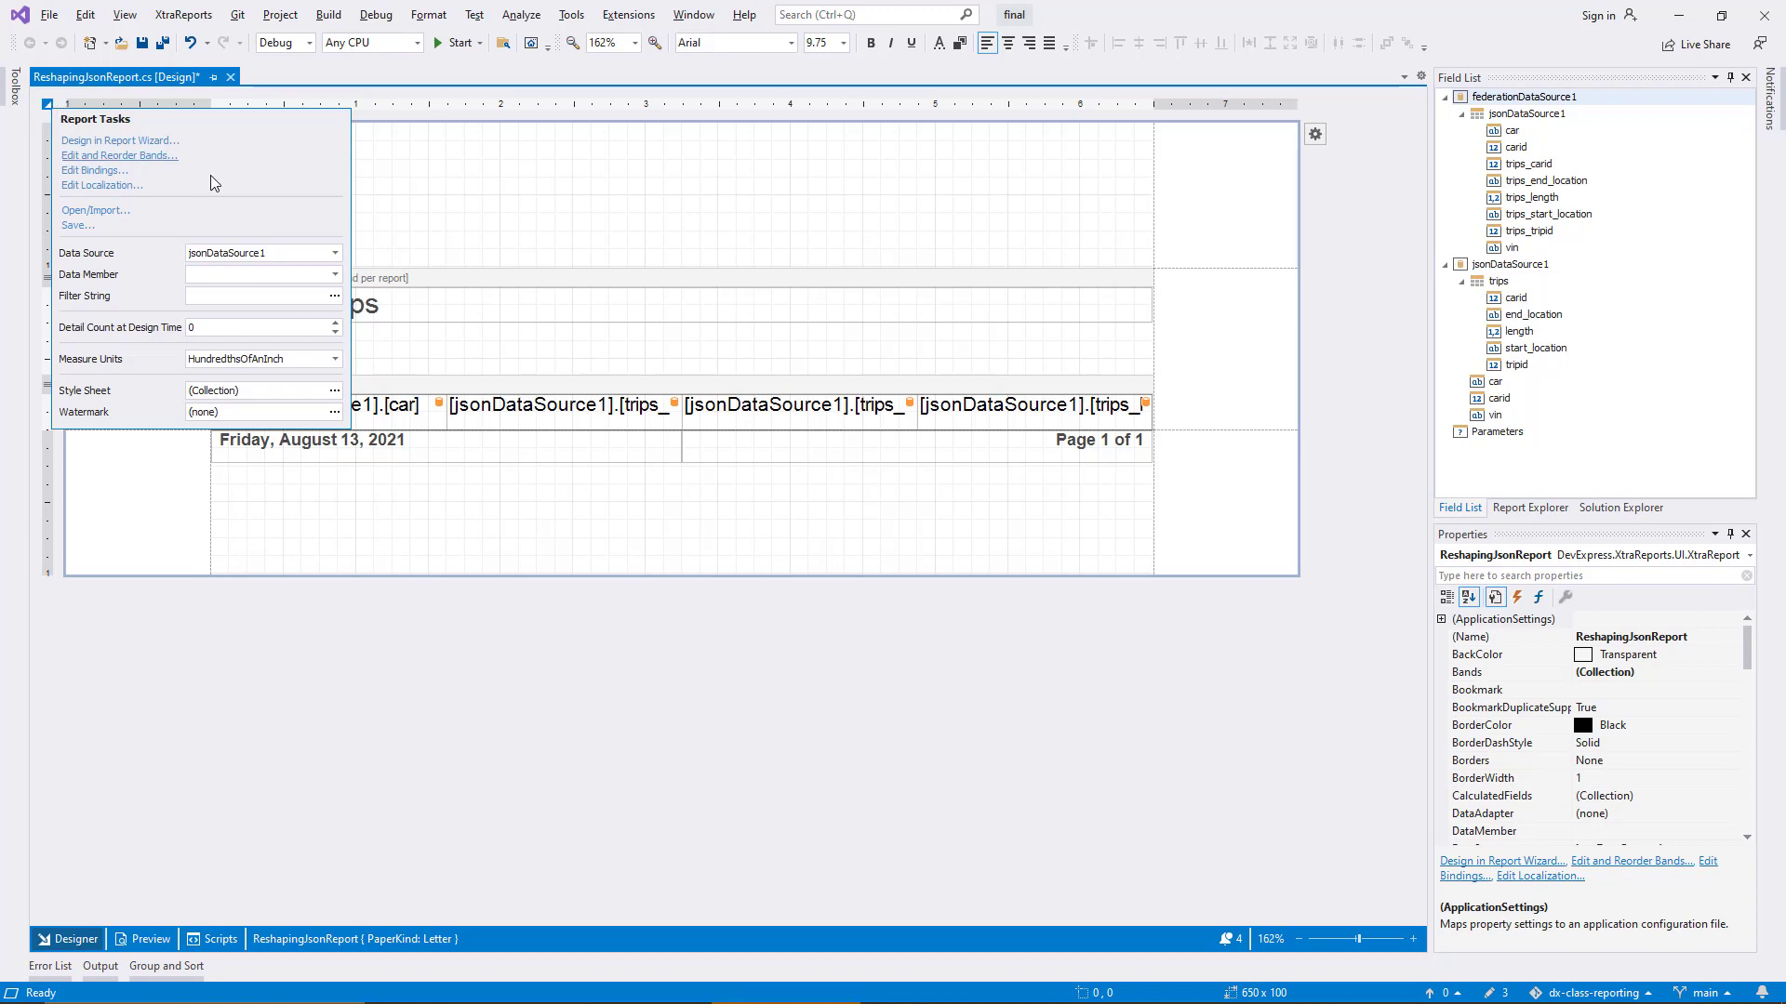
{"action": "left_click", "coordinate": [334, 254]}
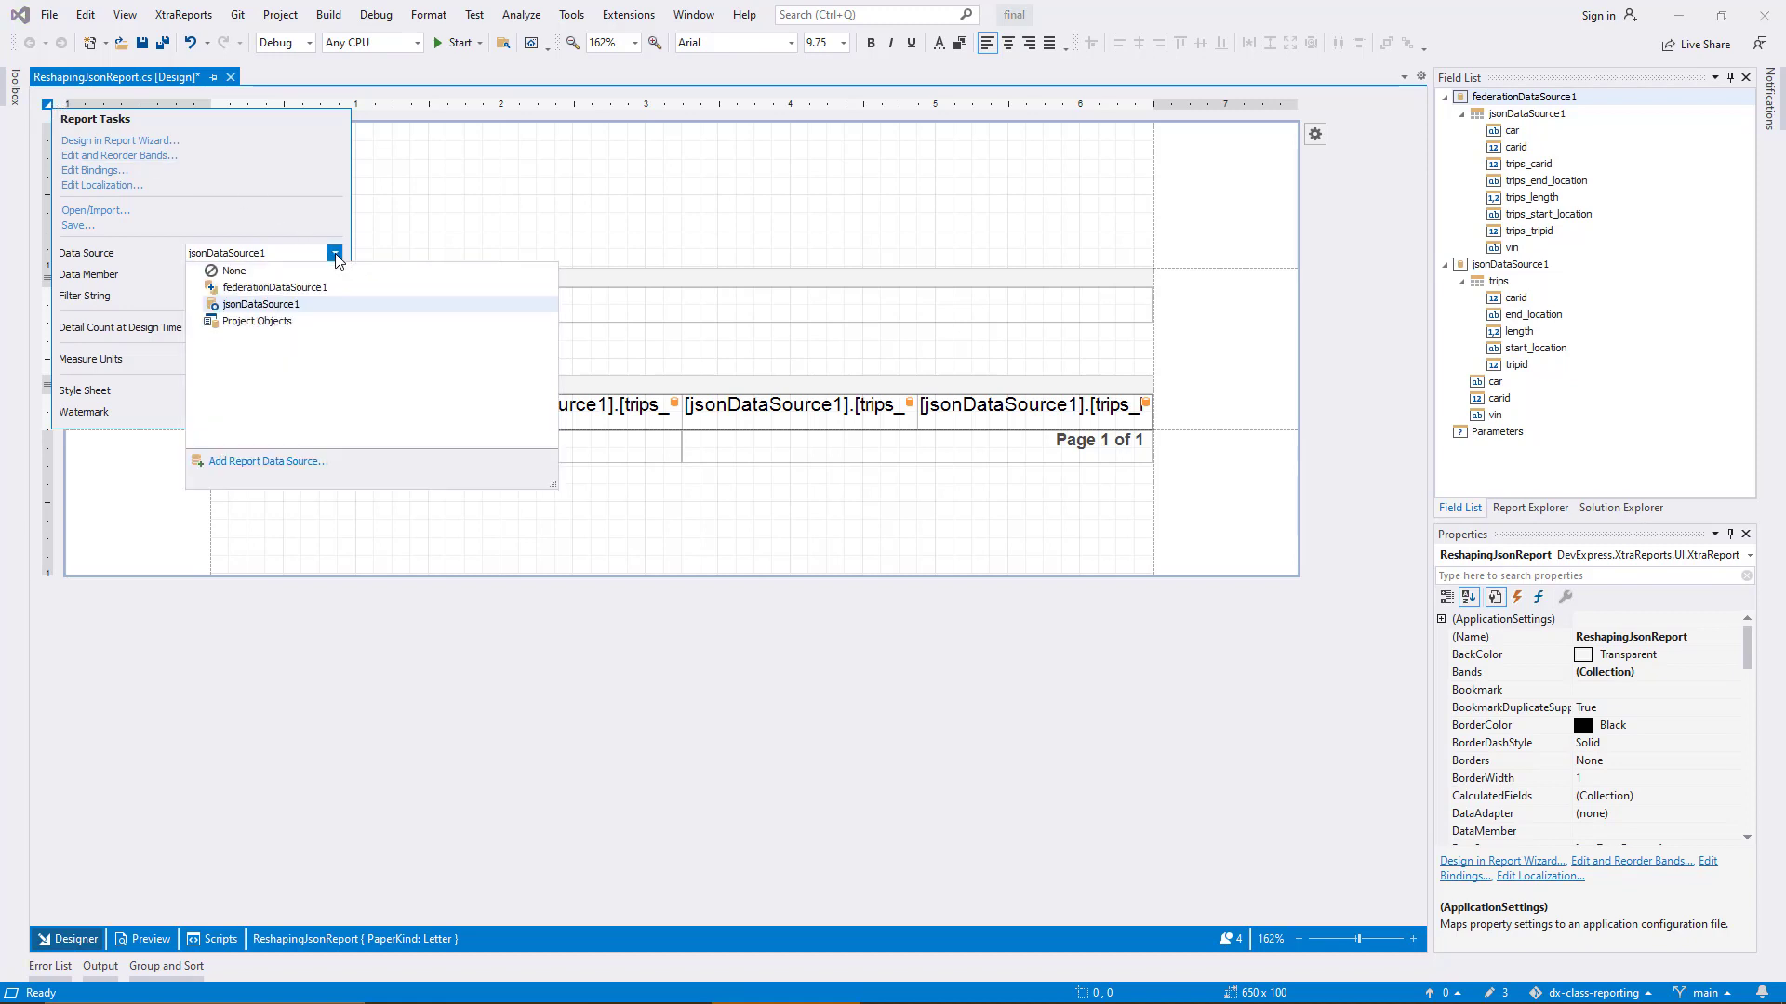
{"action": "left_click", "coordinate": [330, 291]}
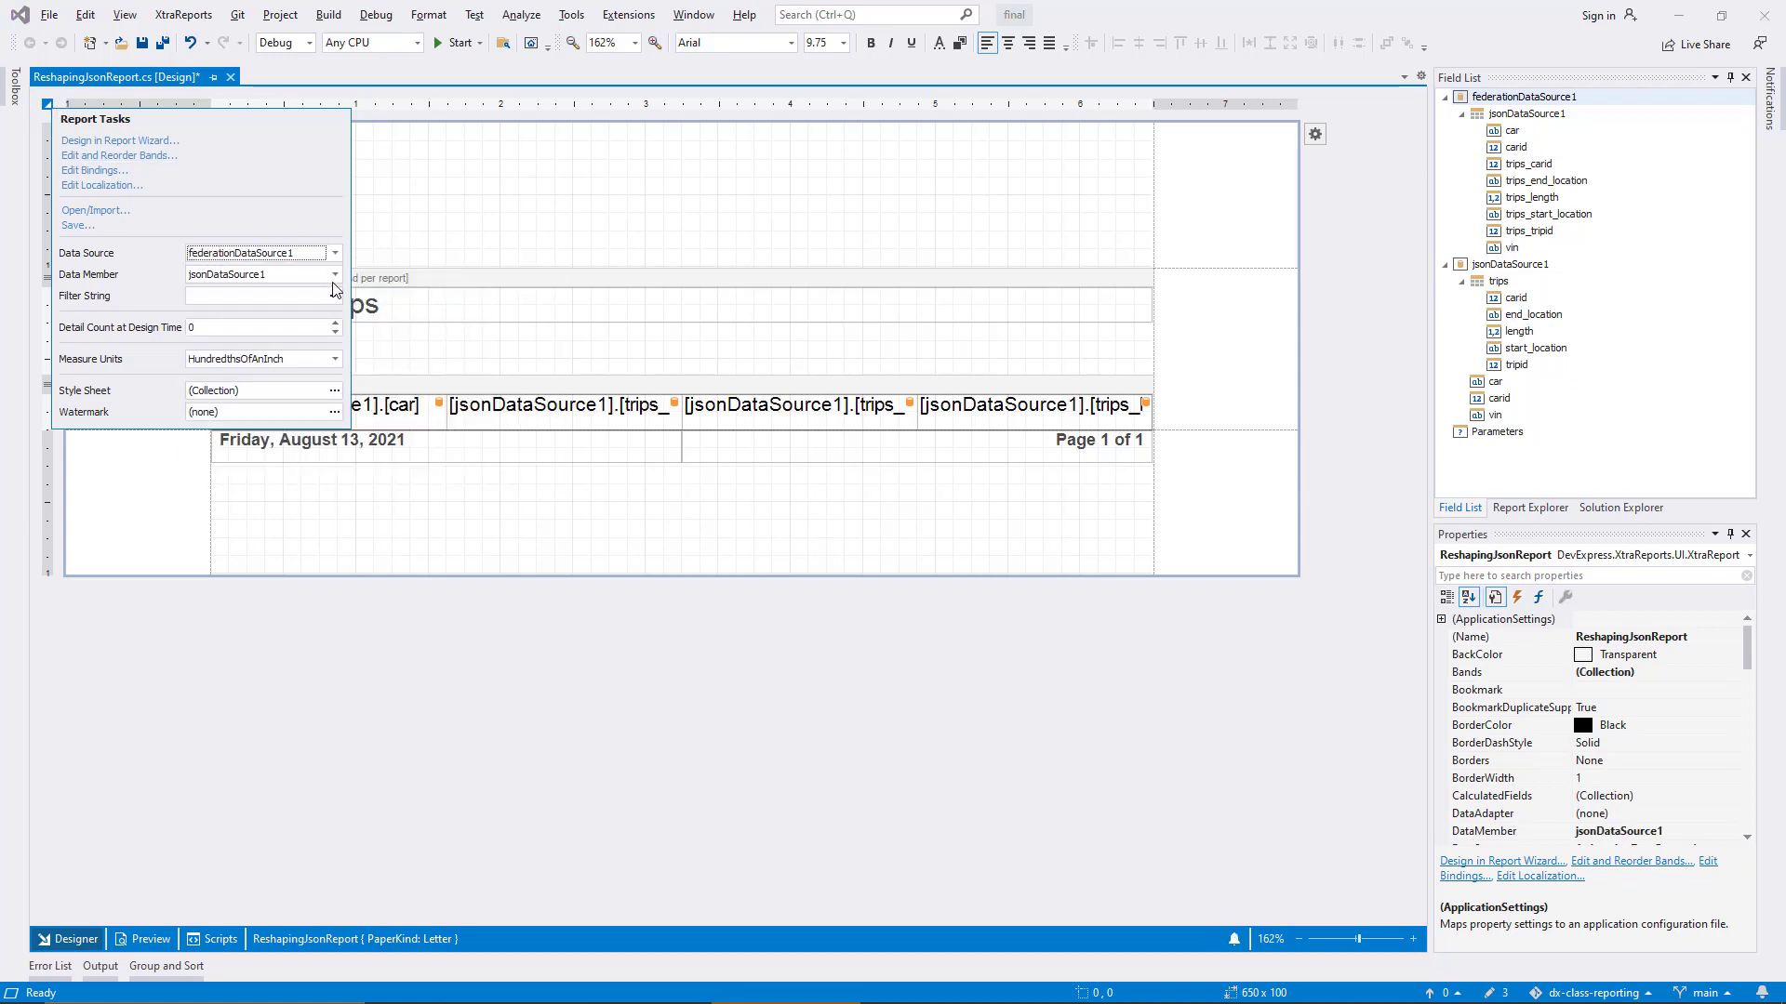
{"action": "left_click", "coordinate": [335, 276]}
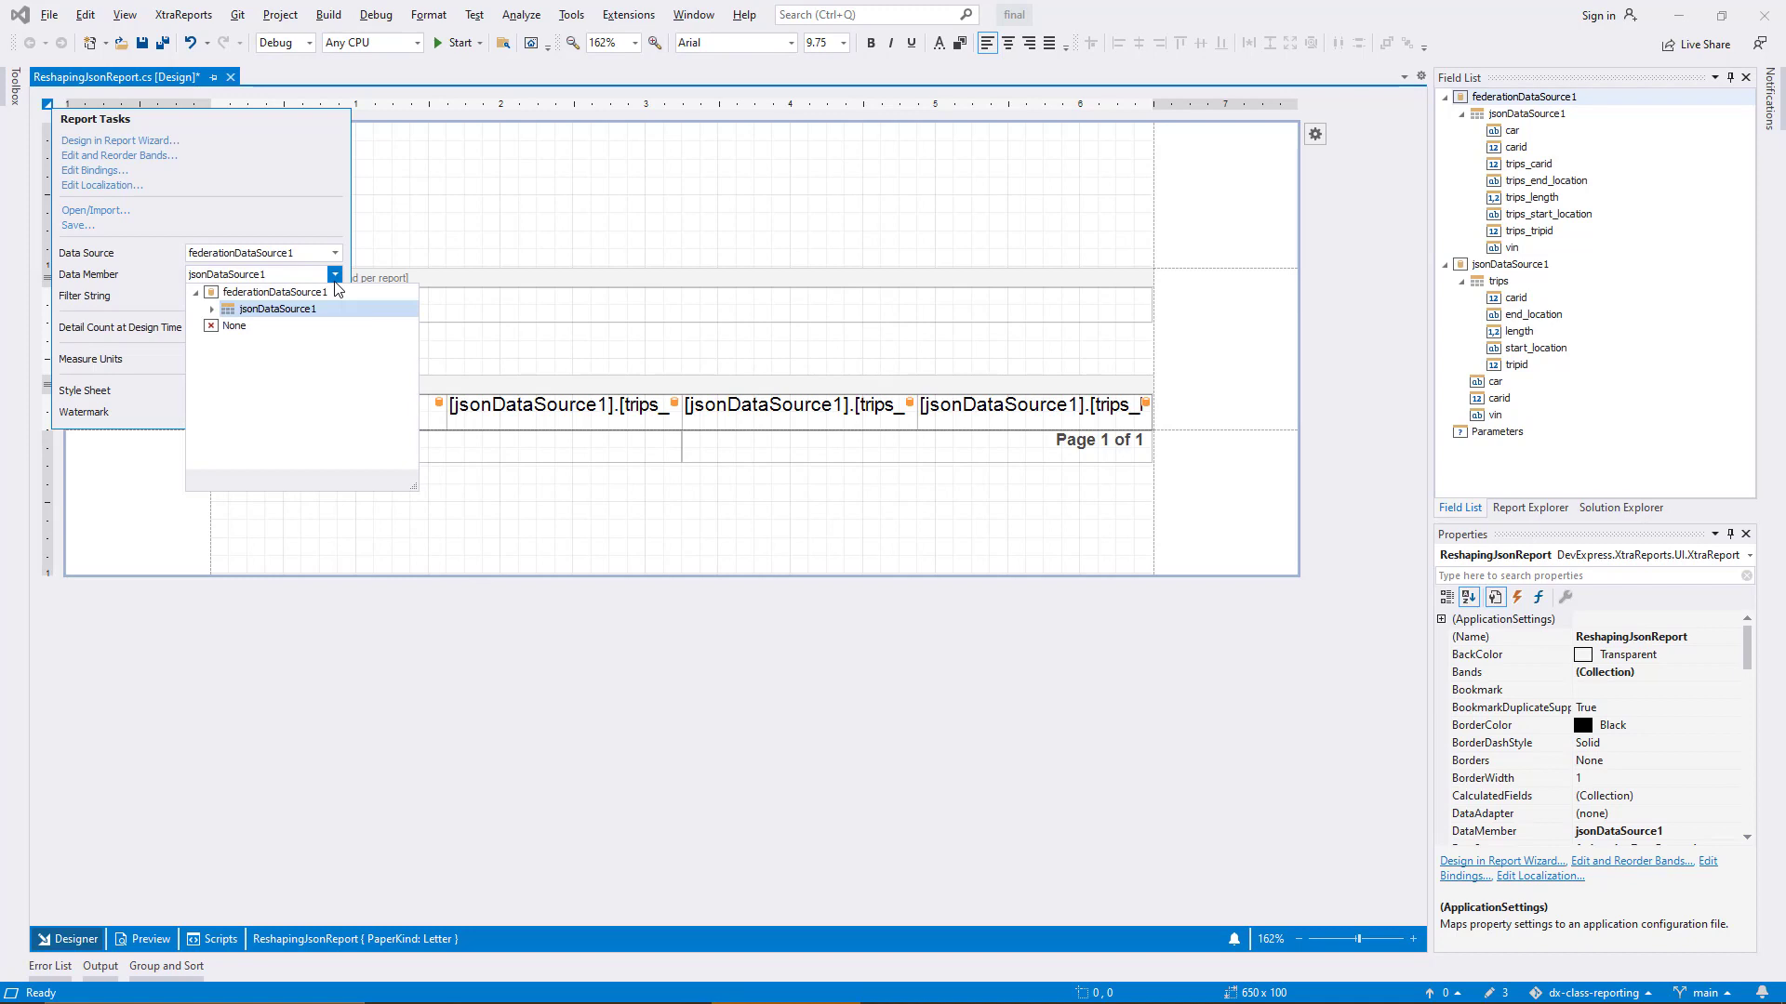
{"action": "left_click", "coordinate": [335, 279]}
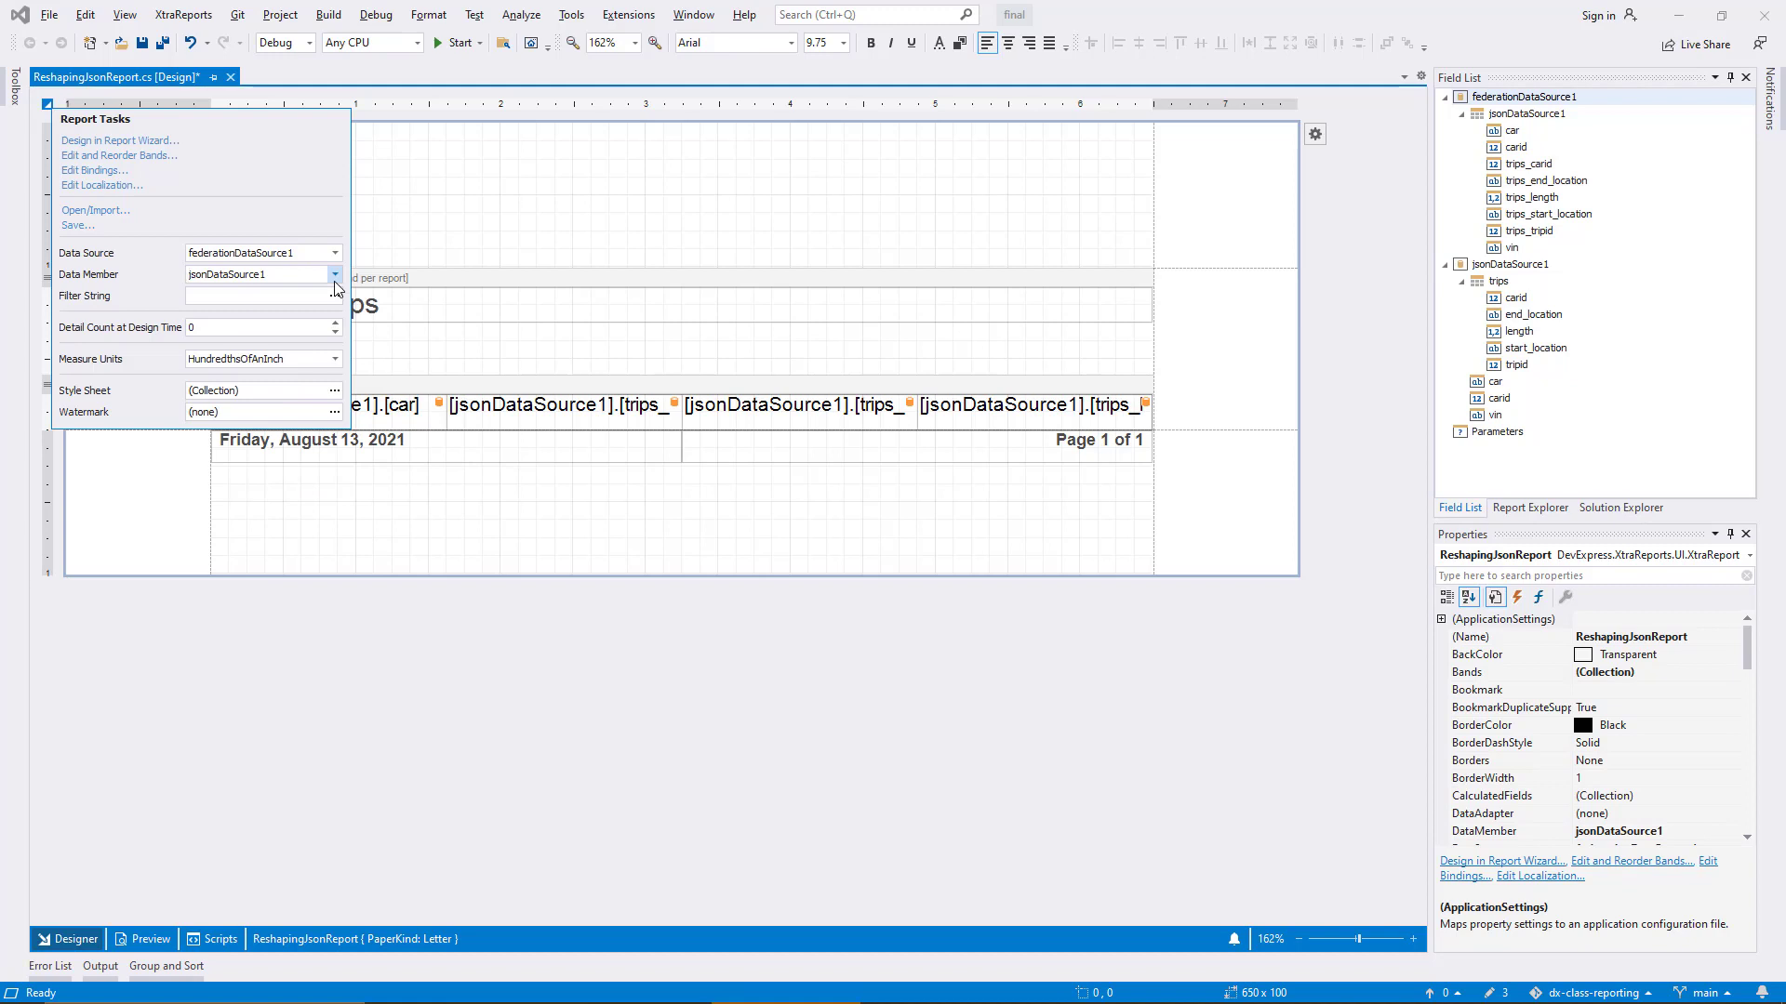
{"action": "left_click", "coordinate": [584, 600]}
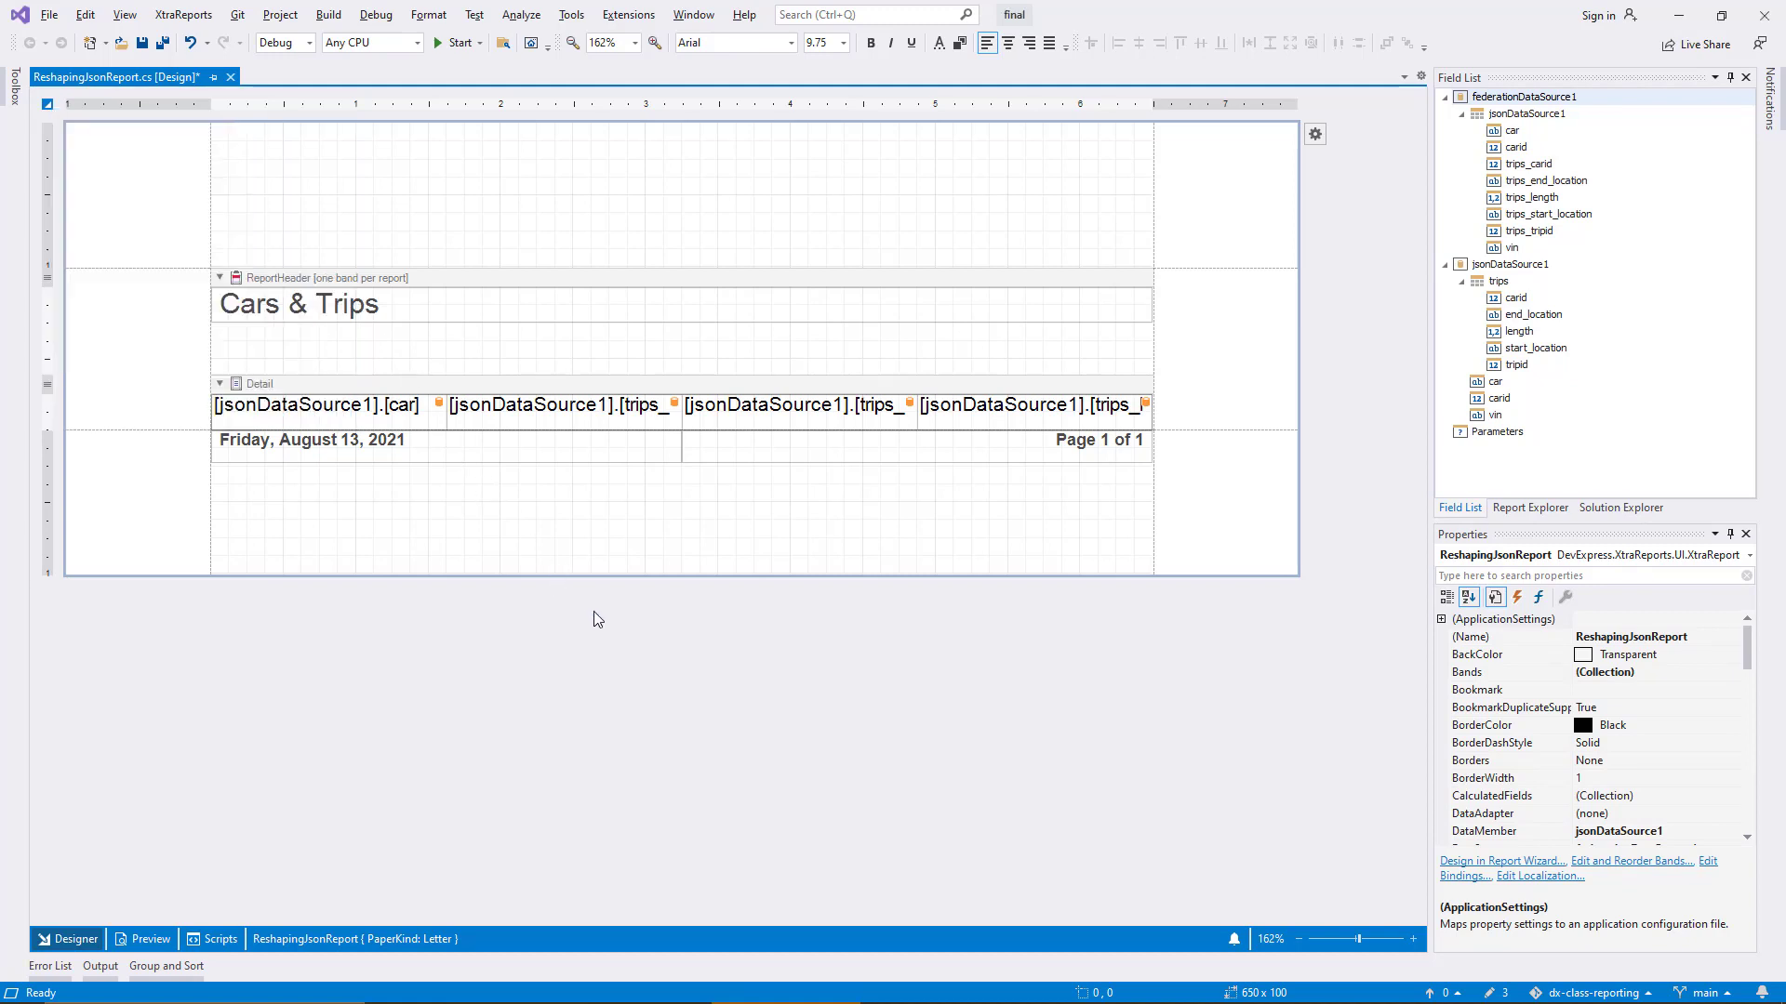
{"action": "left_click", "coordinate": [150, 938]}
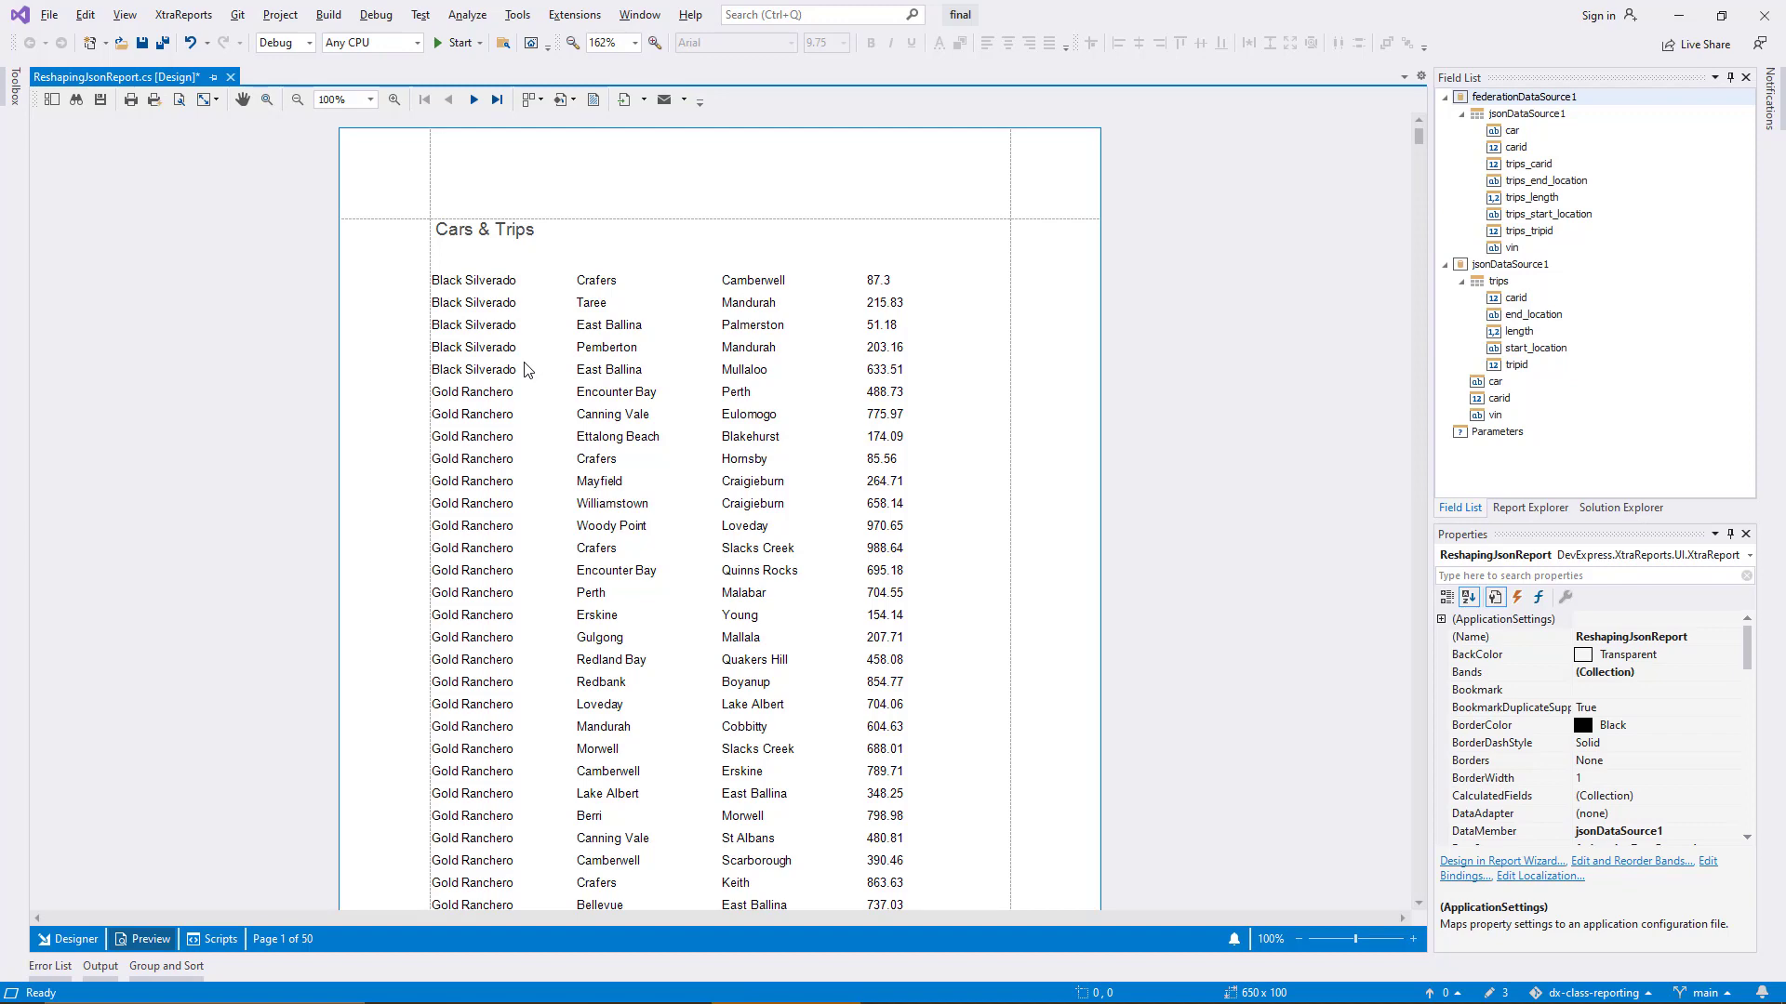
{"action": "left_click_drag", "start_coordinate": [1420, 138], "coordinate": [1423, 300]}
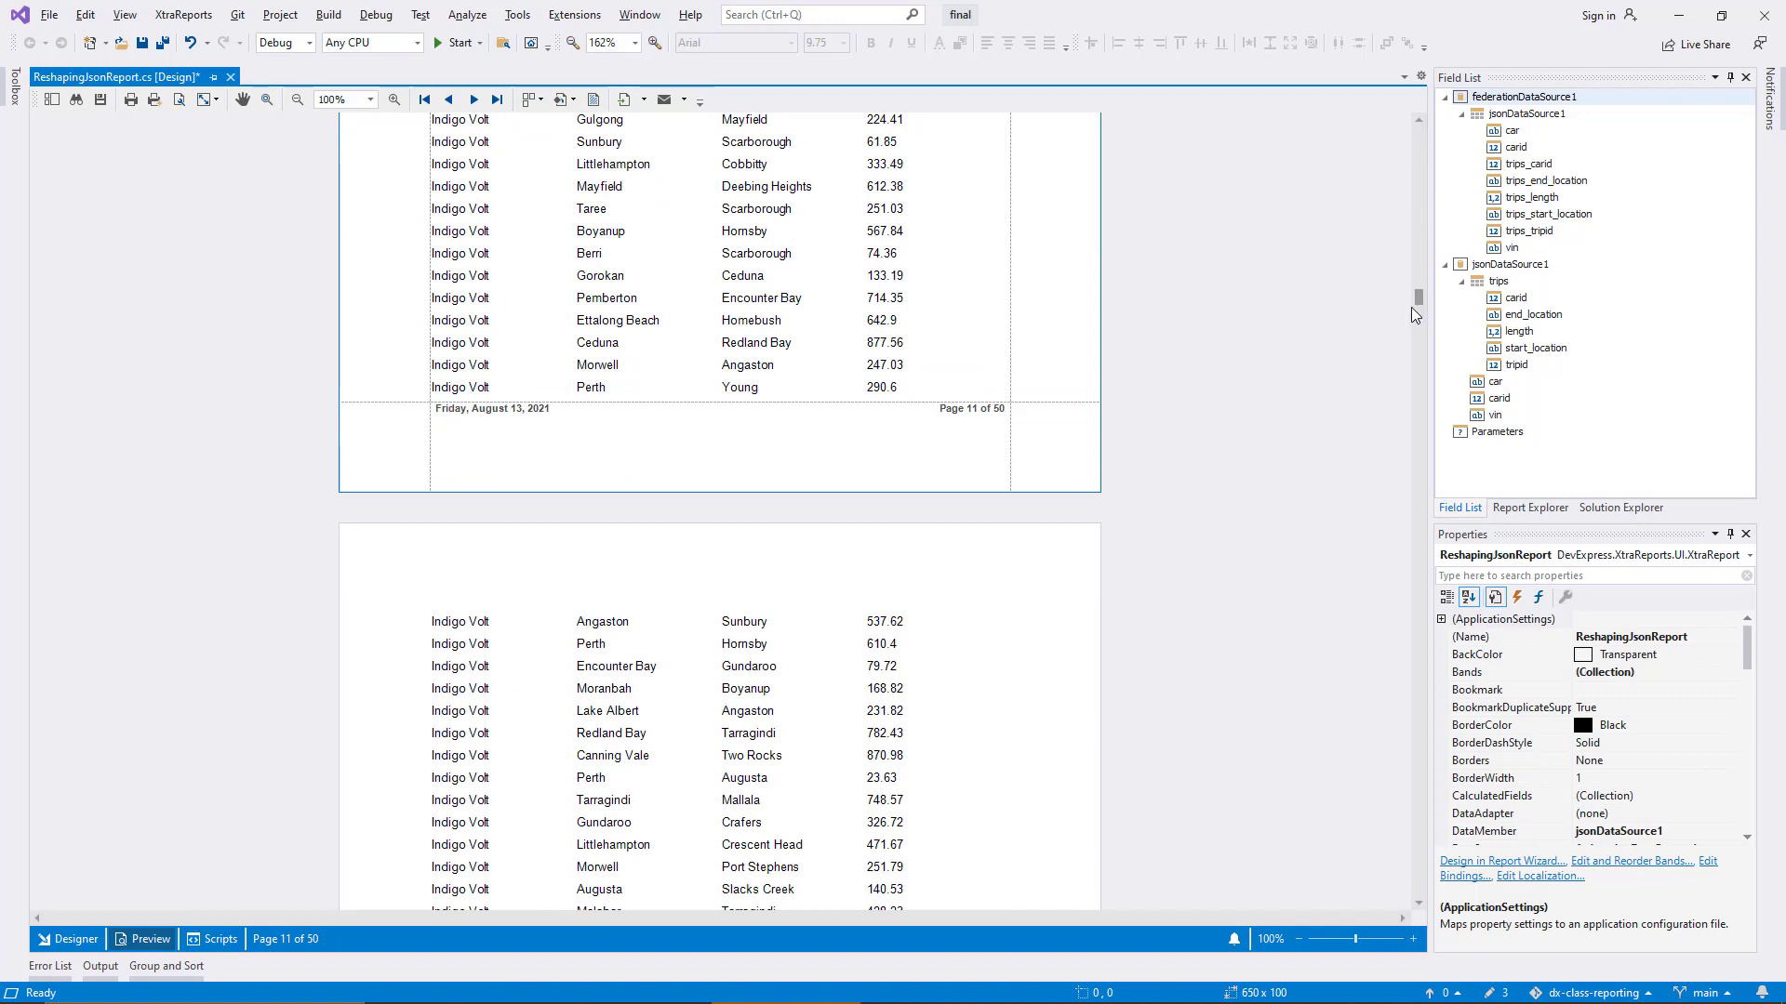
{"action": "left_click", "coordinate": [69, 939]}
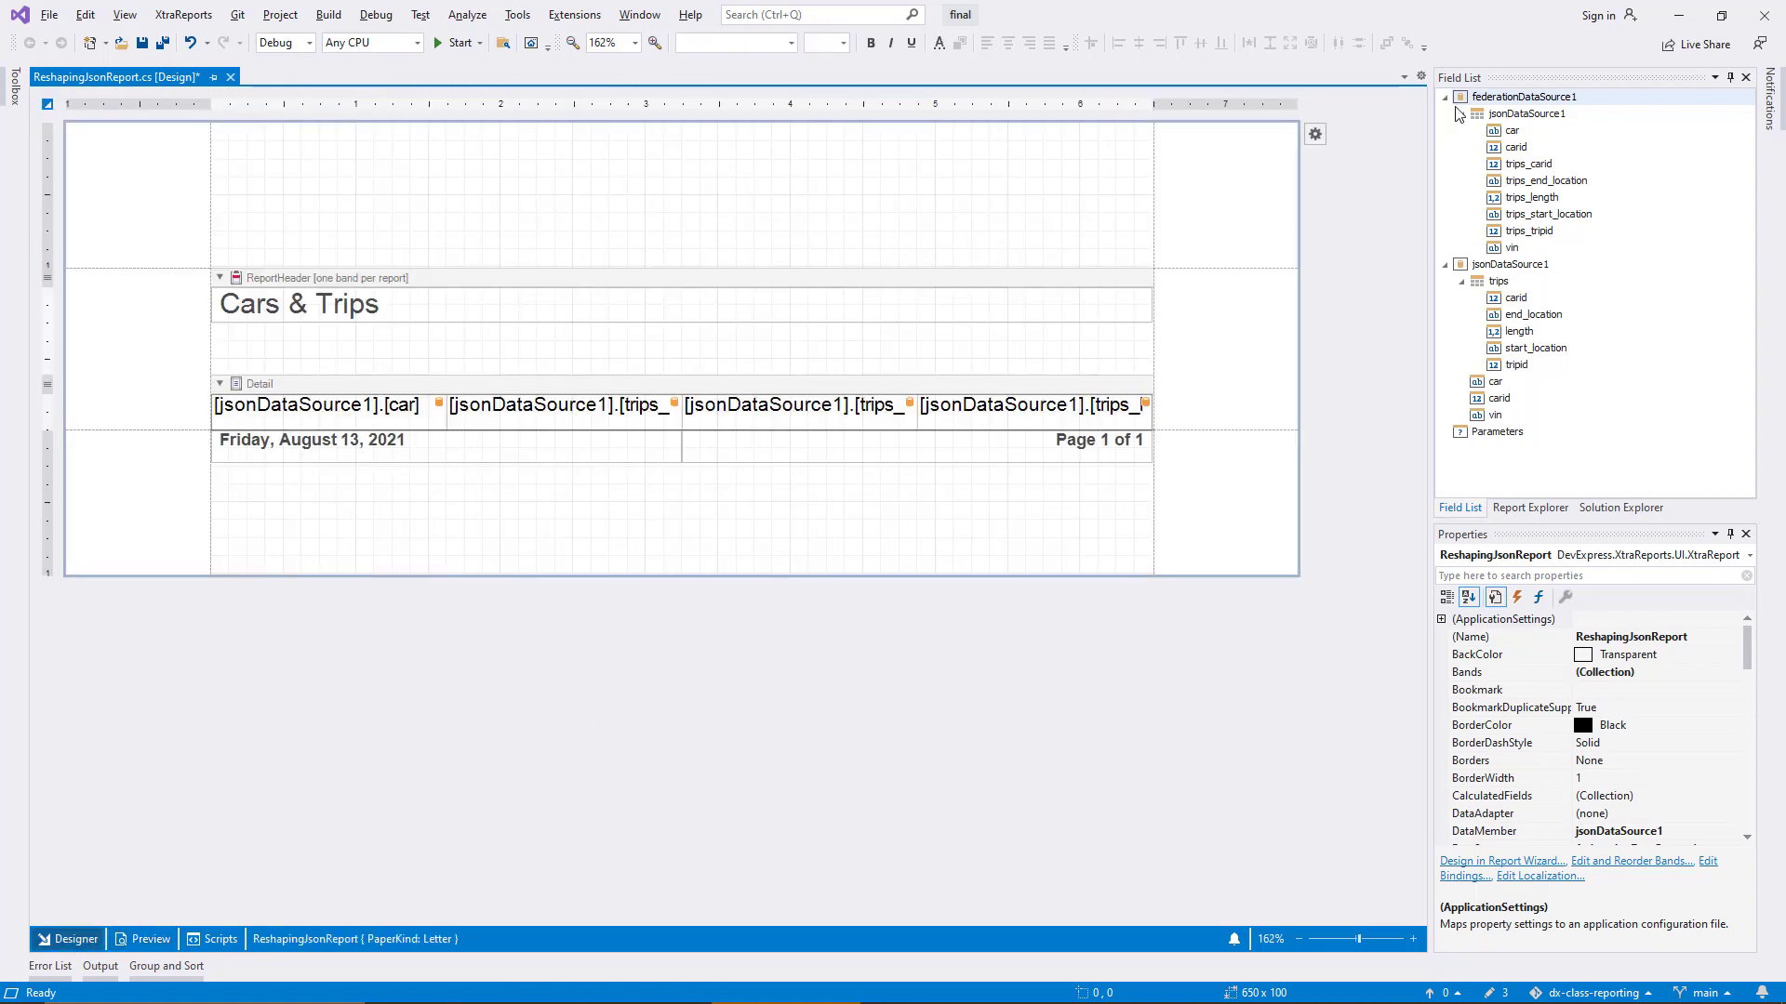
Add a calculated field under jsonDataSource1 and name it lengthGroup.
{"action": "right_click", "coordinate": [1529, 114]}
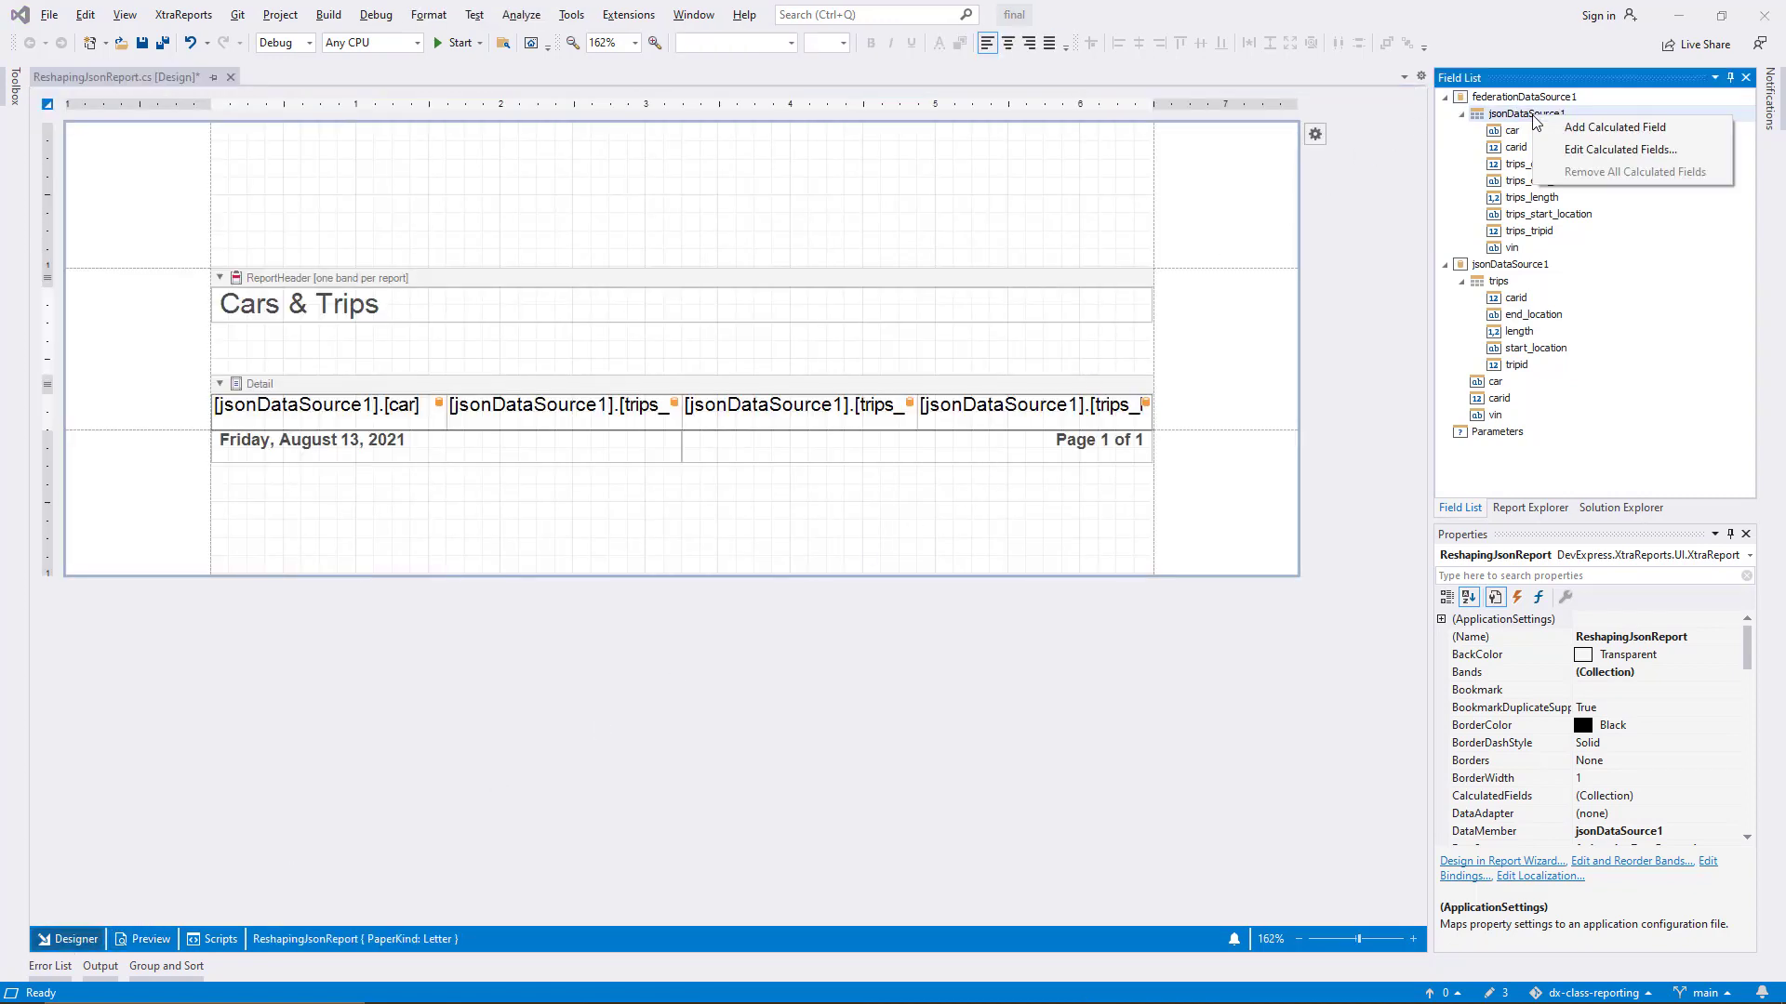
{"action": "left_click", "coordinate": [1578, 127]}
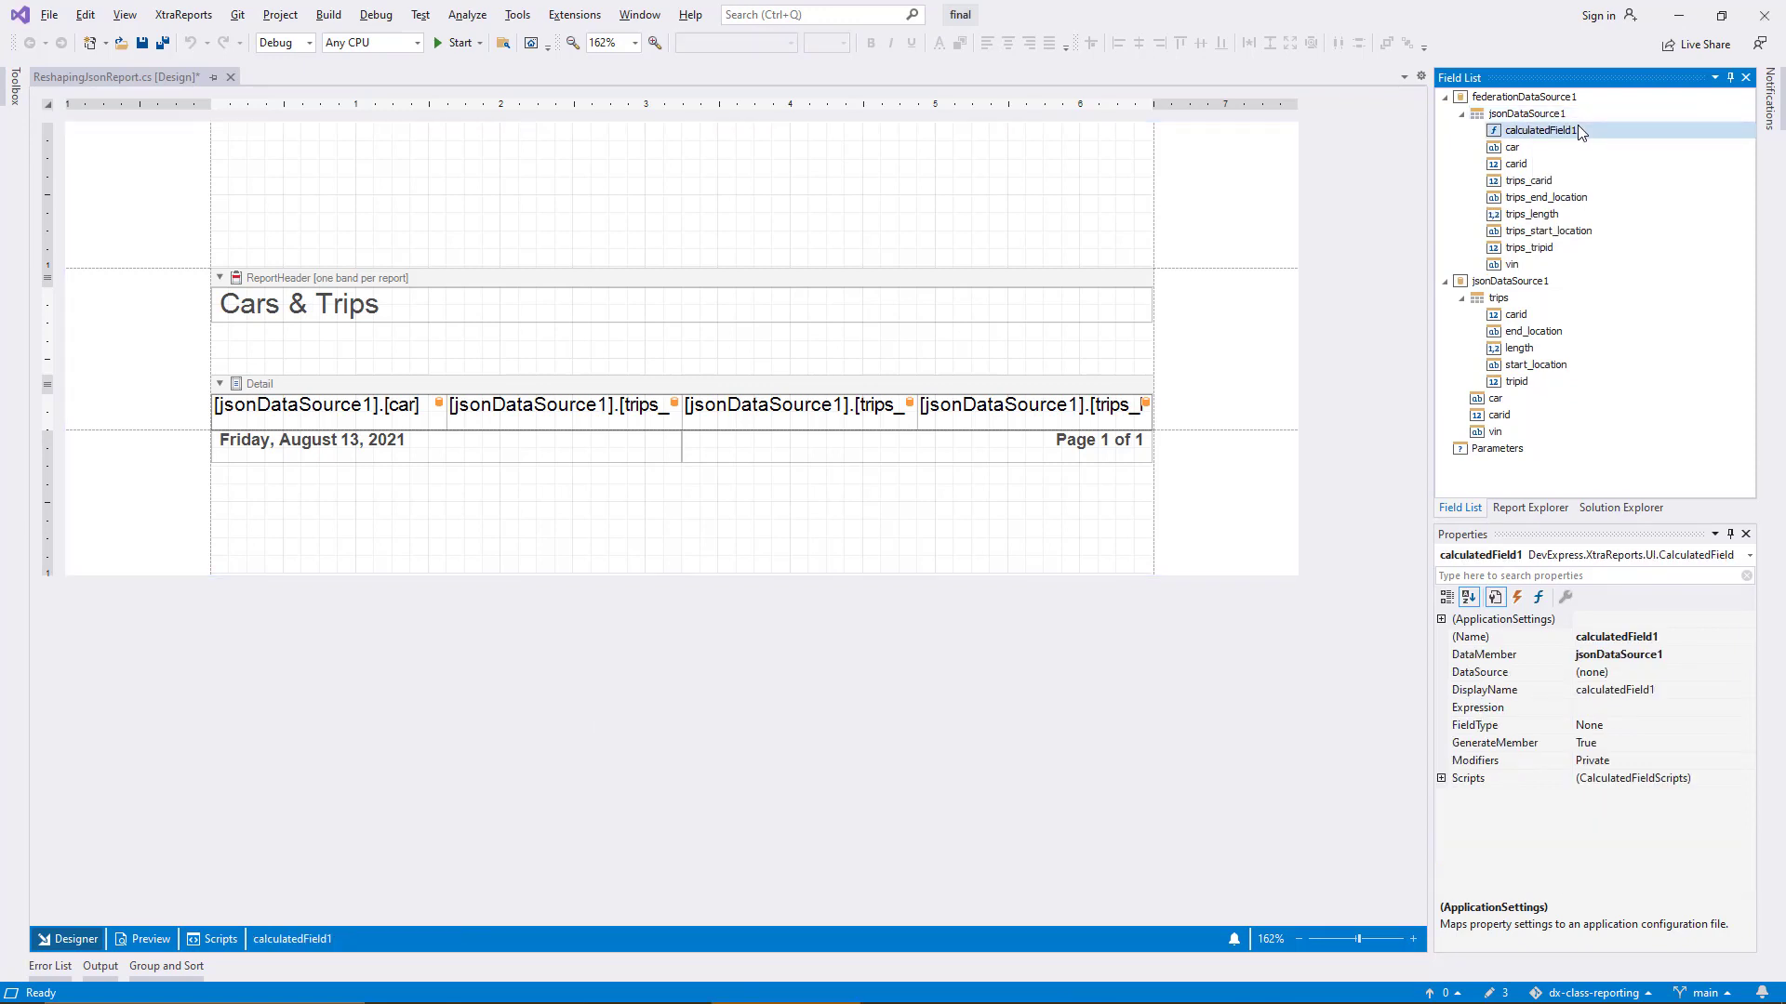
{"action": "left_click", "coordinate": [1681, 638]}
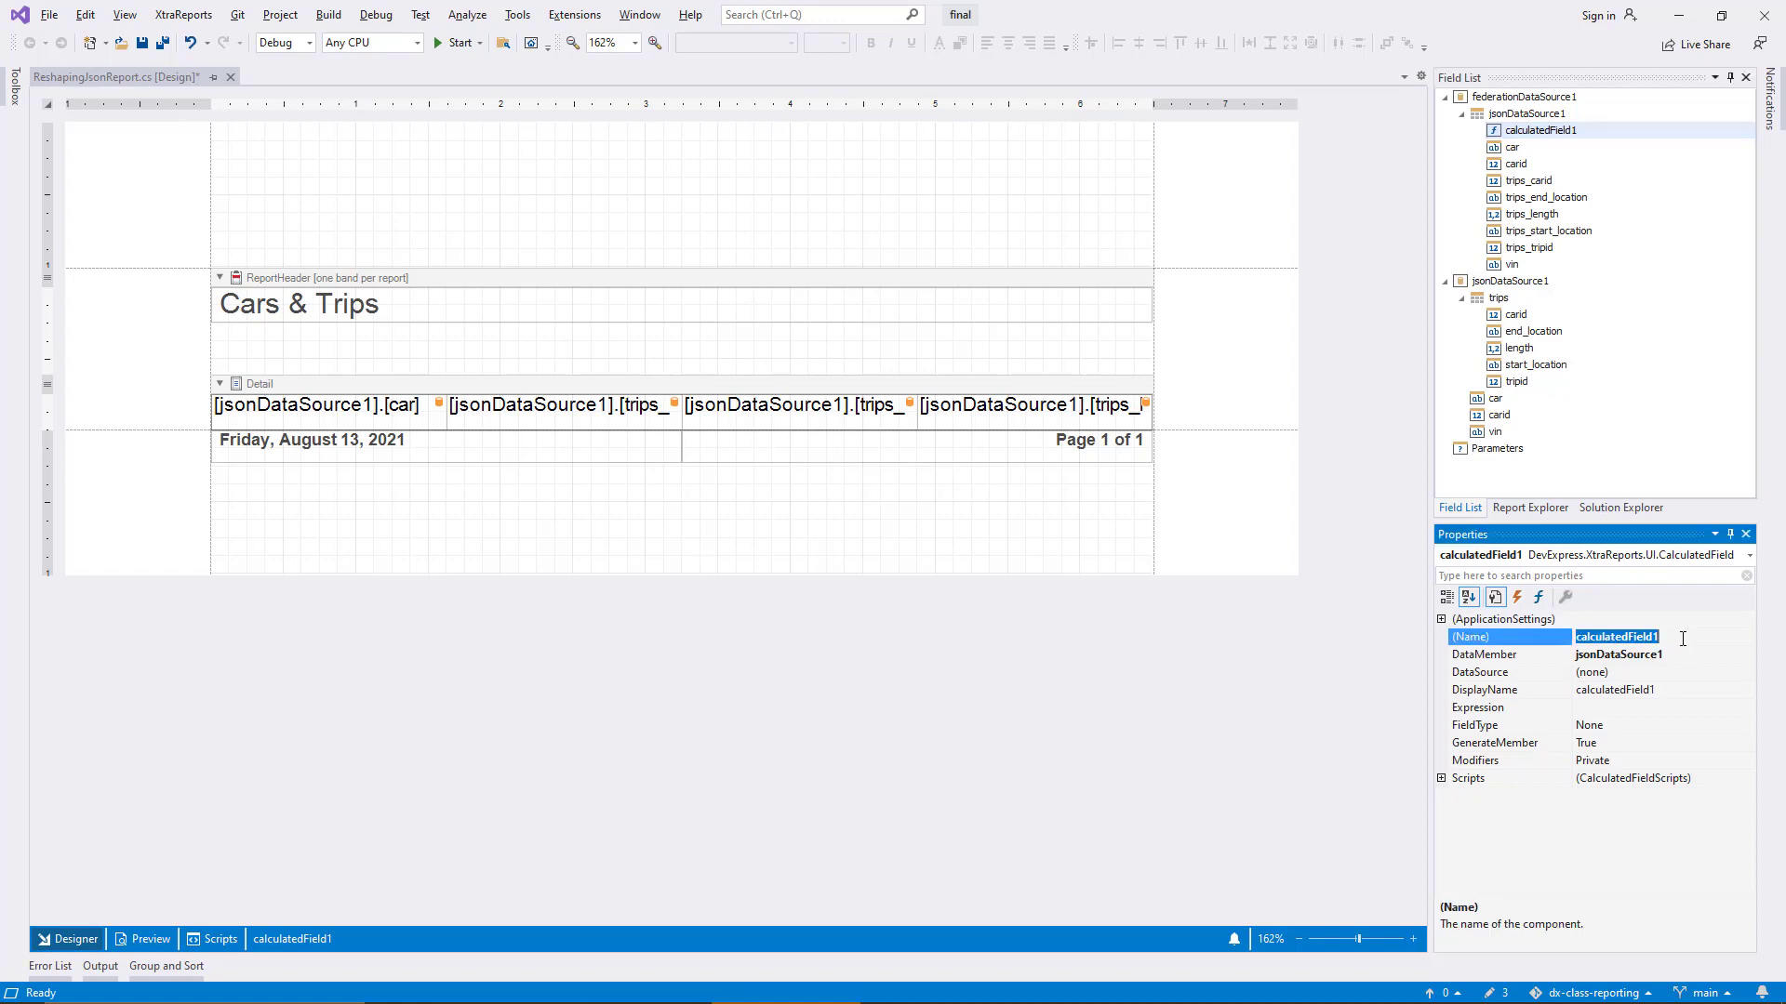
{"action": "key", "text": "ctrl+1"}
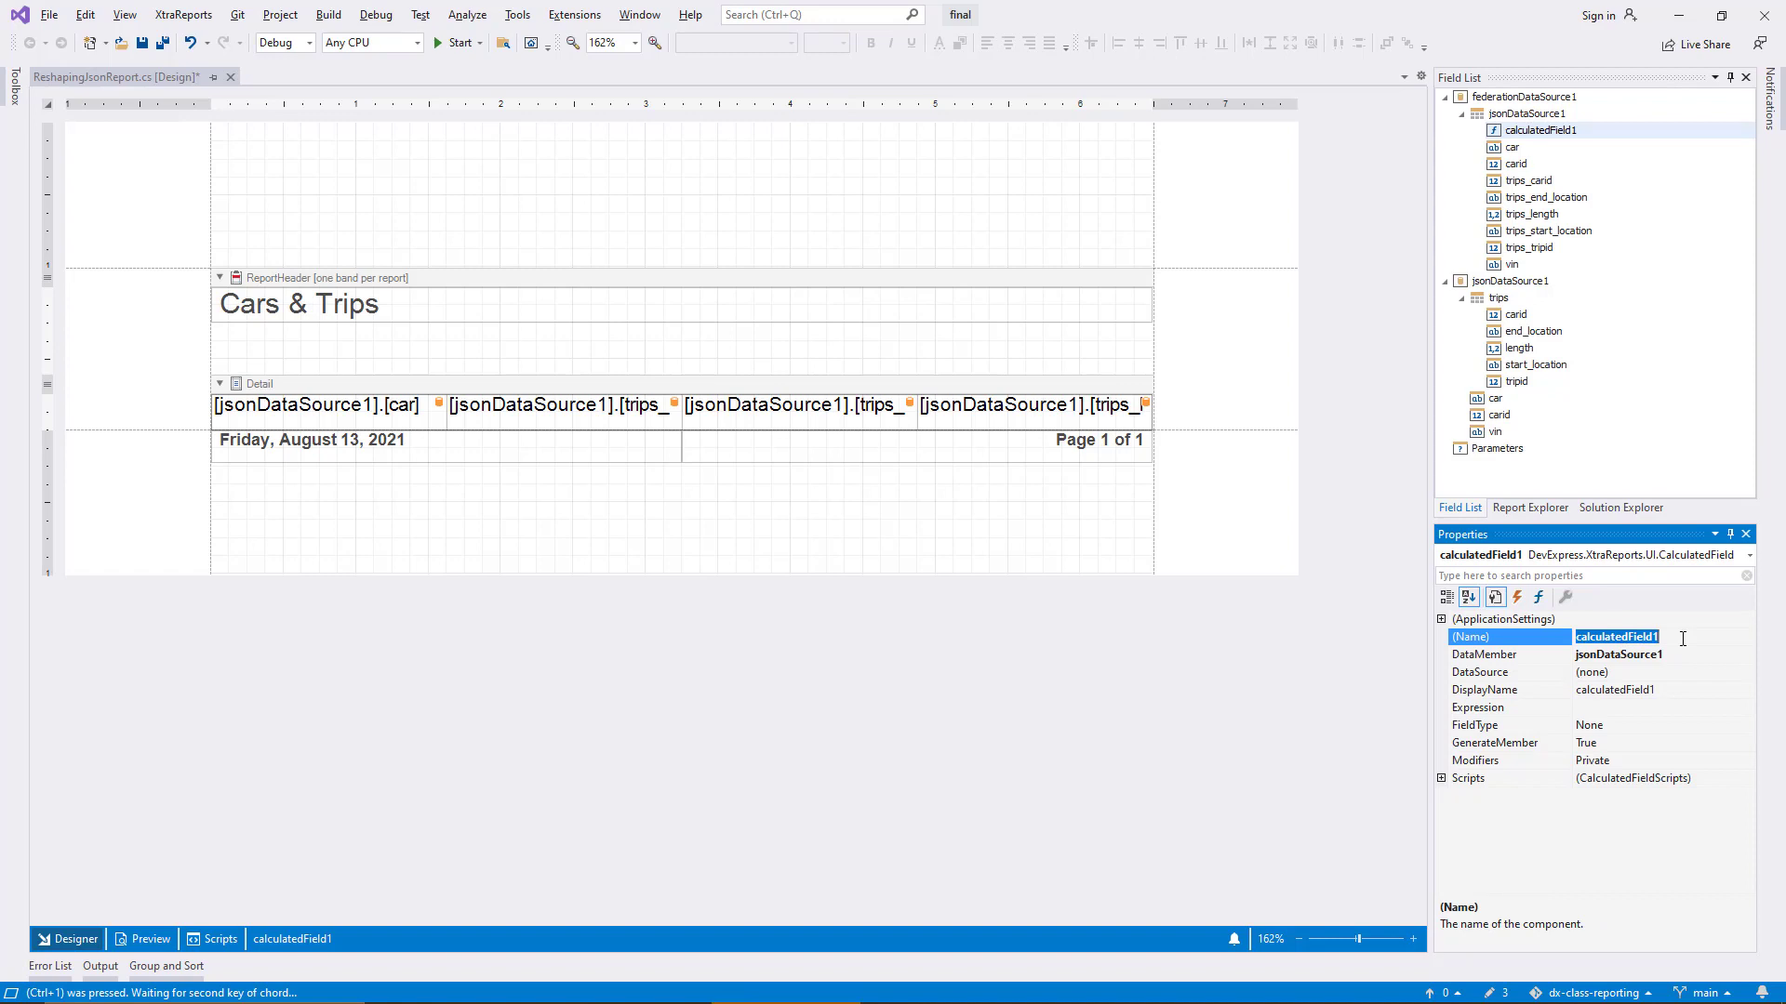
{"action": "key", "text": "Escape"}
{"action": "type", "text": "lengthGroup"}
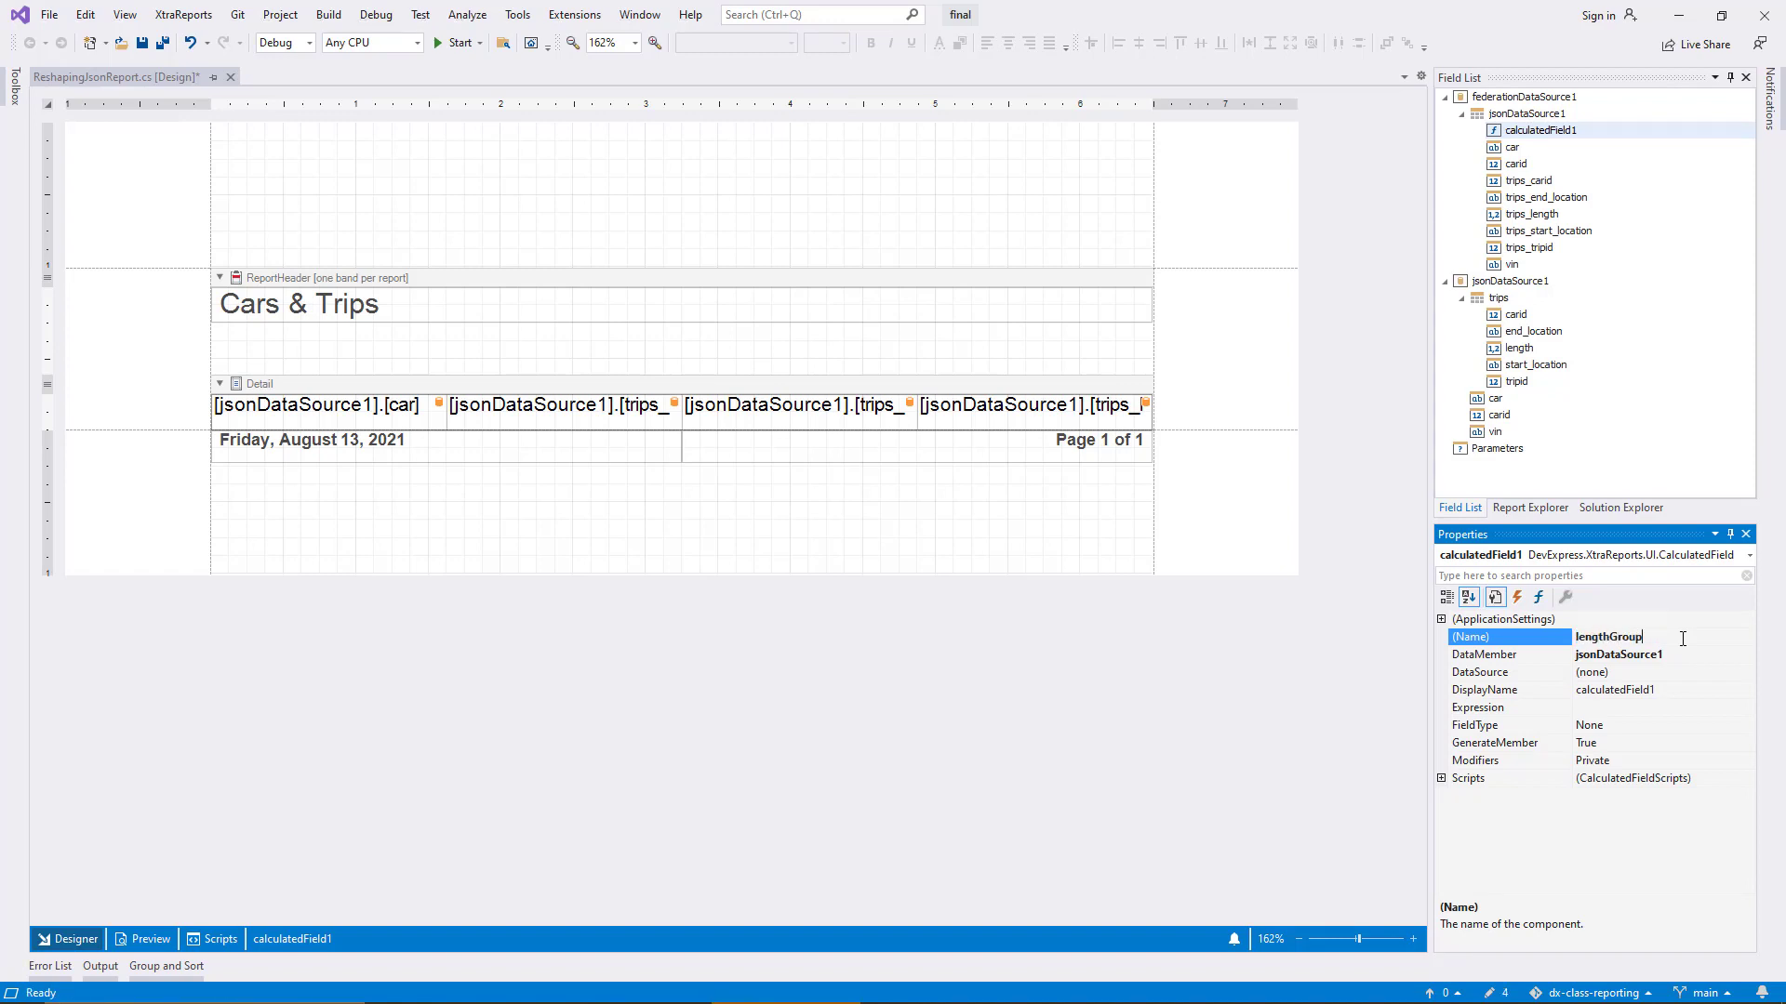
Set the lengthGroup expression to Floor([trips_length] / 100).
{"action": "left_click", "coordinate": [1671, 711]}
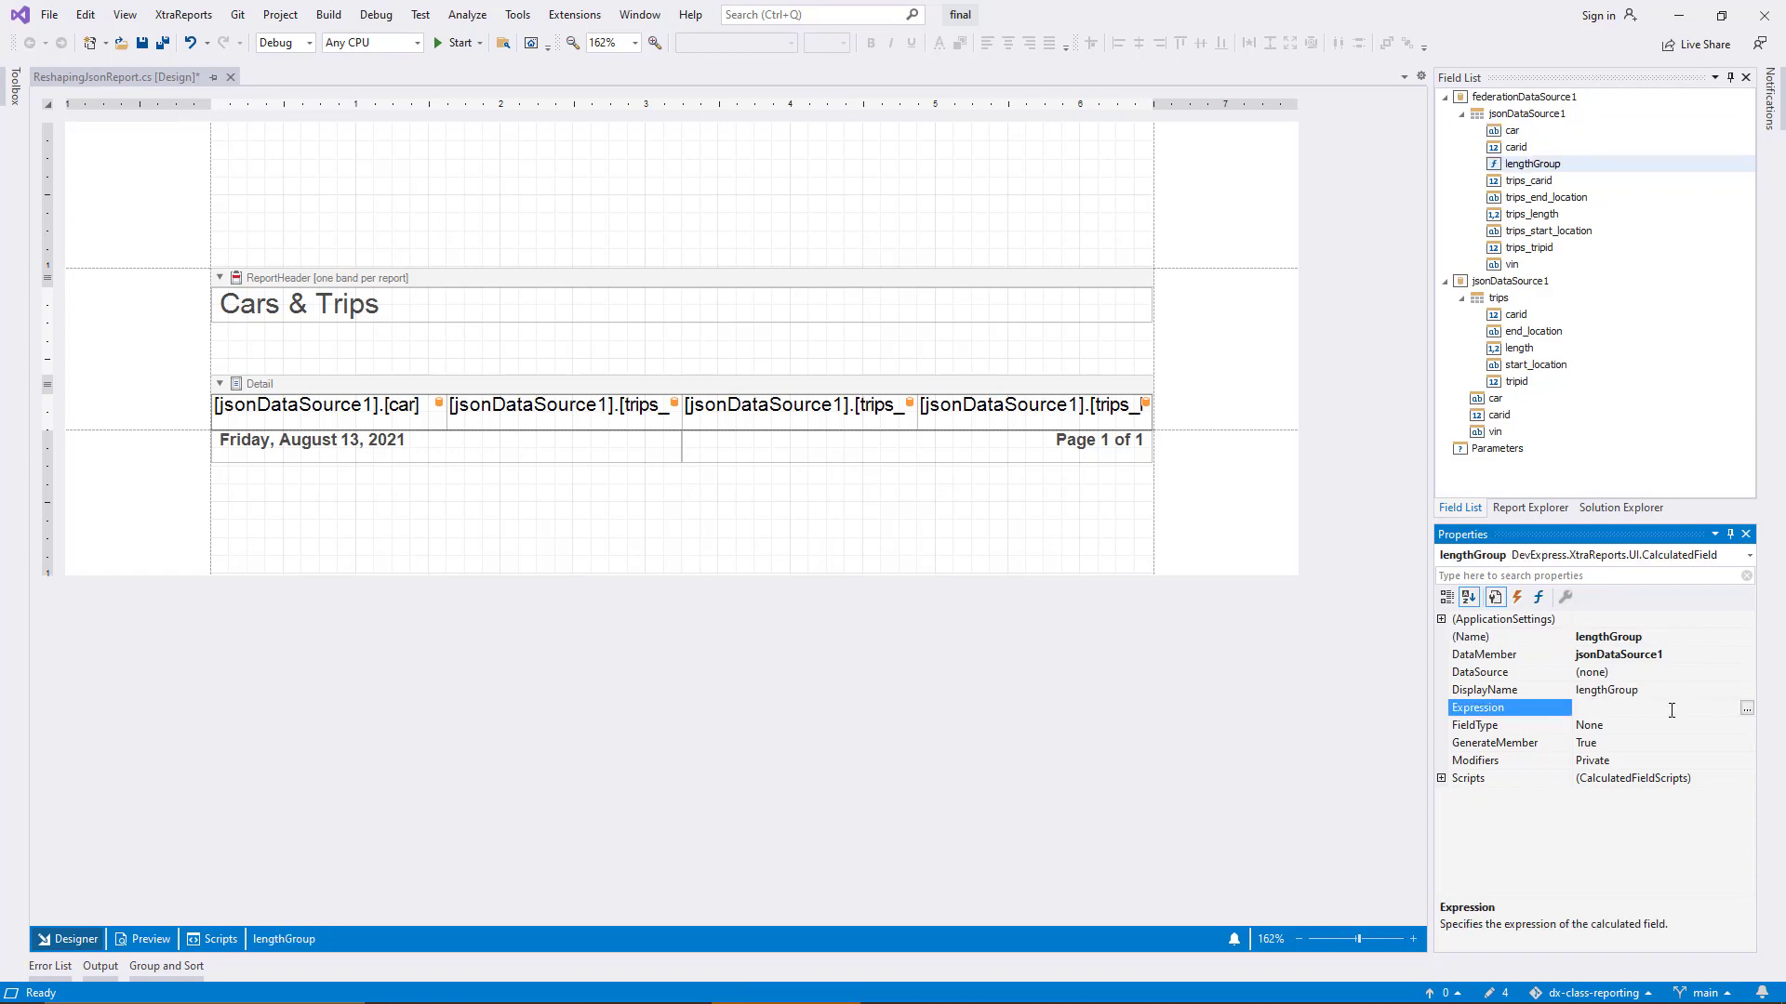
{"action": "type", "text": "Floor([trips_length] / 100)"}
{"action": "key", "text": "Return"}
In Group and Sort, add a group on lengthGroup.
{"action": "left_click", "coordinate": [184, 967]}
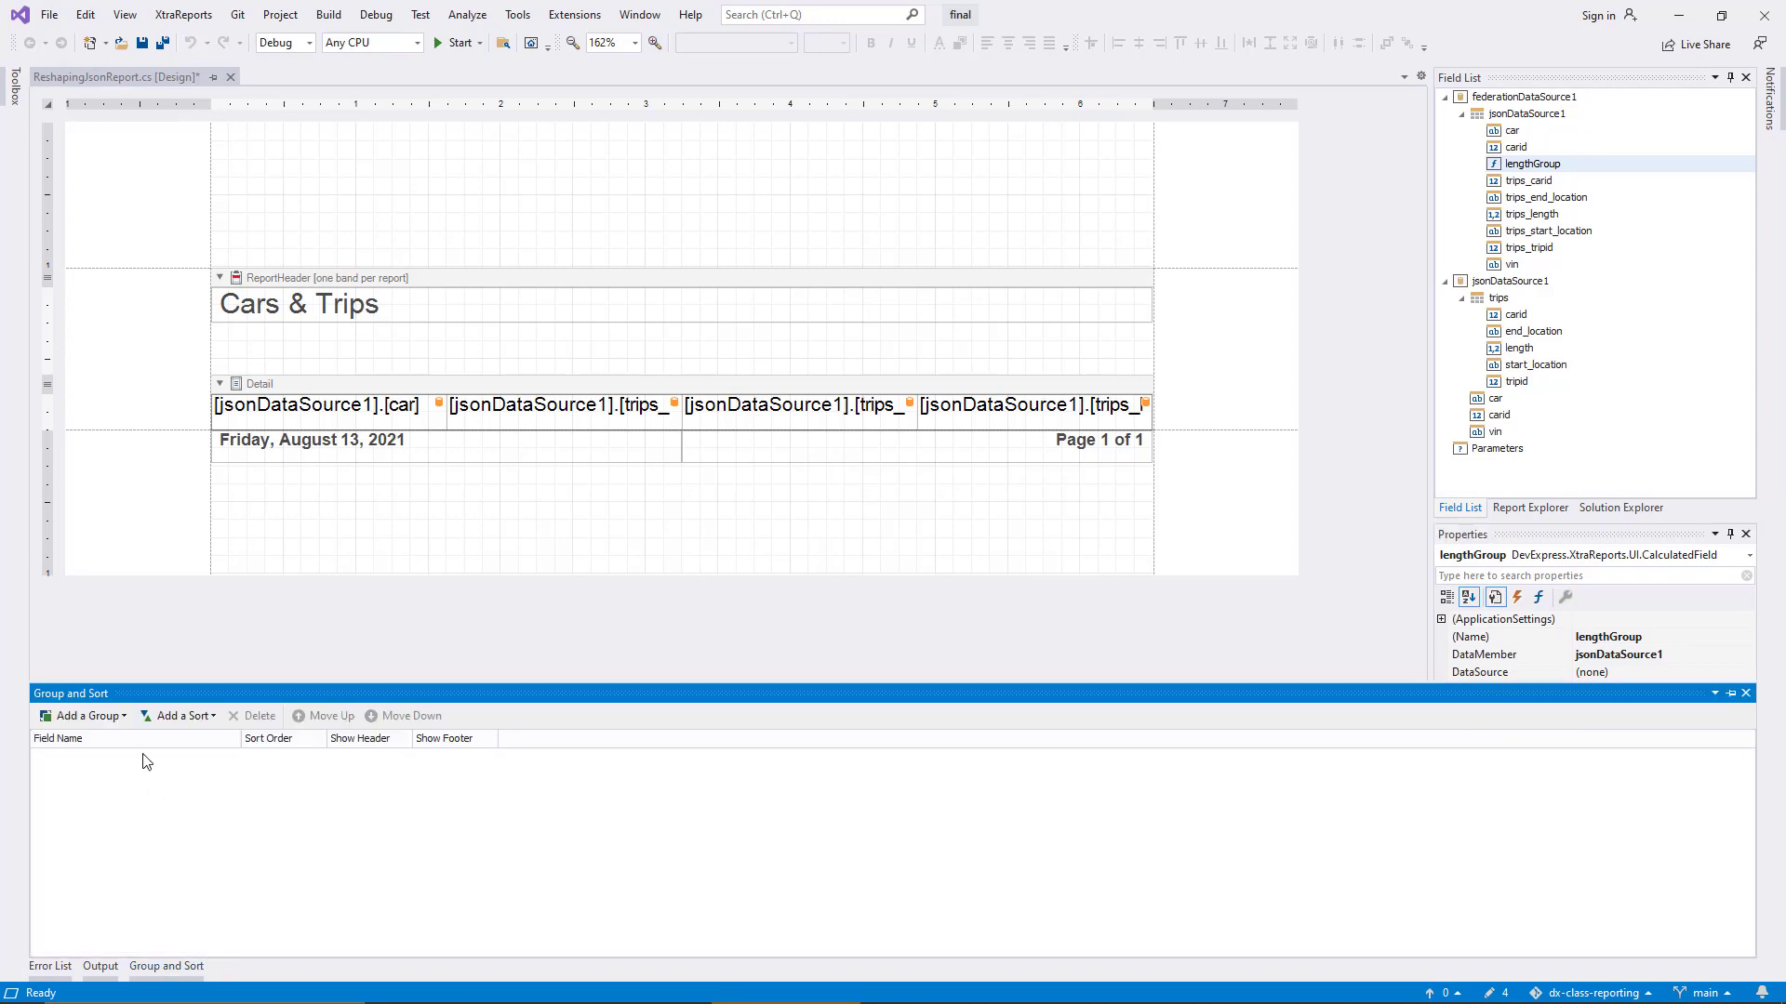
{"action": "left_click", "coordinate": [119, 719]}
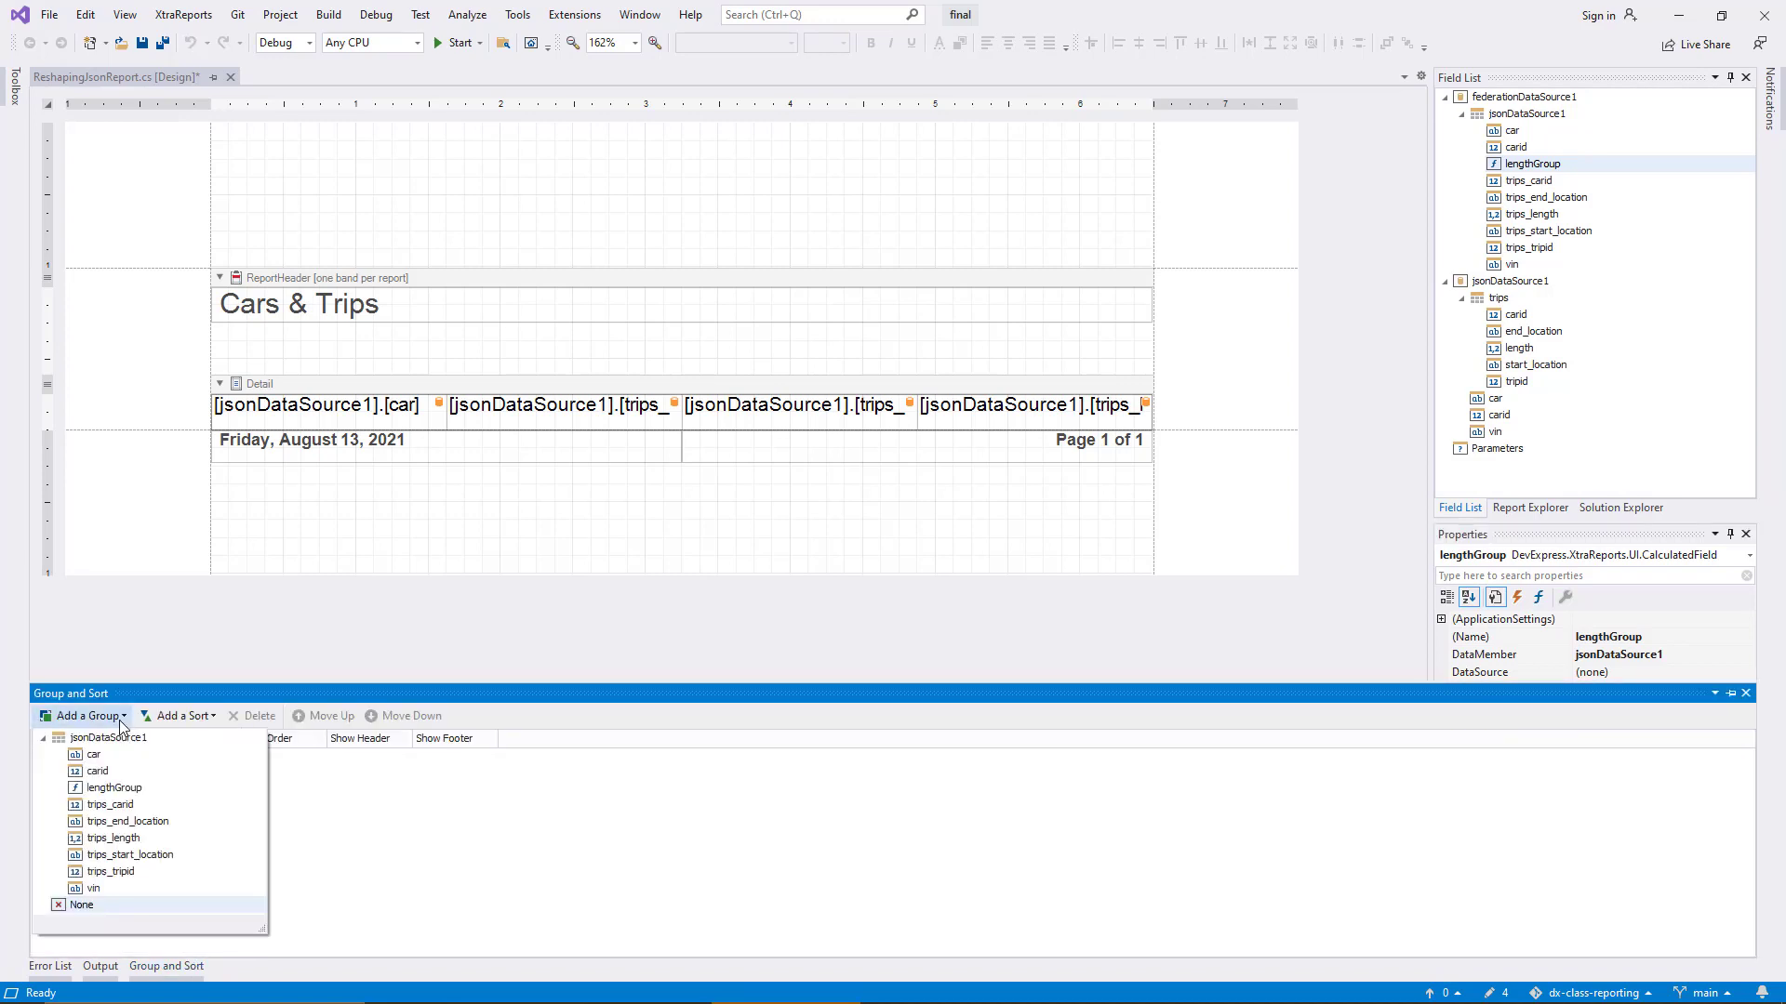
{"action": "left_click", "coordinate": [137, 788]}
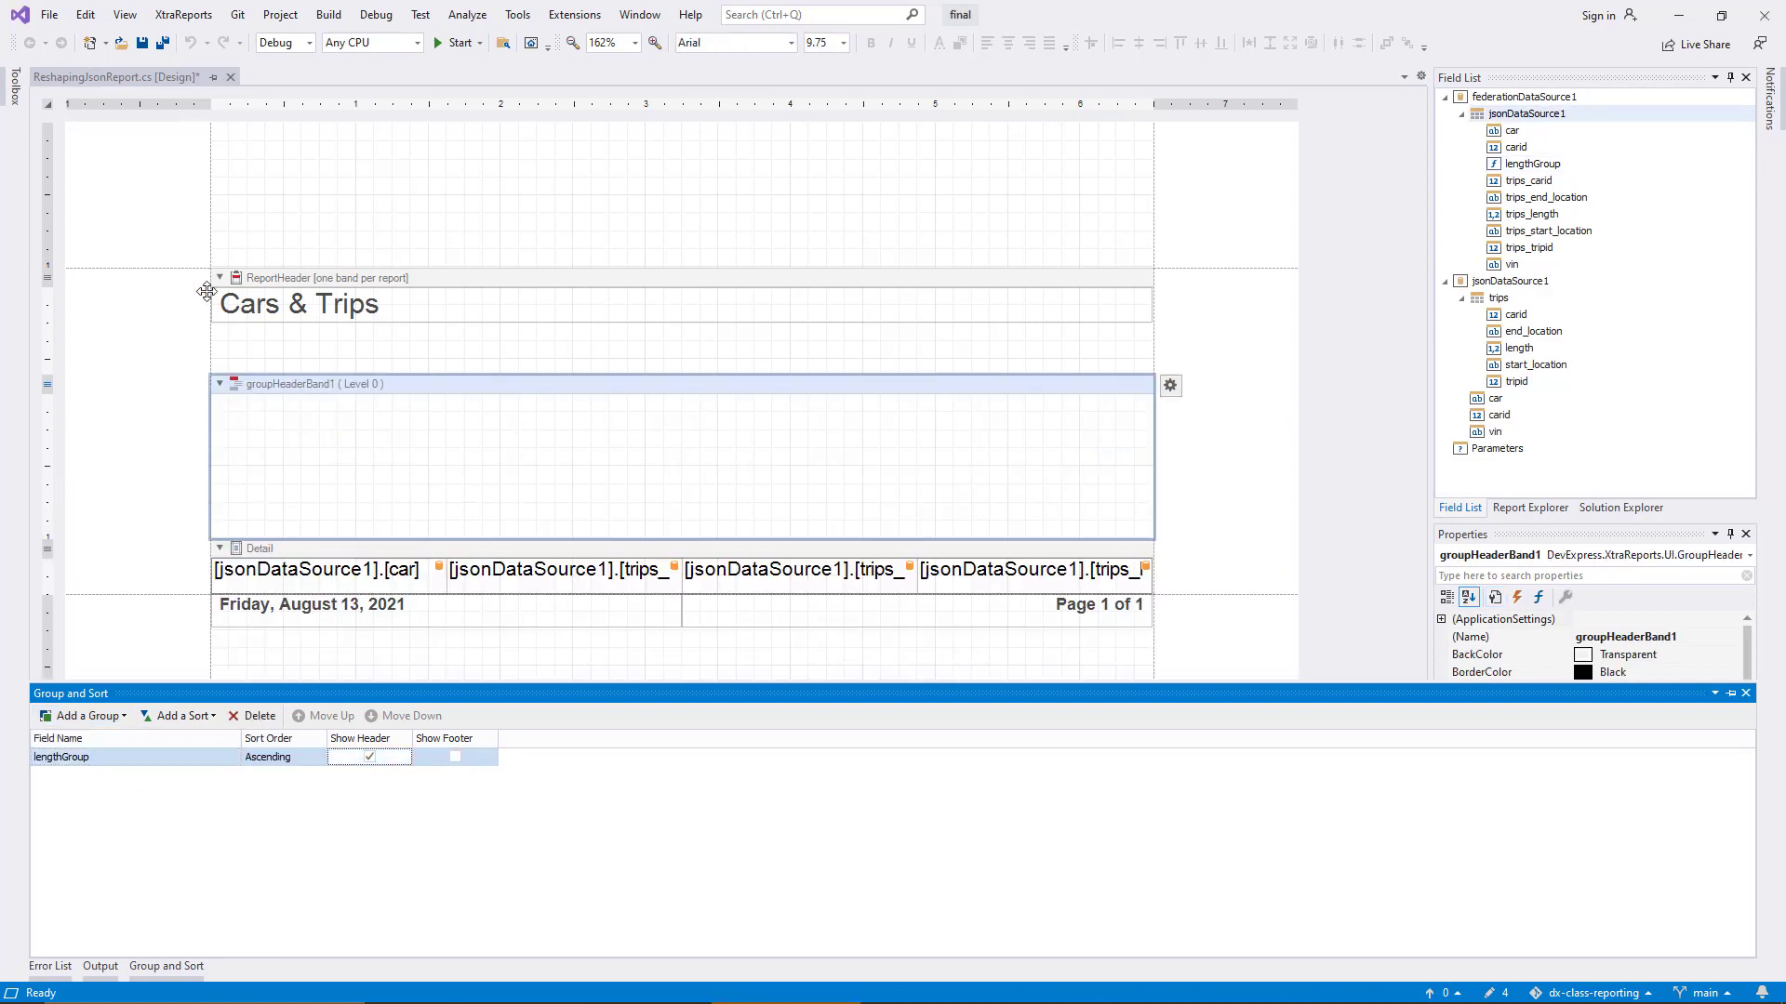
Place a label from the Toolbox in the group header, aligned left and widened.
{"action": "left_click", "coordinate": [15, 93]}
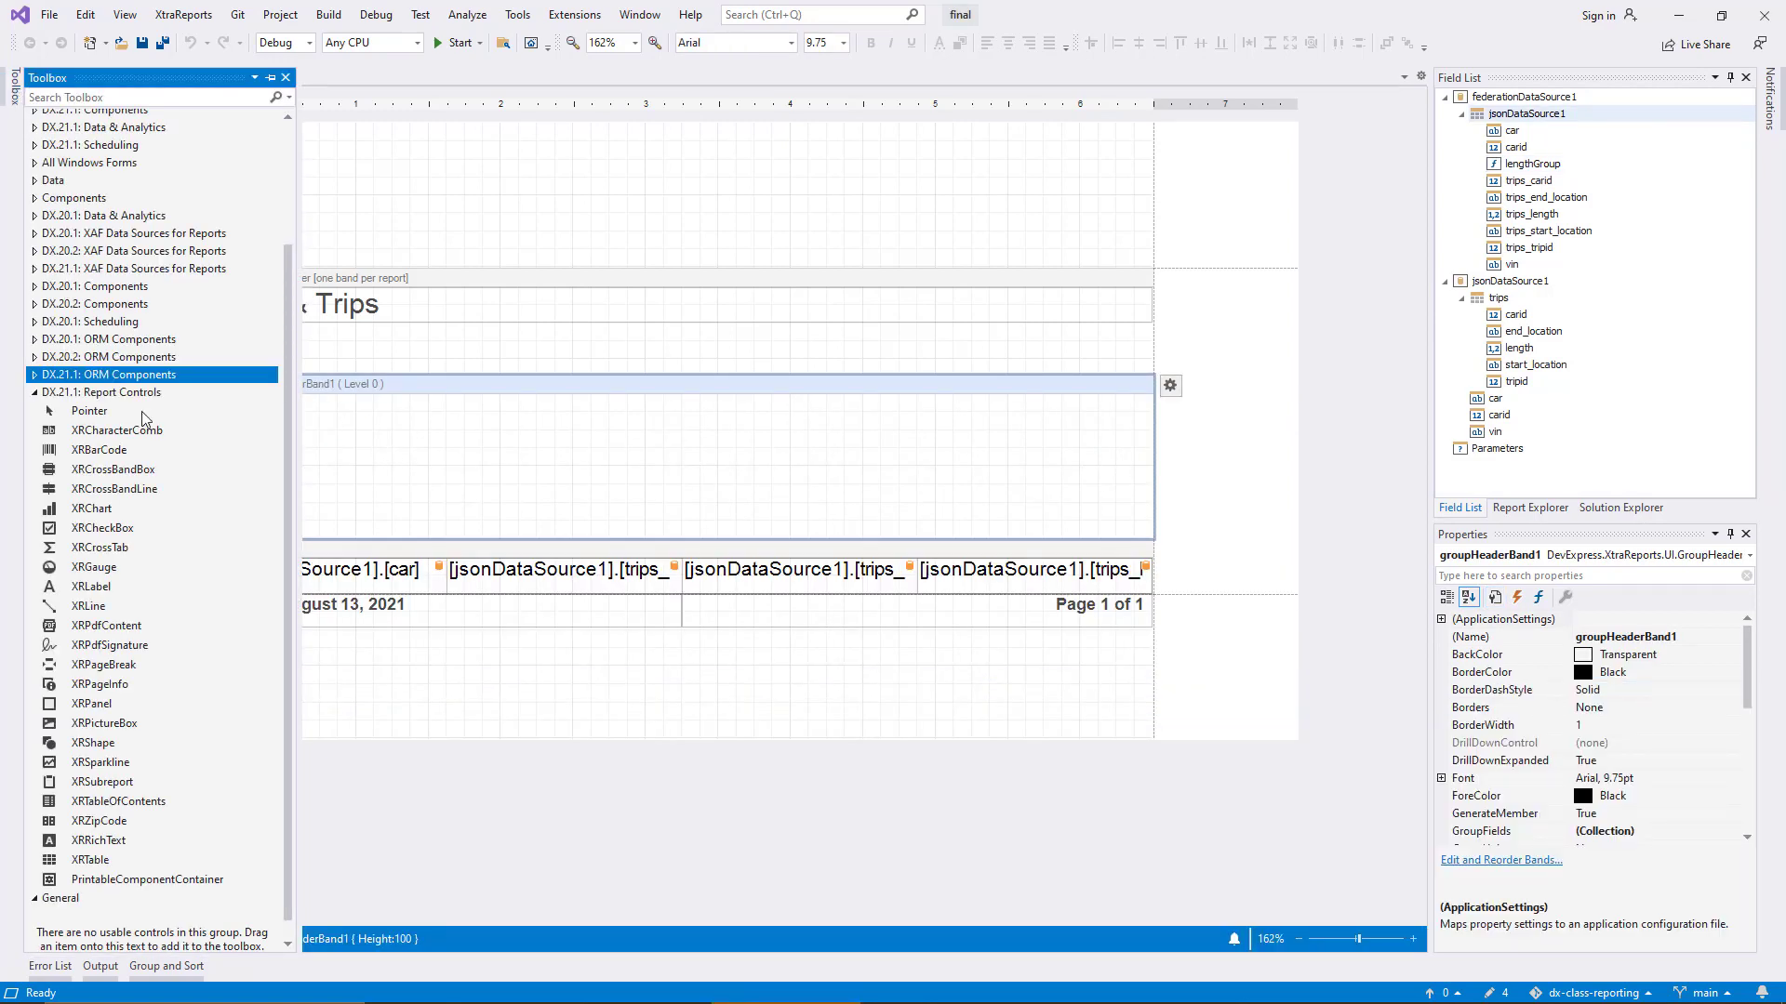
{"action": "mouse_move", "coordinate": [93, 587]}
{"action": "left_mouse_down"}
{"action": "mouse_move", "coordinate": [299, 530]}
{"action": "mouse_move", "coordinate": [405, 437]}
{"action": "mouse_move", "coordinate": [218, 430]}
{"action": "left_mouse_up"}
{"action": "left_click_drag", "start_coordinate": [357, 425], "coordinate": [647, 429]}
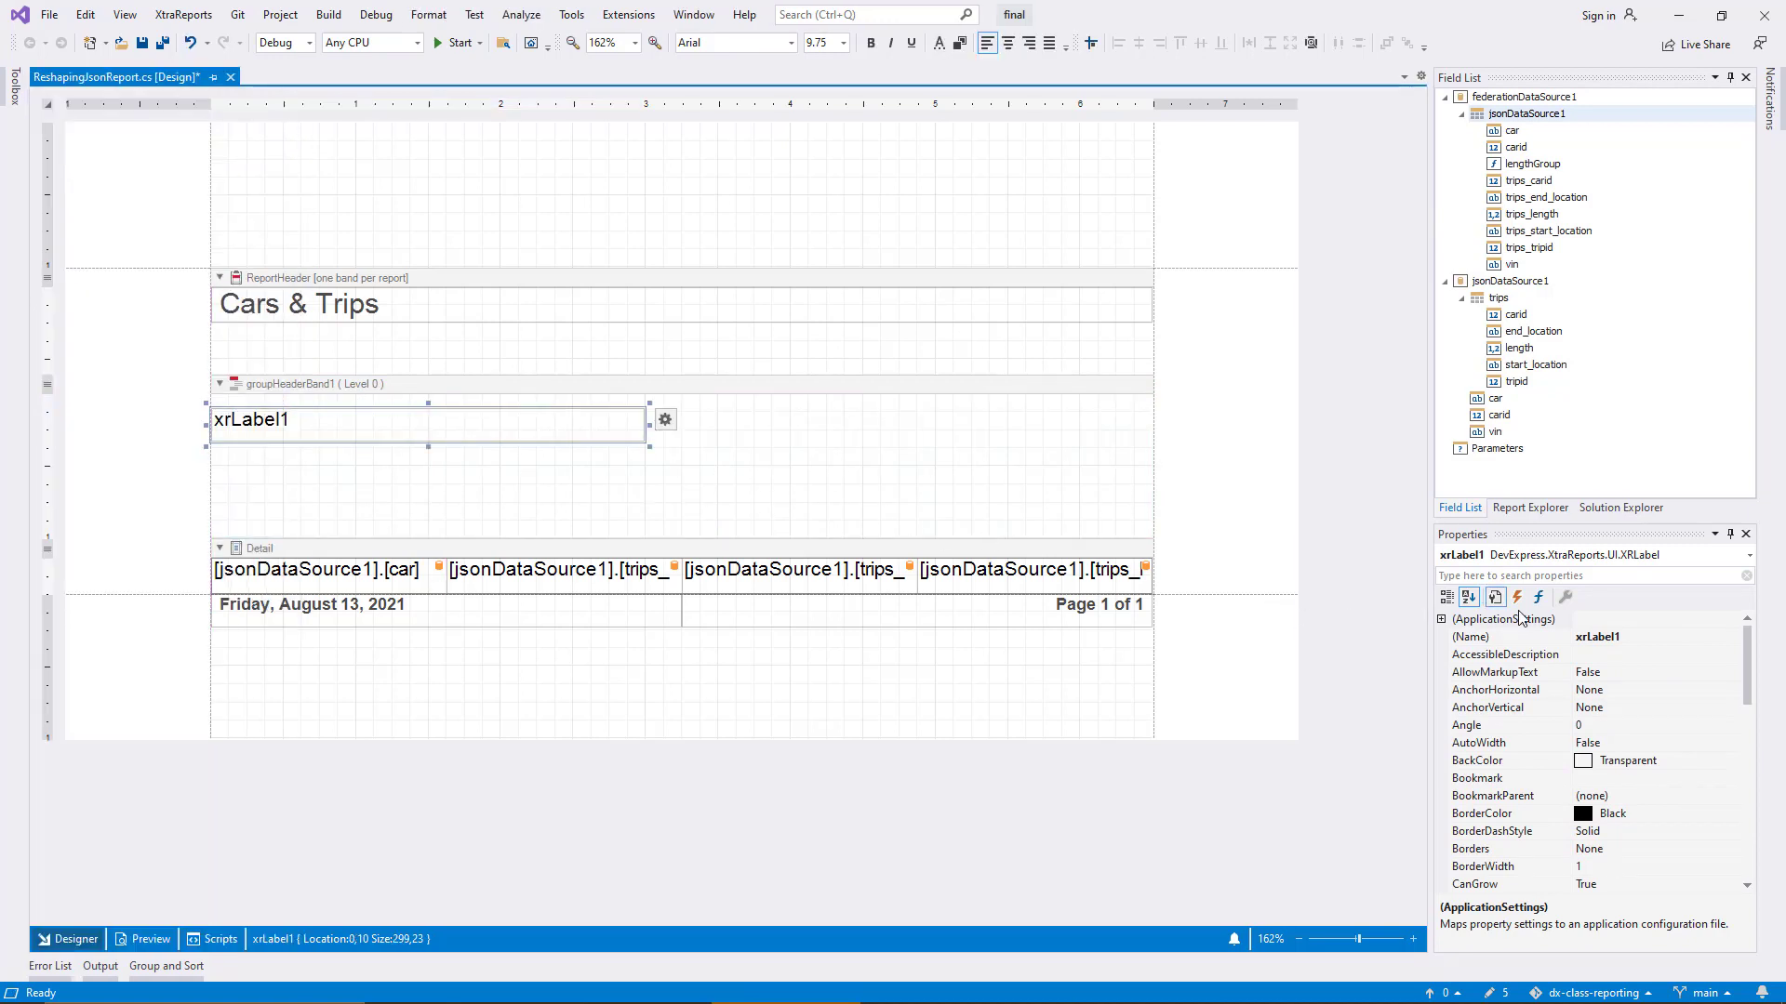
Bind xrLabel1's text to FormatString('Trip length: {0} - {1}', [lengthGroup] * 100, ([lengthGroup] + 1) * 100), then shrink the group header.
{"action": "left_click", "coordinate": [1539, 598]}
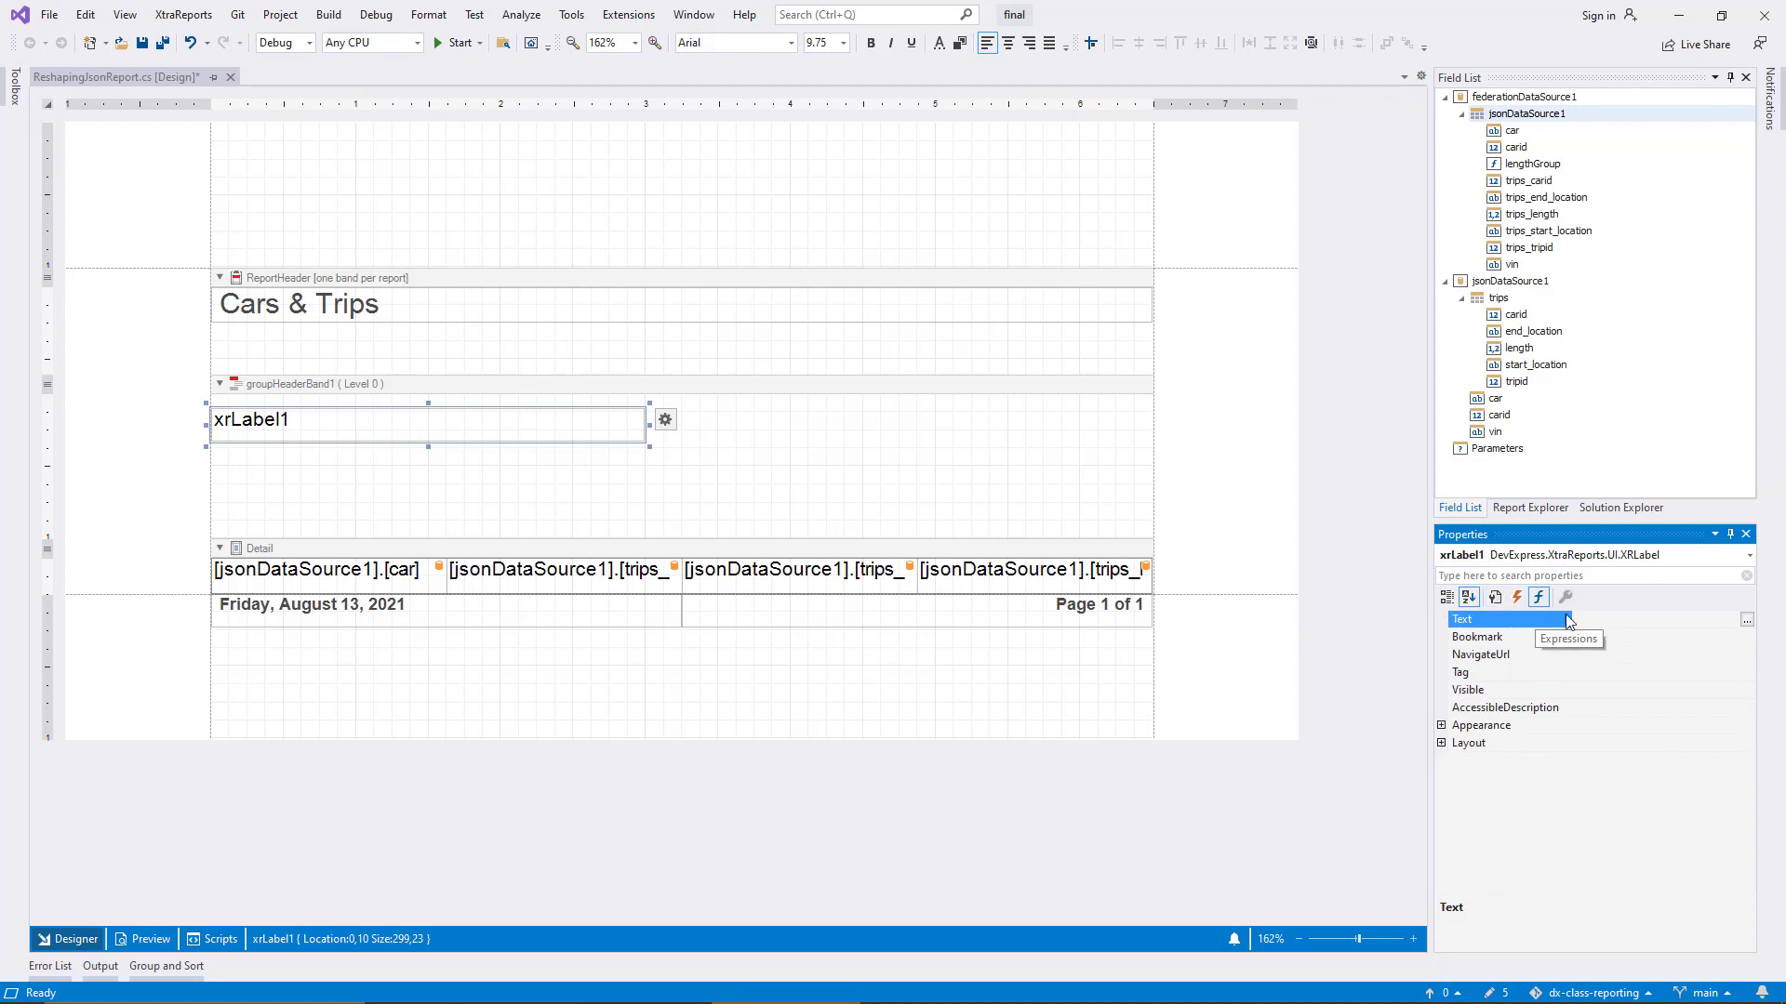
{"action": "left_click", "coordinate": [1747, 621]}
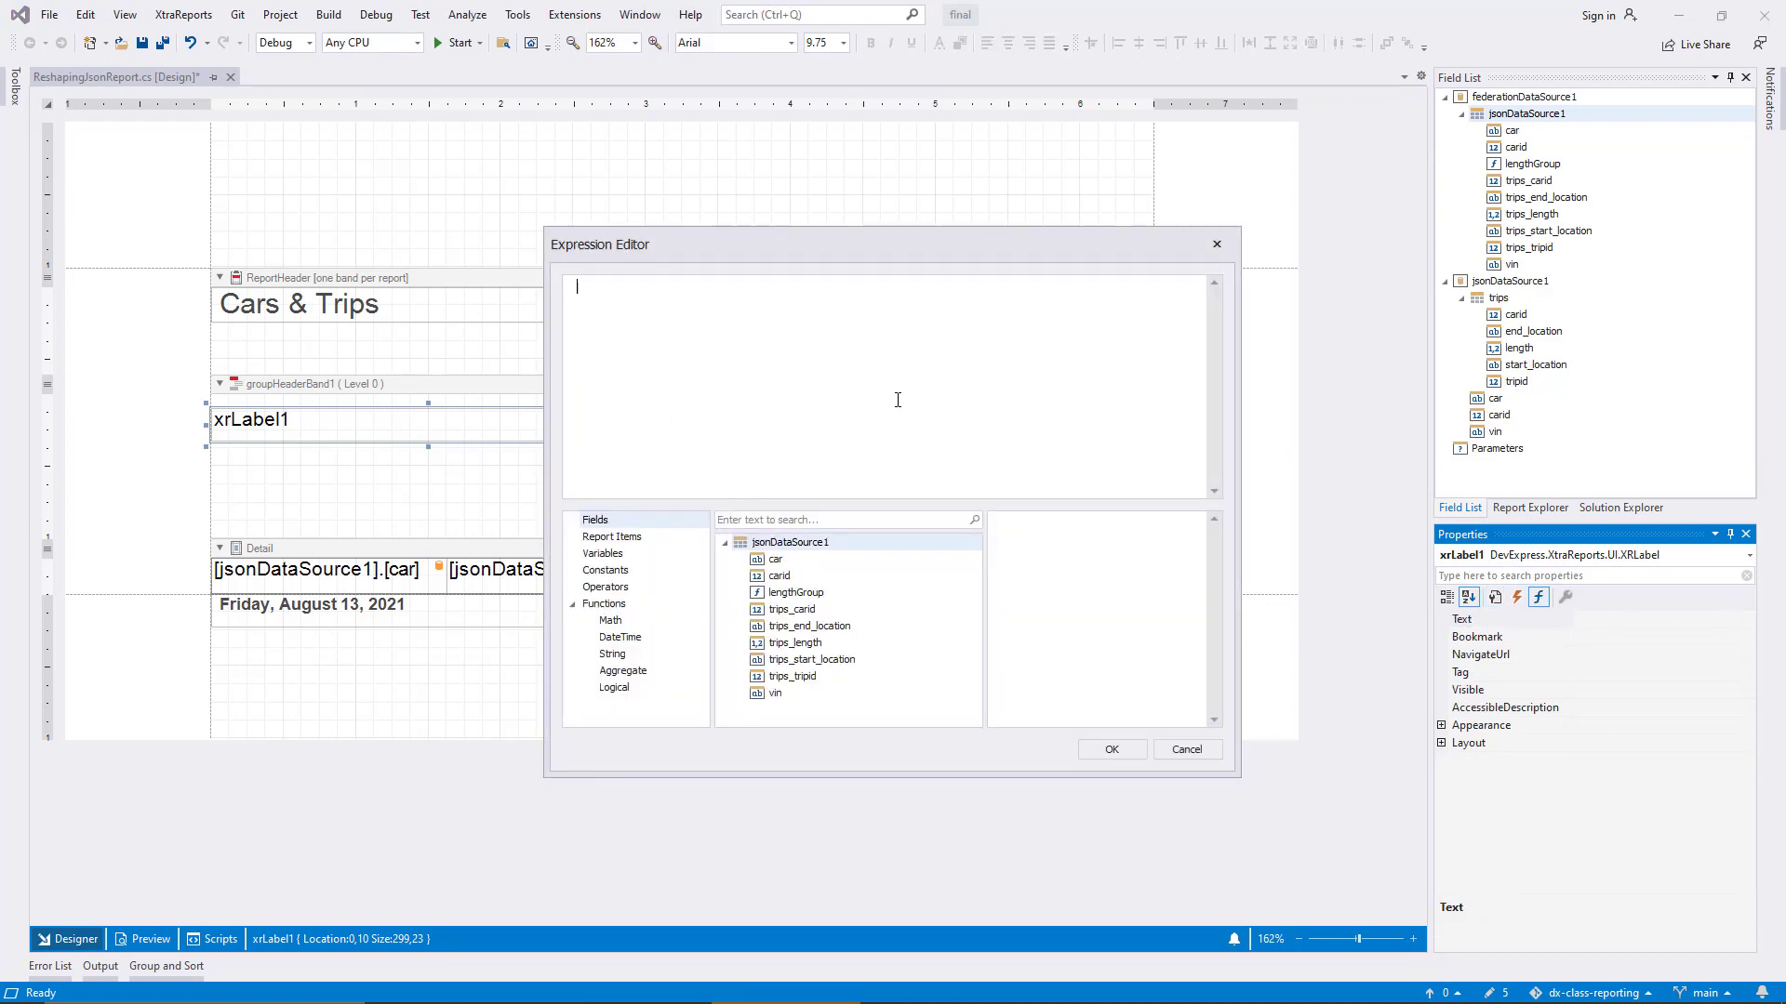
{"action": "type", "text": "FormatString('Trip length: {0} - {1}',"}
{"action": "key", "text": "Return"}
{"action": "type", "text": "[lengthGroup] * 100, ([lengthGroup] + 1) * 100"}
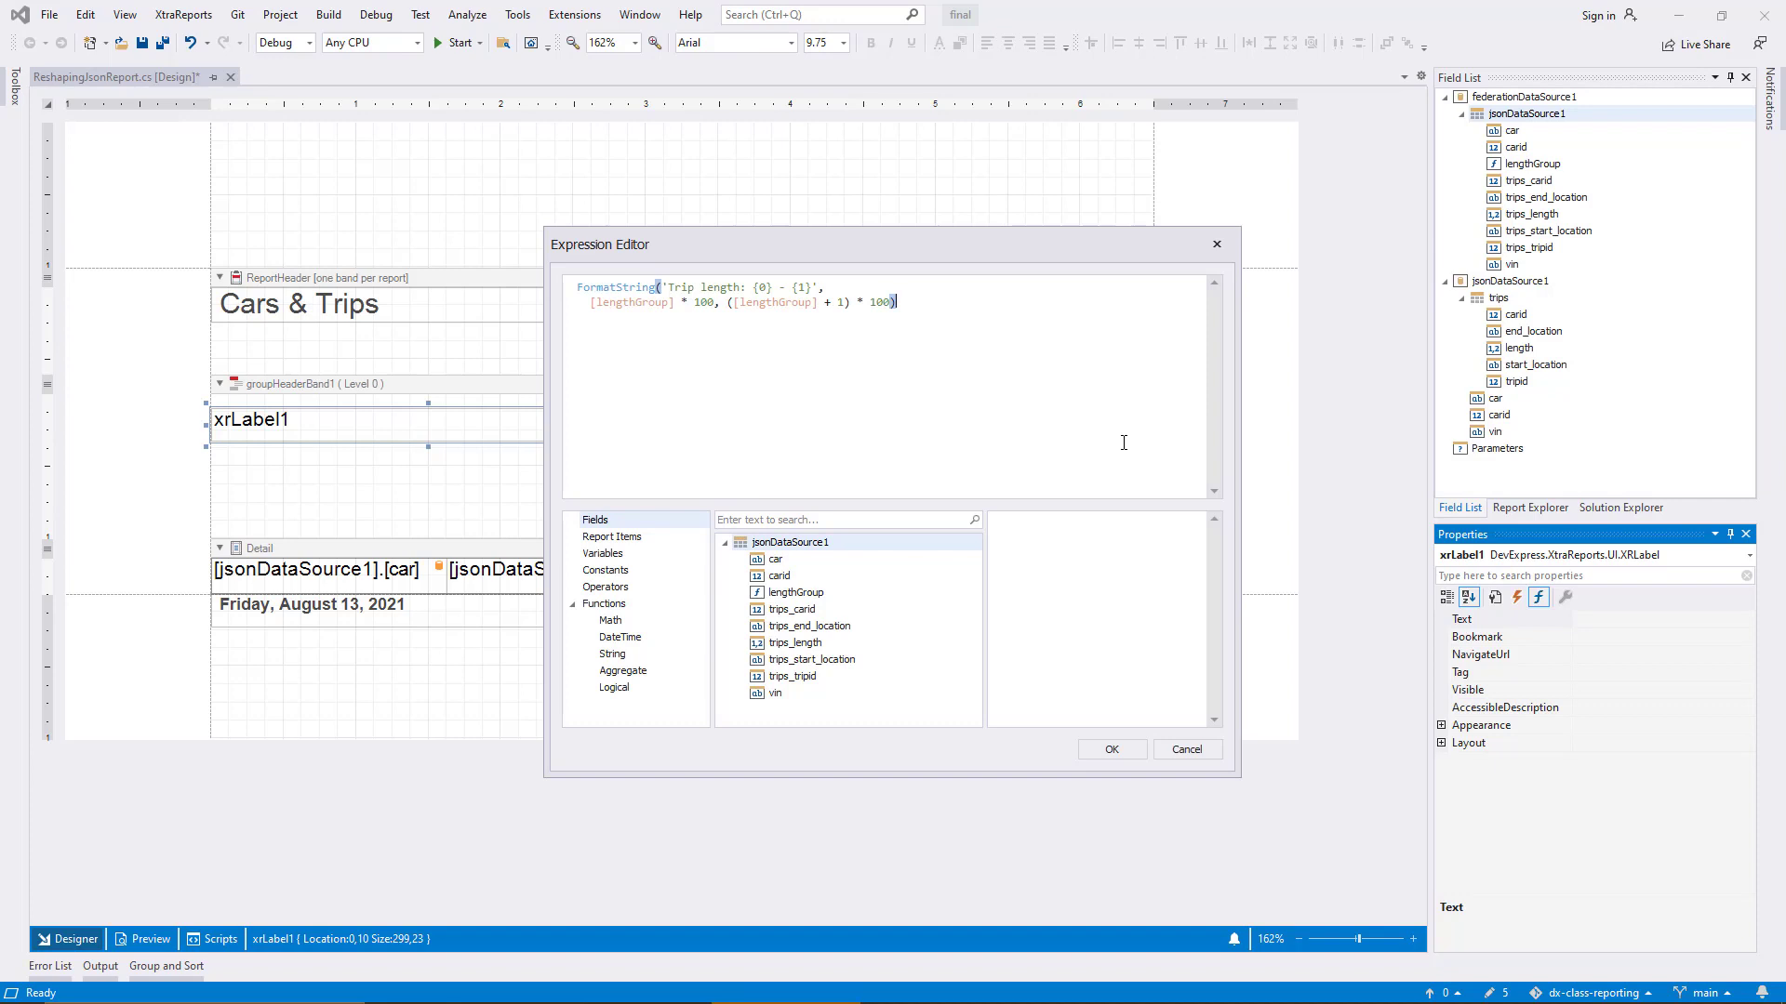
{"action": "left_click", "coordinate": [1108, 748]}
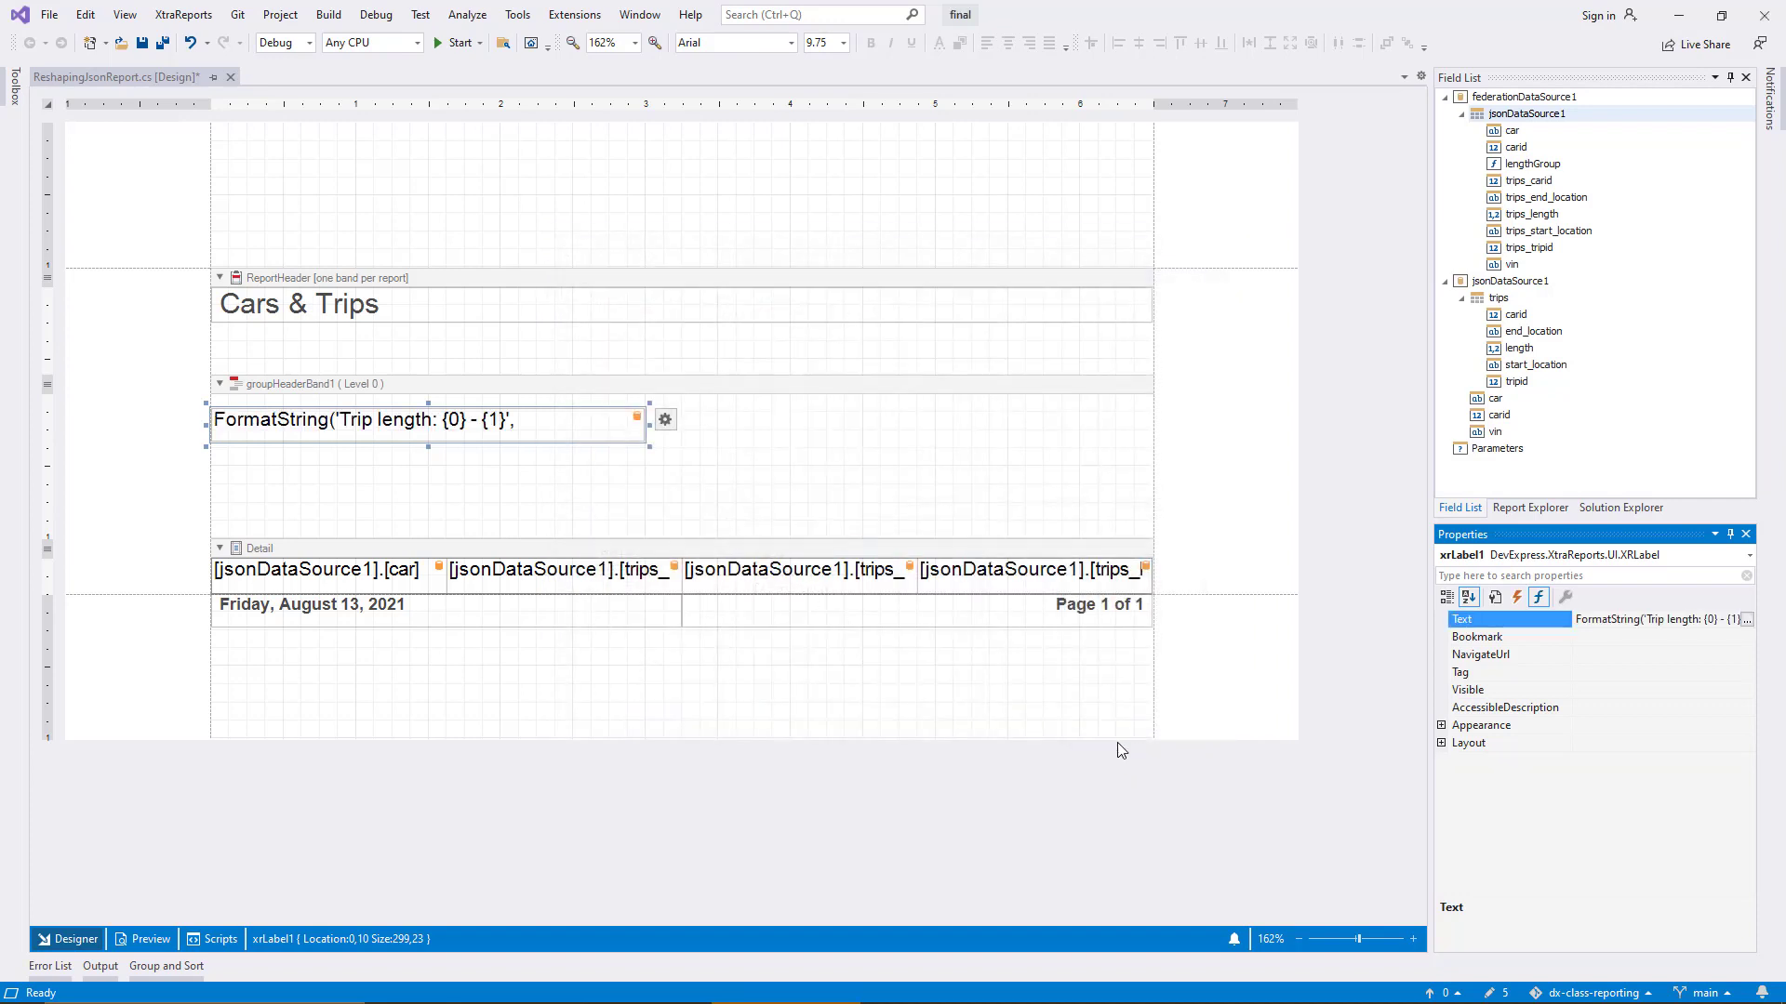
{"action": "left_click_drag", "start_coordinate": [899, 546], "coordinate": [905, 461]}
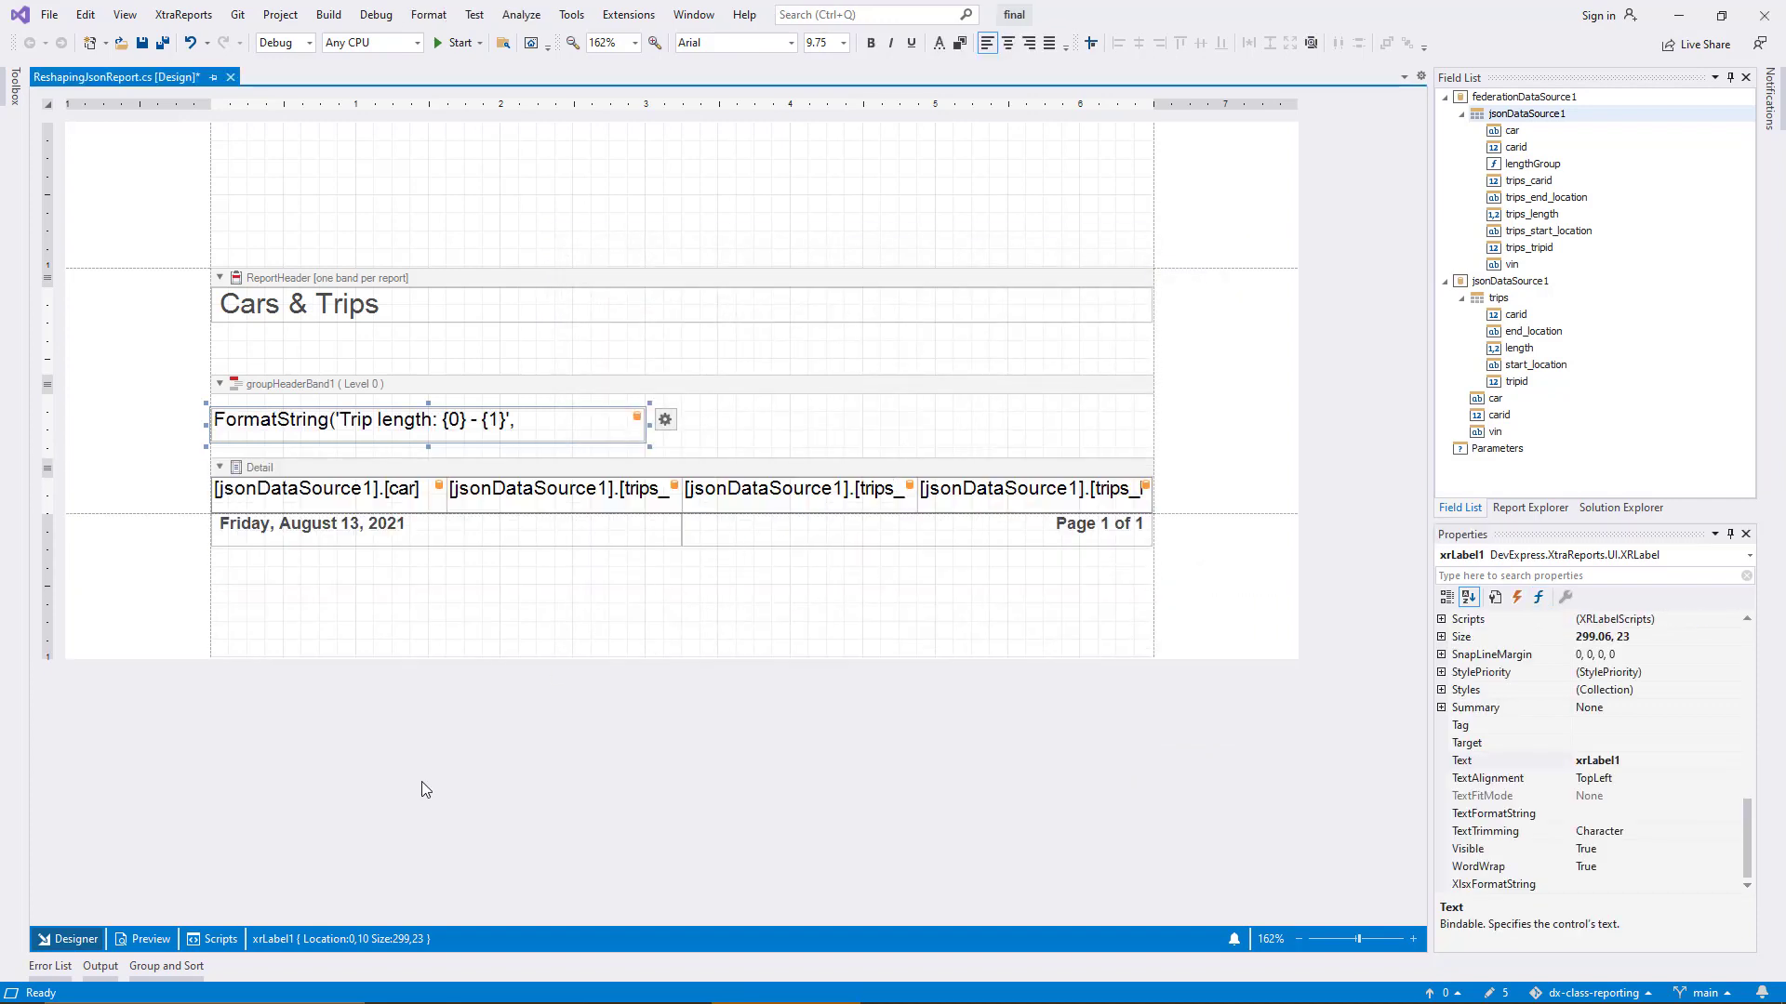
Preview the trips report and scroll through its Trip length groups, 0 - 100, 100 - 200 and onward.
{"action": "left_click", "coordinate": [144, 940]}
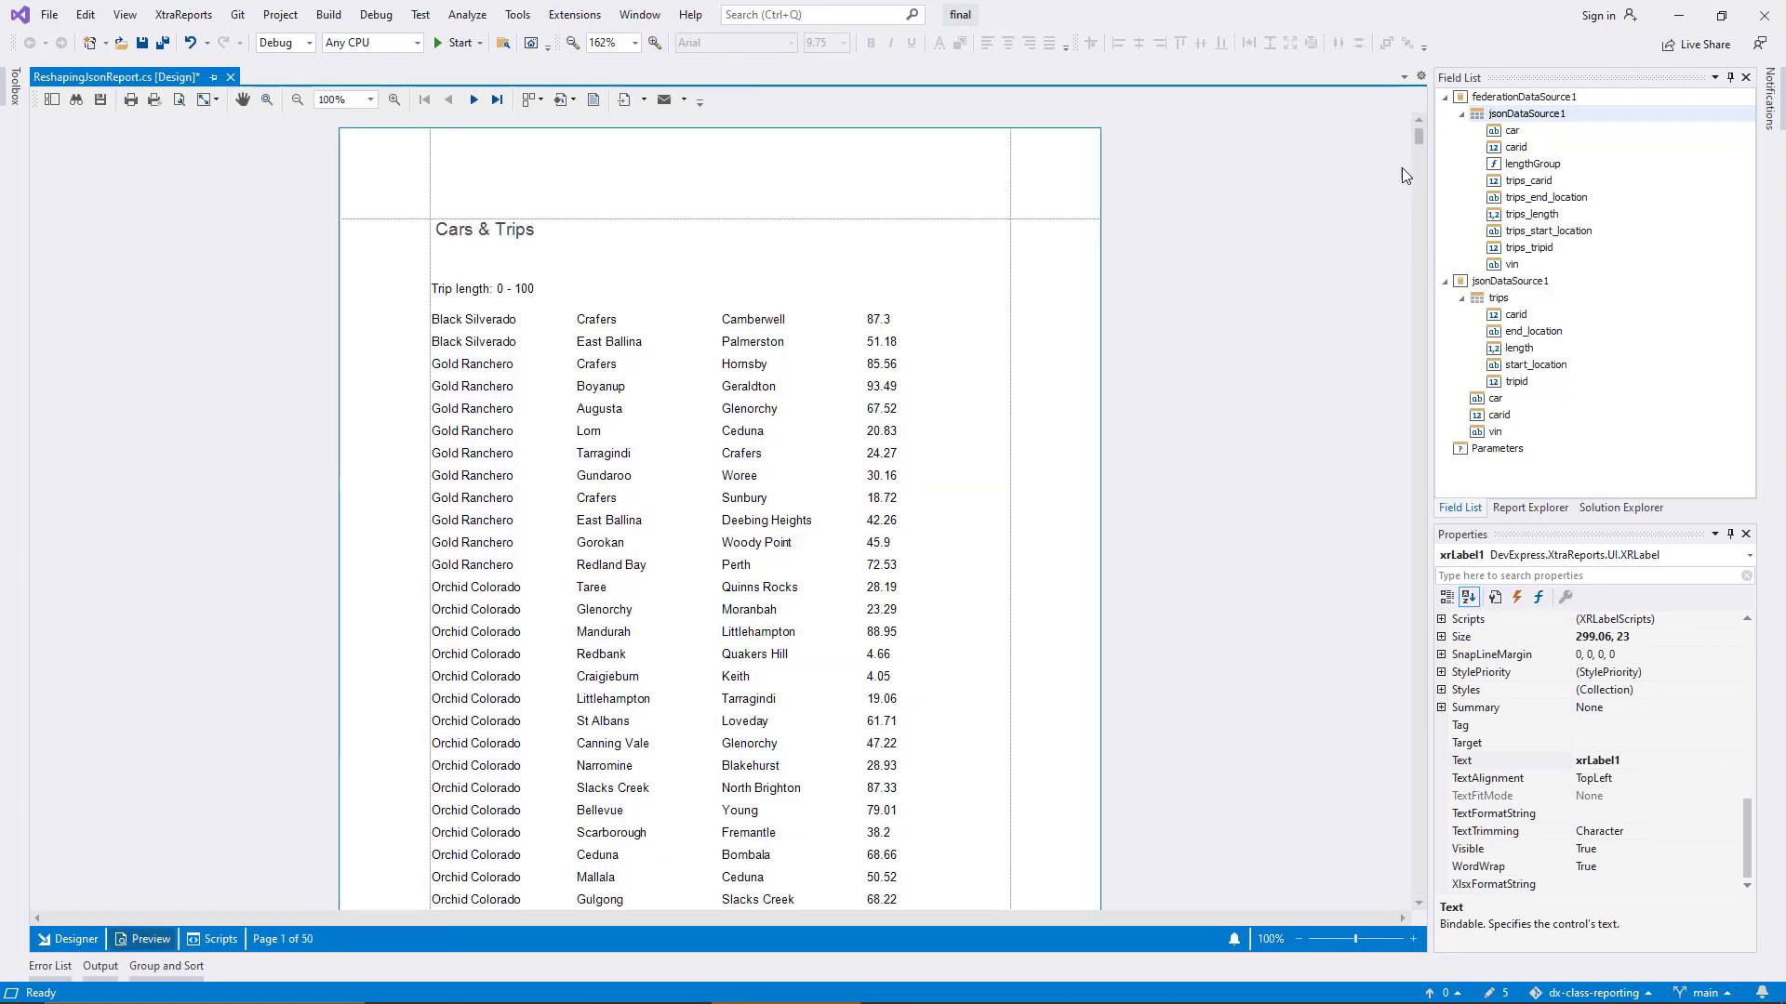
{"action": "left_click_drag", "start_coordinate": [1421, 138], "coordinate": [1425, 198]}
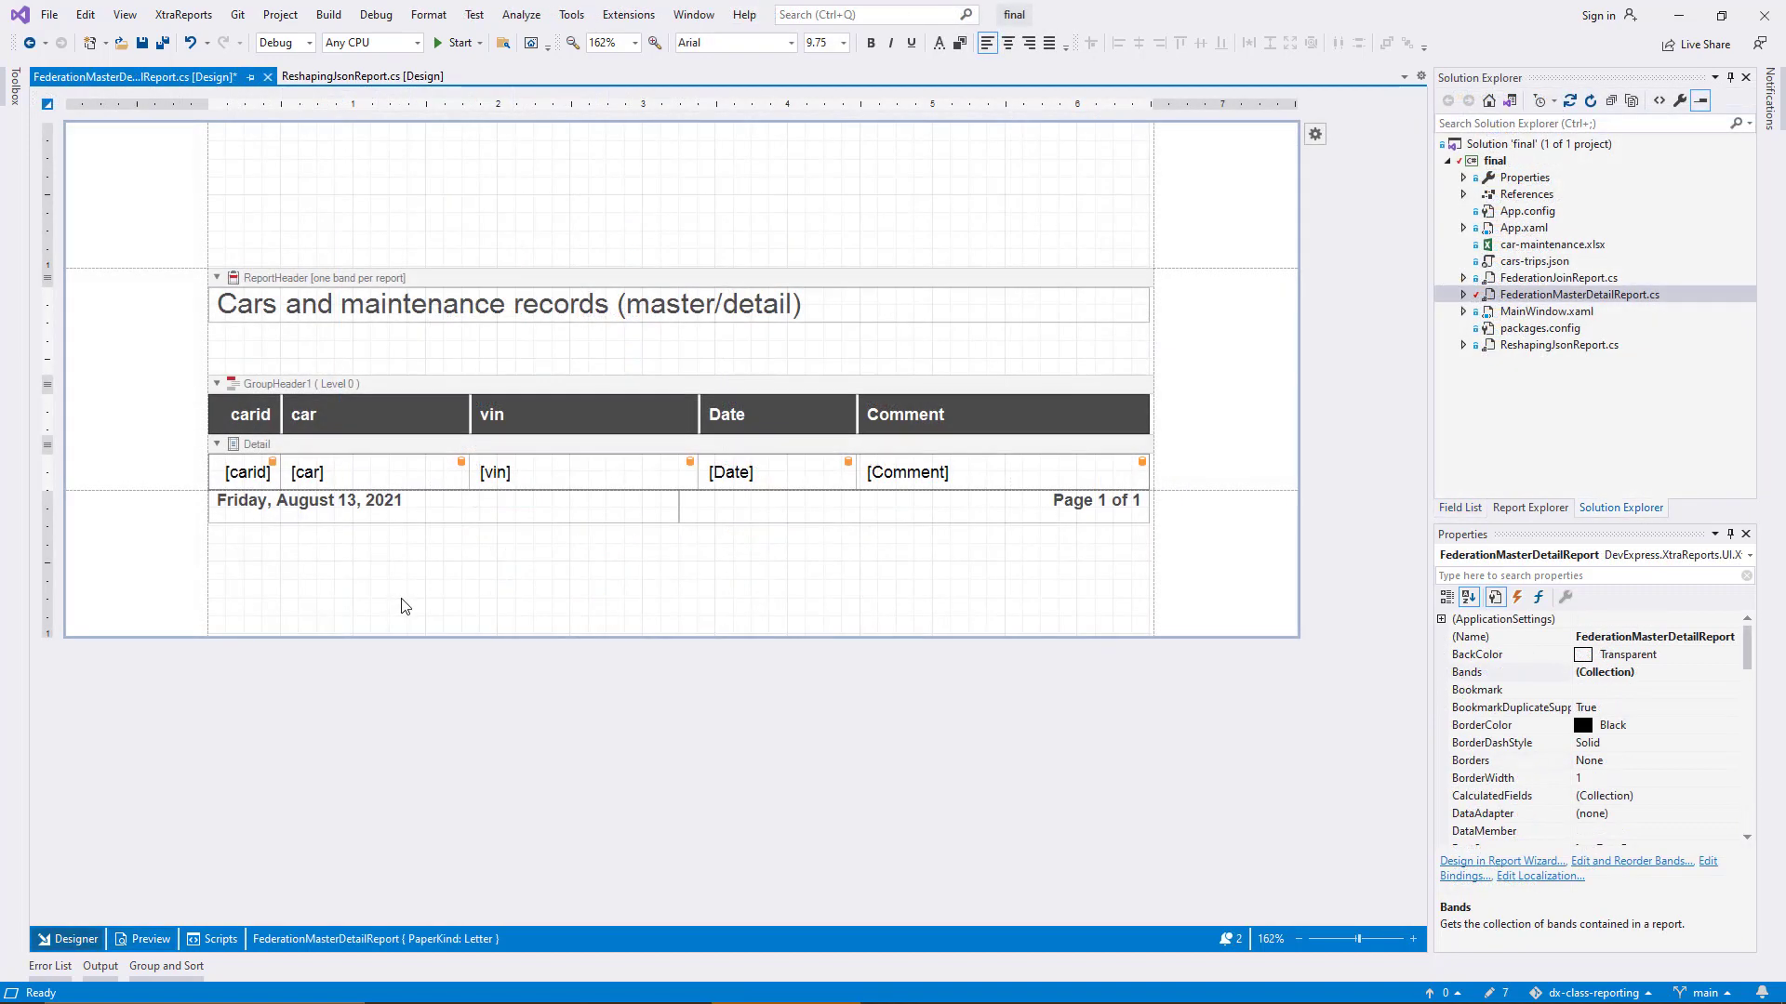
Preview the master/detail report, which lists cars 0–19 with empty Date and Comment columns.
{"action": "left_click", "coordinate": [138, 941]}
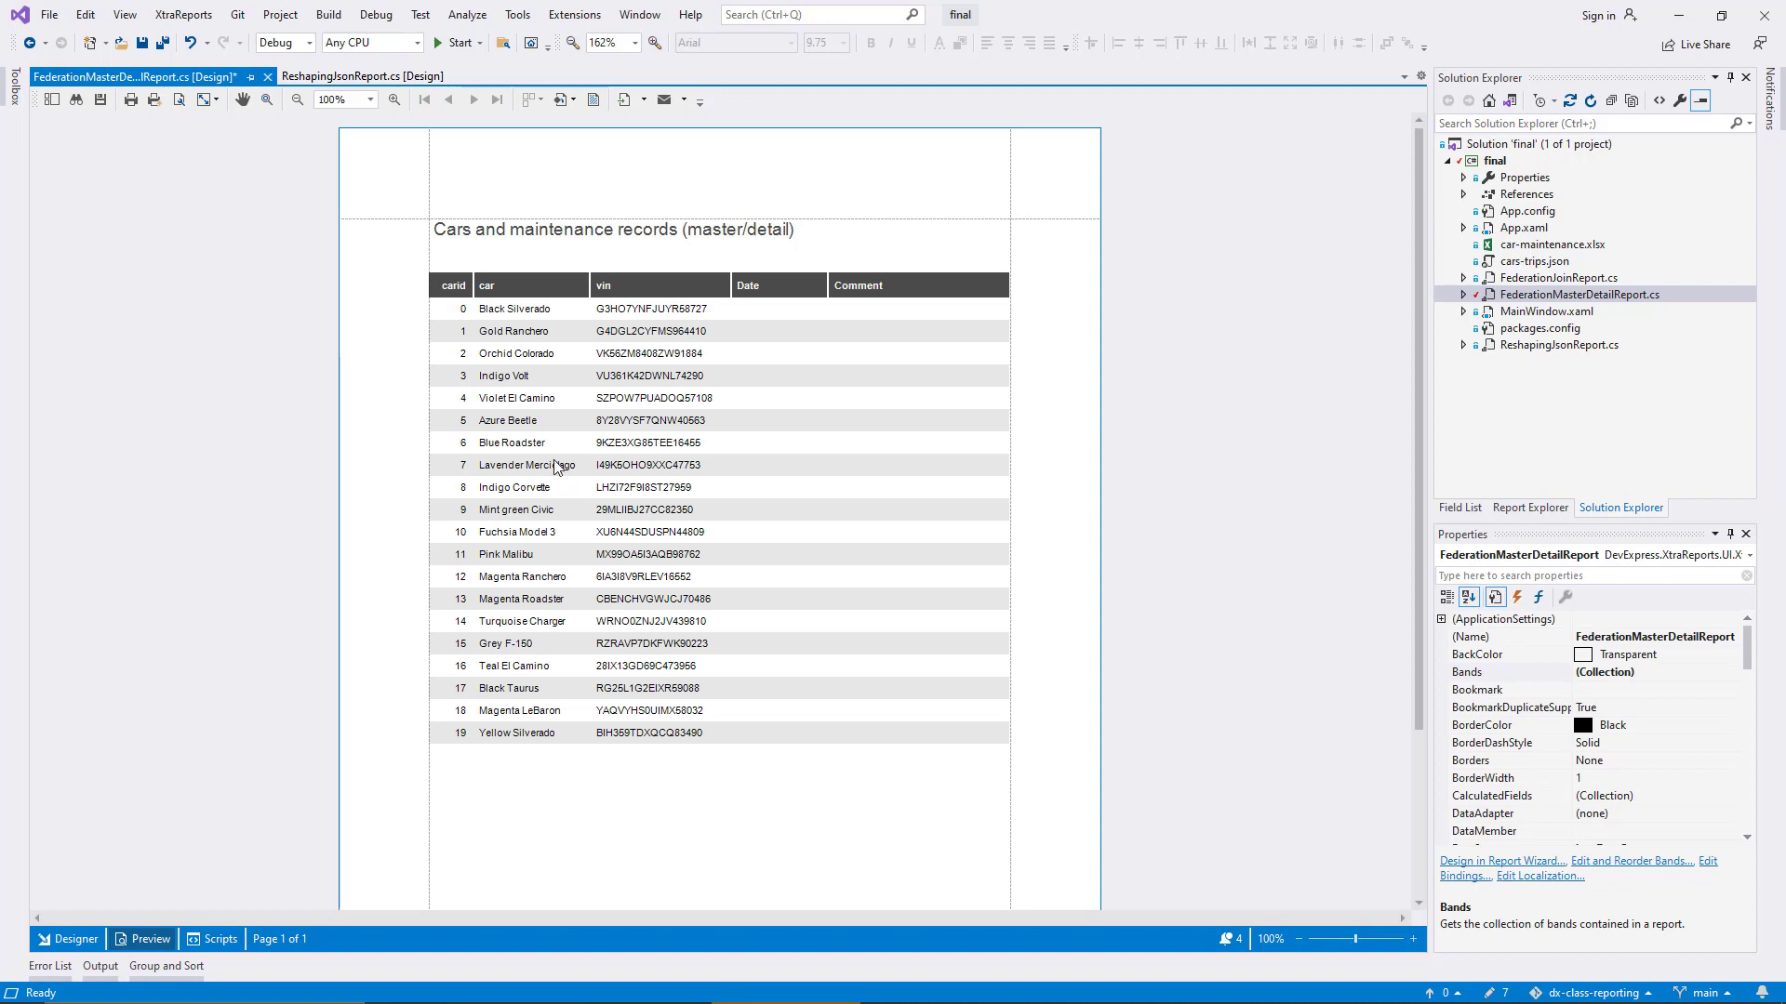
Drag excelDataSource onto the report as its data source, so the vin cell shows [VIN].
{"action": "left_click", "coordinate": [74, 939]}
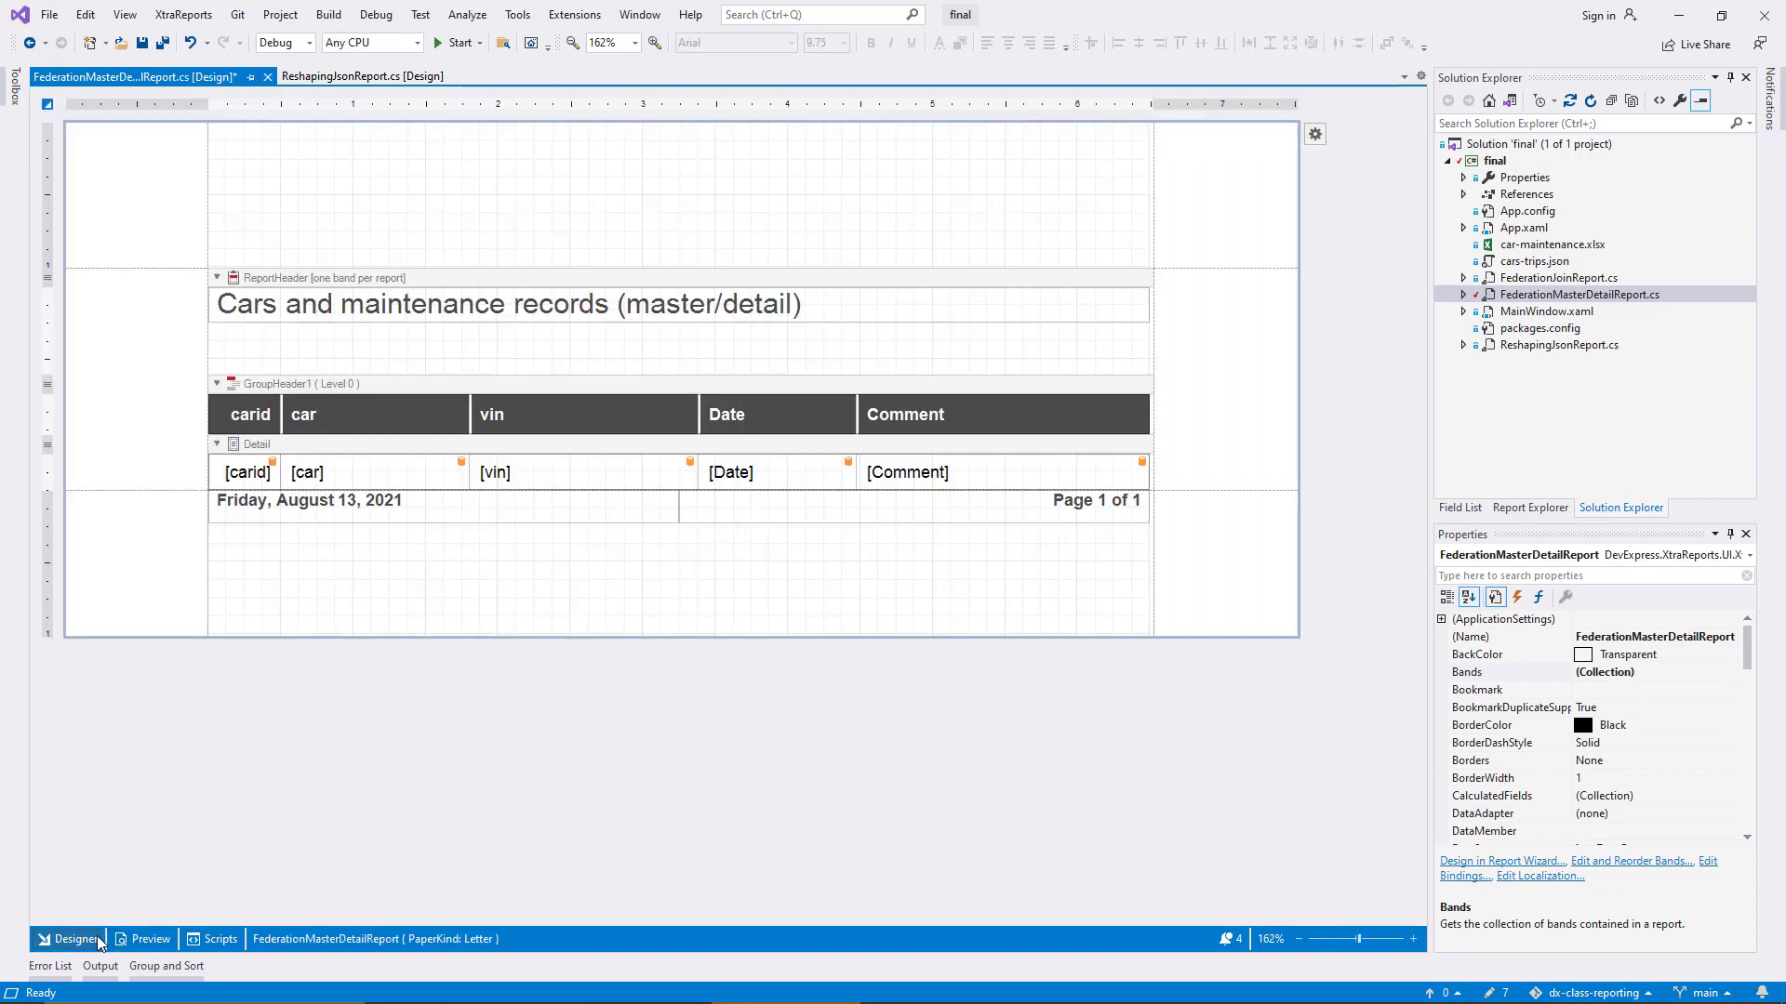
{"action": "left_click", "coordinate": [1444, 507]}
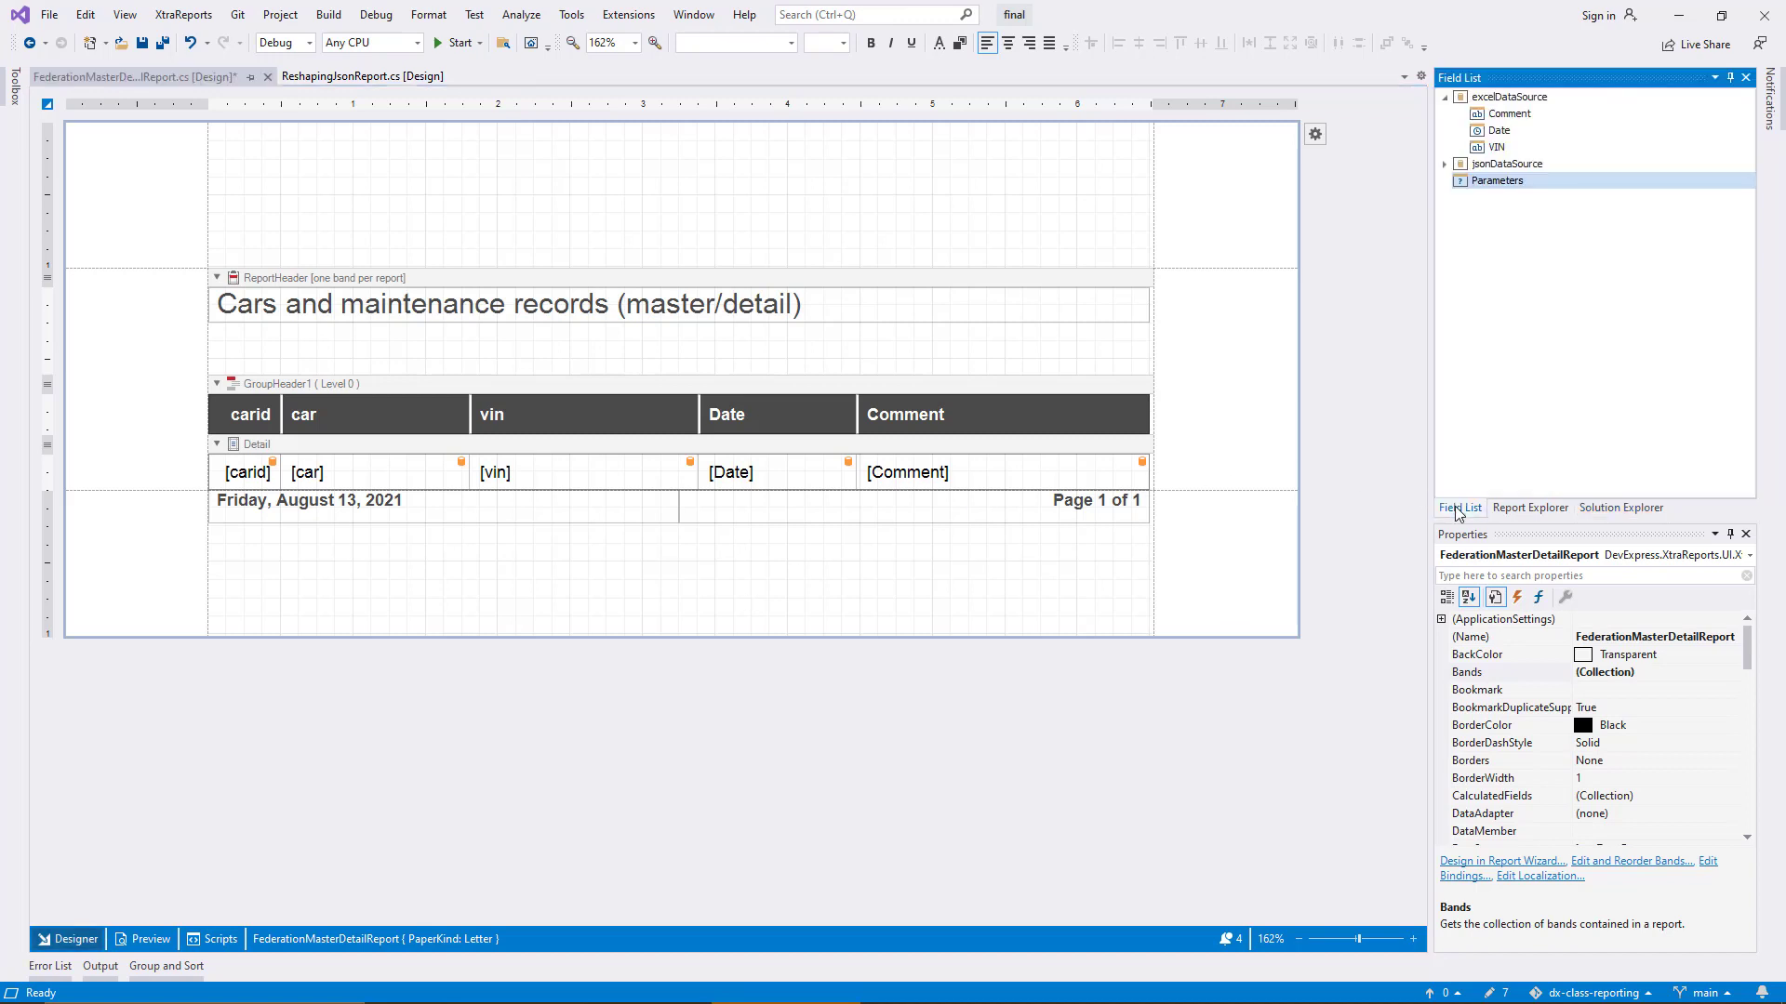
{"action": "left_click", "coordinate": [1558, 99]}
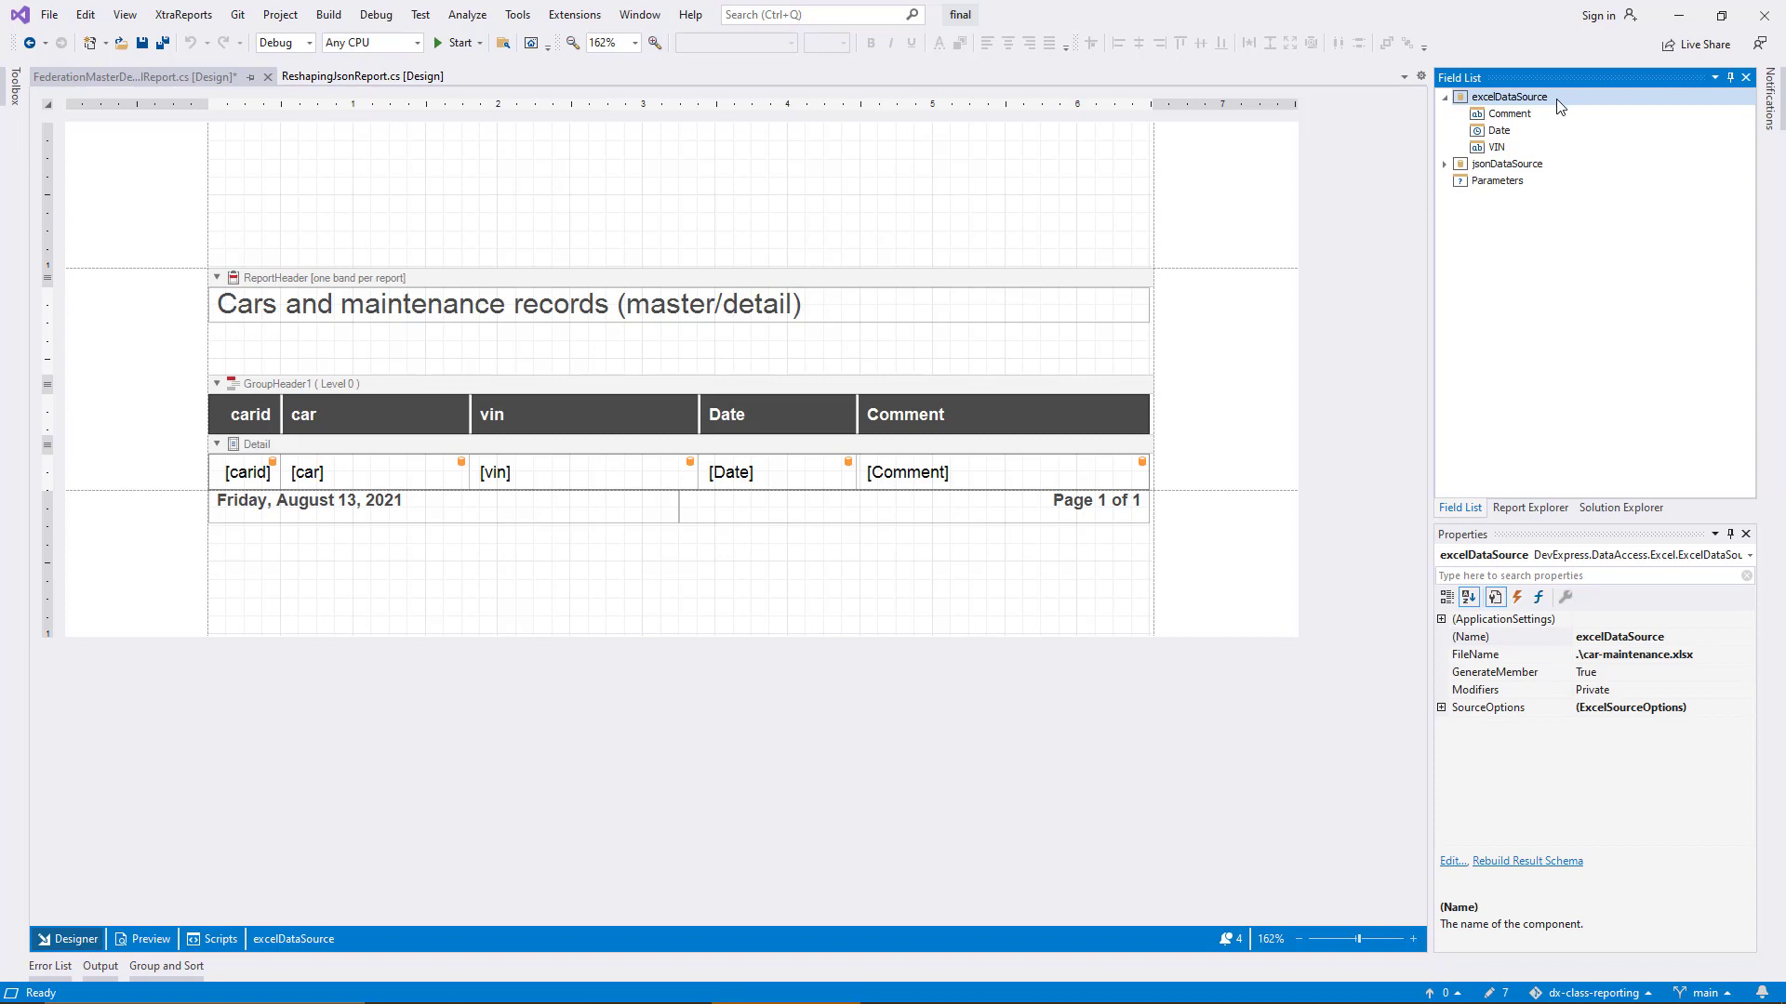
{"action": "left_click", "coordinate": [1511, 506]}
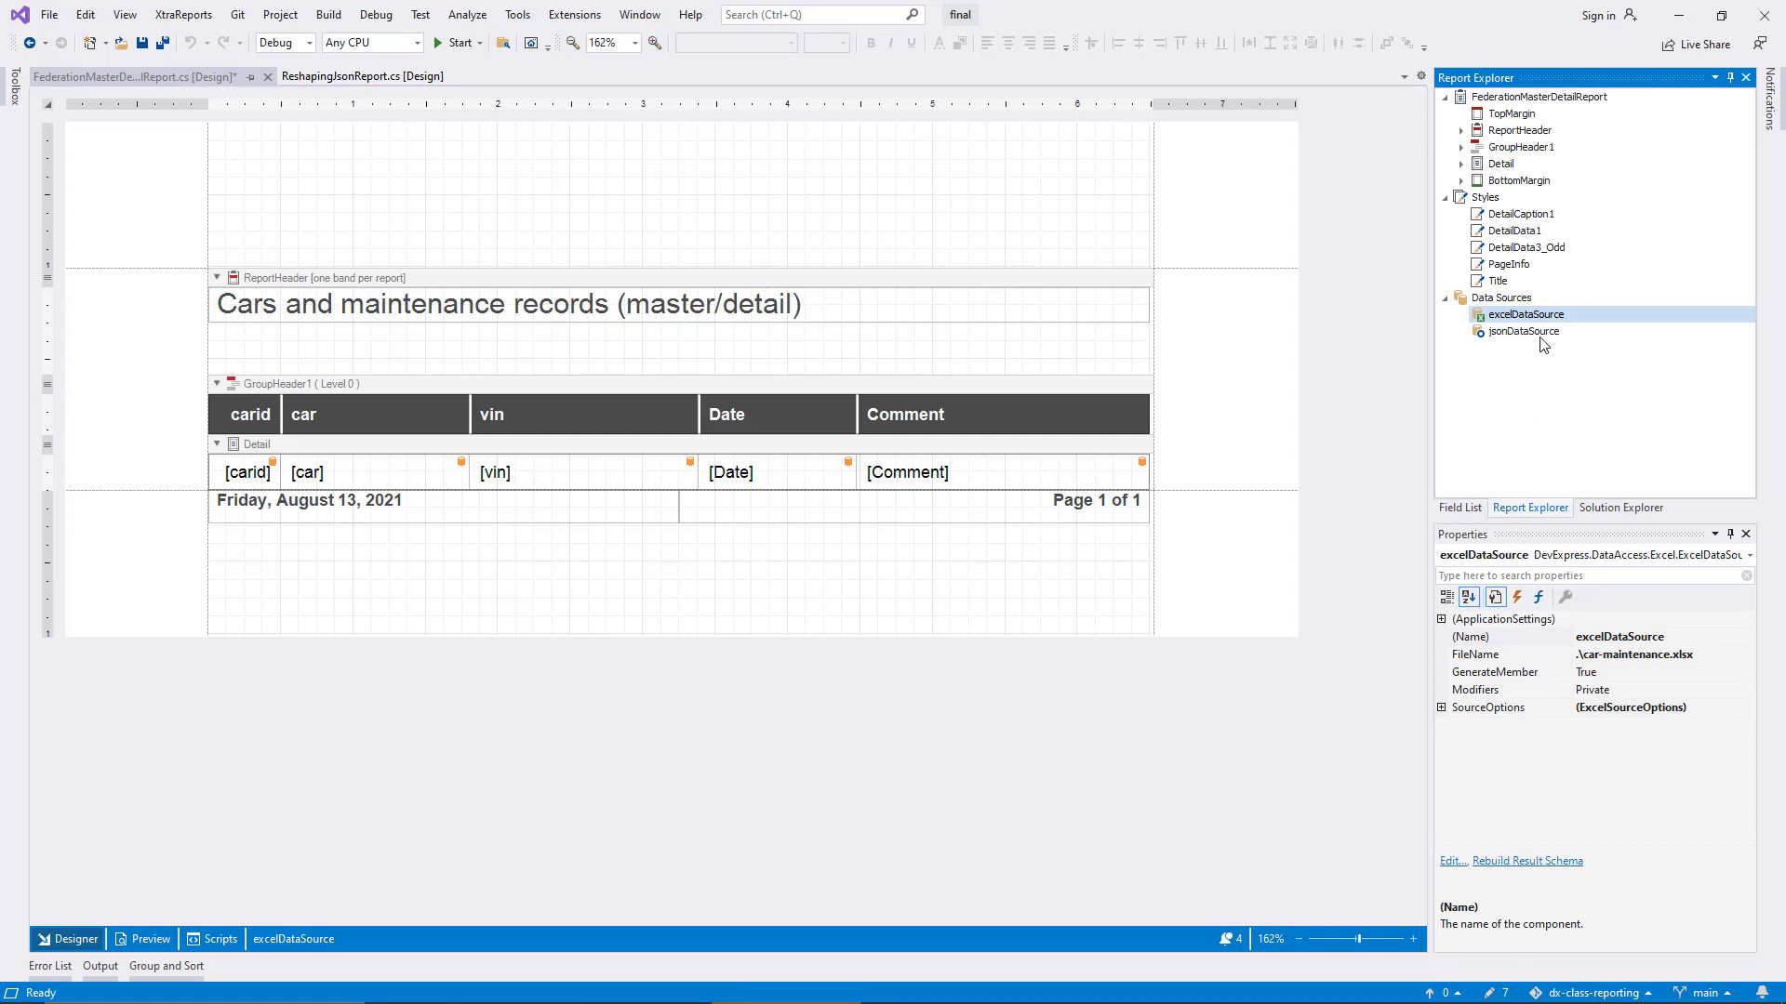
{"action": "left_click_drag", "start_coordinate": [1544, 318], "coordinate": [1269, 409]}
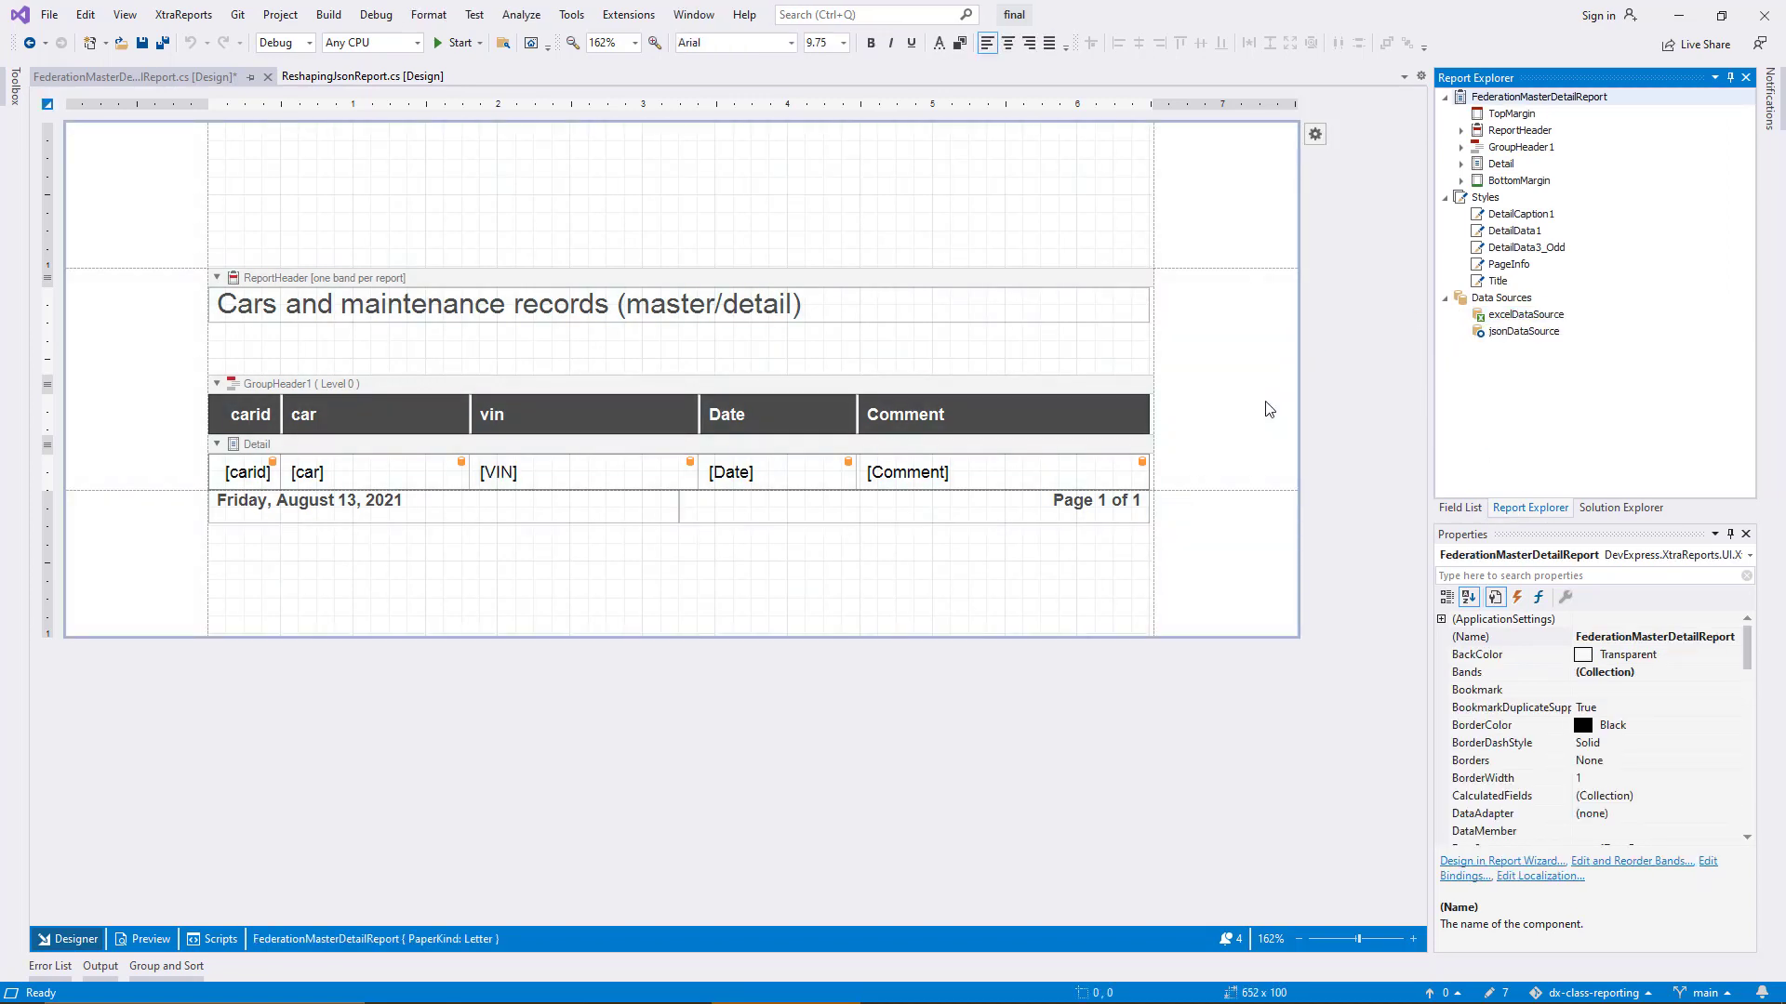
{"action": "left_click", "coordinate": [47, 104]}
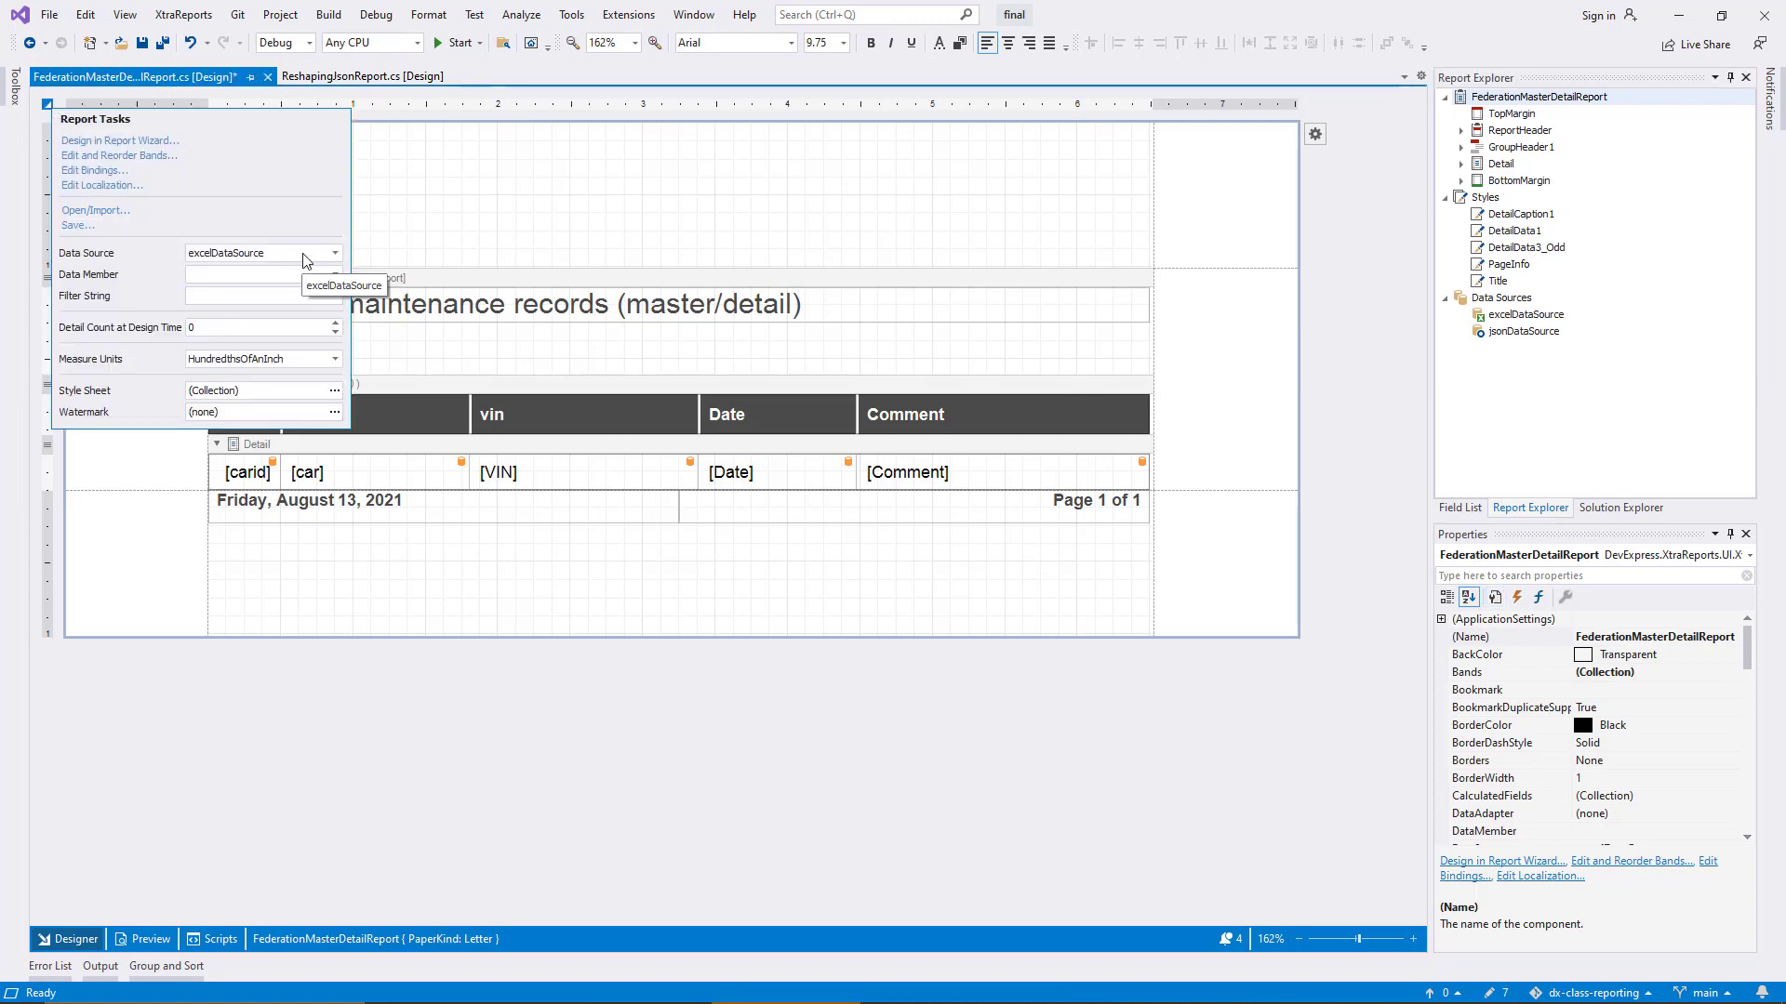
{"action": "left_click", "coordinate": [342, 714]}
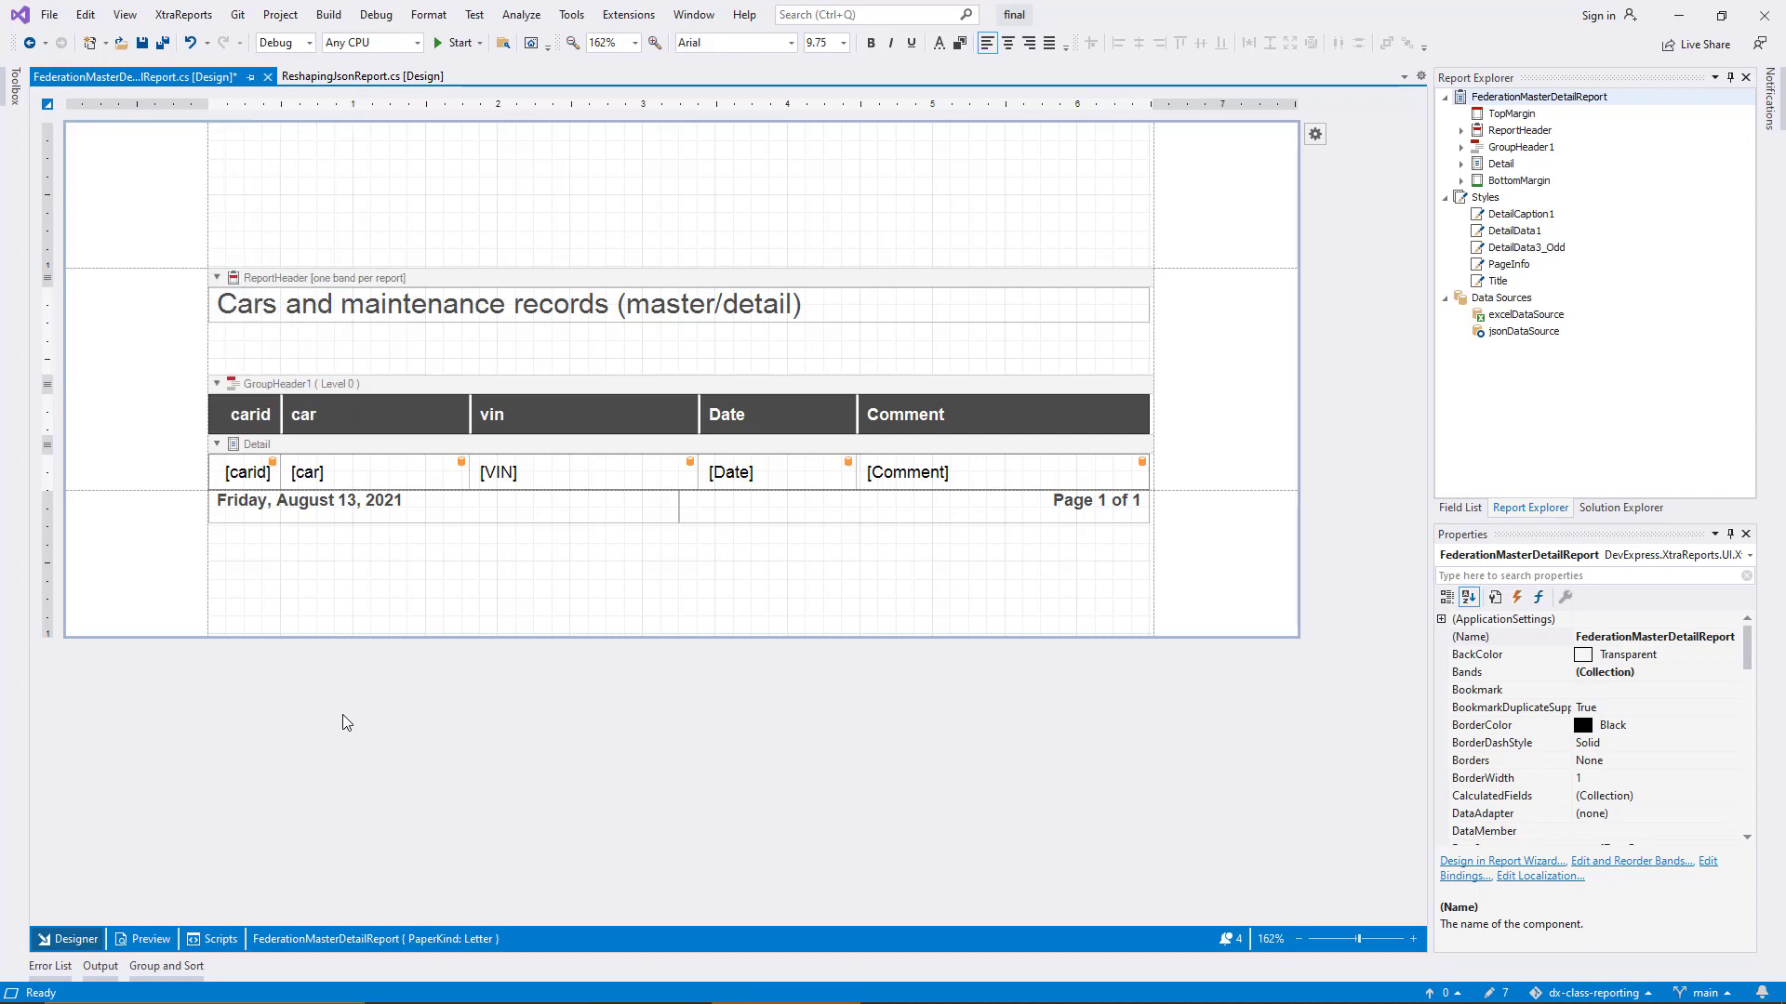
Preview the Excel-bound report: vin, Date and Comment filled, carid and car empty.
{"action": "left_click", "coordinate": [154, 937]}
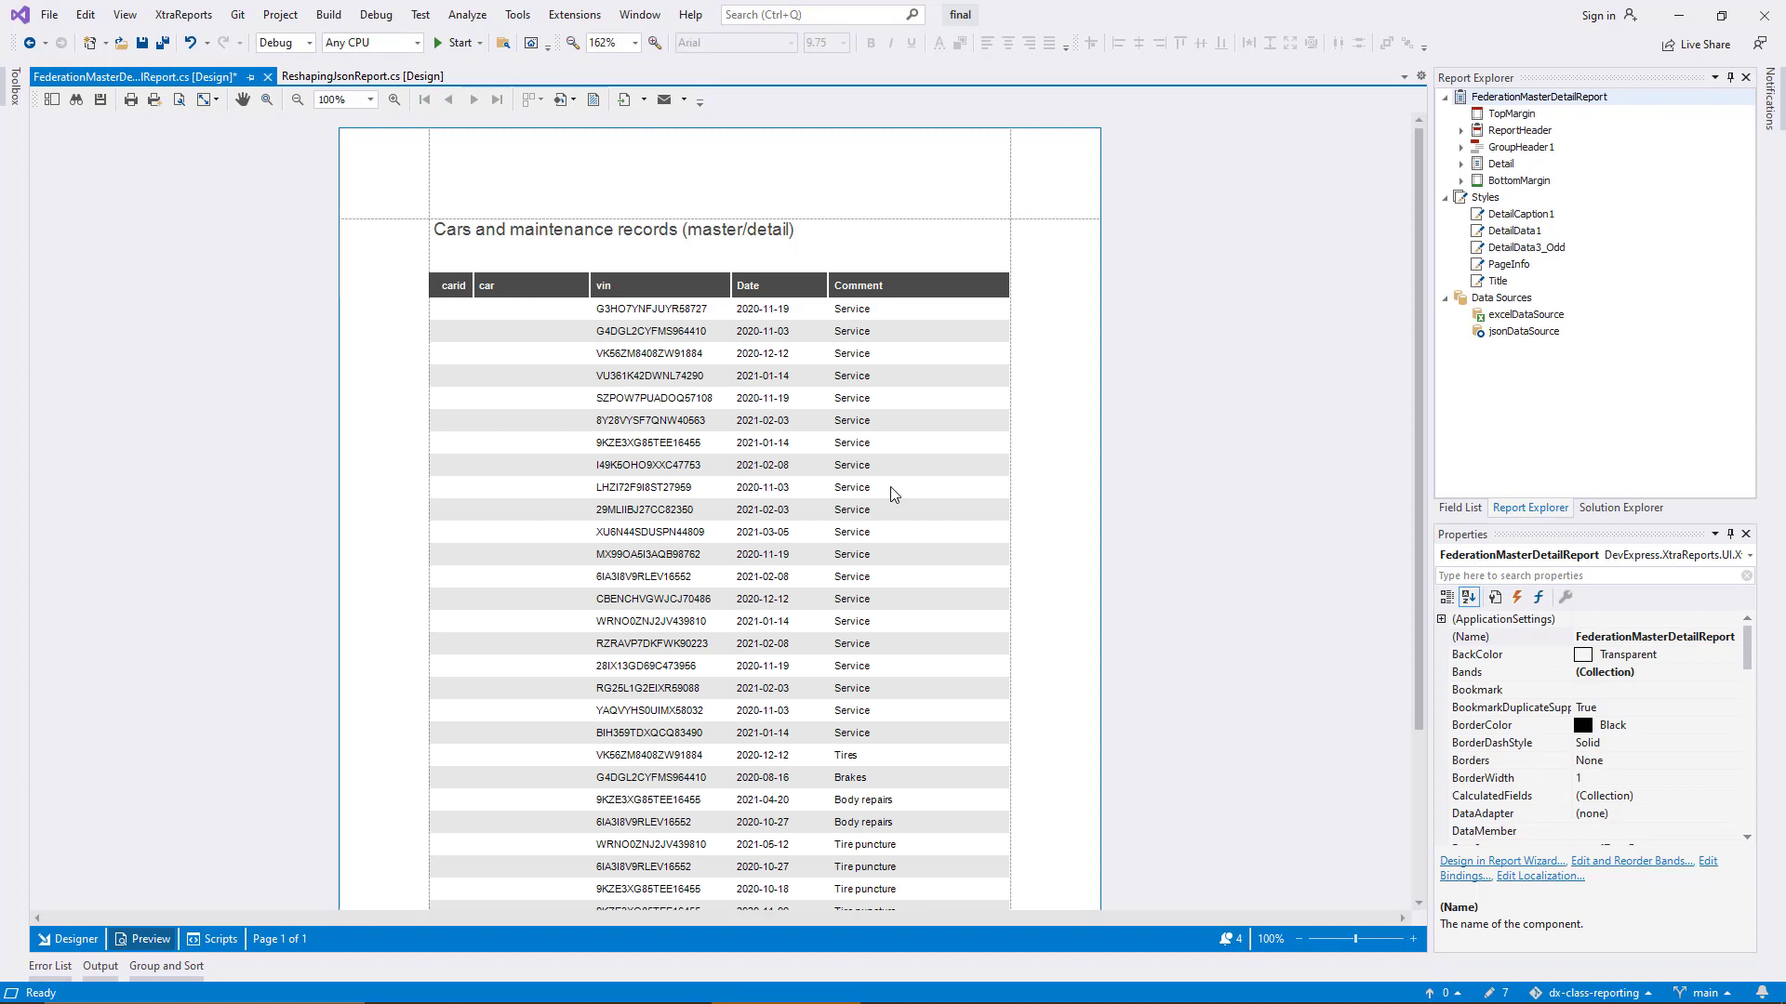
{"action": "left_click", "coordinate": [1620, 508]}
{"action": "double_click", "coordinate": [1551, 245]}
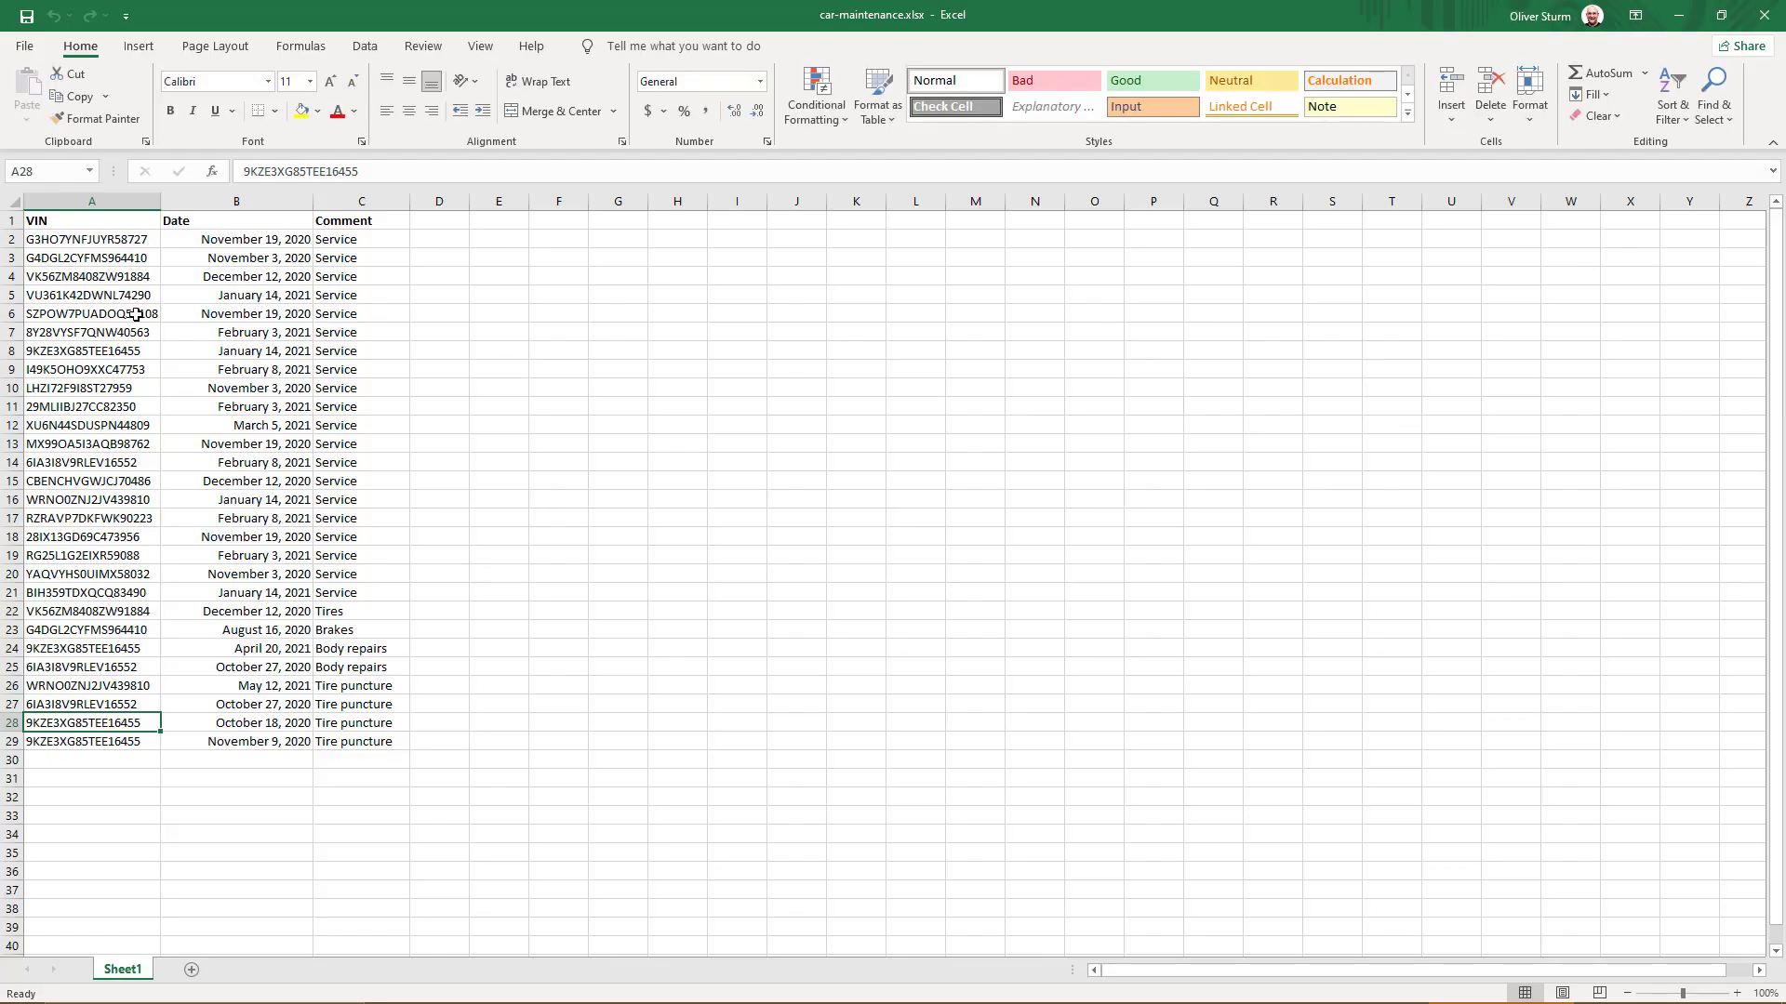
{"action": "left_click_drag", "start_coordinate": [127, 240], "coordinate": [128, 742]}
{"action": "left_click", "coordinate": [134, 791]}
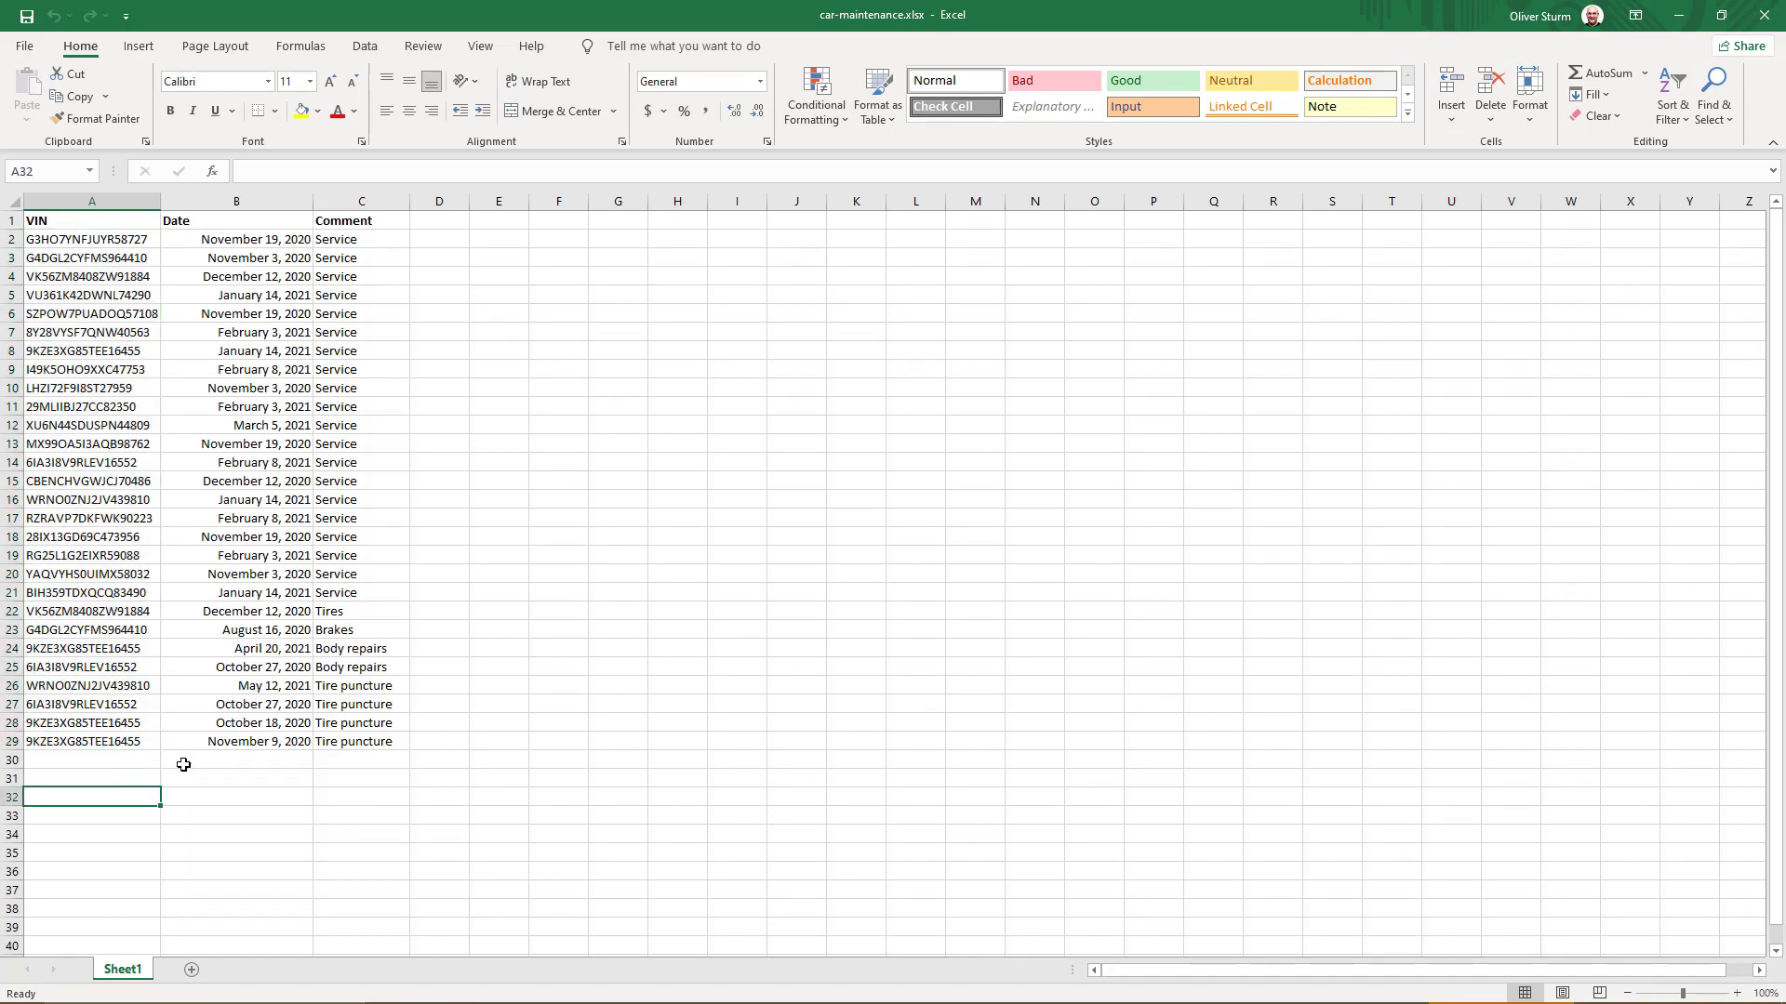
{"action": "left_click", "coordinate": [1764, 15]}
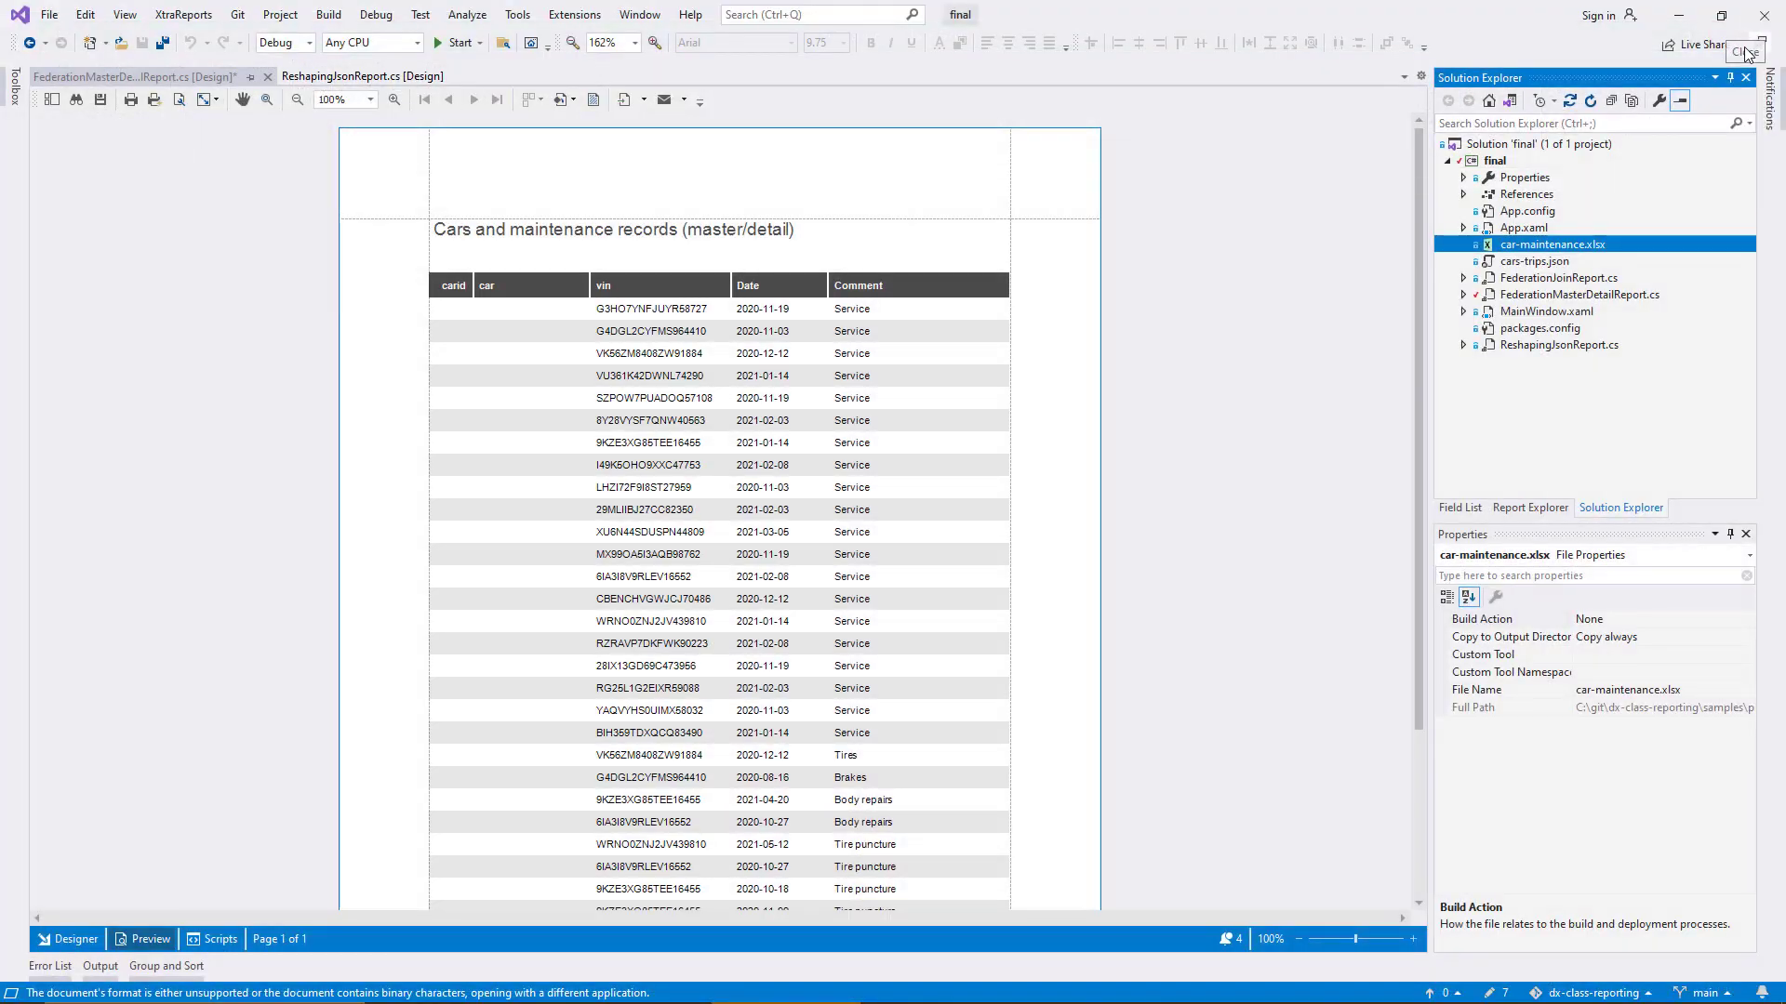
Add a new Data Federation data source from the report's Data Sources in Report Explorer.
{"action": "left_click", "coordinate": [75, 940]}
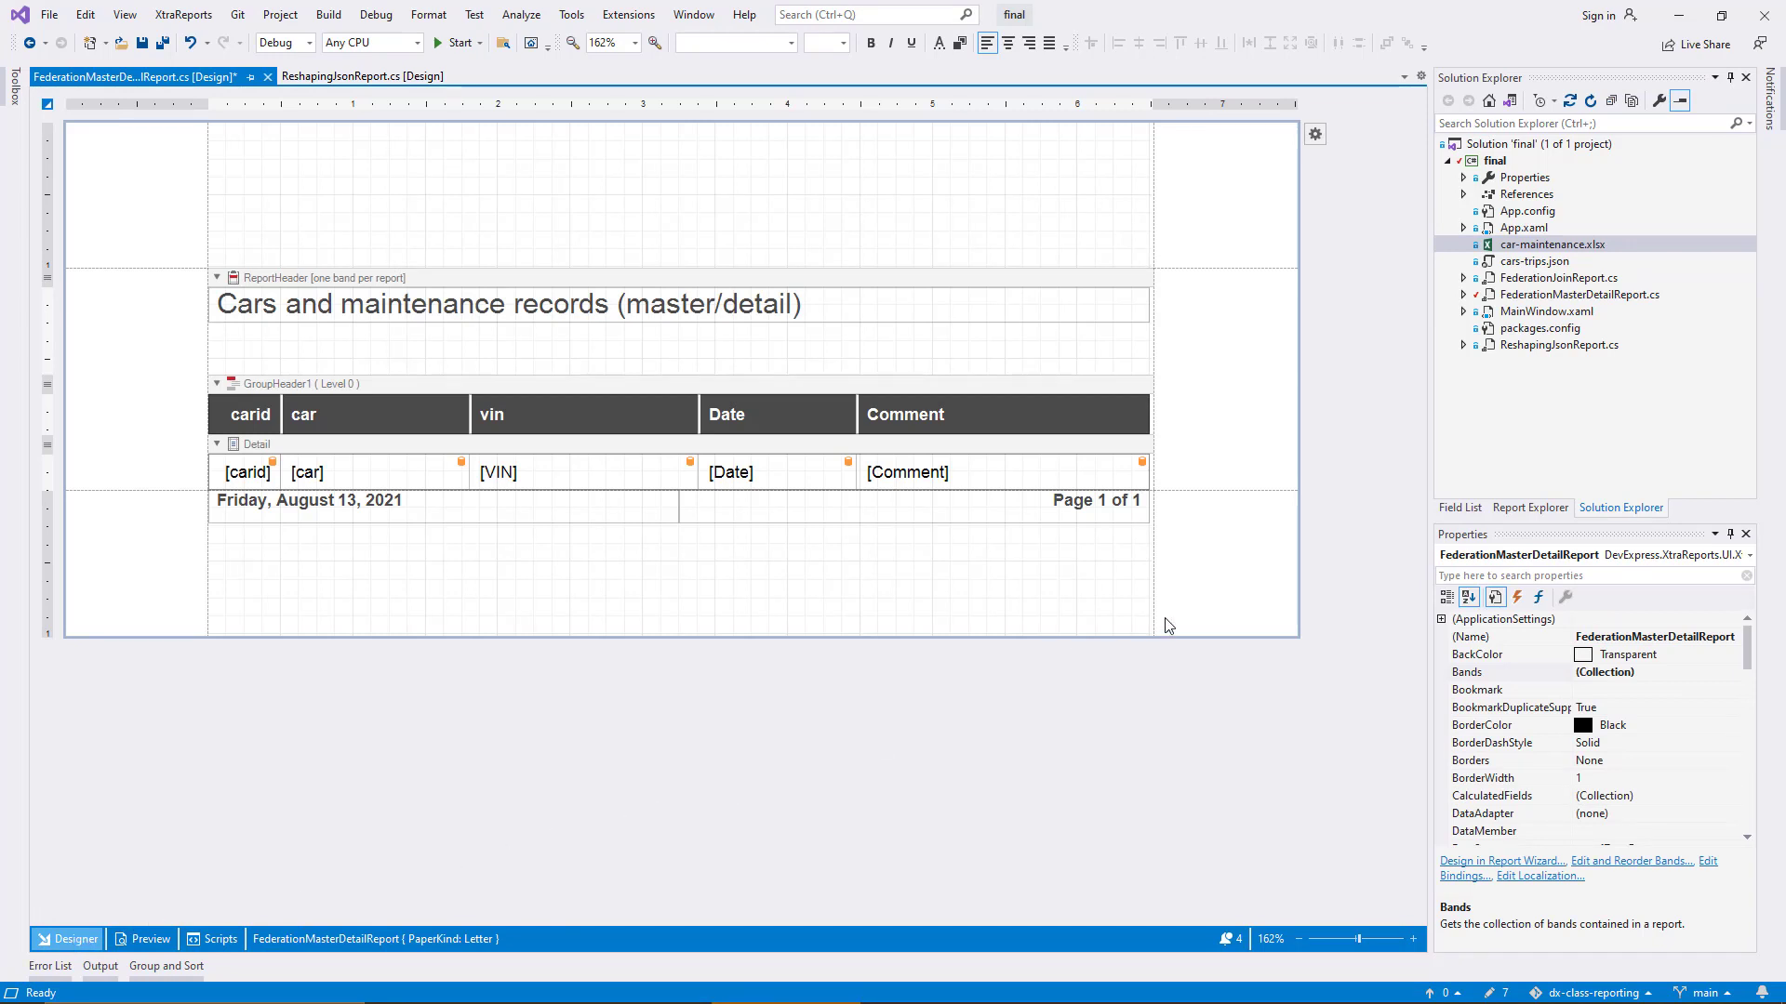
{"action": "left_click", "coordinate": [1504, 510]}
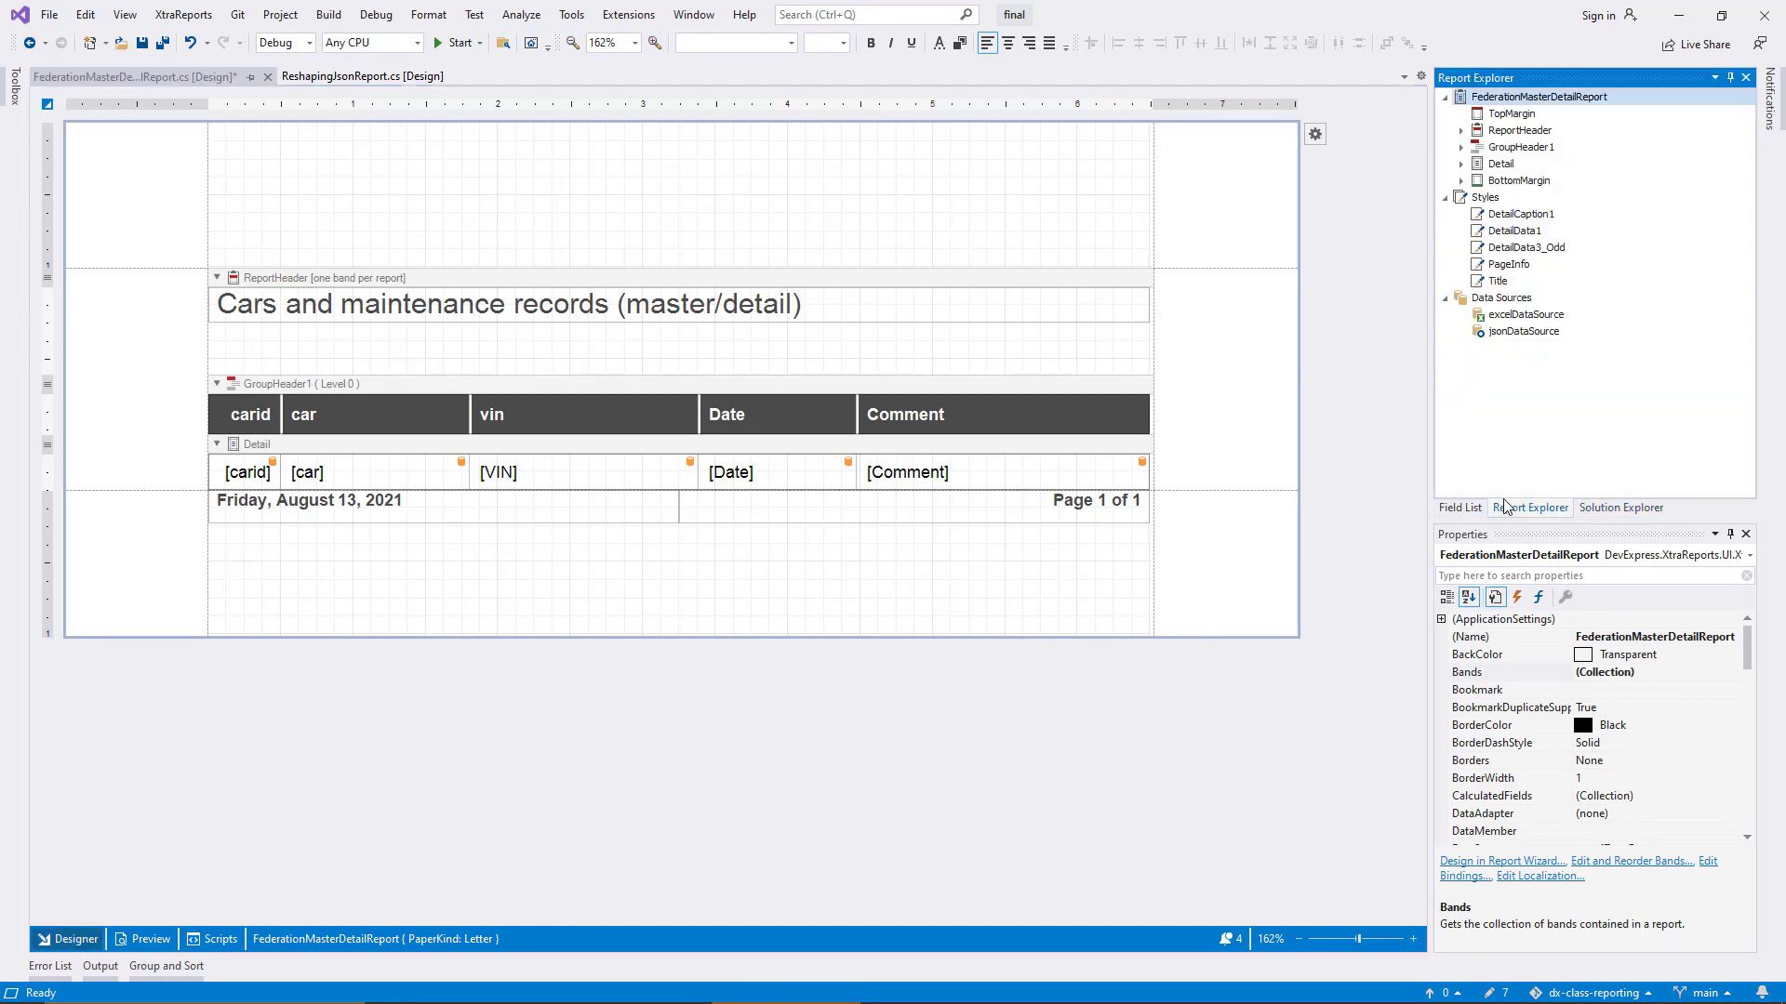
{"action": "right_click", "coordinate": [1543, 305]}
{"action": "left_click", "coordinate": [1581, 314]}
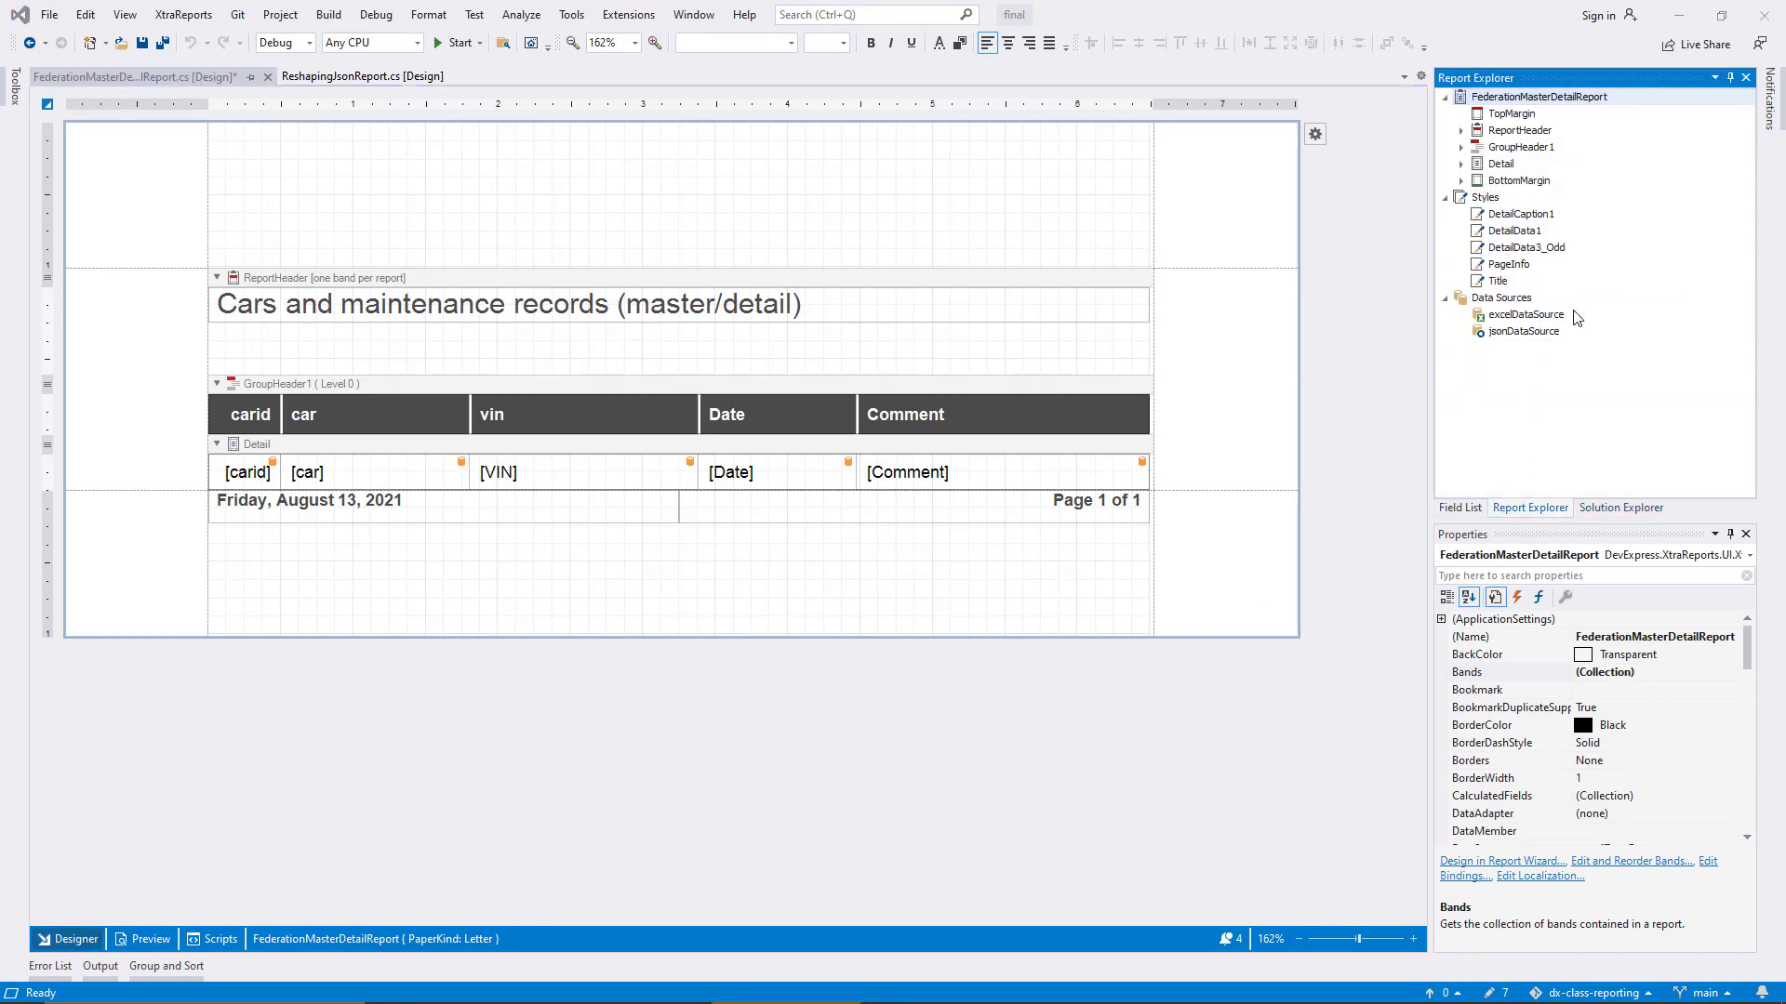
{"action": "left_click", "coordinate": [1123, 610]}
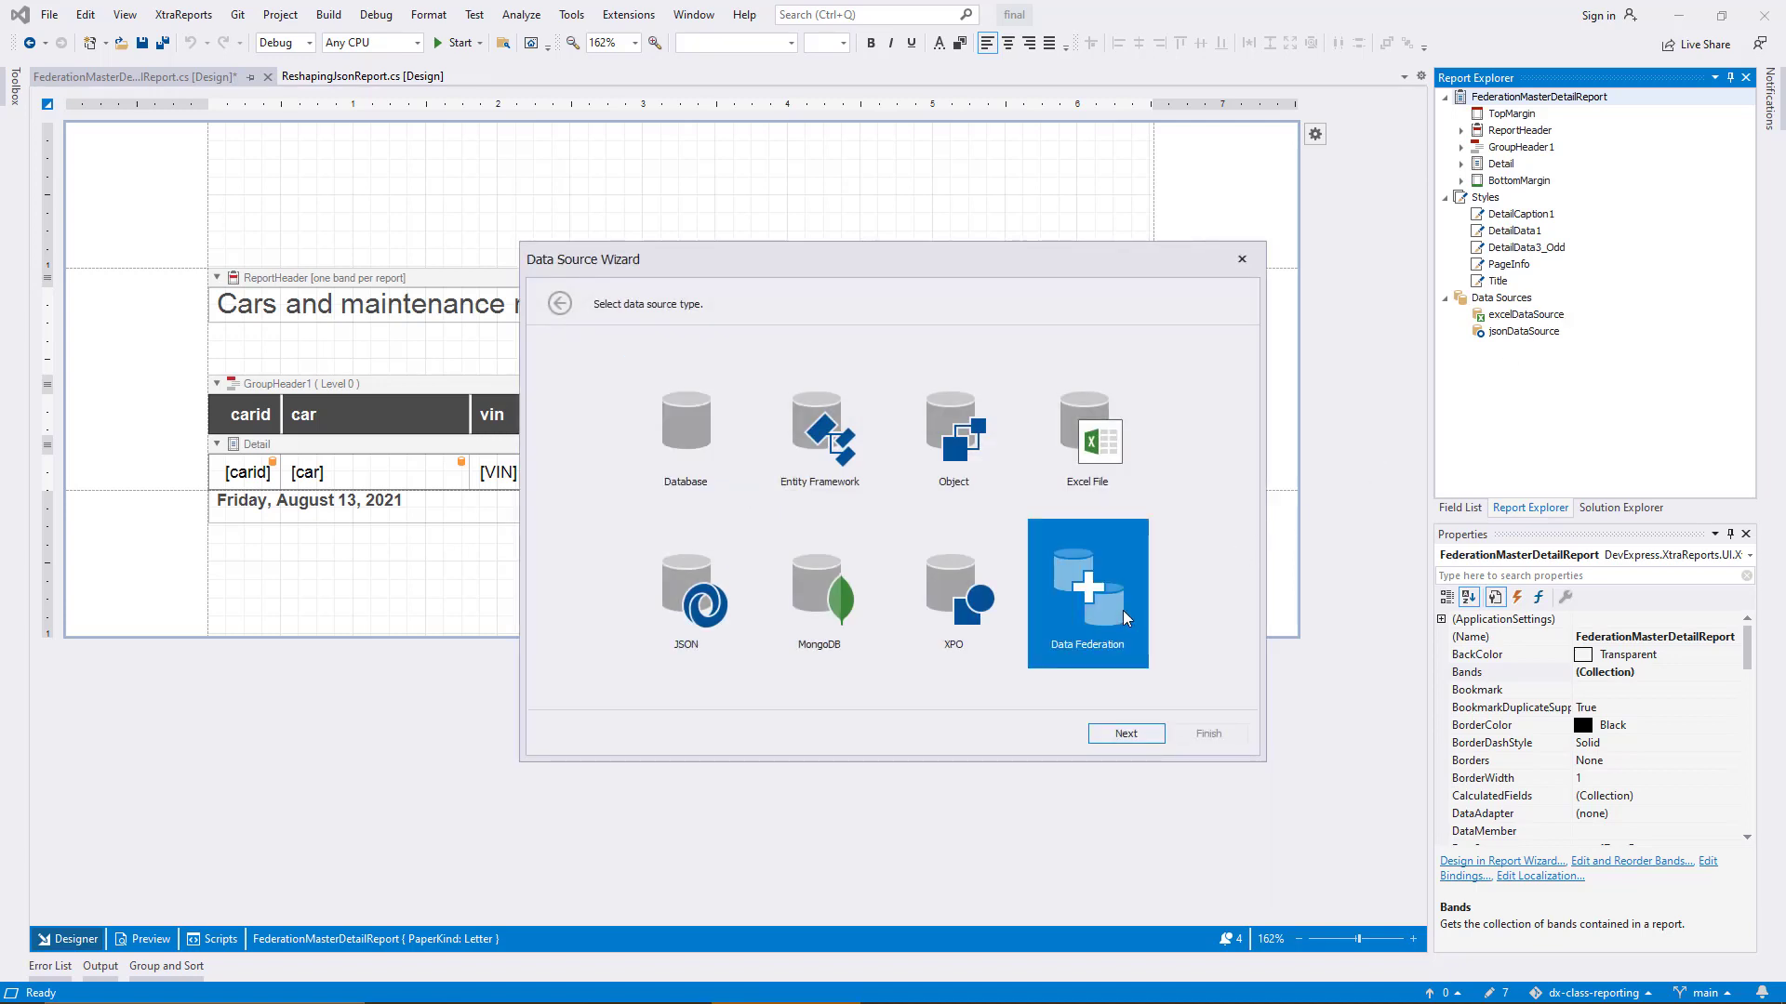
{"action": "left_click", "coordinate": [1128, 741]}
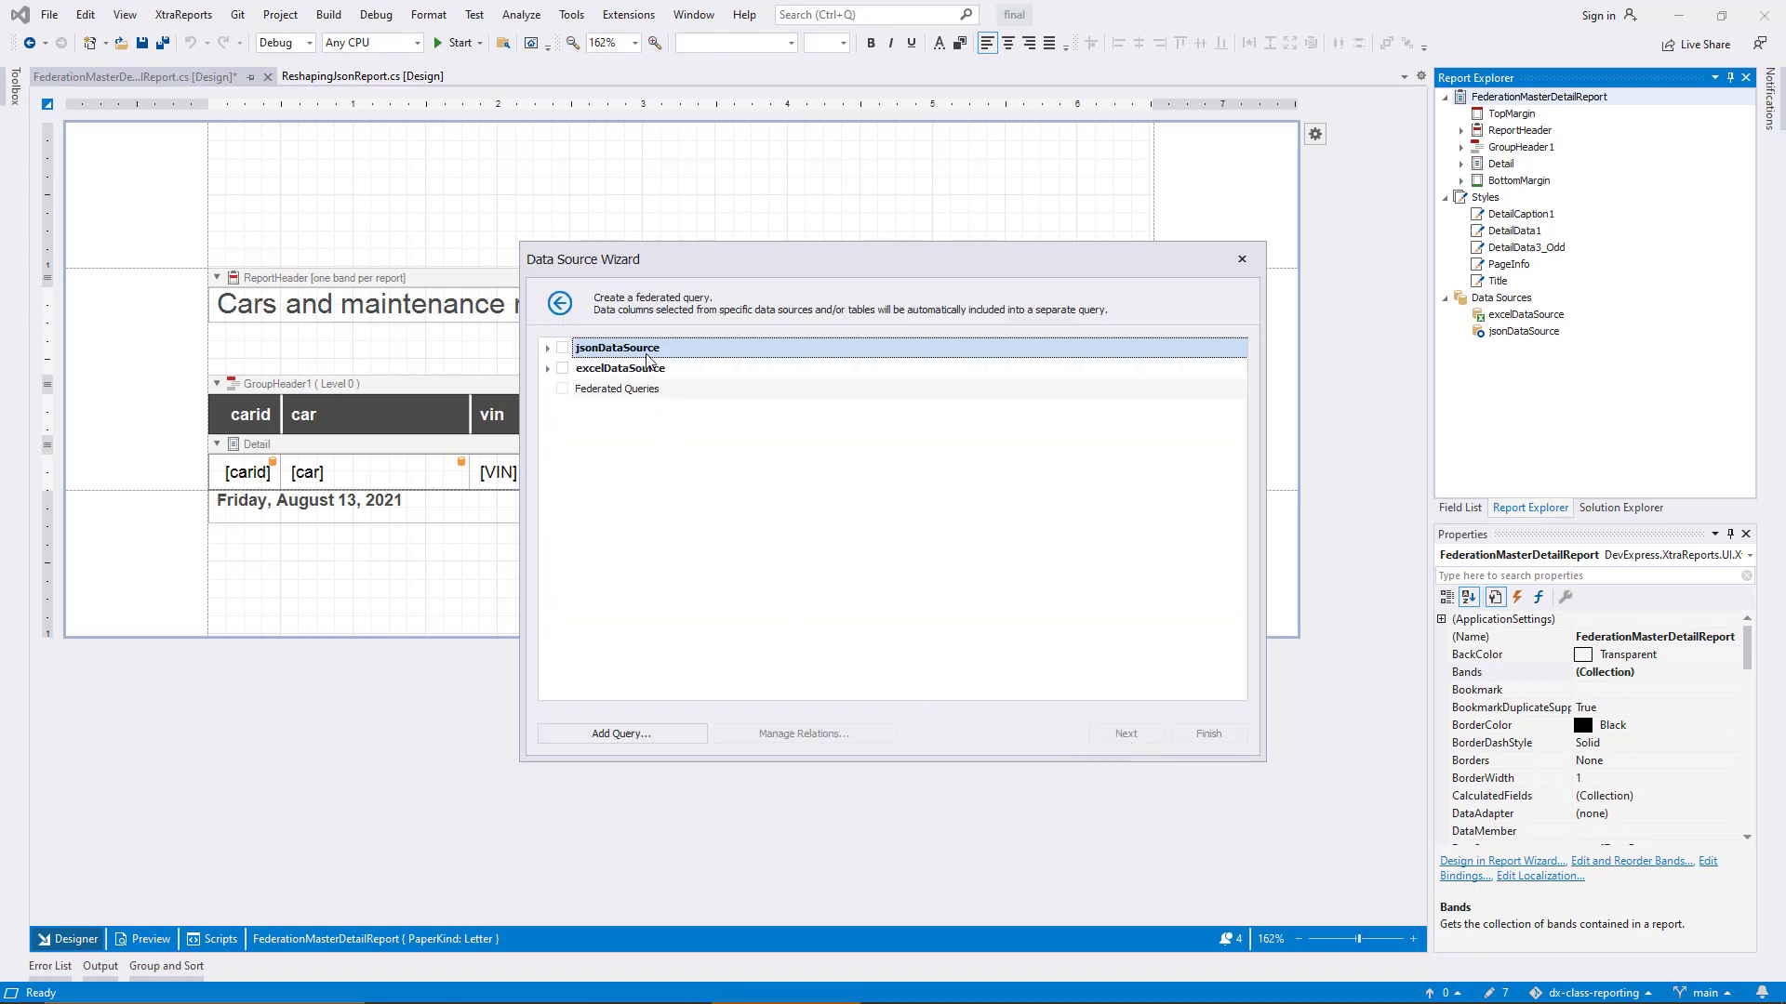
Include every field: carid, car, vin, trips from JSON and VIN, Date, Comment from Excel.
{"action": "left_click", "coordinate": [548, 349]}
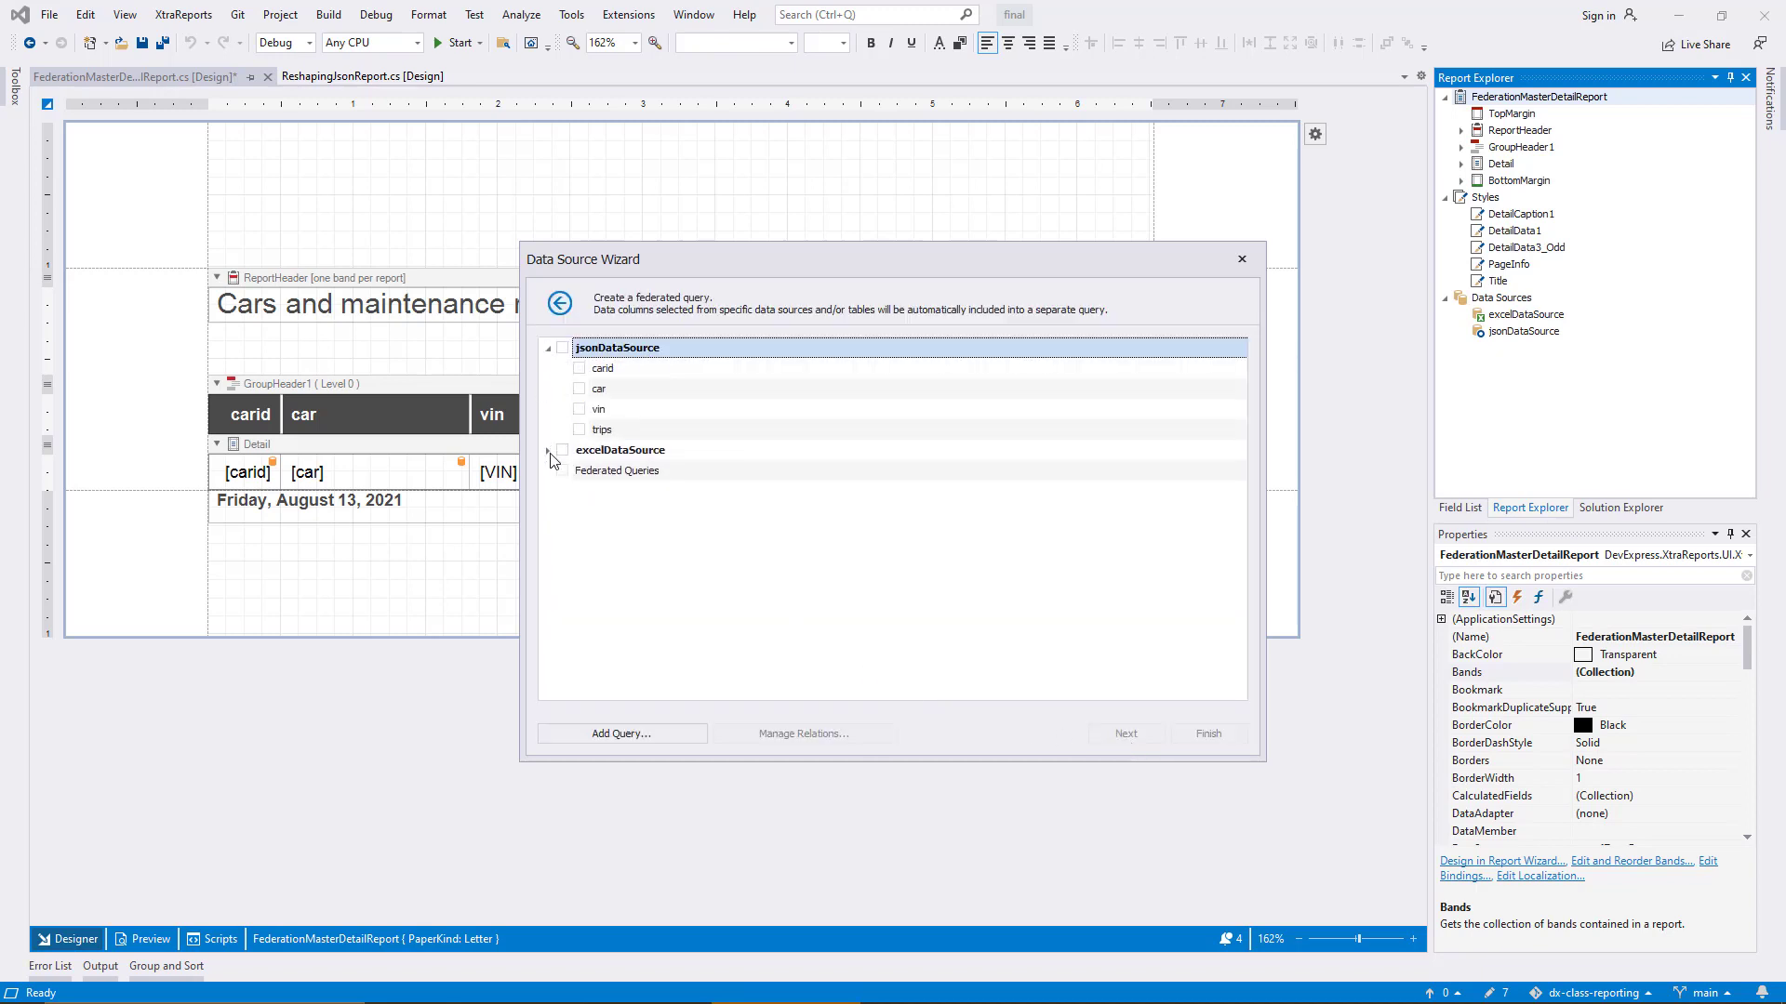
{"action": "left_click", "coordinate": [549, 450]}
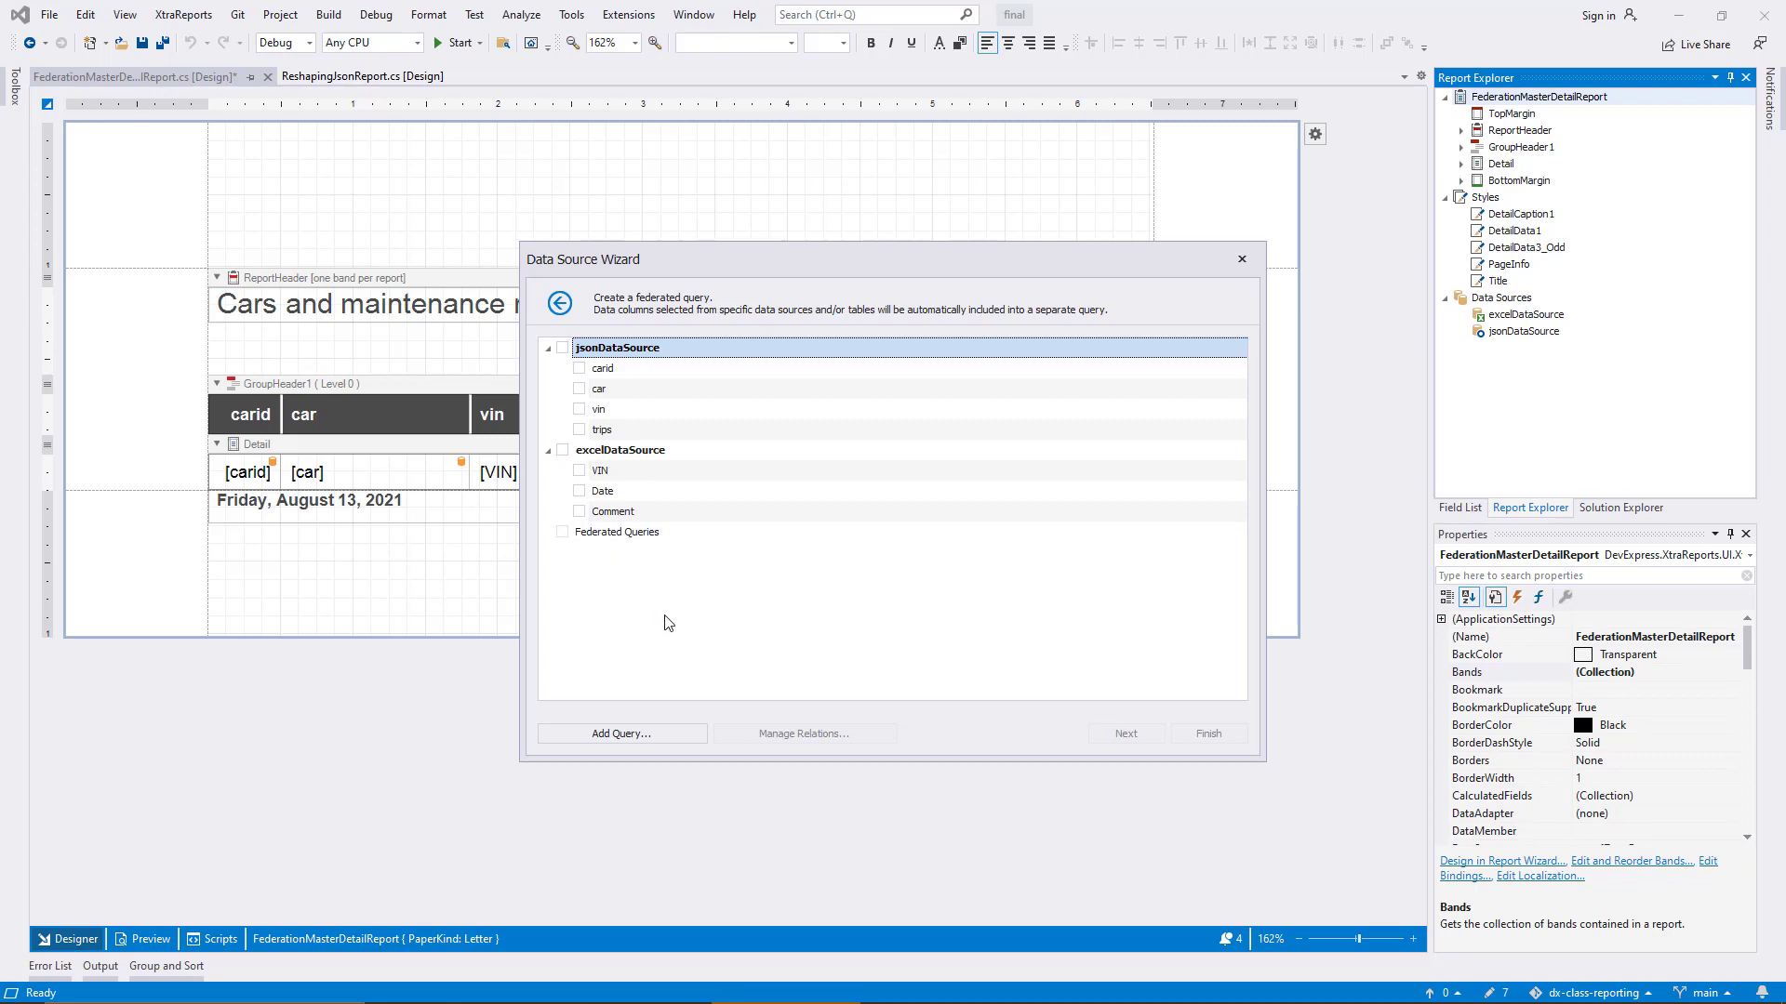
{"action": "left_click", "coordinate": [578, 368]}
{"action": "left_click", "coordinate": [579, 388]}
{"action": "left_click", "coordinate": [578, 409]}
{"action": "left_click", "coordinate": [578, 430]}
{"action": "left_click", "coordinate": [579, 471]}
{"action": "left_click", "coordinate": [579, 491]}
{"action": "left_click", "coordinate": [578, 512]}
Create a master-detail relation from jsonDataSource vin to excelDataSource VIN.
{"action": "left_click", "coordinate": [856, 734]}
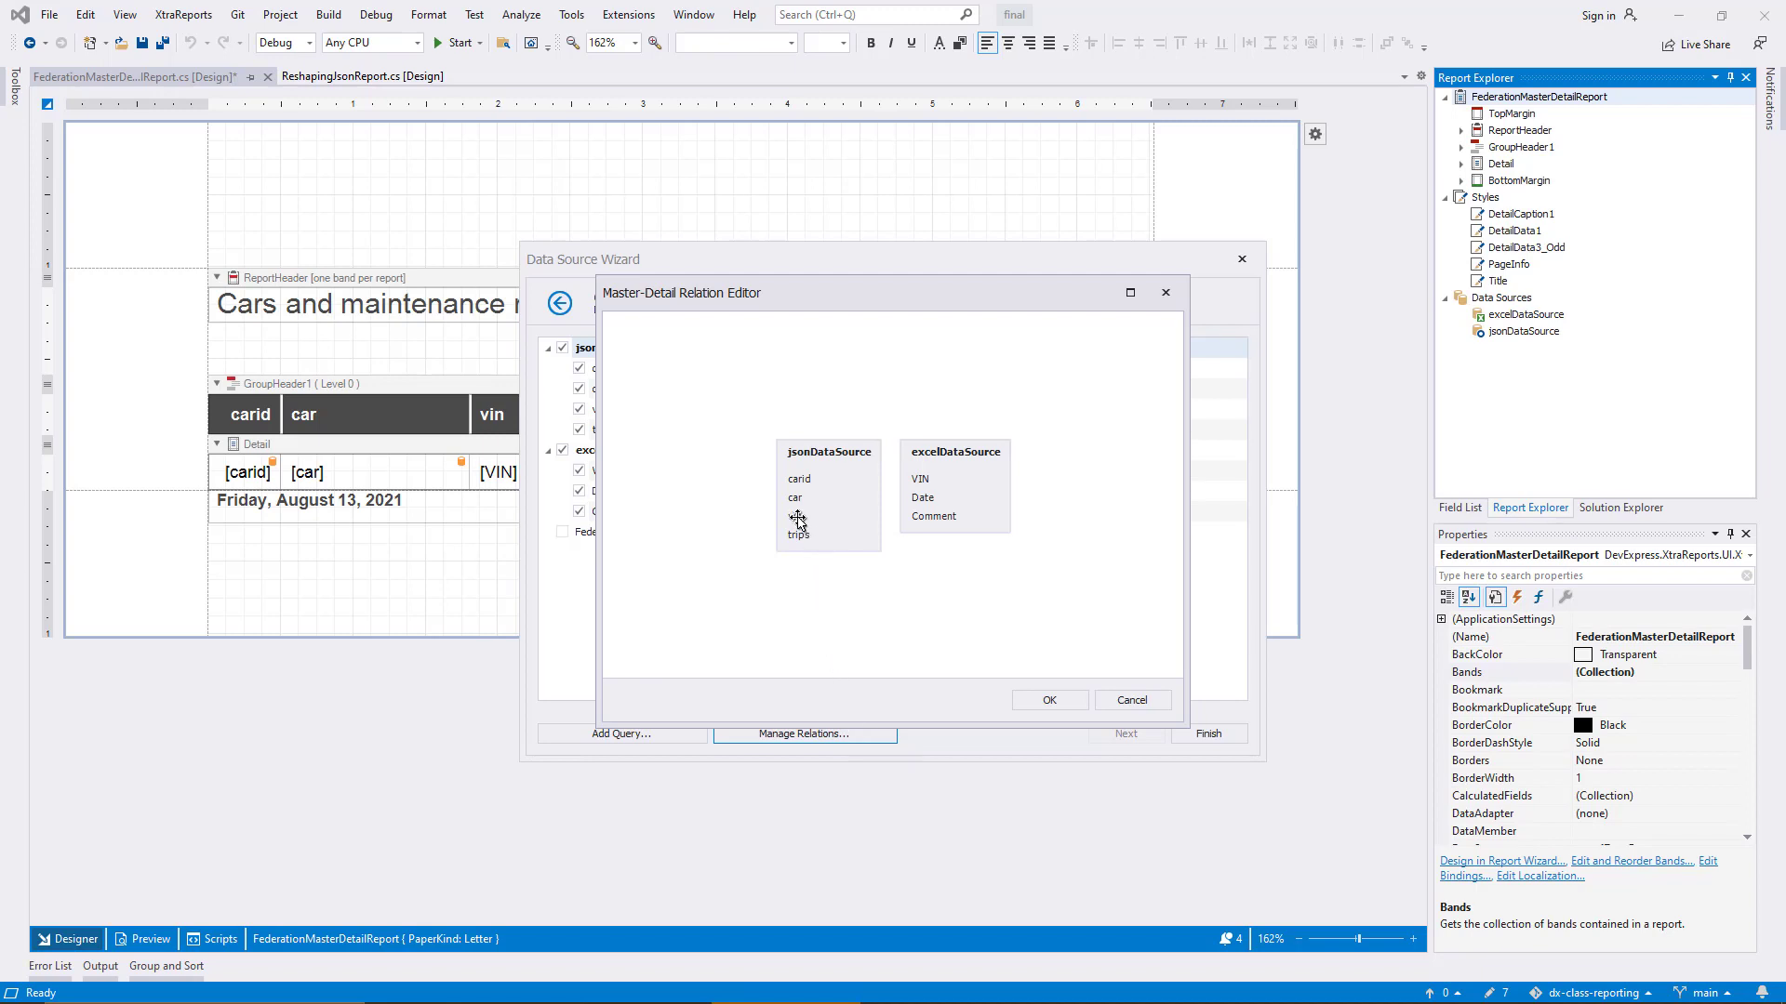
{"action": "left_click_drag", "start_coordinate": [797, 521], "coordinate": [920, 485]}
{"action": "left_click", "coordinate": [1040, 705]}
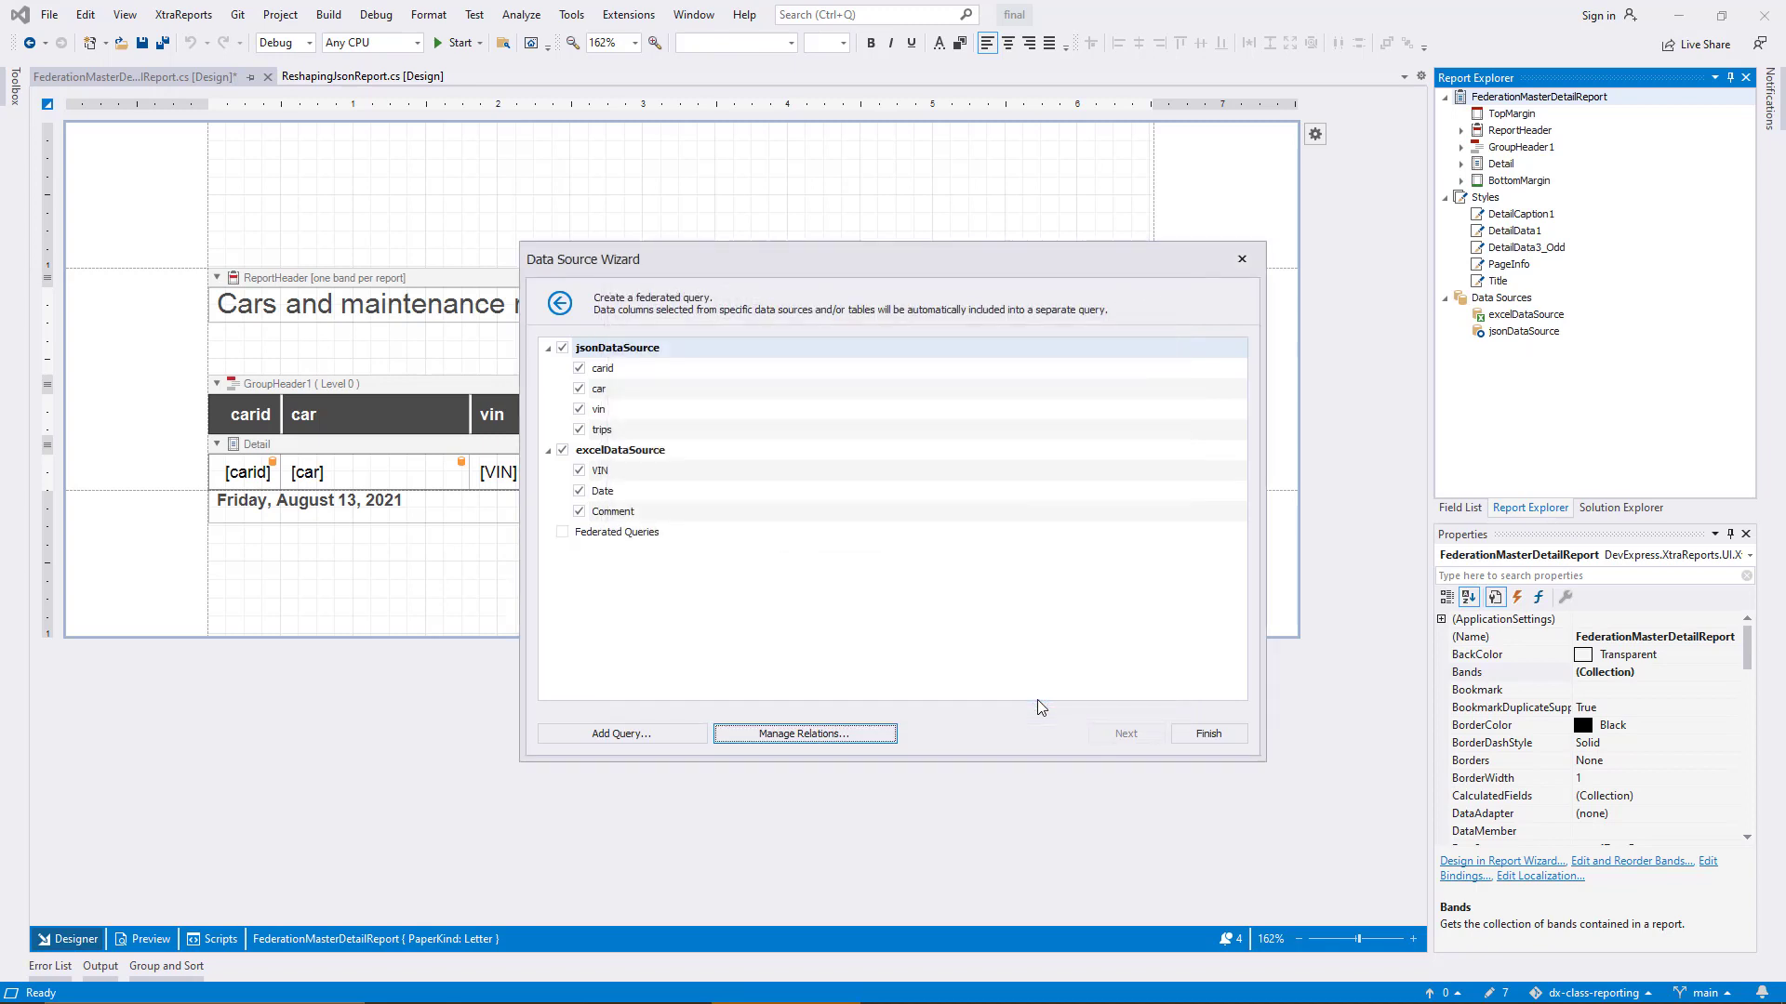
Finish the wizard and inspect federationDataSource1's joined Comment, Date and VIN fields in Field List.
{"action": "left_click", "coordinate": [1204, 734]}
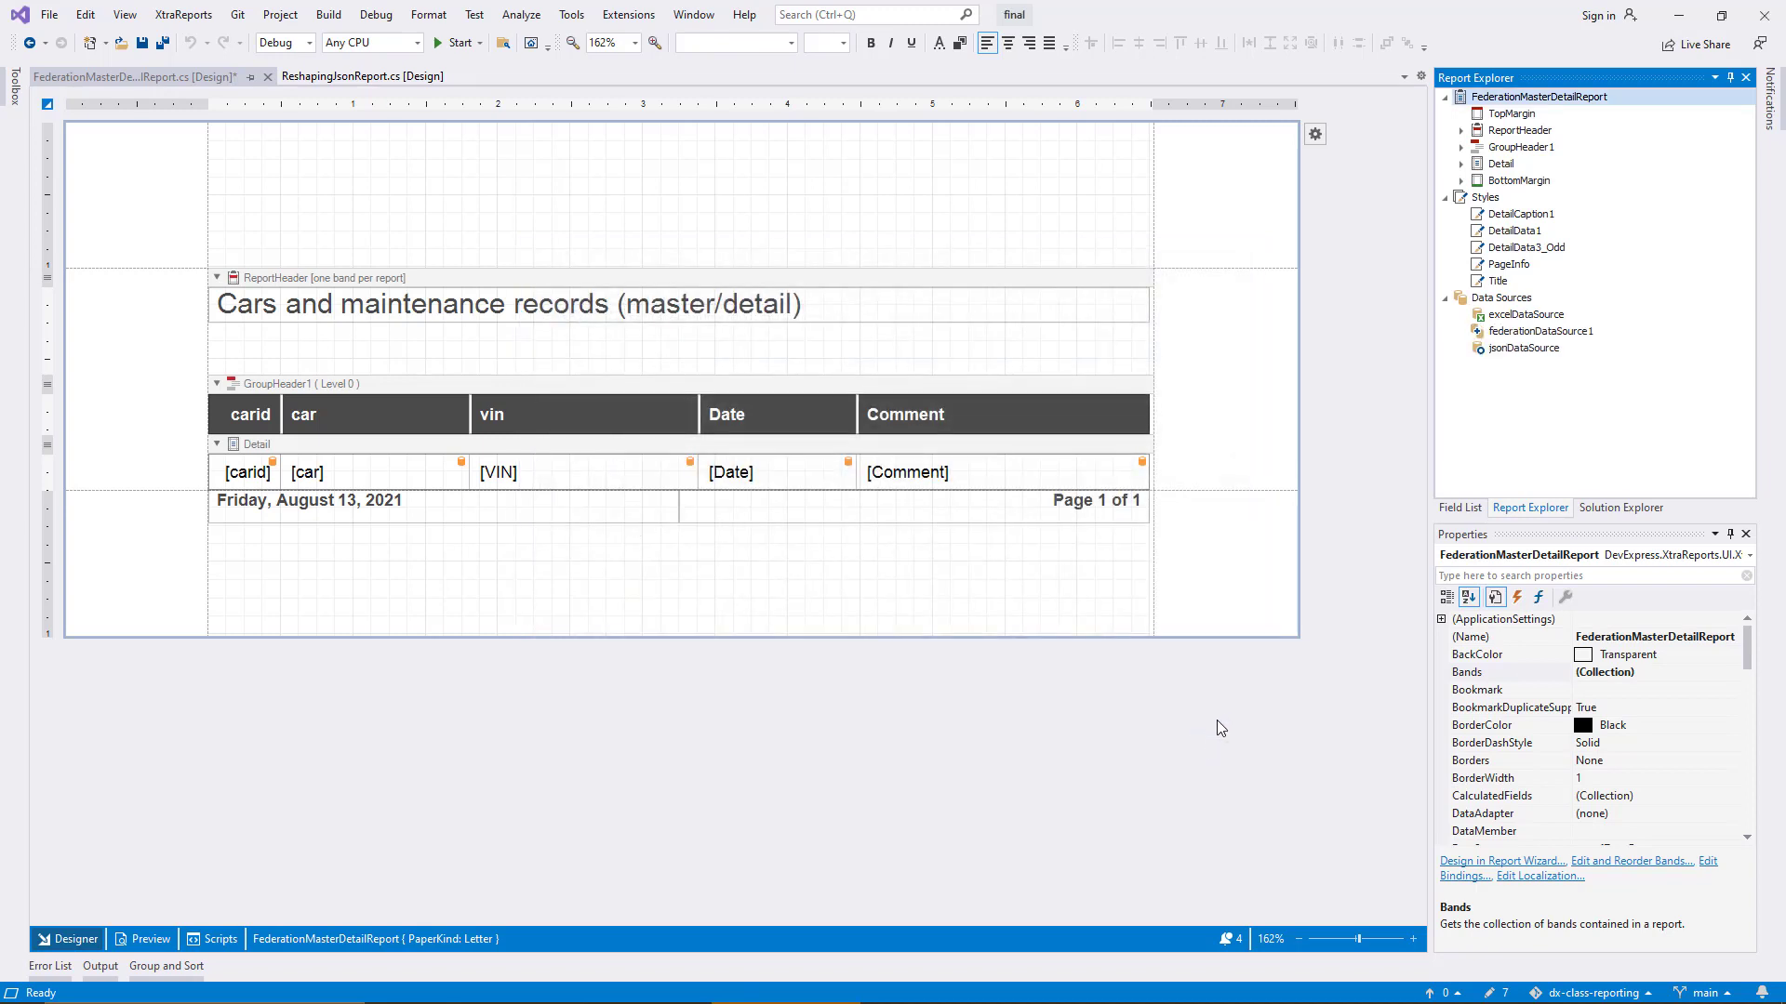
{"action": "left_click", "coordinate": [1449, 511]}
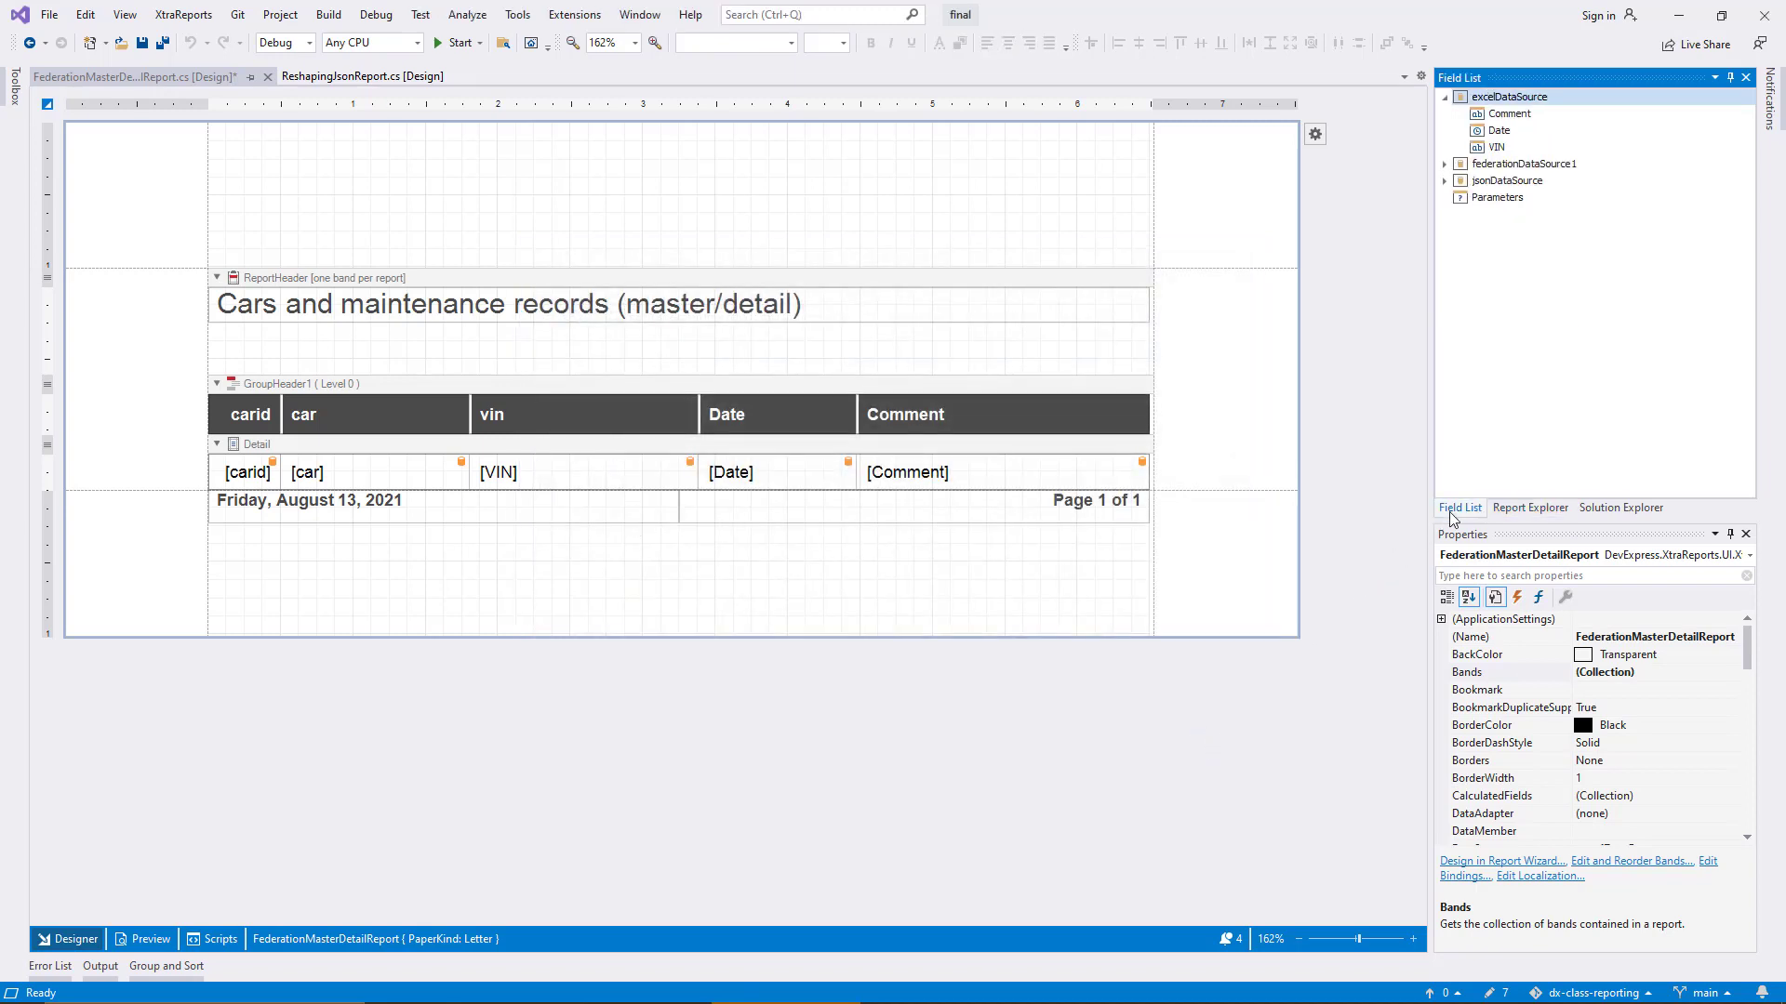
{"action": "left_click", "coordinate": [1451, 164]}
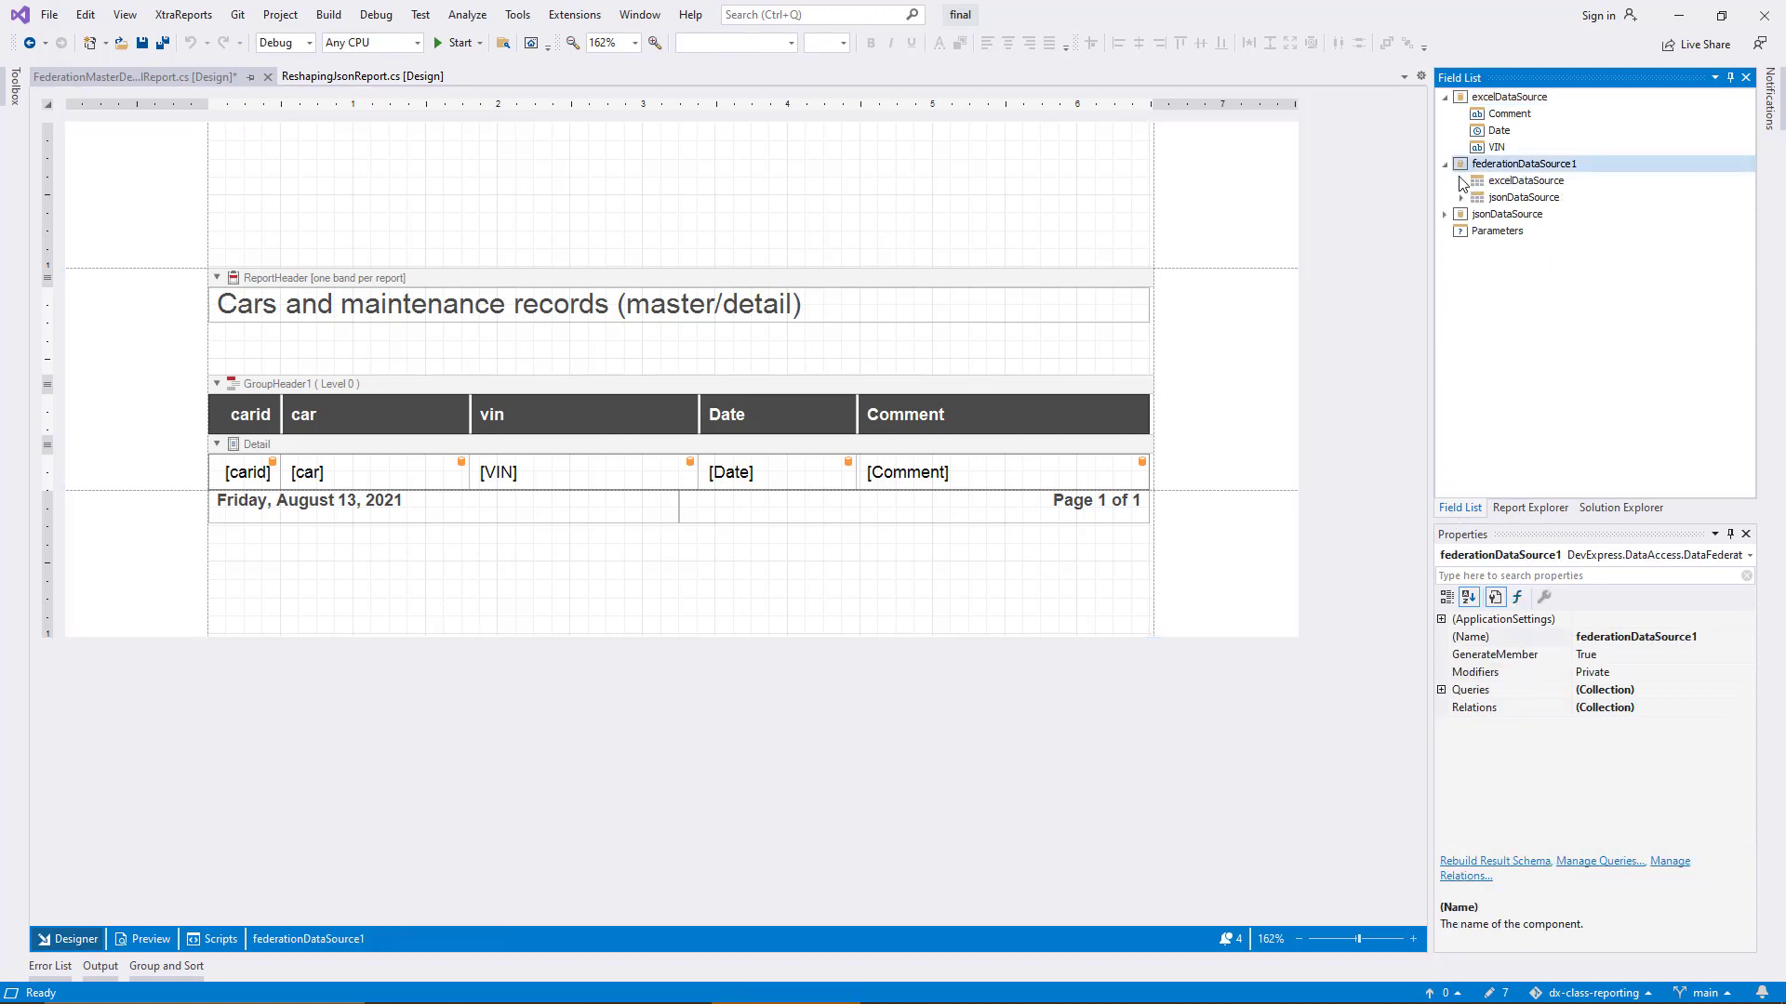
{"action": "left_click", "coordinate": [1444, 163]}
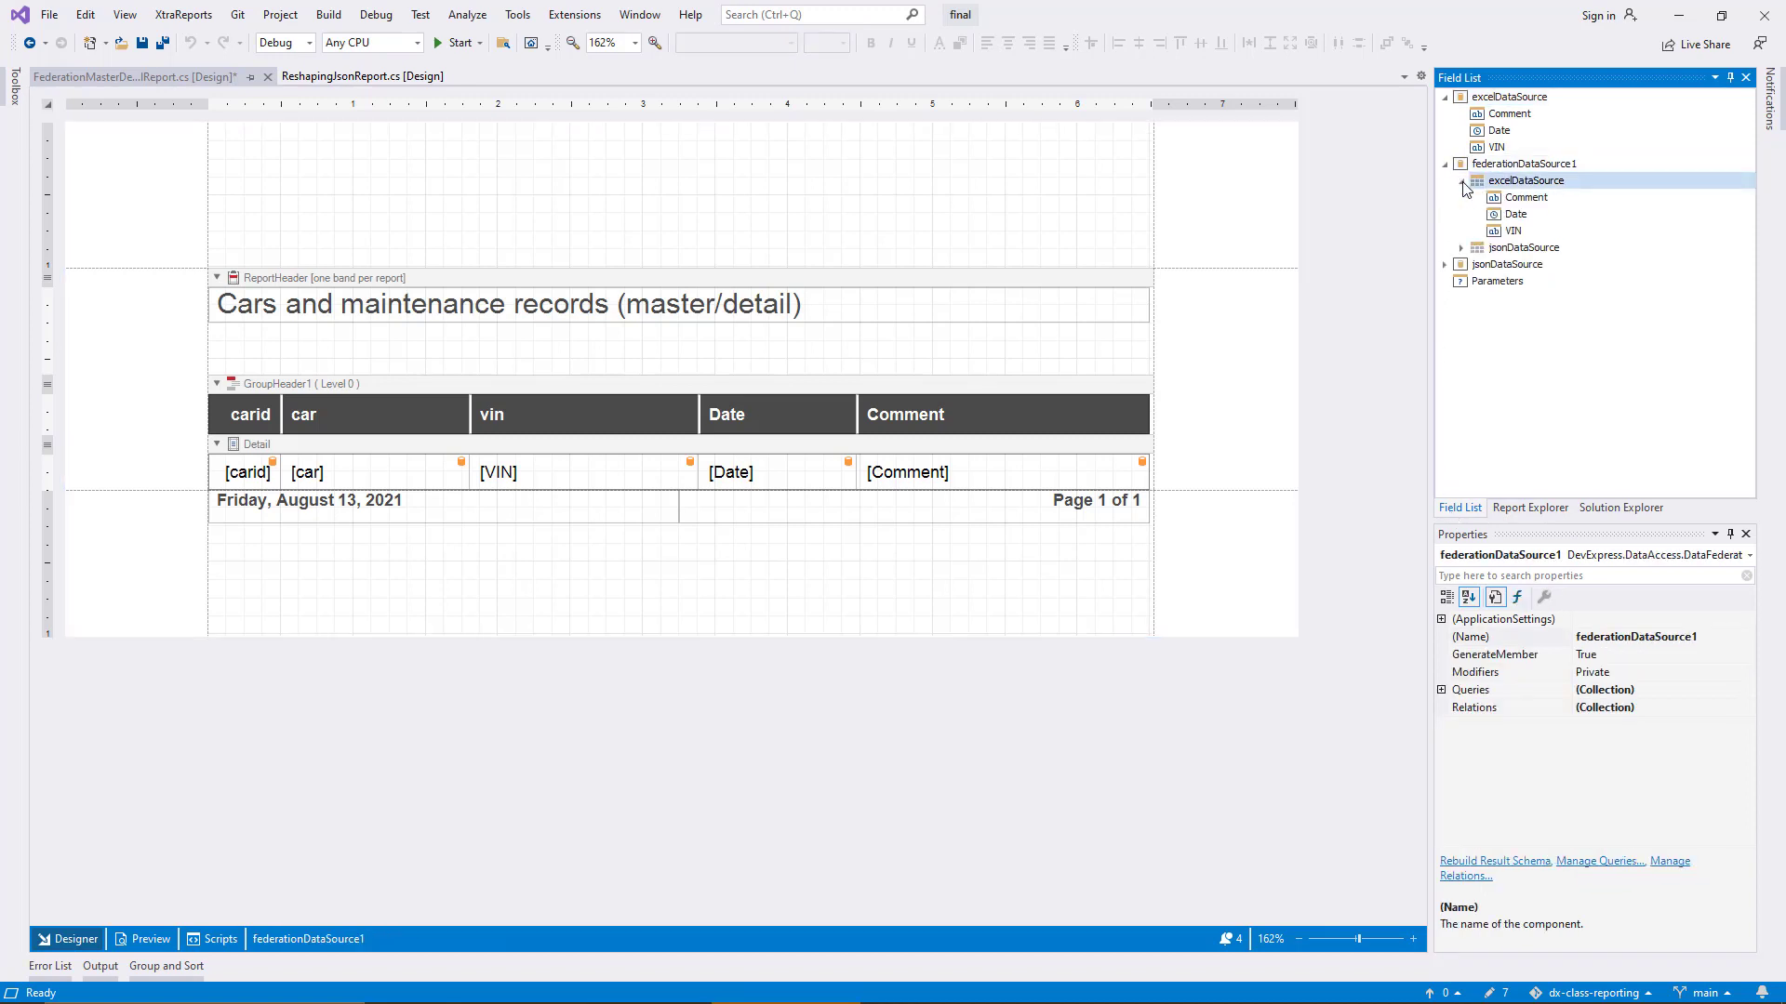
{"action": "left_click", "coordinate": [1461, 249]}
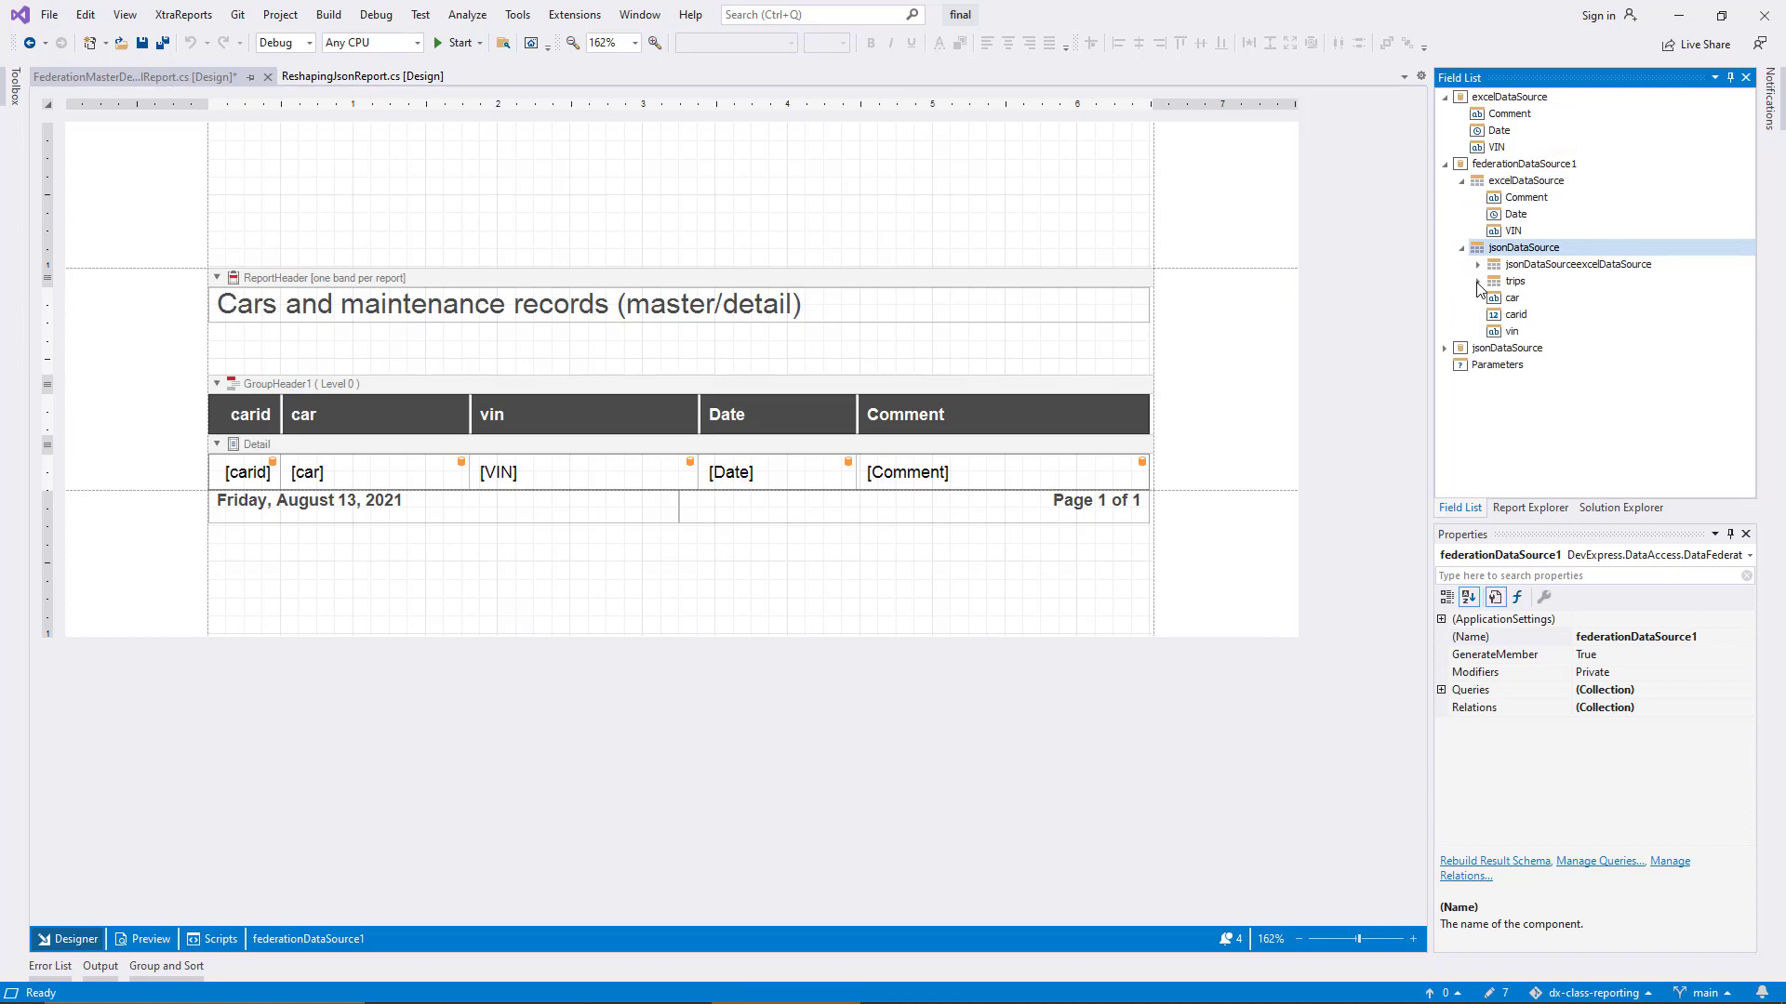
{"action": "left_click", "coordinate": [1478, 265]}
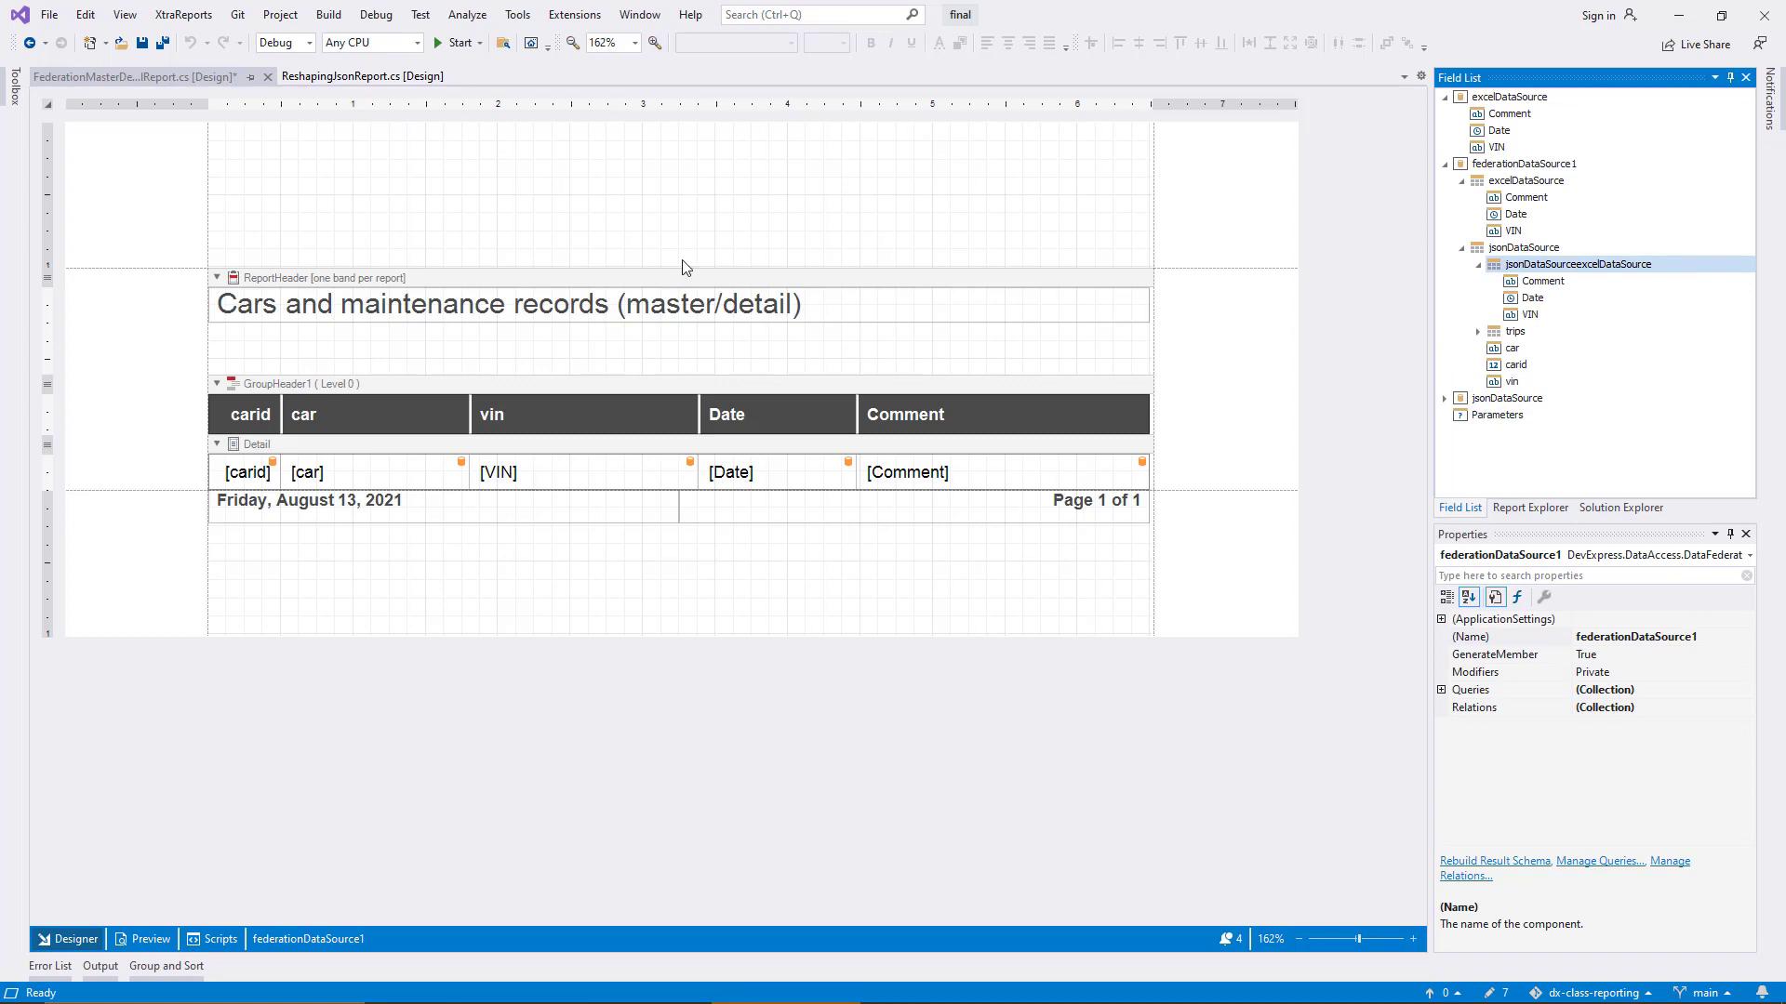
Set the report's Data Source to federationDataSource1 in the Report Tasks smart tag.
{"action": "left_click", "coordinate": [49, 106]}
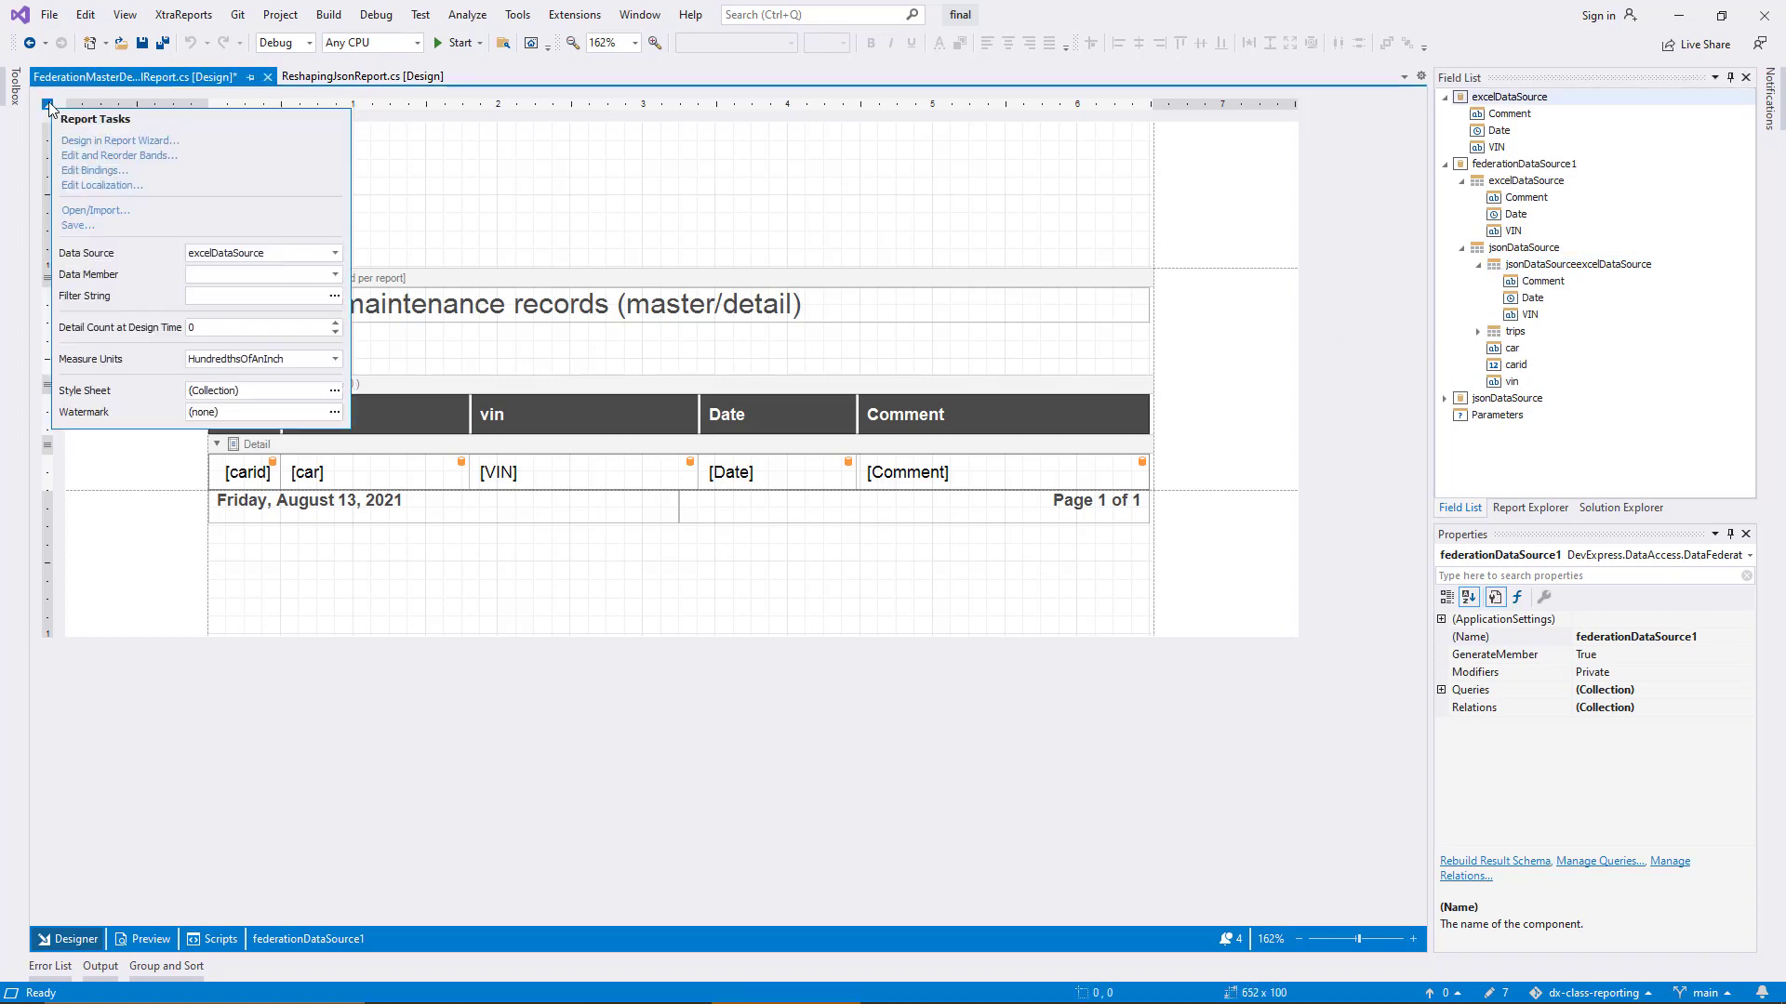
{"action": "left_click", "coordinate": [335, 252]}
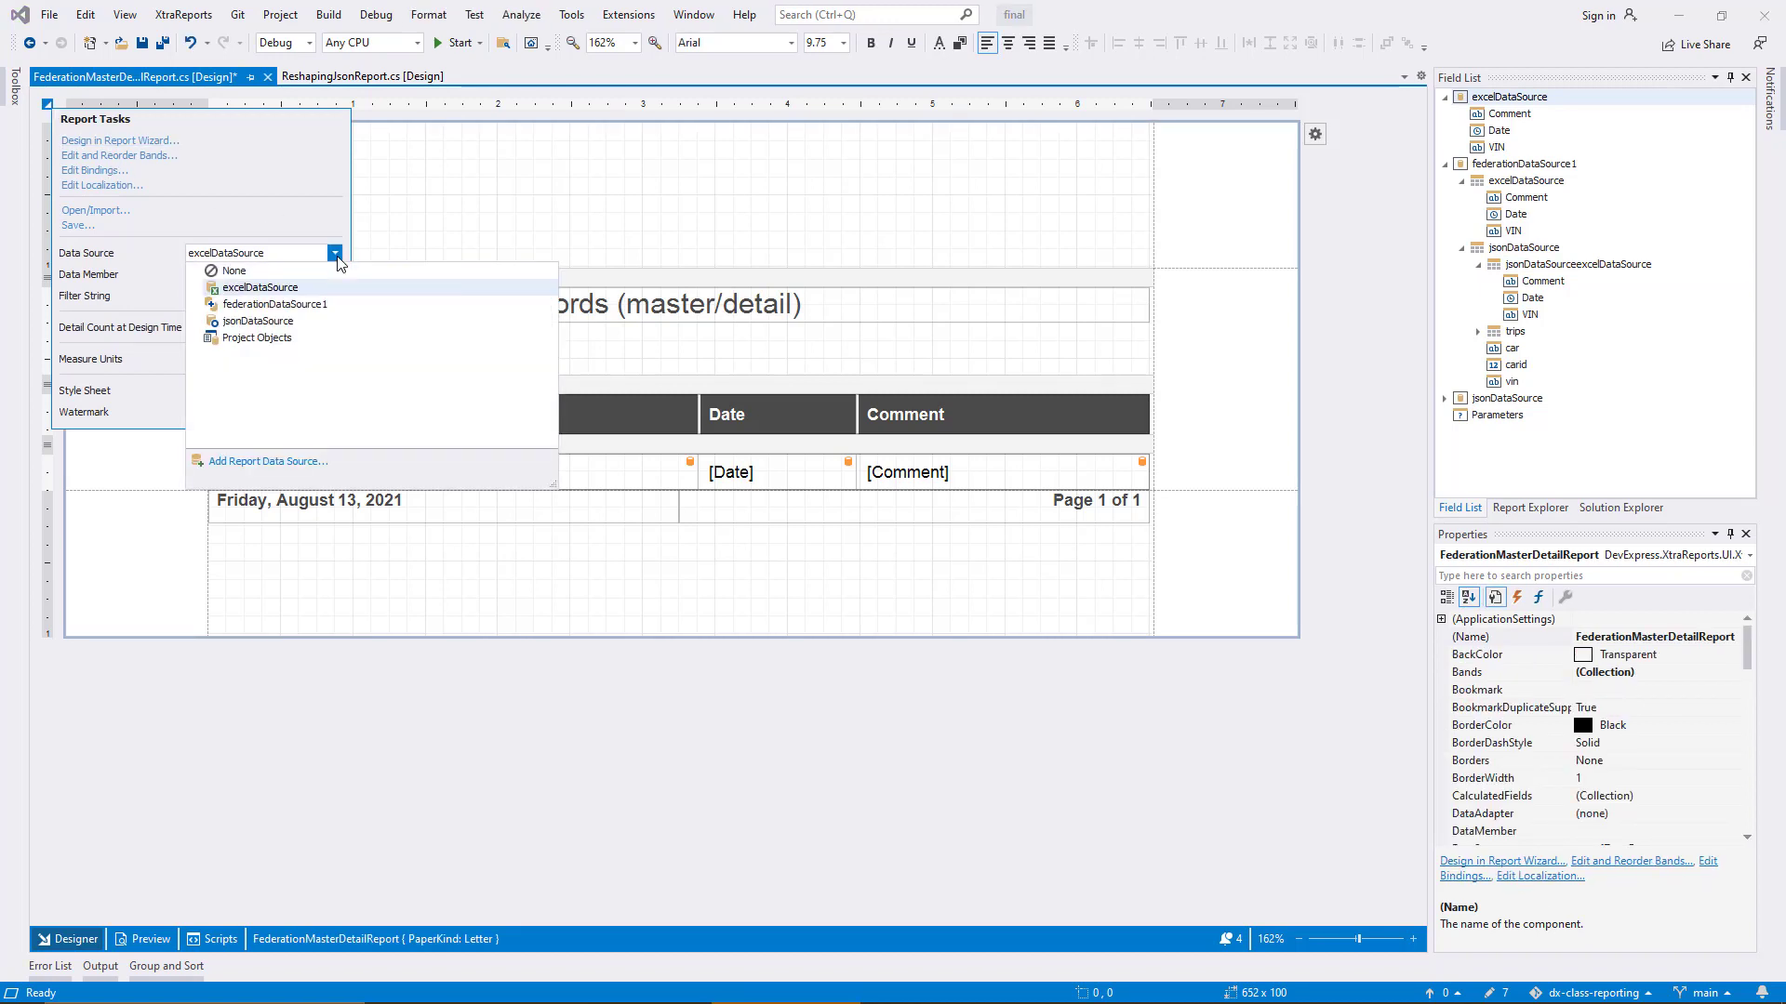
{"action": "left_click", "coordinate": [342, 307]}
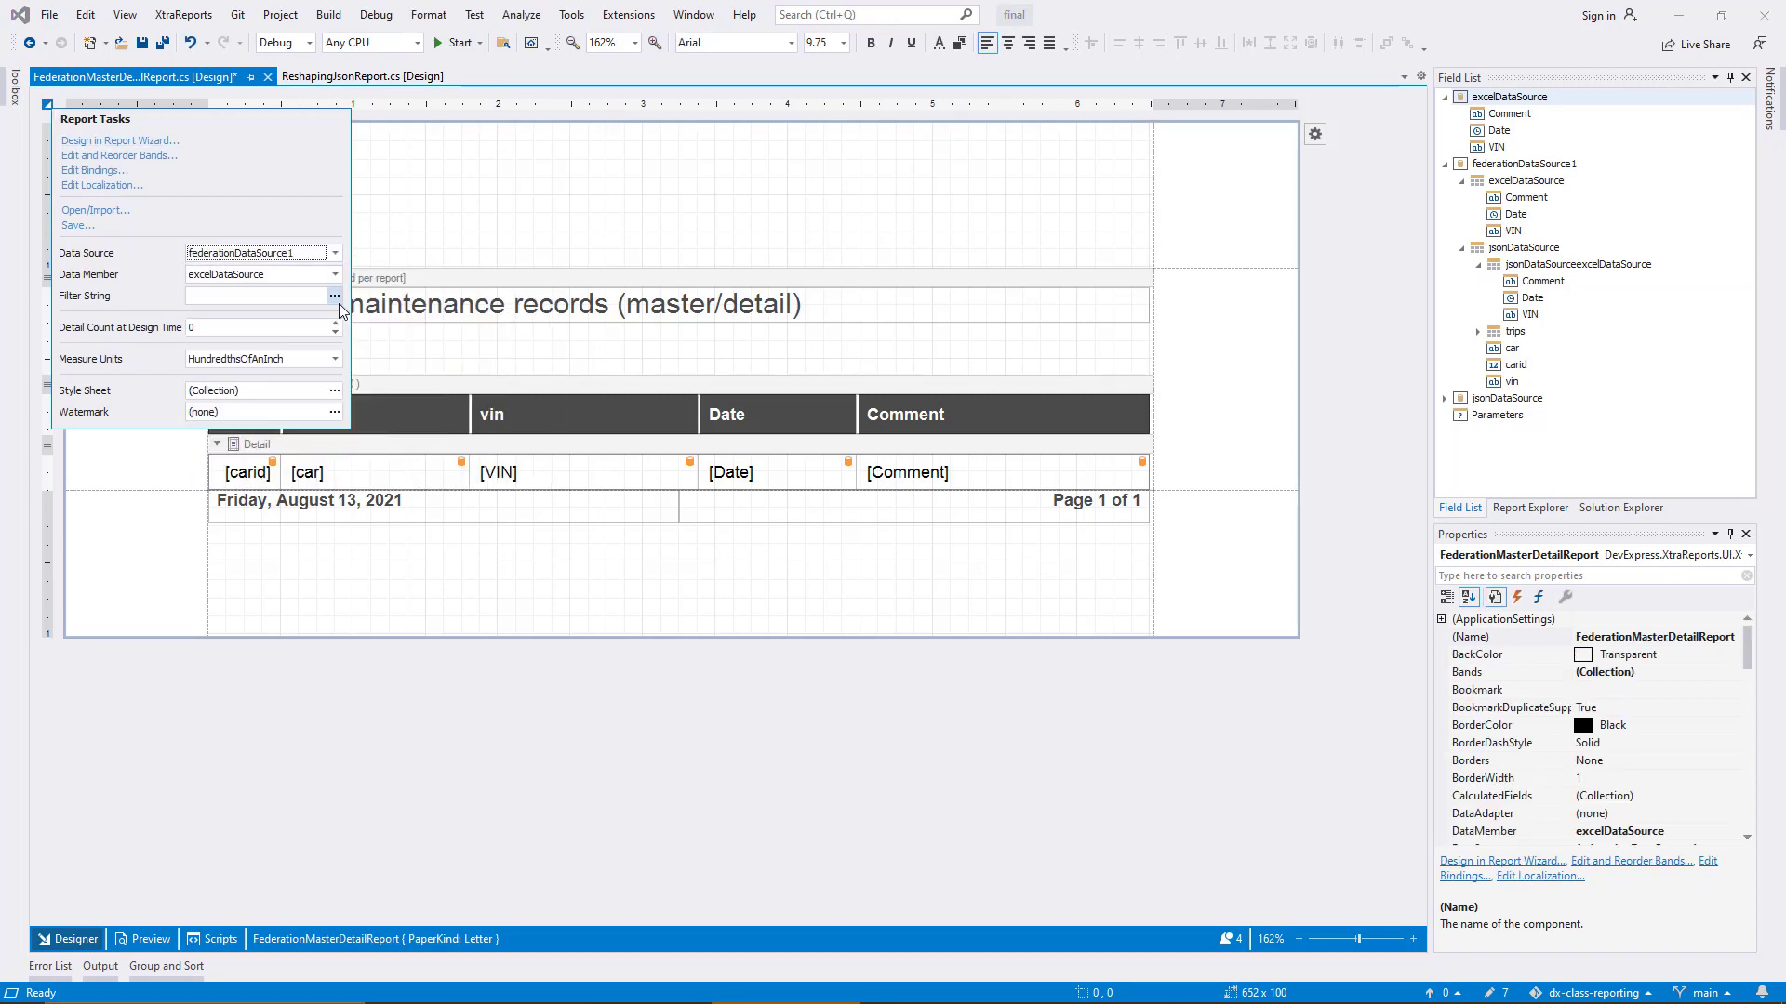
{"action": "left_click", "coordinate": [334, 274]}
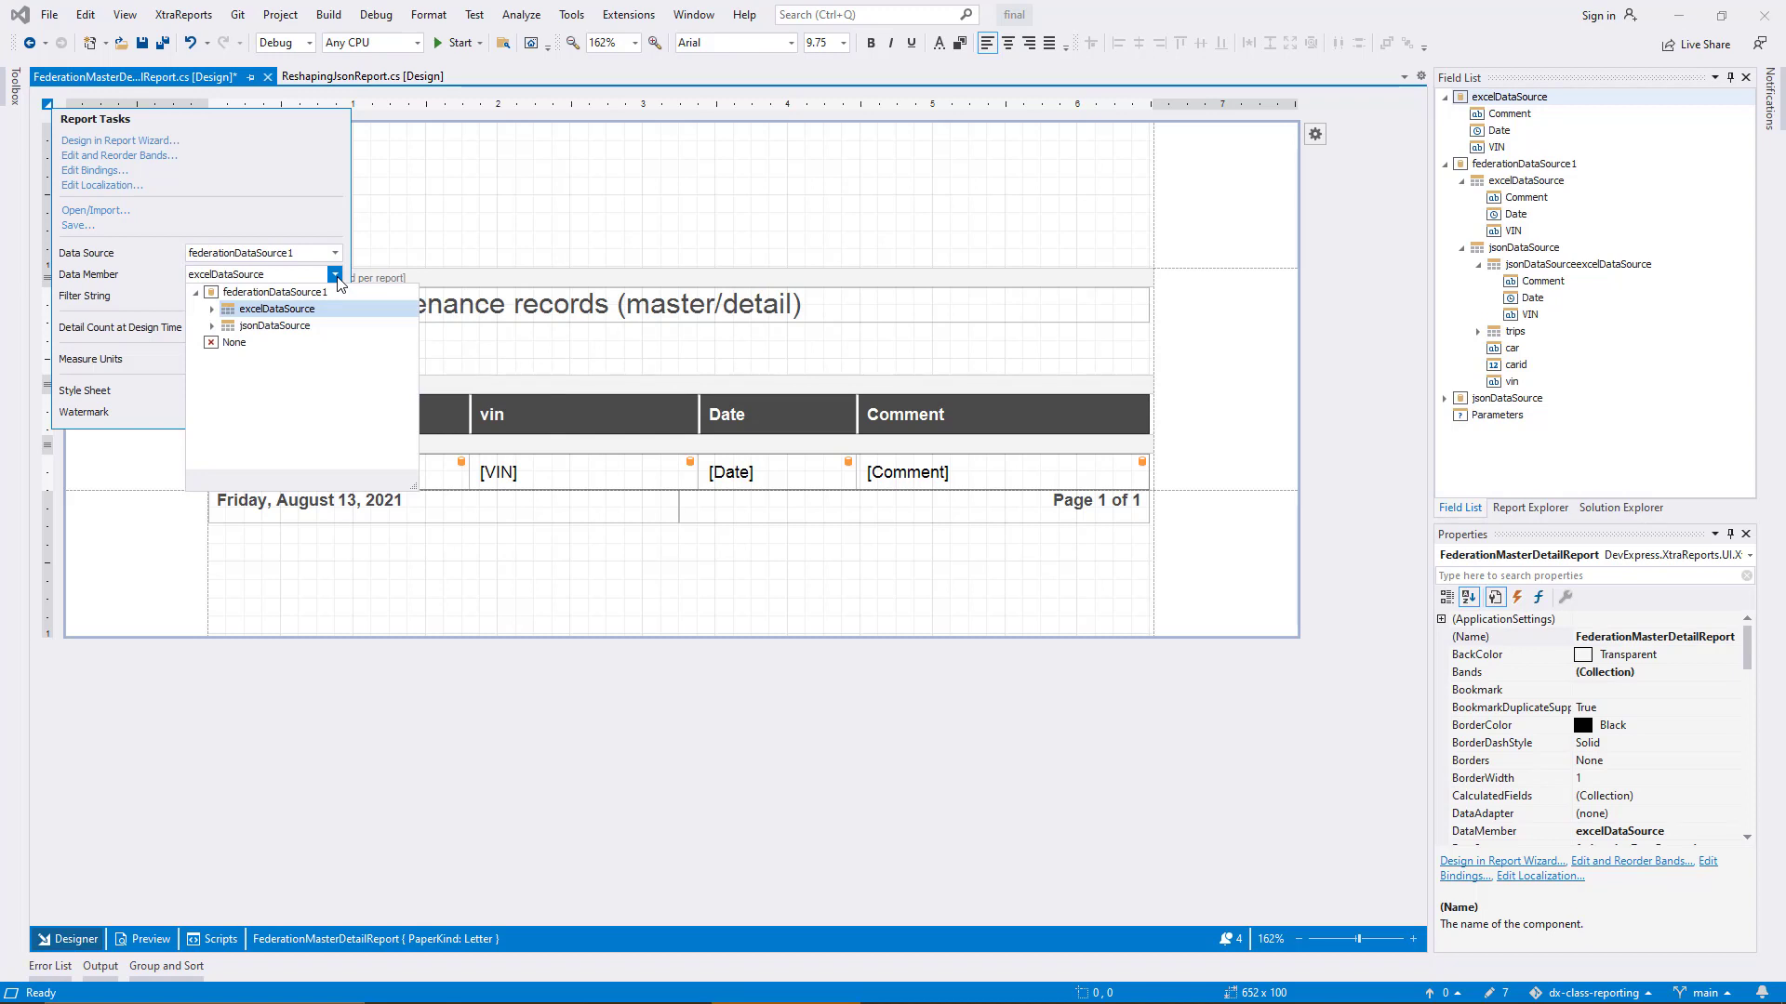
Make jsonDataSource the data member and insert a detail report on jsonDataSourceexcelDataSource.
{"action": "left_click", "coordinate": [312, 333]}
{"action": "left_click", "coordinate": [633, 386]}
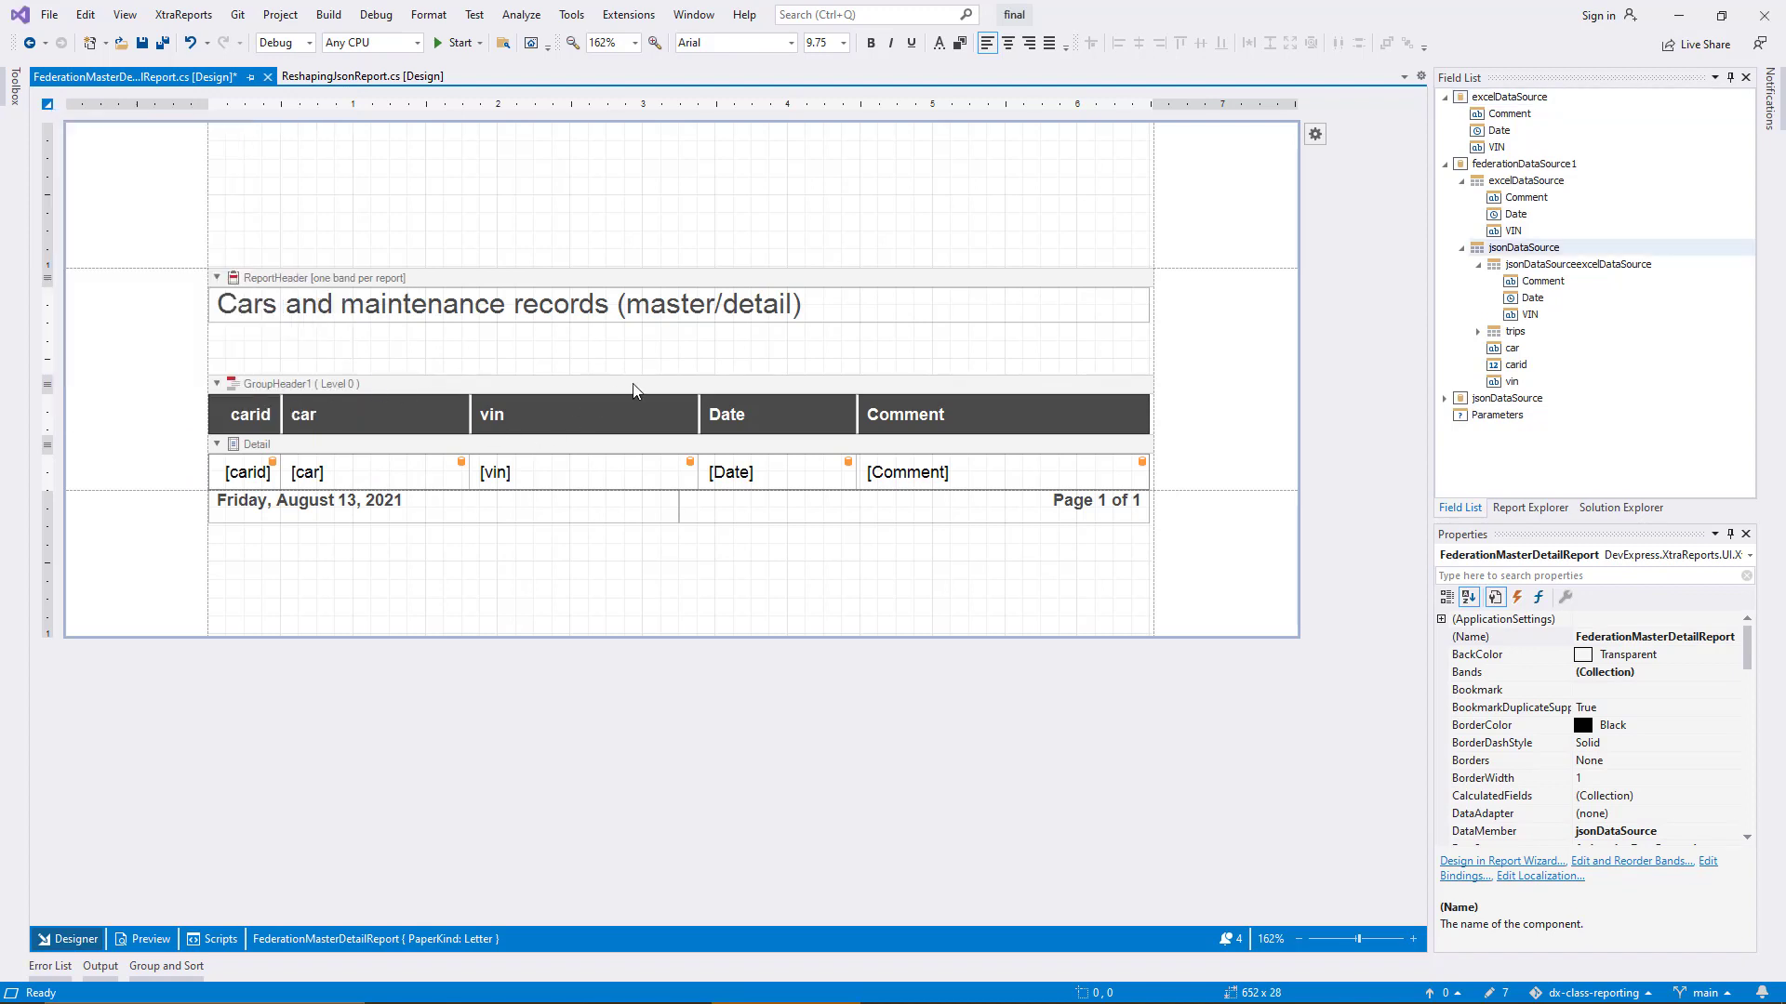
{"action": "right_click", "coordinate": [677, 445]}
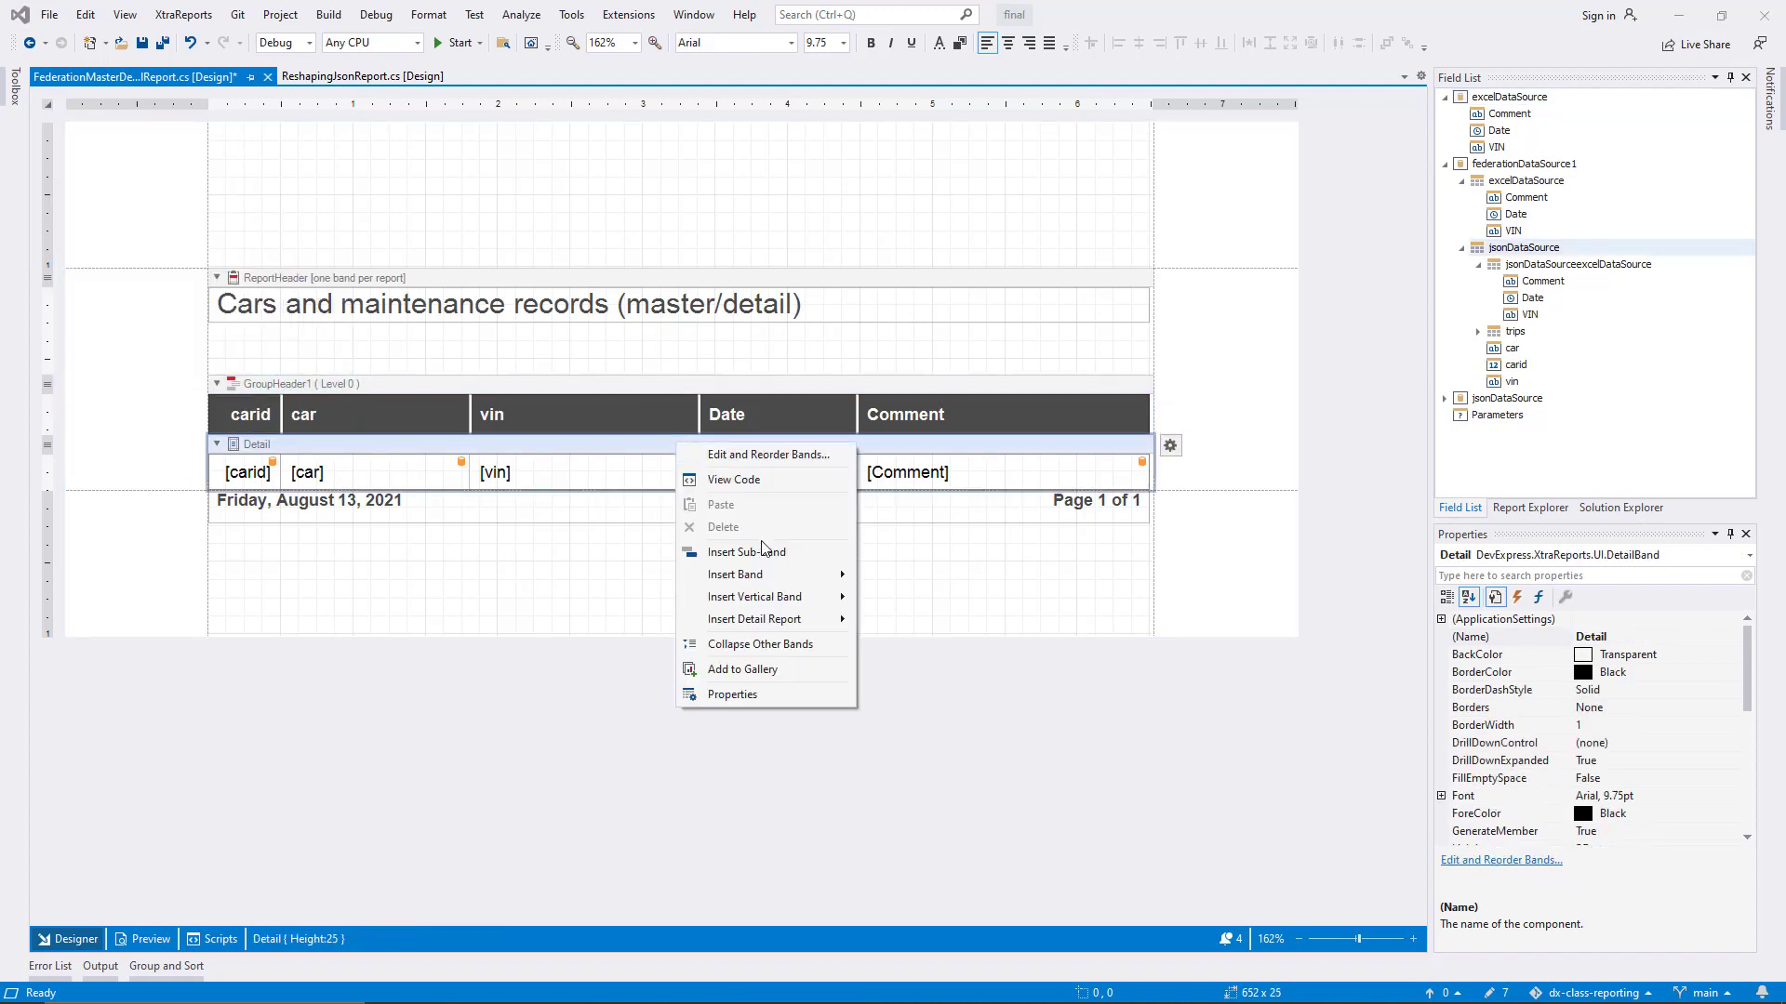
{"action": "mouse_move", "coordinate": [791, 619]}
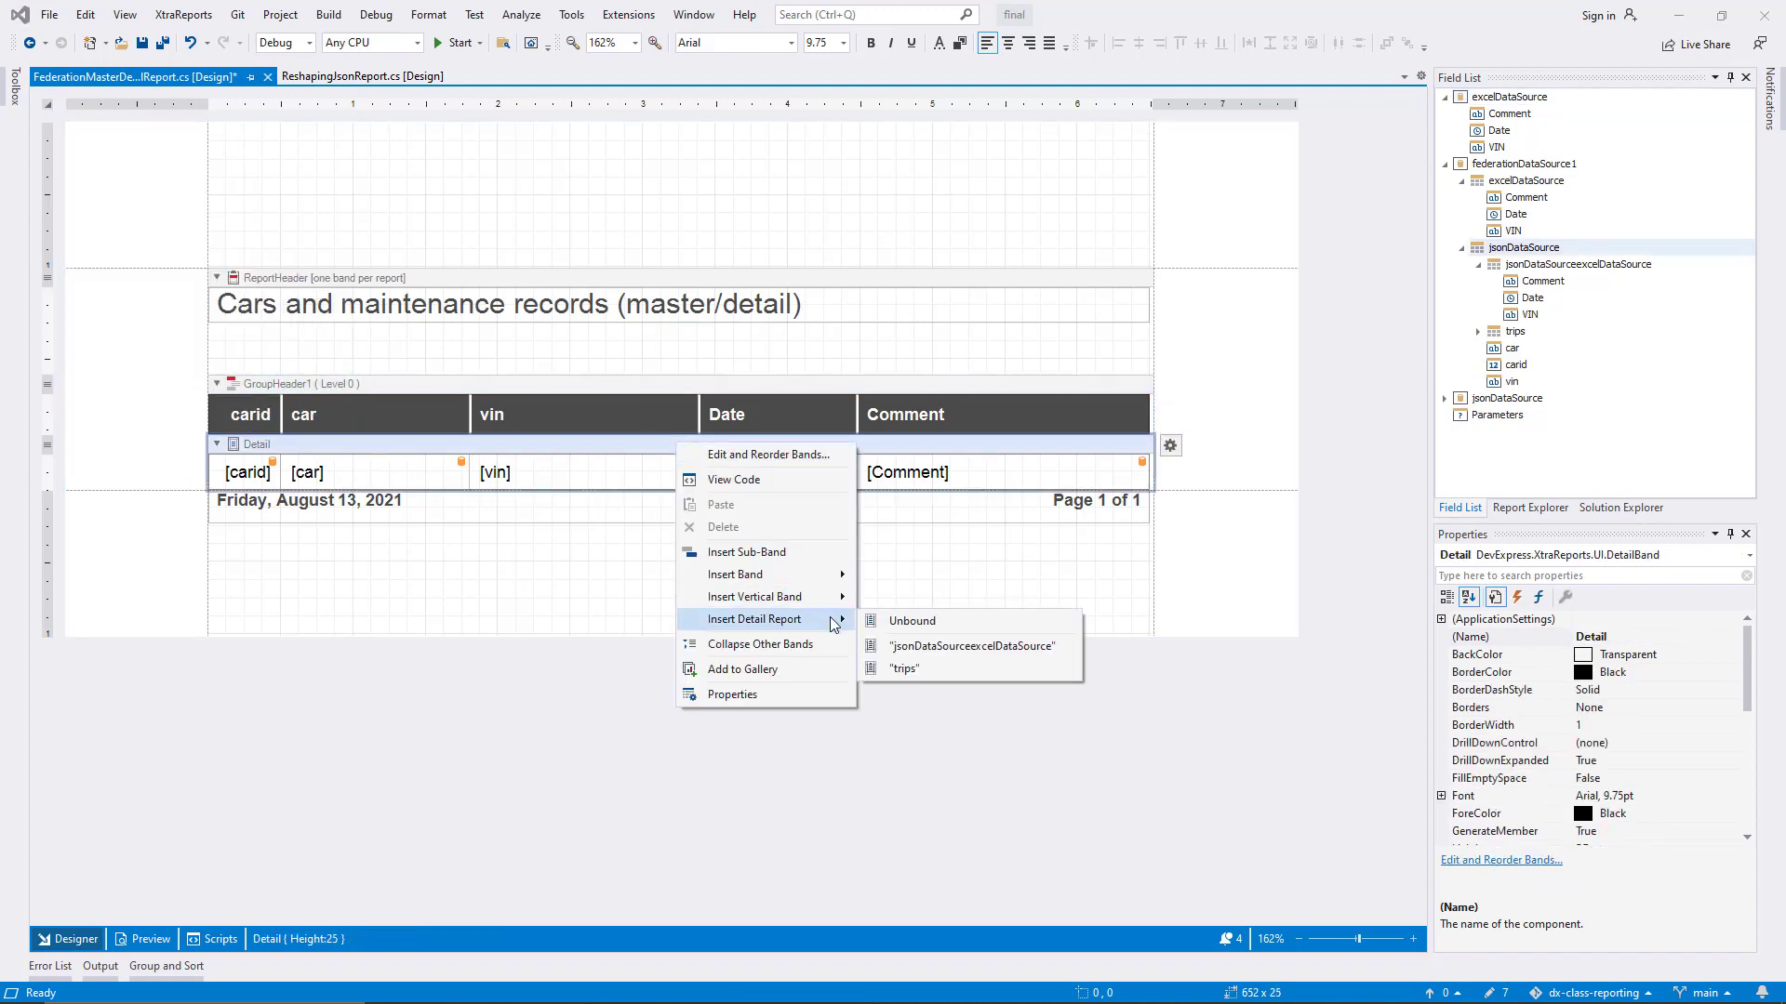
{"action": "left_click", "coordinate": [972, 646]}
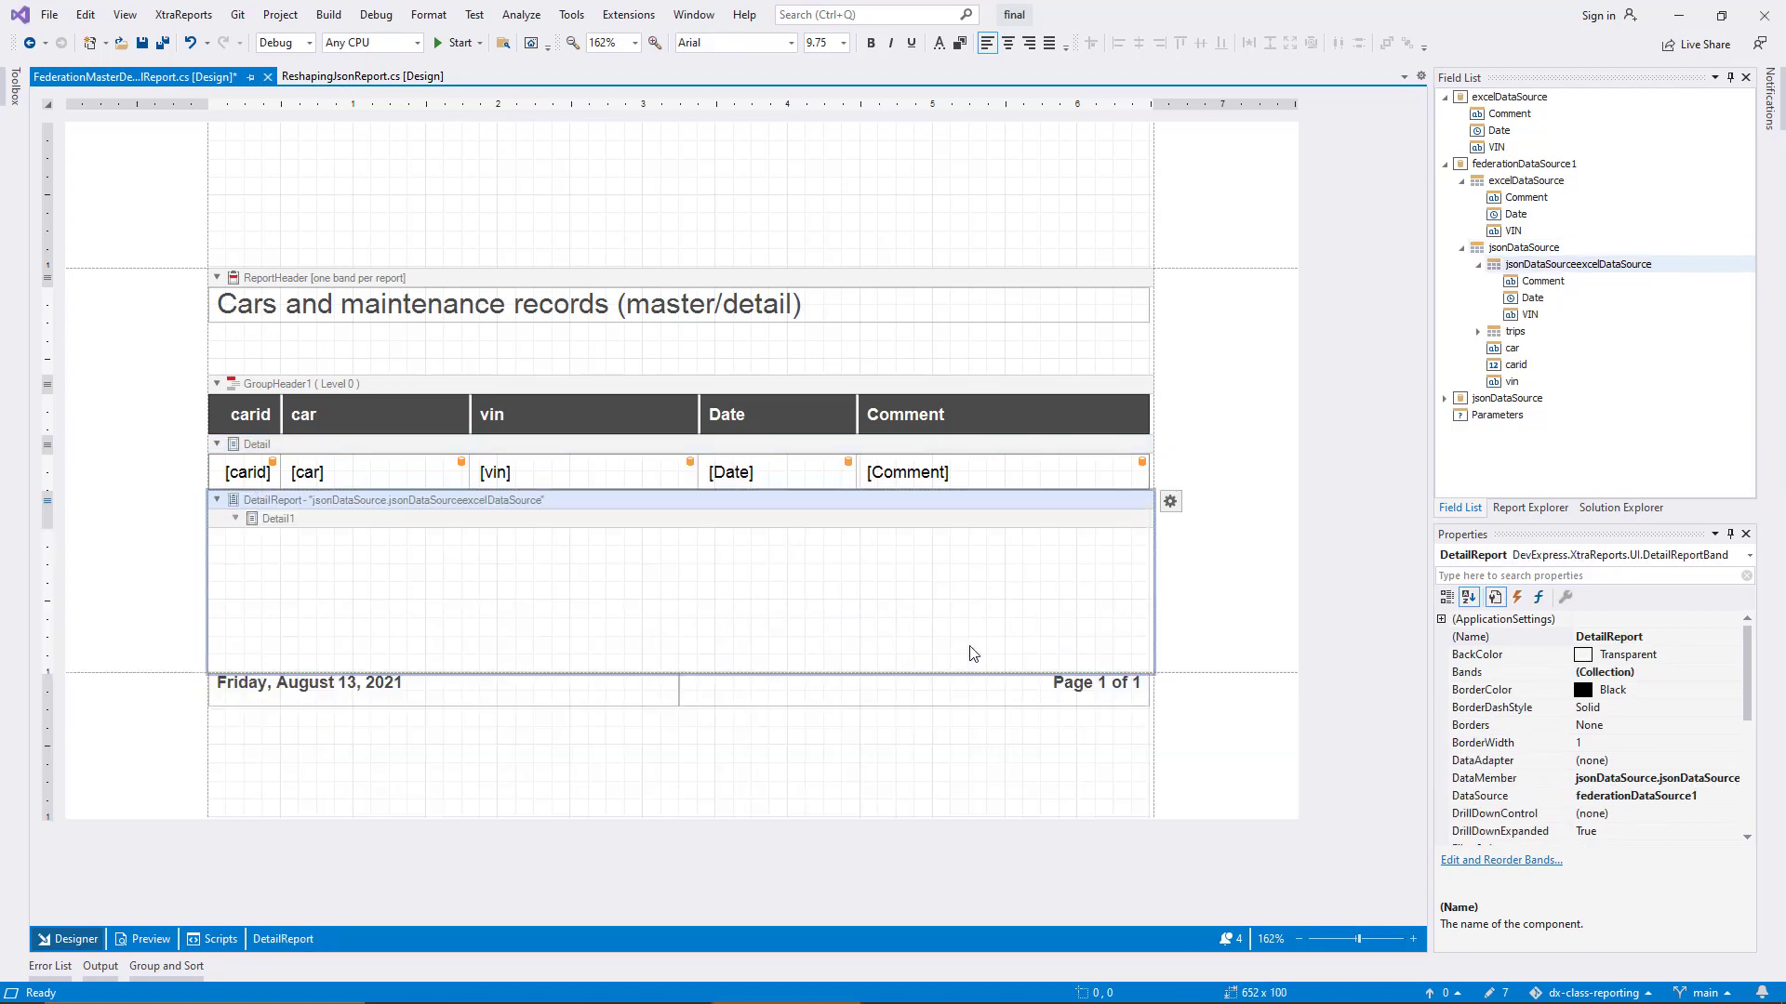
Drop Comment, Date and VIN into Detail1, align the table under vin, and shrink the band.
{"action": "left_click", "coordinate": [1531, 317]}
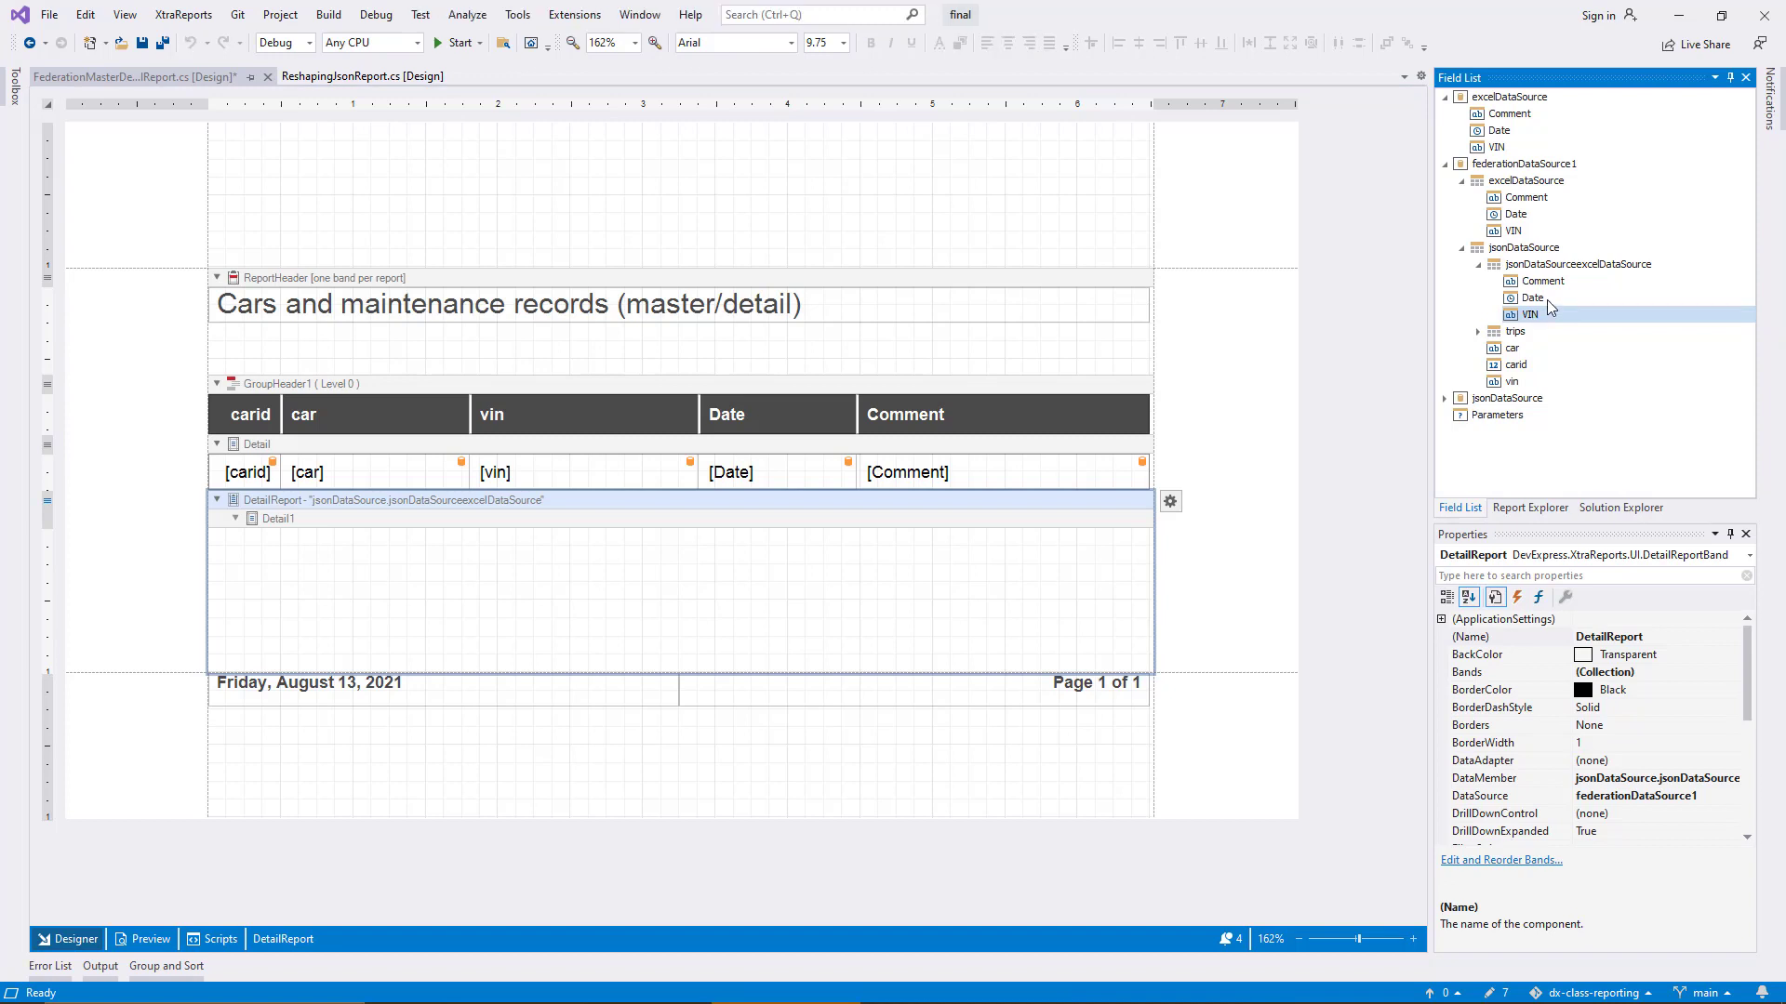
{"action": "left_click", "coordinate": [1547, 299], "text": "shift"}
{"action": "left_click", "coordinate": [1565, 282], "text": "shift"}
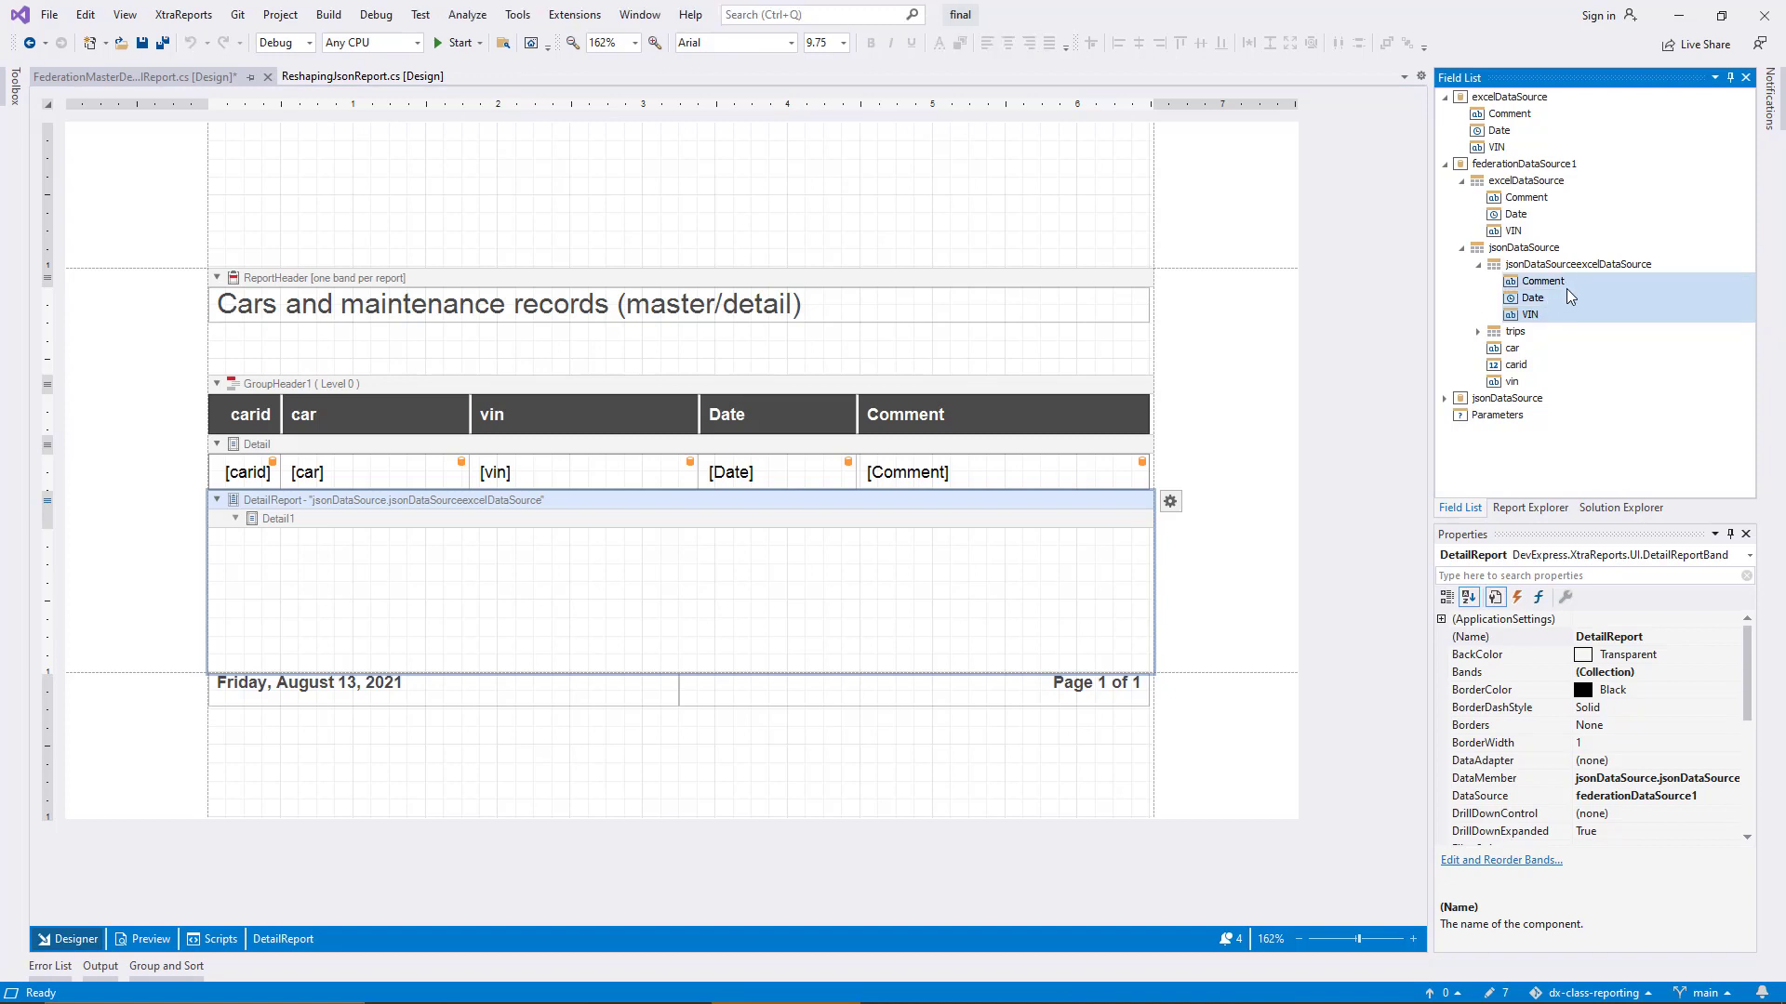
{"action": "left_click_drag", "start_coordinate": [1564, 314], "coordinate": [1123, 549]}
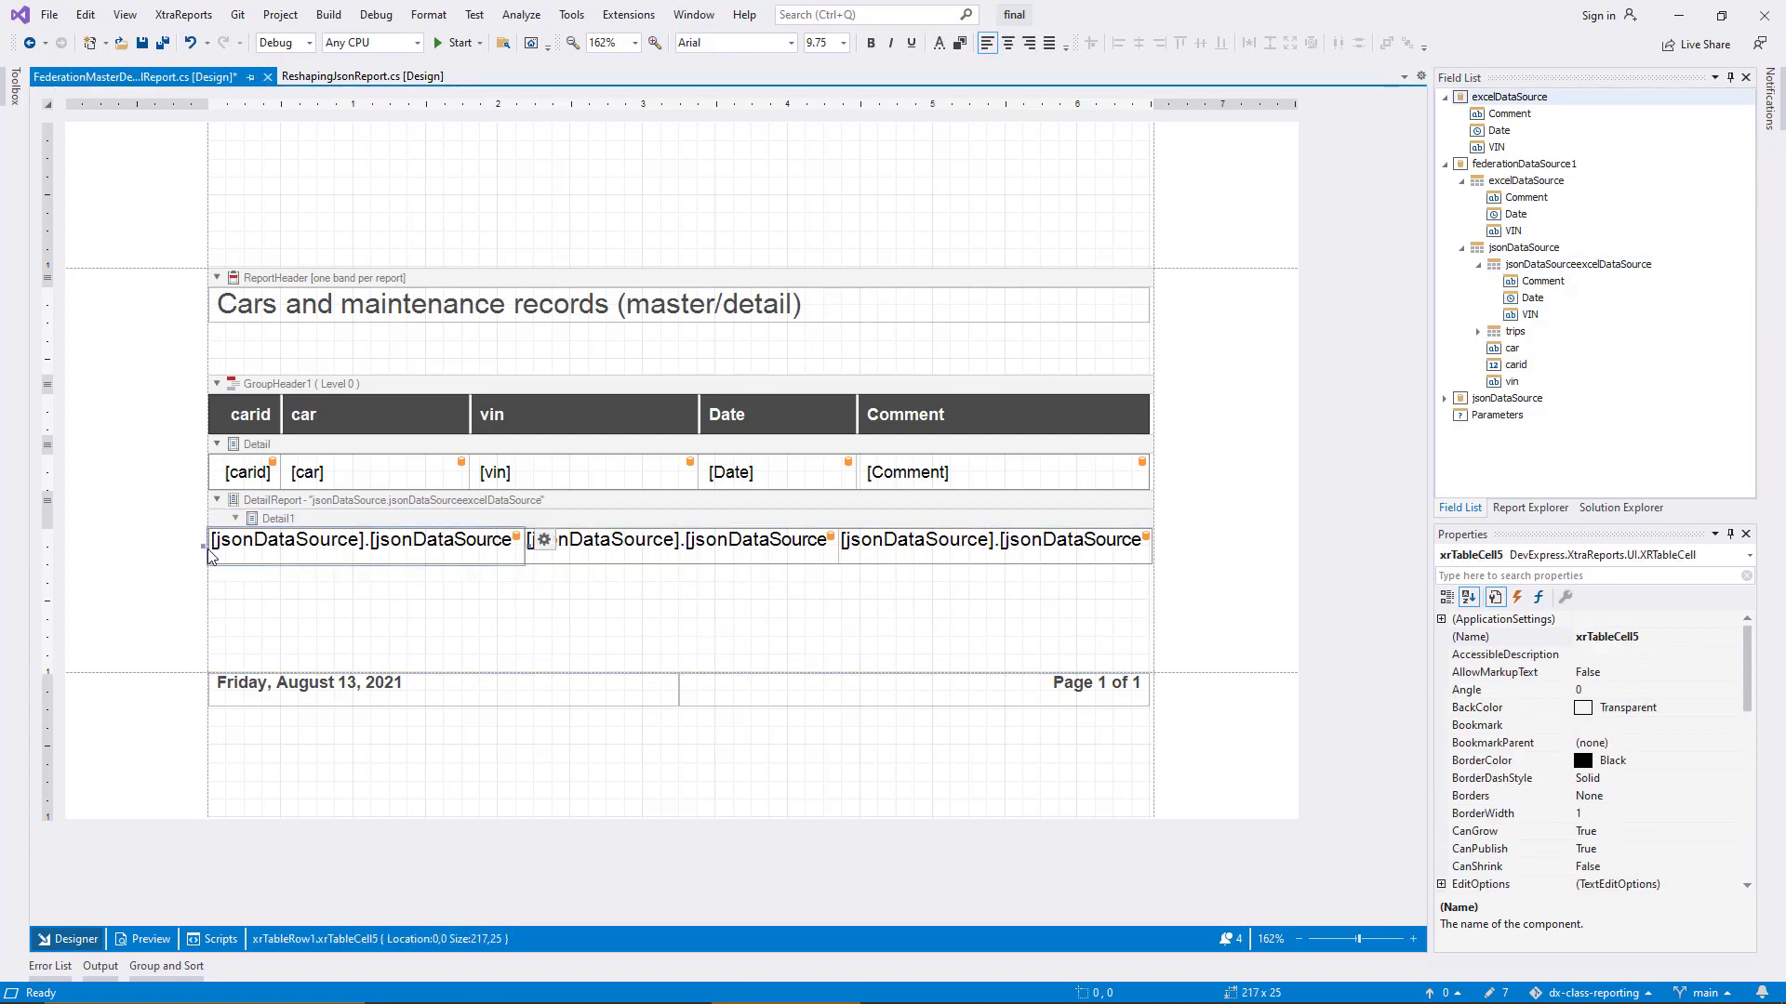
{"action": "left_click", "coordinate": [344, 544]}
{"action": "left_click_drag", "start_coordinate": [344, 544], "coordinate": [697, 544]}
{"action": "left_click_drag", "start_coordinate": [433, 544], "coordinate": [468, 544]}
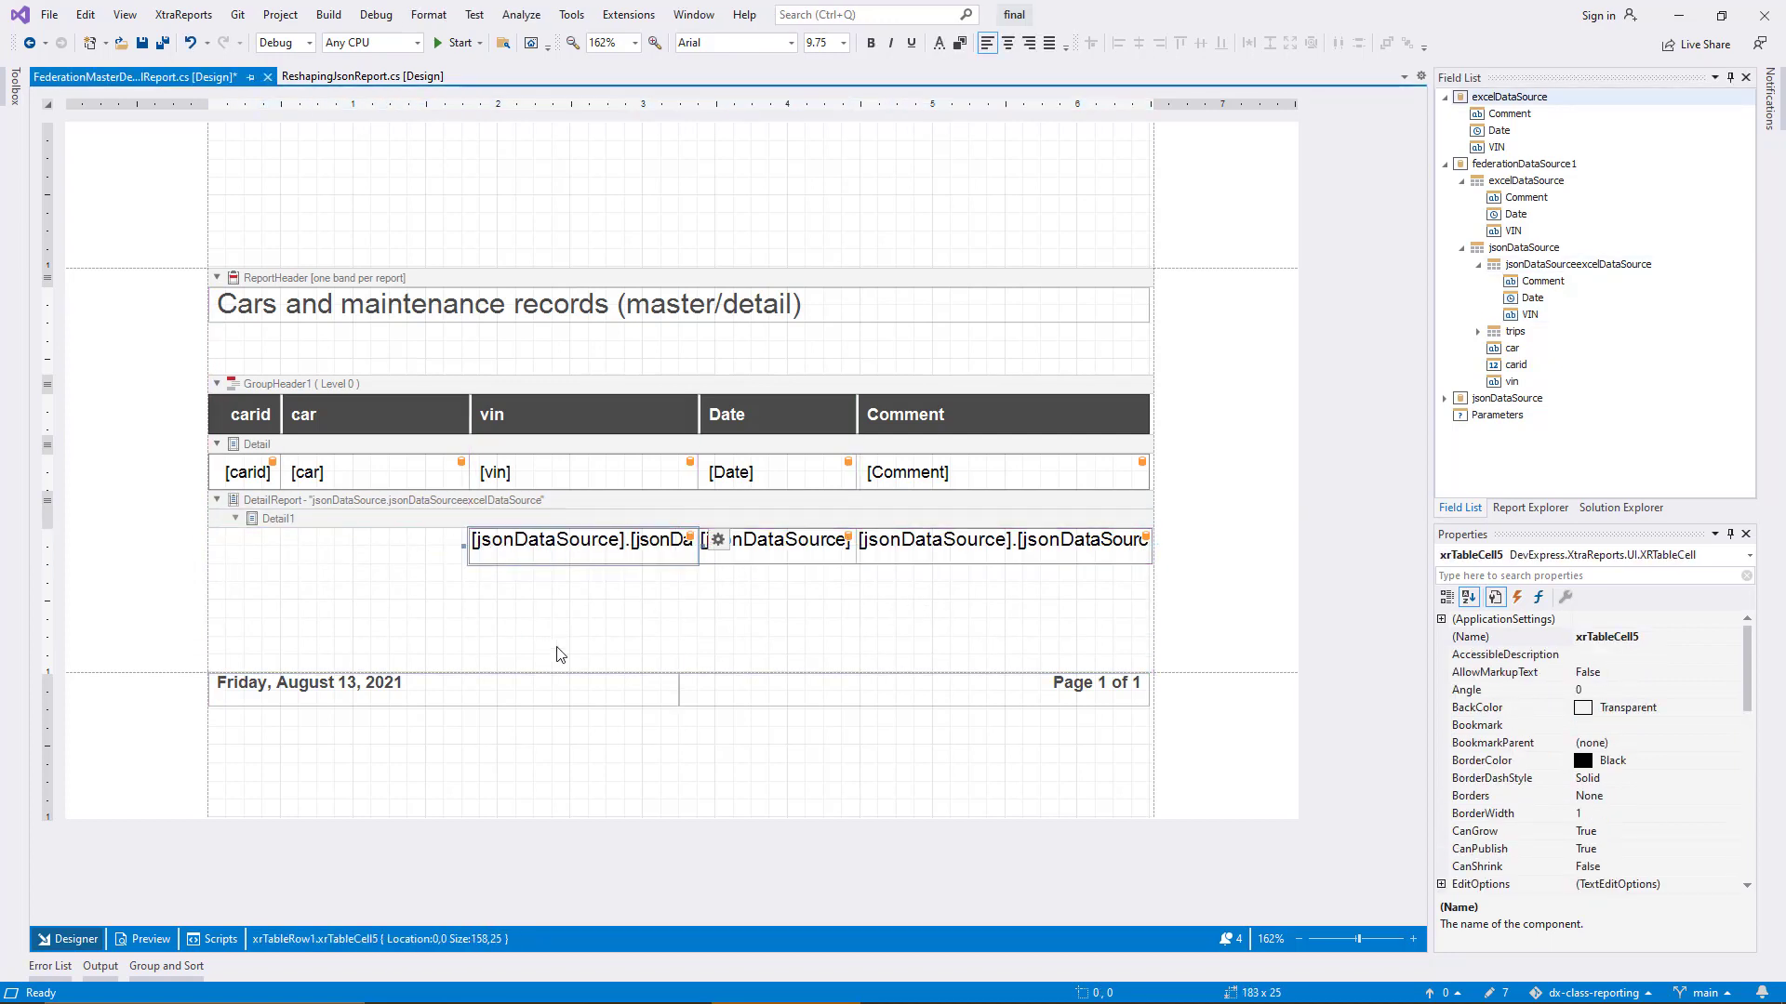
{"action": "left_click_drag", "start_coordinate": [564, 666], "coordinate": [568, 563]}
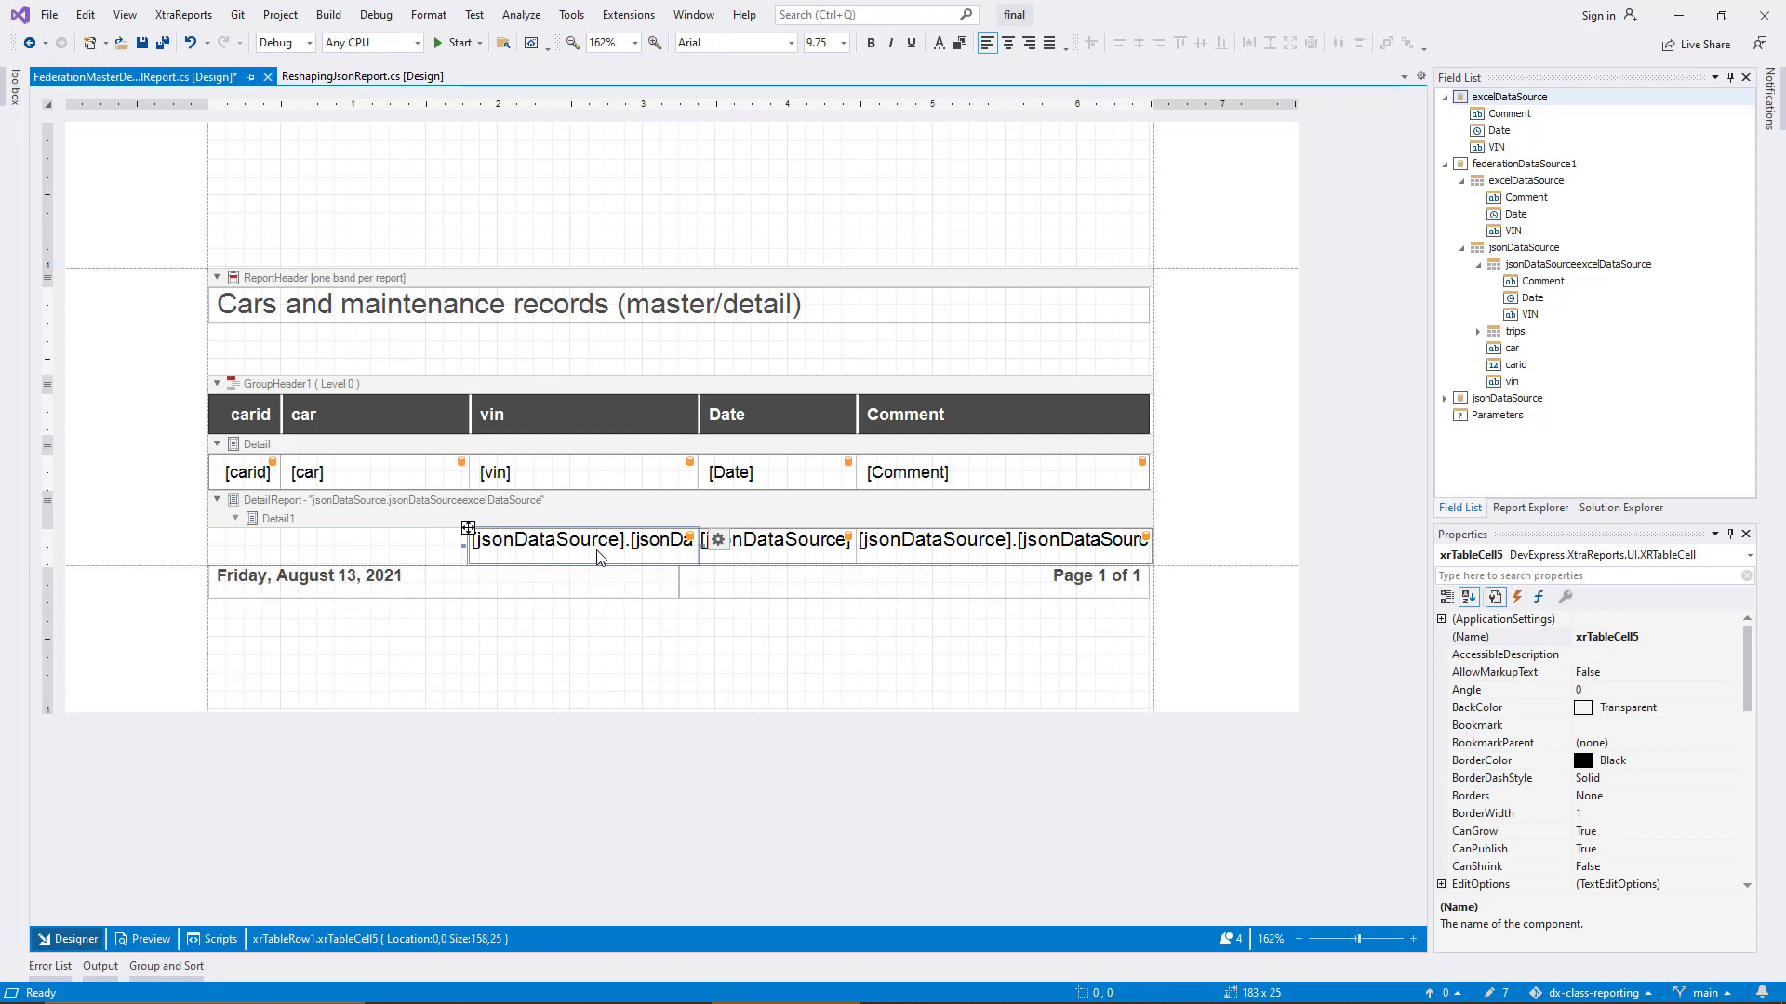
{"action": "left_click", "coordinate": [623, 478]}
Set the Style property of all three Detail1 cells to DetailData1.
{"action": "left_click_drag", "start_coordinate": [1745, 688], "coordinate": [1745, 842]}
{"action": "double_click", "coordinate": [1509, 676]}
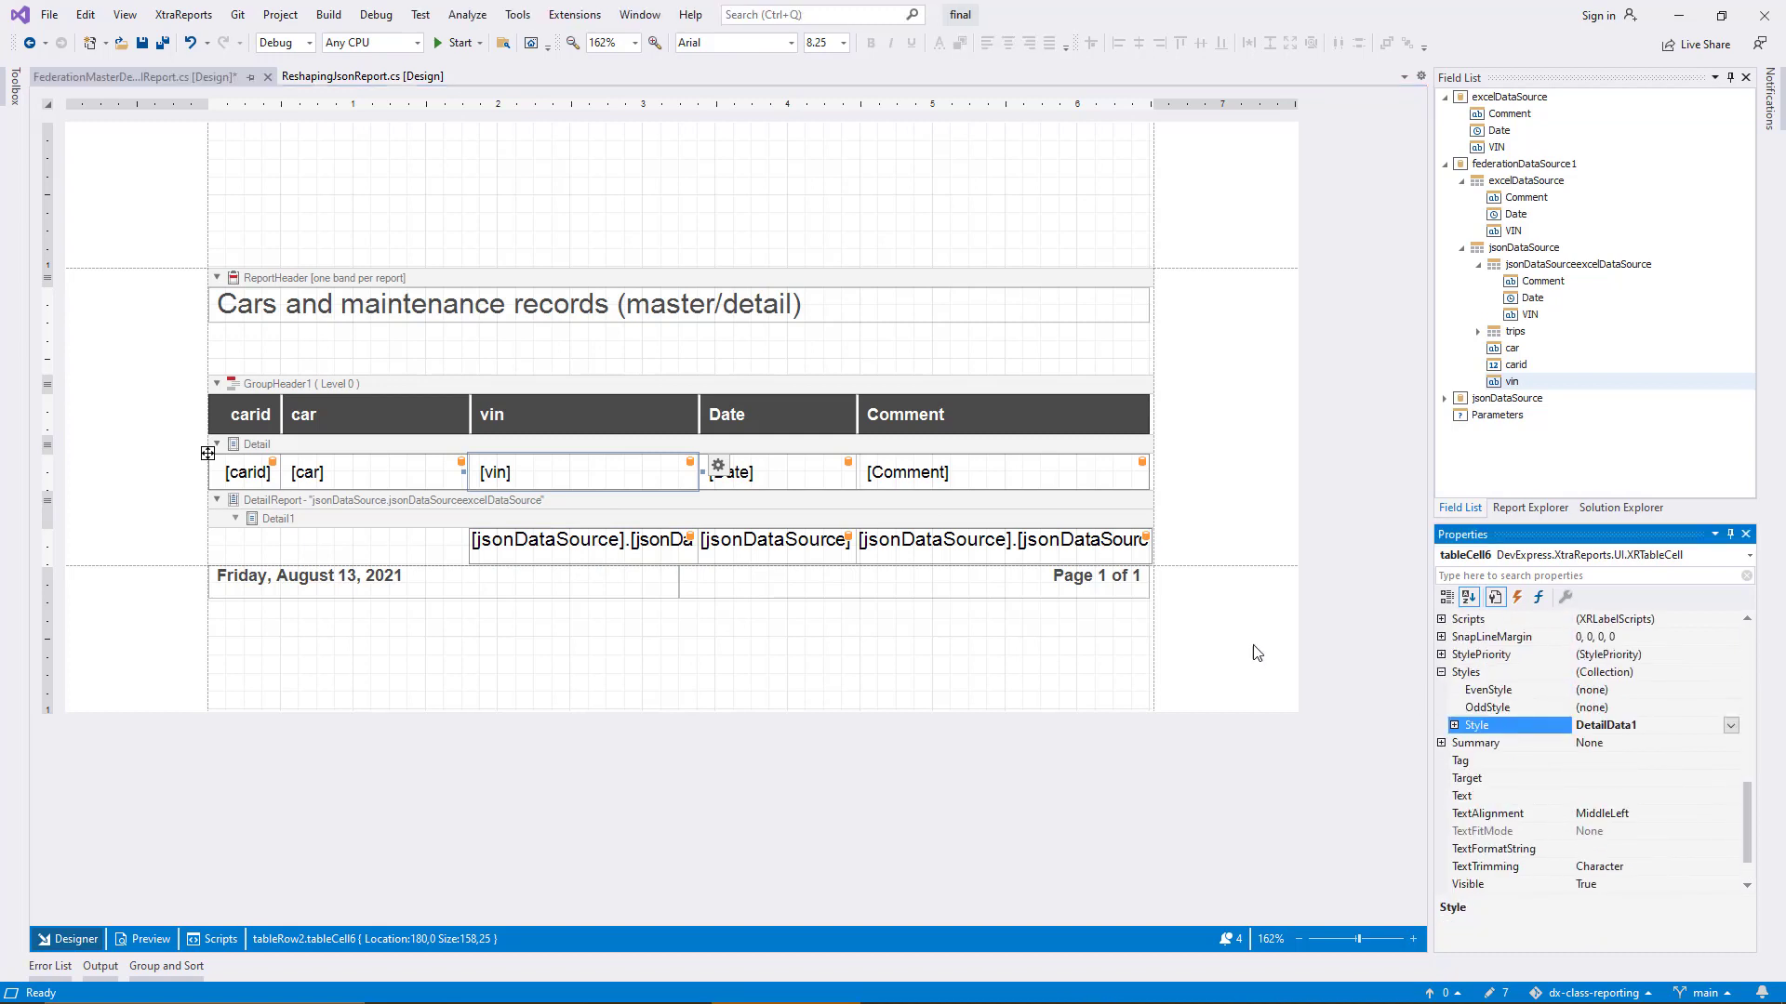
{"action": "left_click", "coordinate": [665, 558]}
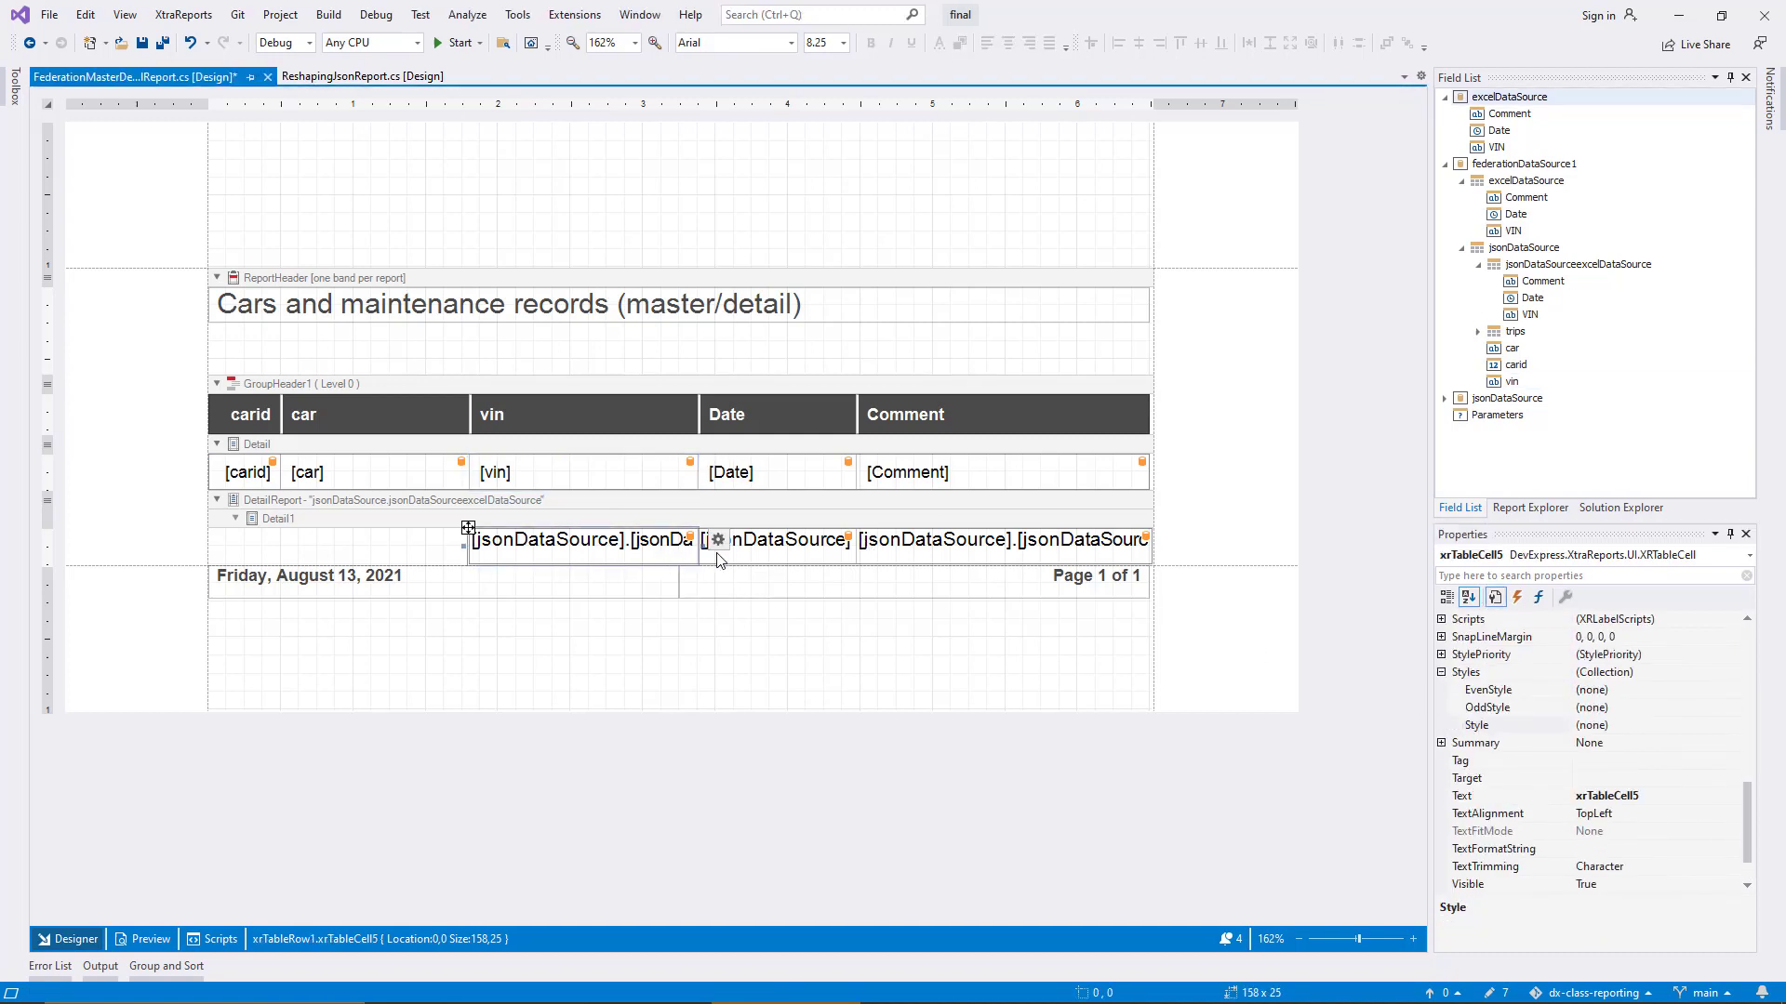
{"action": "left_click", "coordinate": [952, 558]}
{"action": "left_click", "coordinate": [1640, 734]}
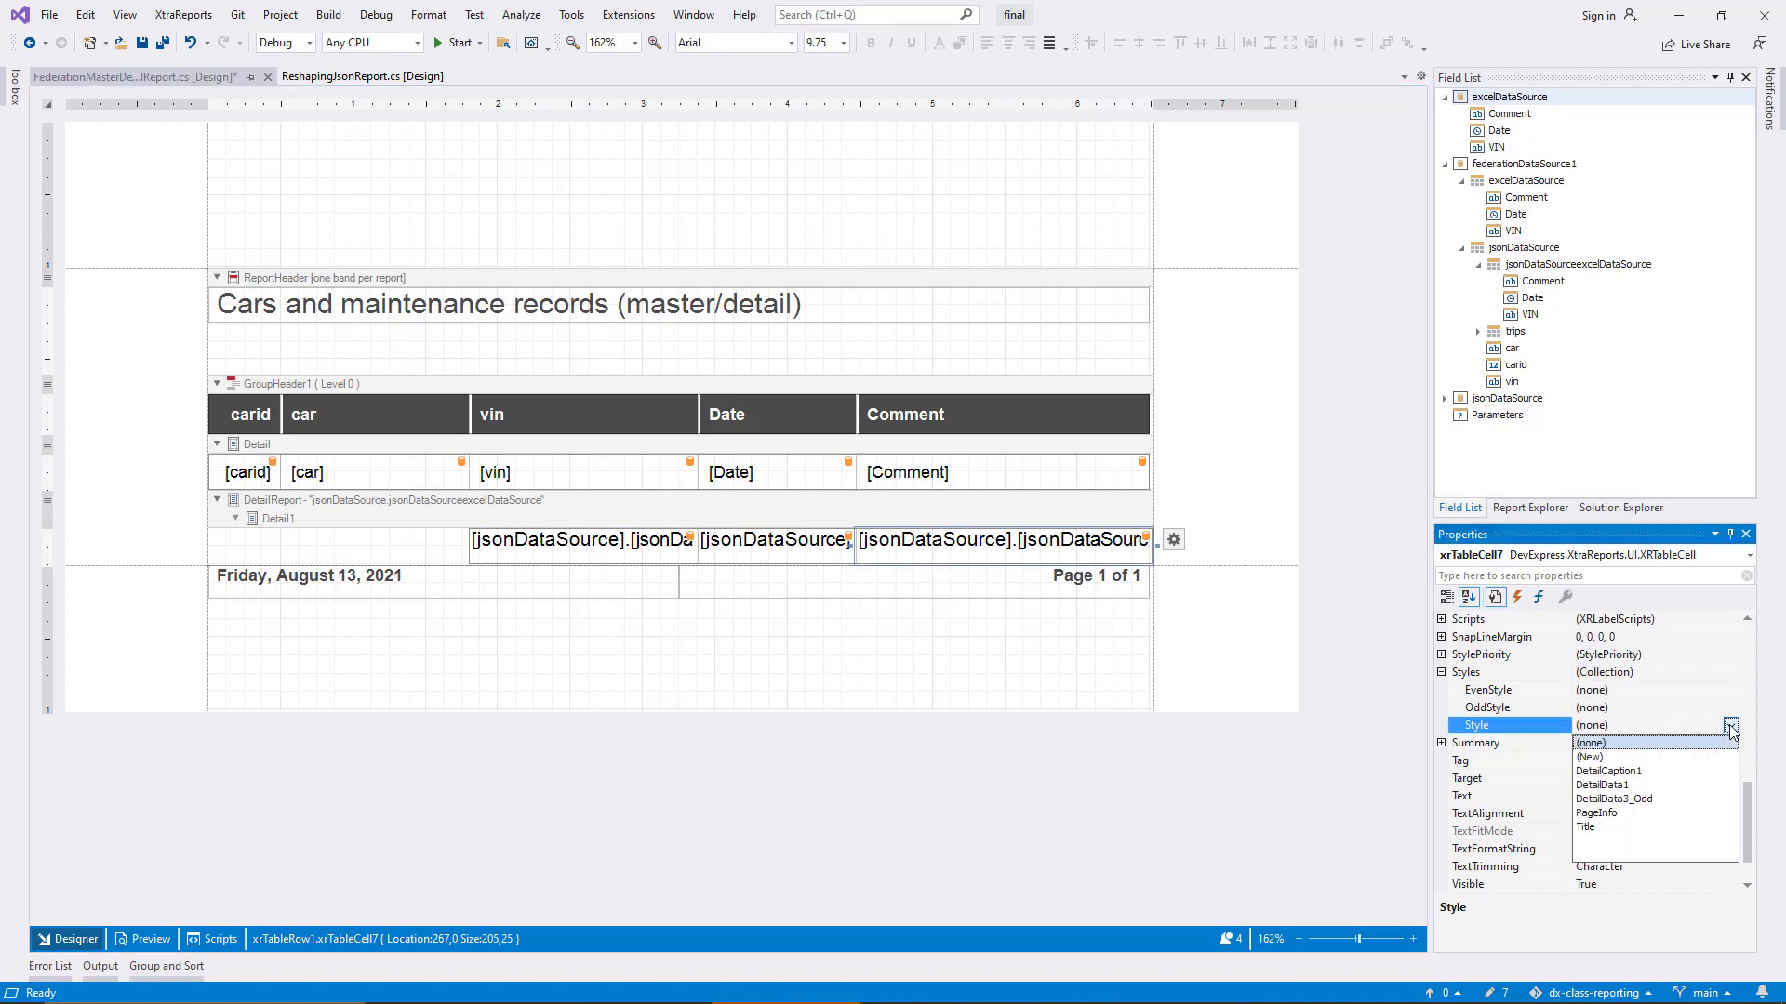
{"action": "left_click", "coordinate": [1609, 786]}
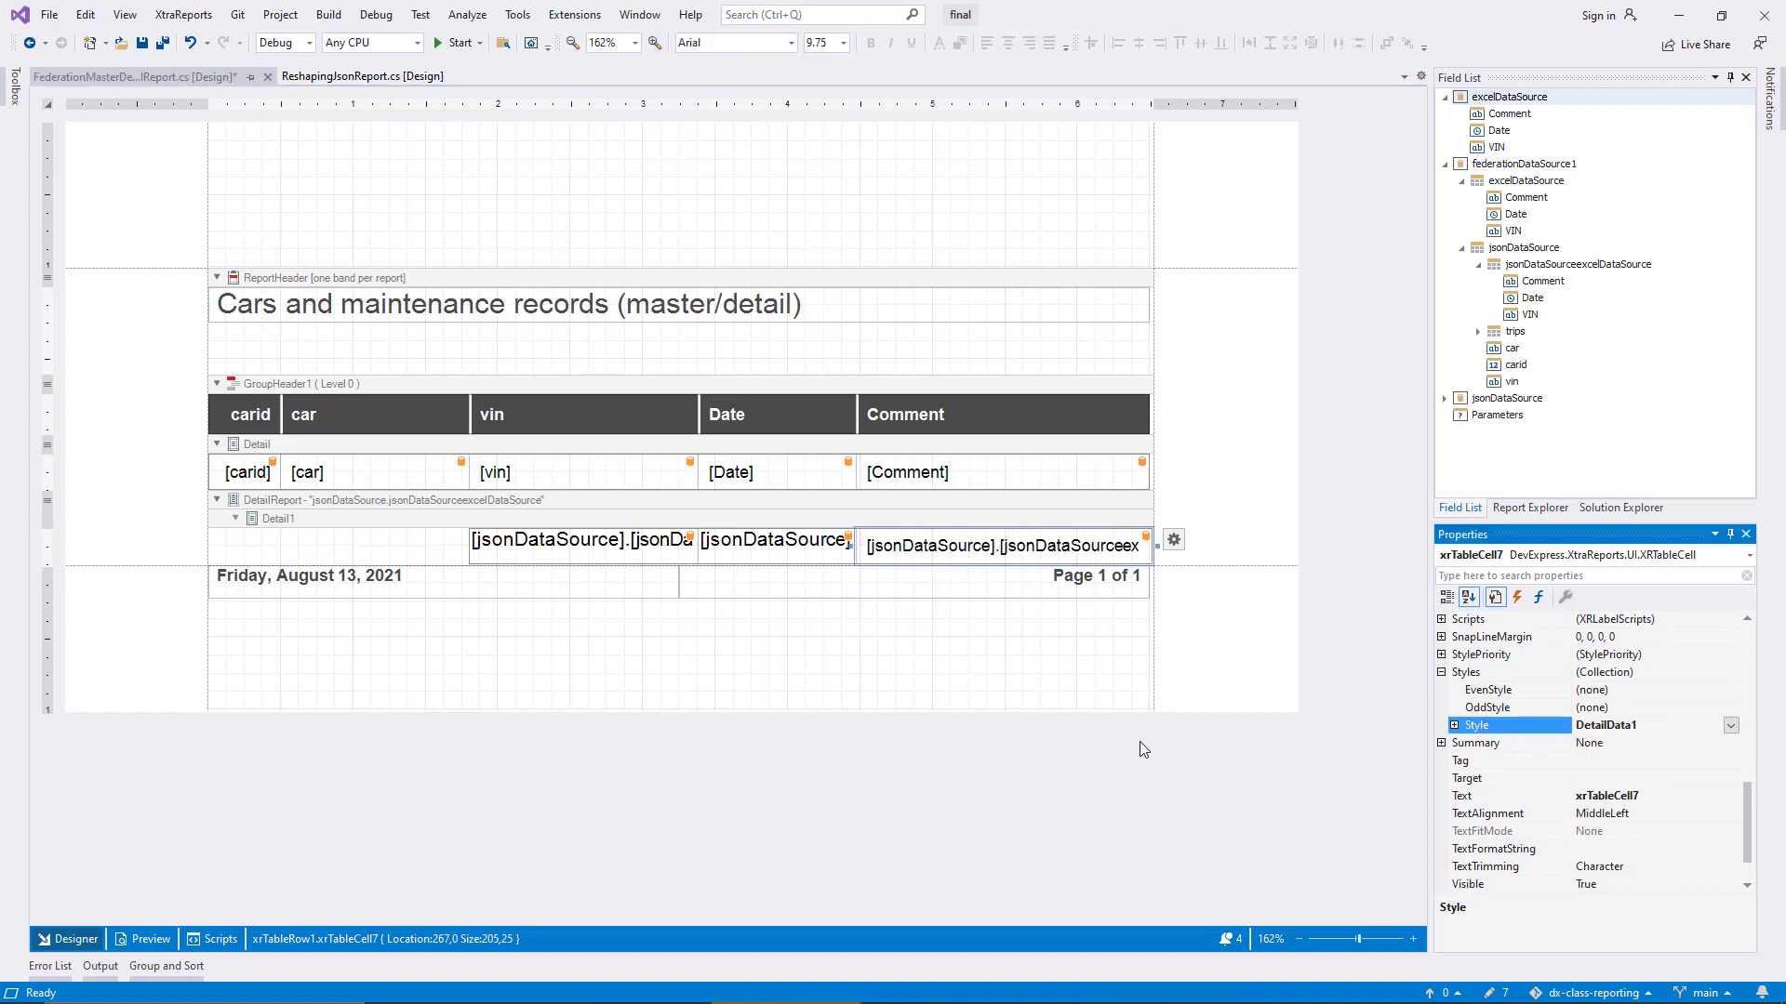
{"action": "left_click", "coordinate": [776, 558]}
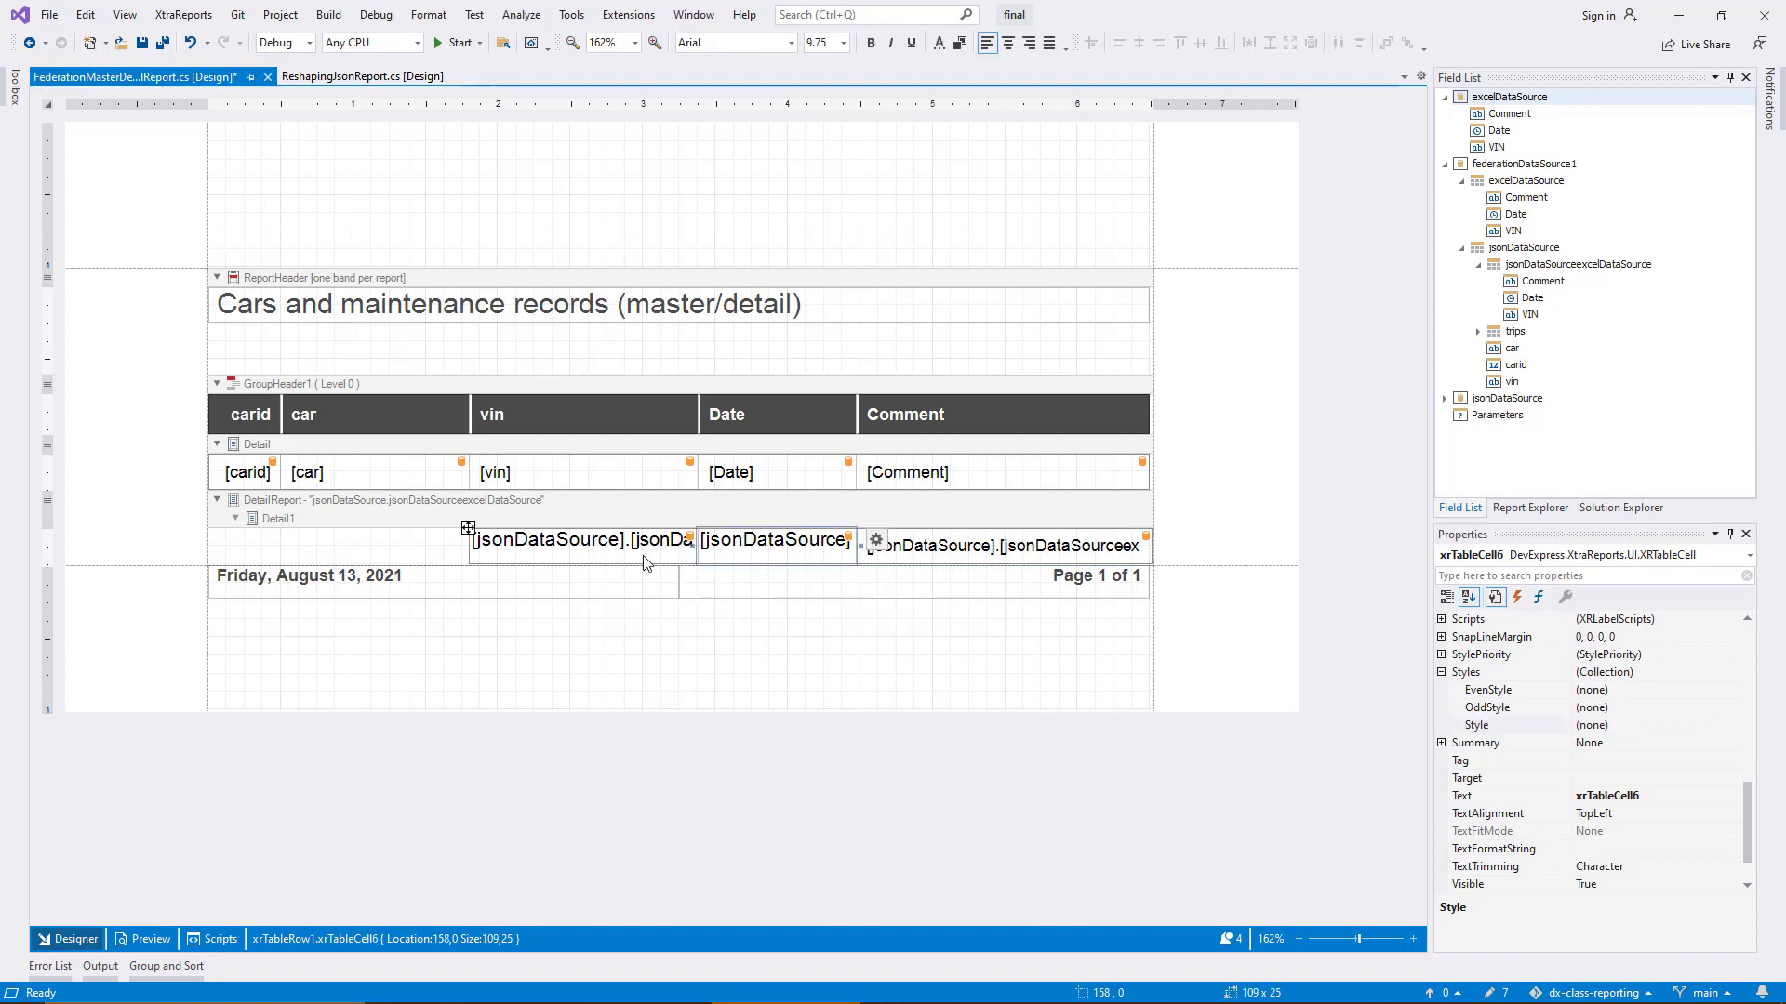
{"action": "left_click", "coordinate": [1714, 725]}
{"action": "left_click", "coordinate": [1731, 725]}
{"action": "left_click", "coordinate": [1665, 790]}
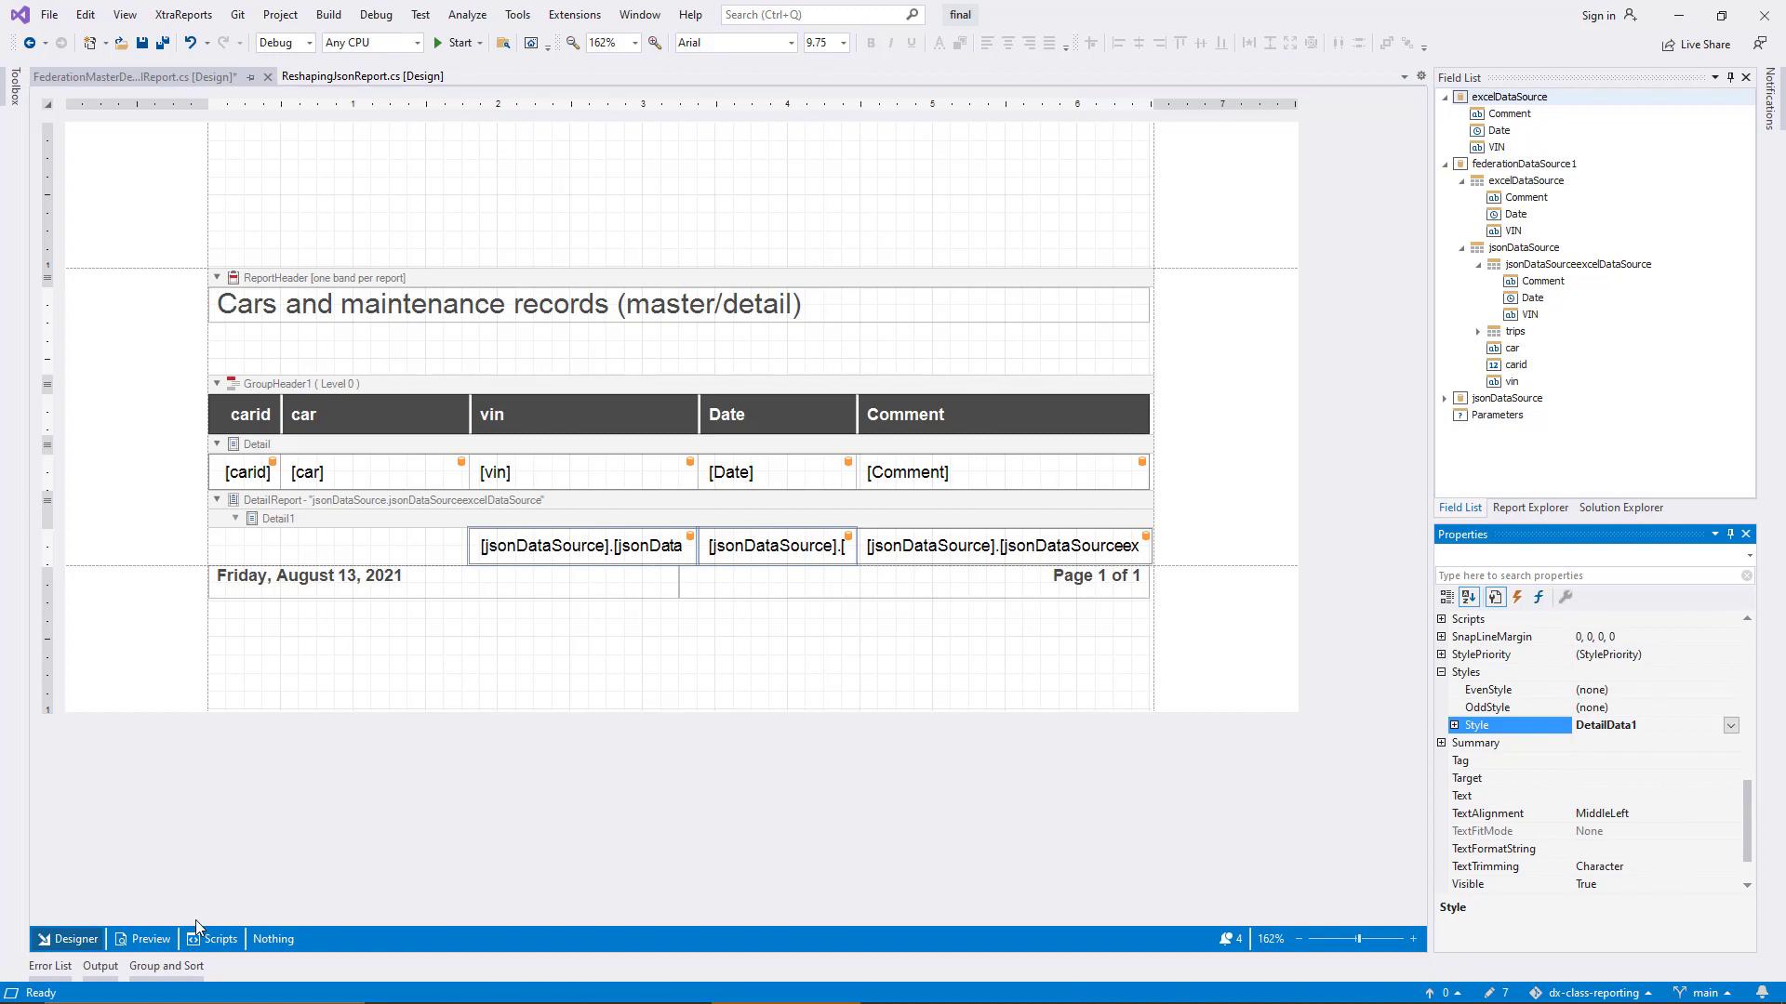
Preview the finished master-detail report with its related maintenance rows.
{"action": "left_click", "coordinate": [144, 939]}
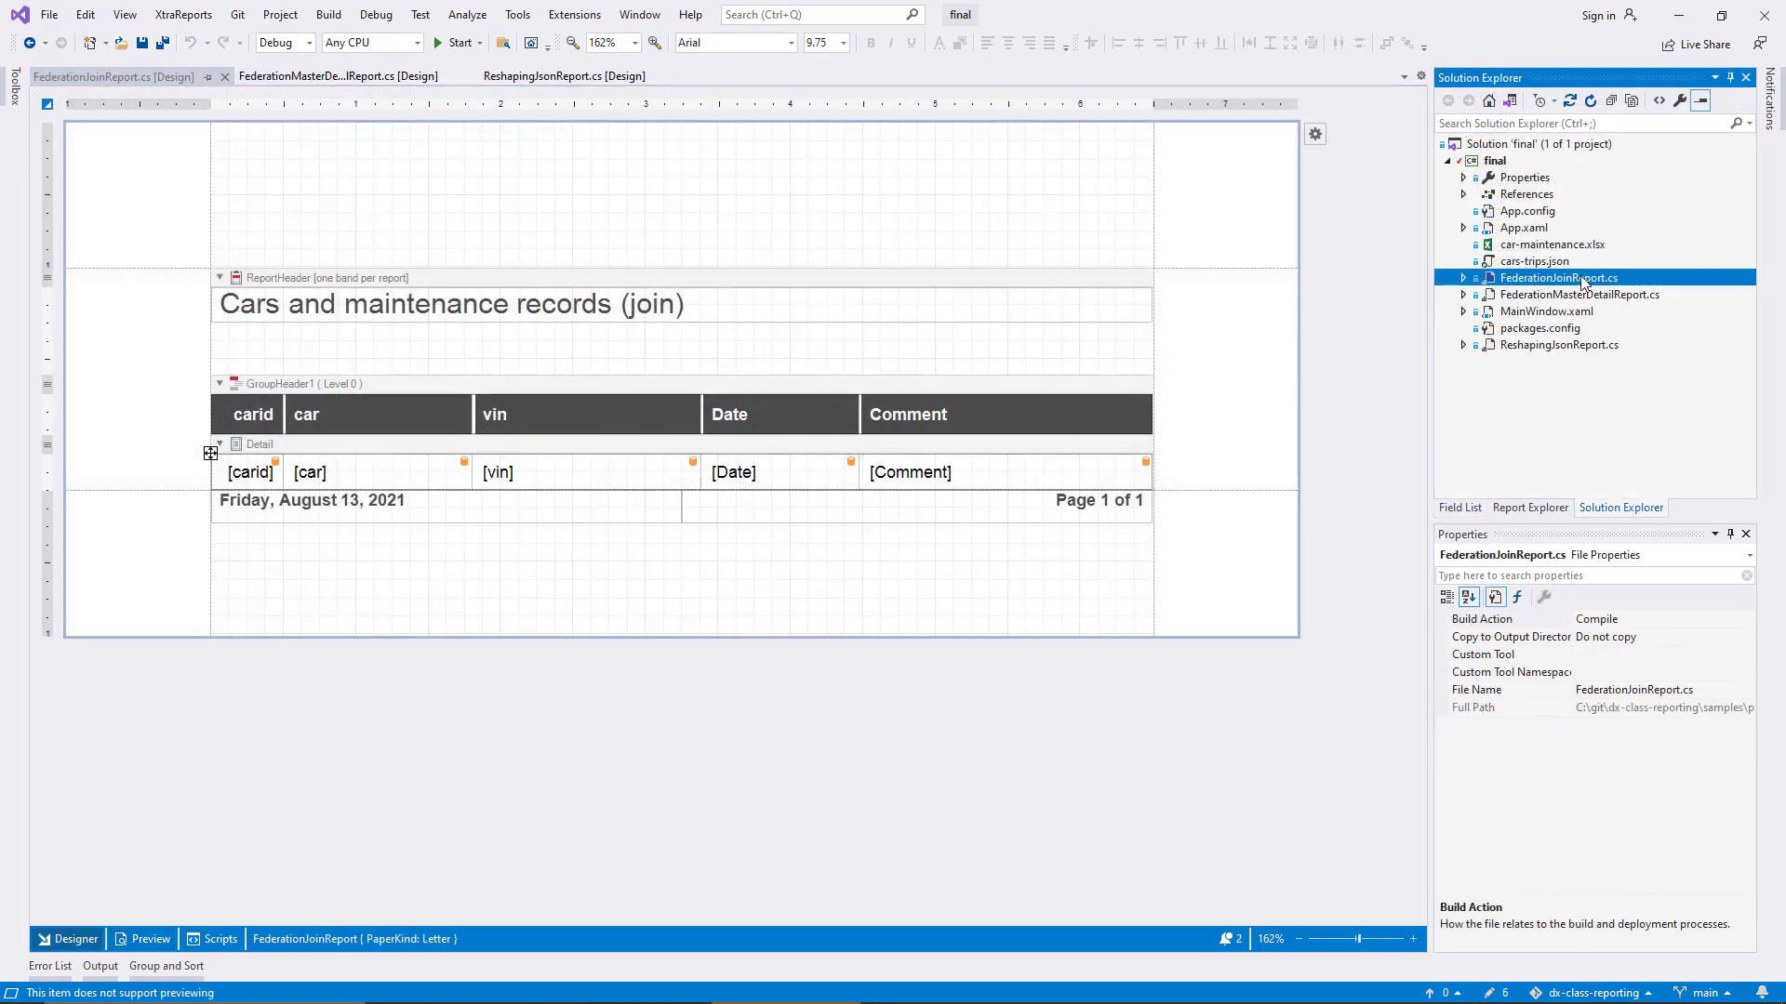
Check the Join report's JSON and Excel sources, then add a Data Federation source.
{"action": "left_click", "coordinate": [1461, 509]}
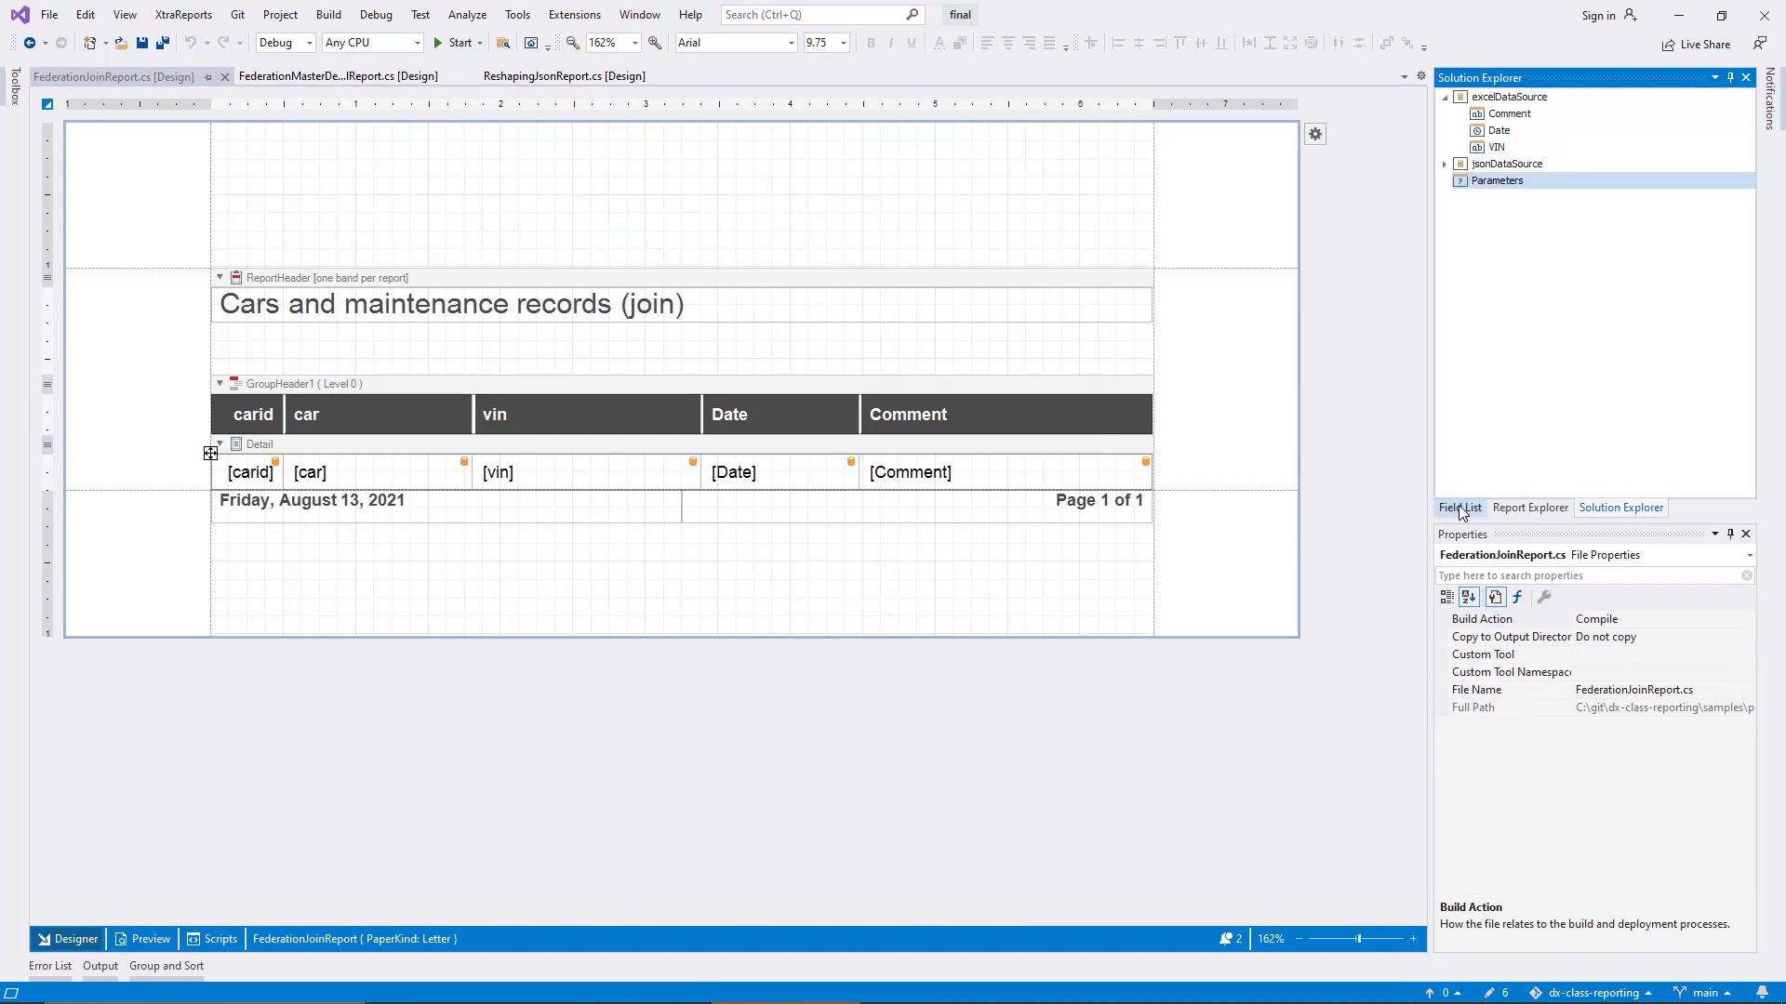
{"action": "left_click", "coordinate": [1525, 98]}
{"action": "left_click", "coordinate": [1533, 168]}
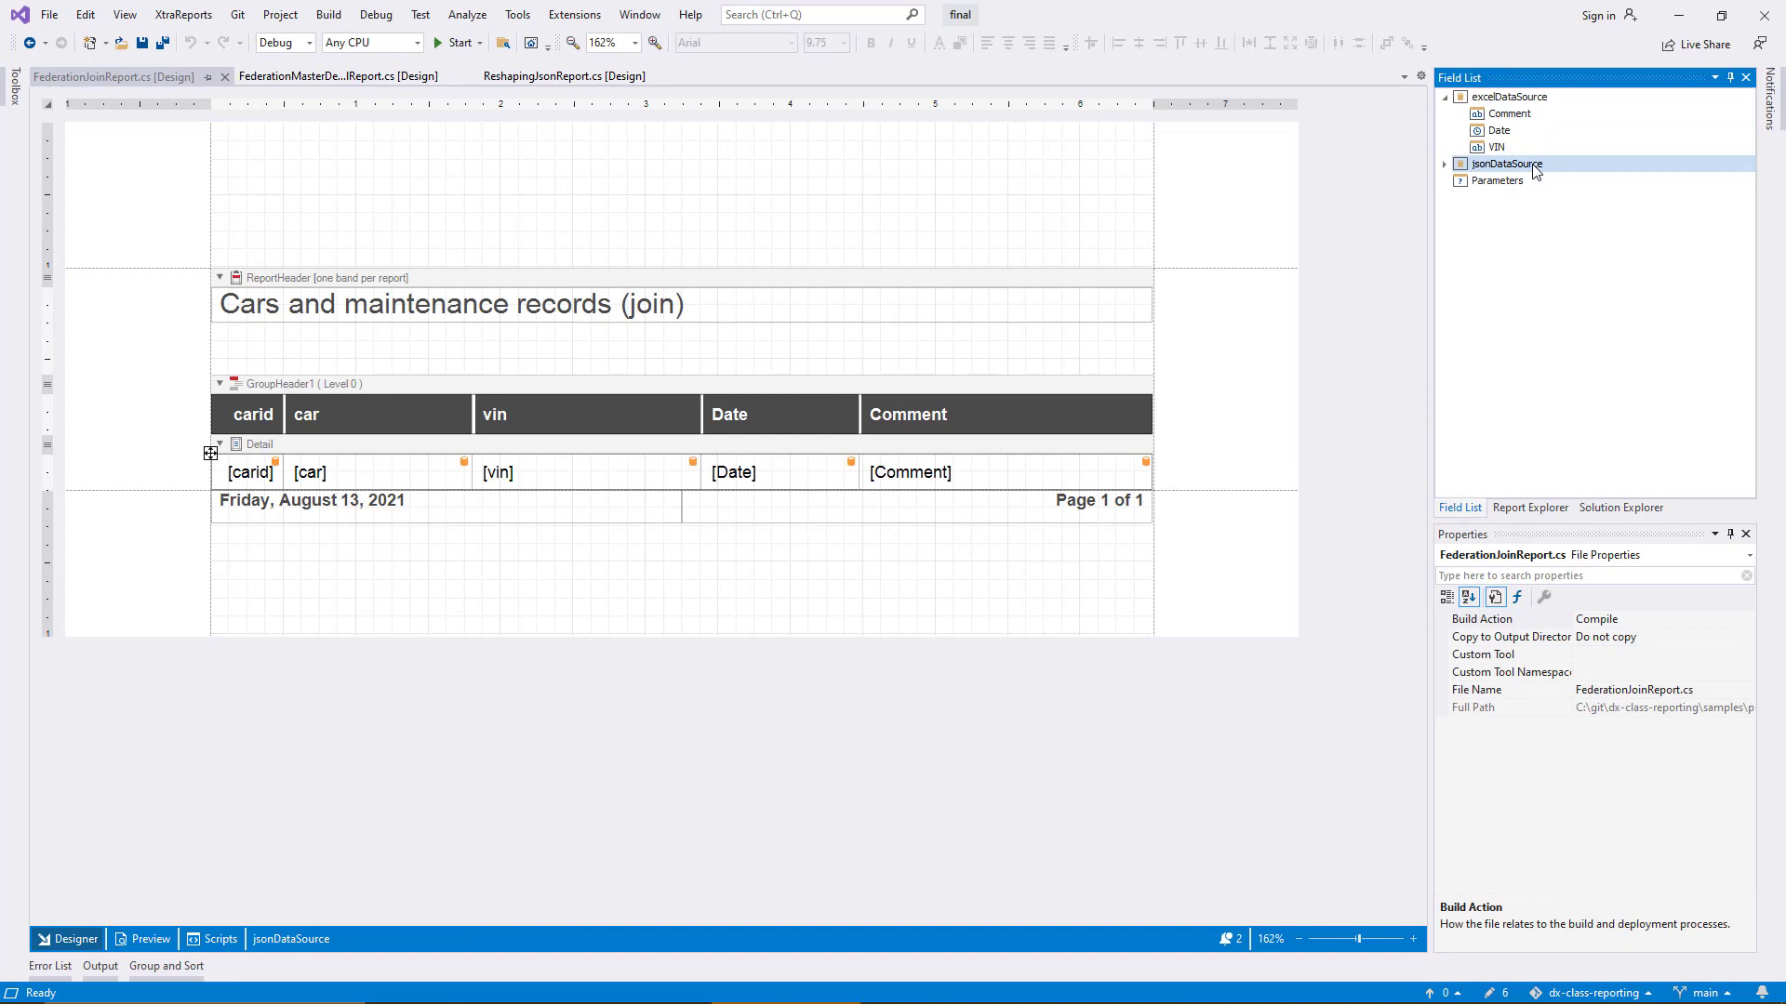
{"action": "left_click", "coordinate": [1516, 508]}
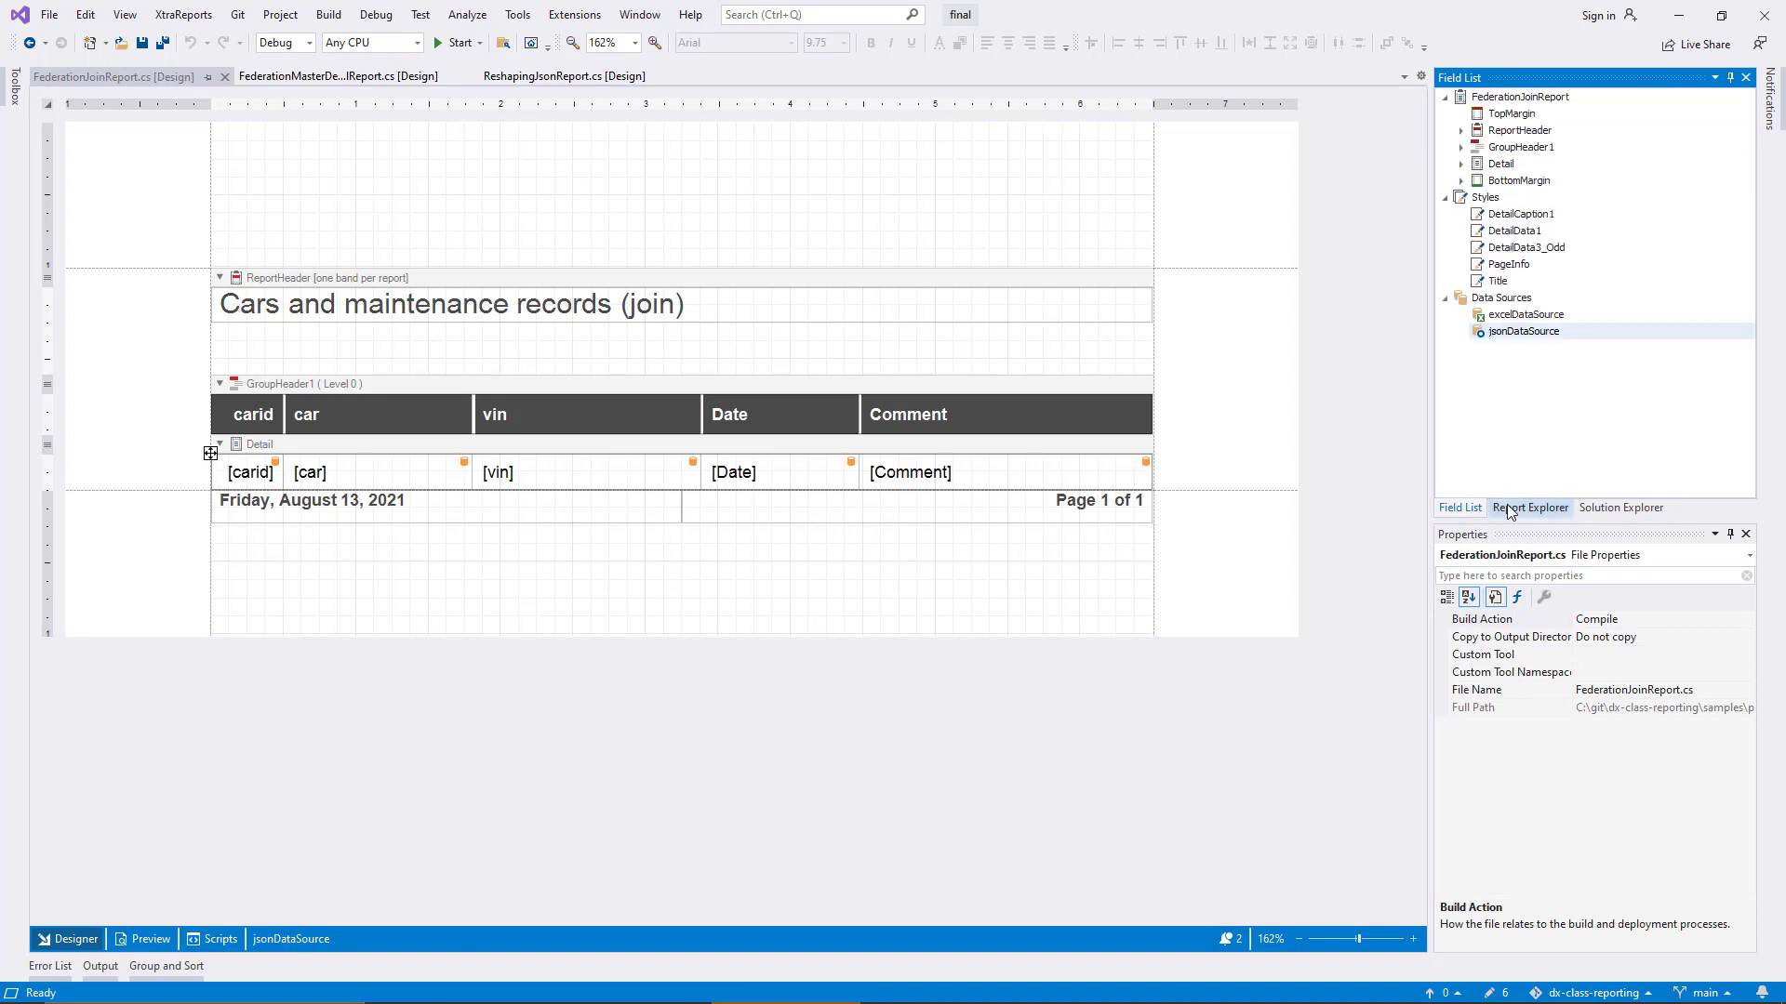
{"action": "right_click", "coordinate": [1569, 297]}
{"action": "left_click", "coordinate": [1628, 307]}
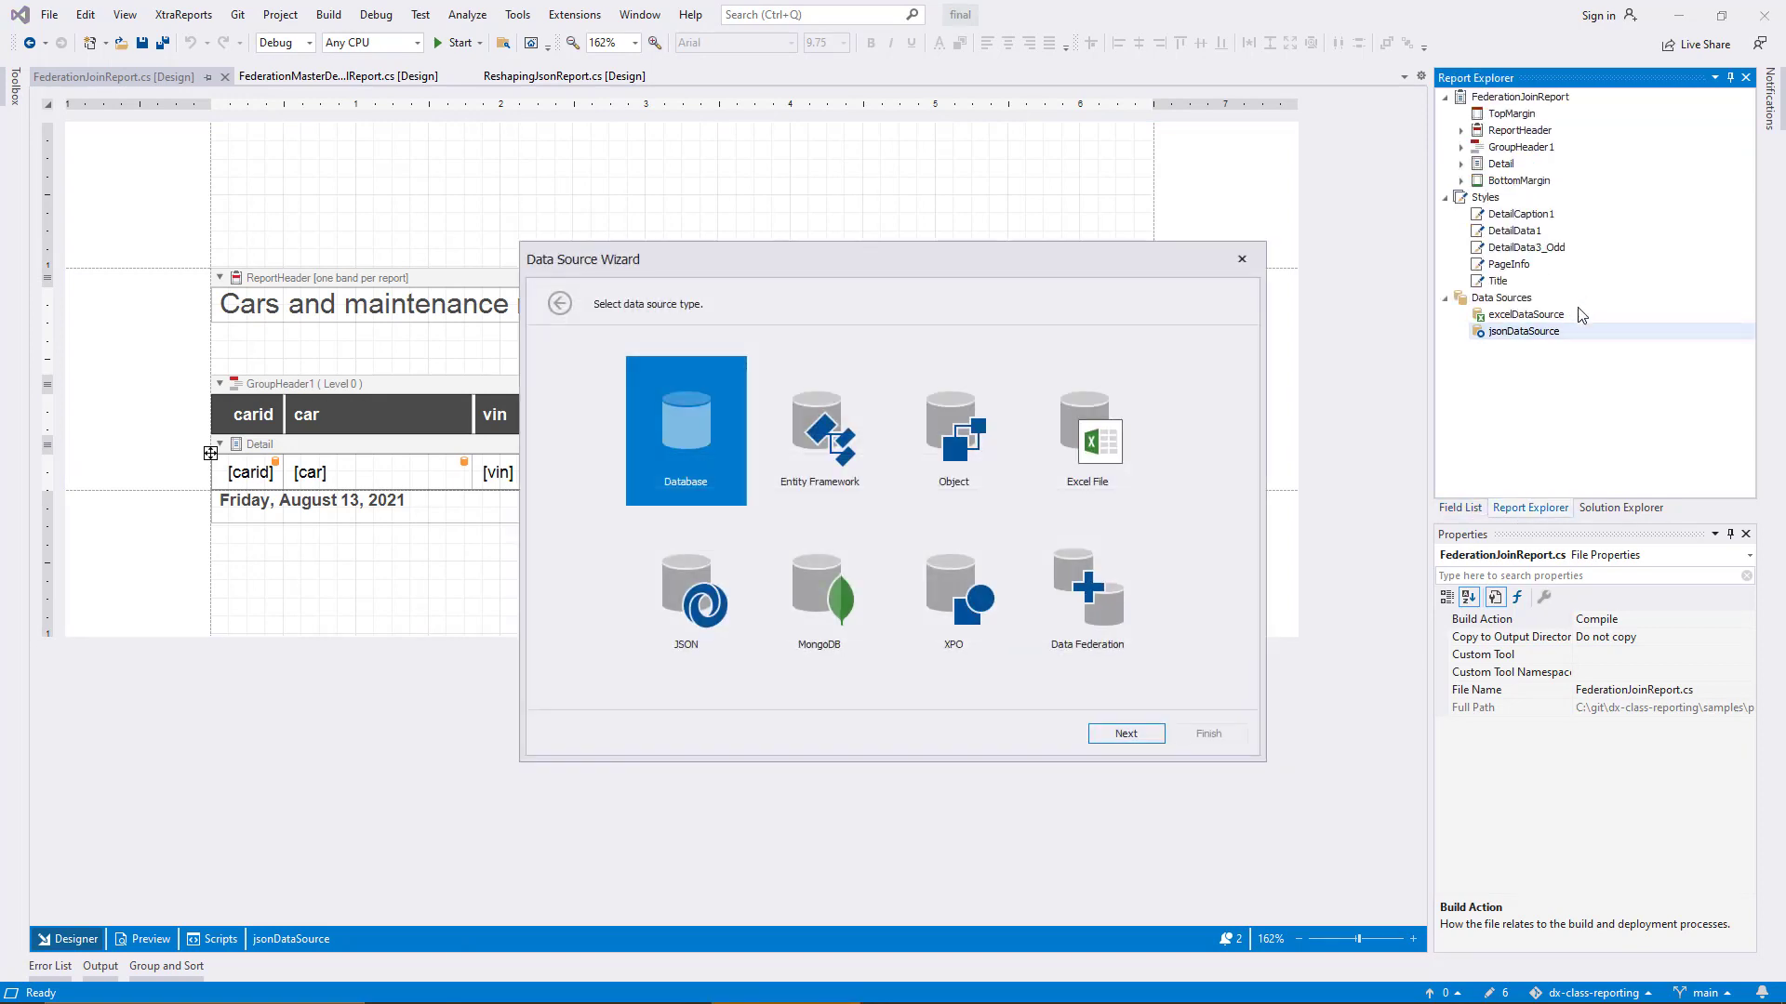
{"action": "left_click", "coordinate": [1108, 578]}
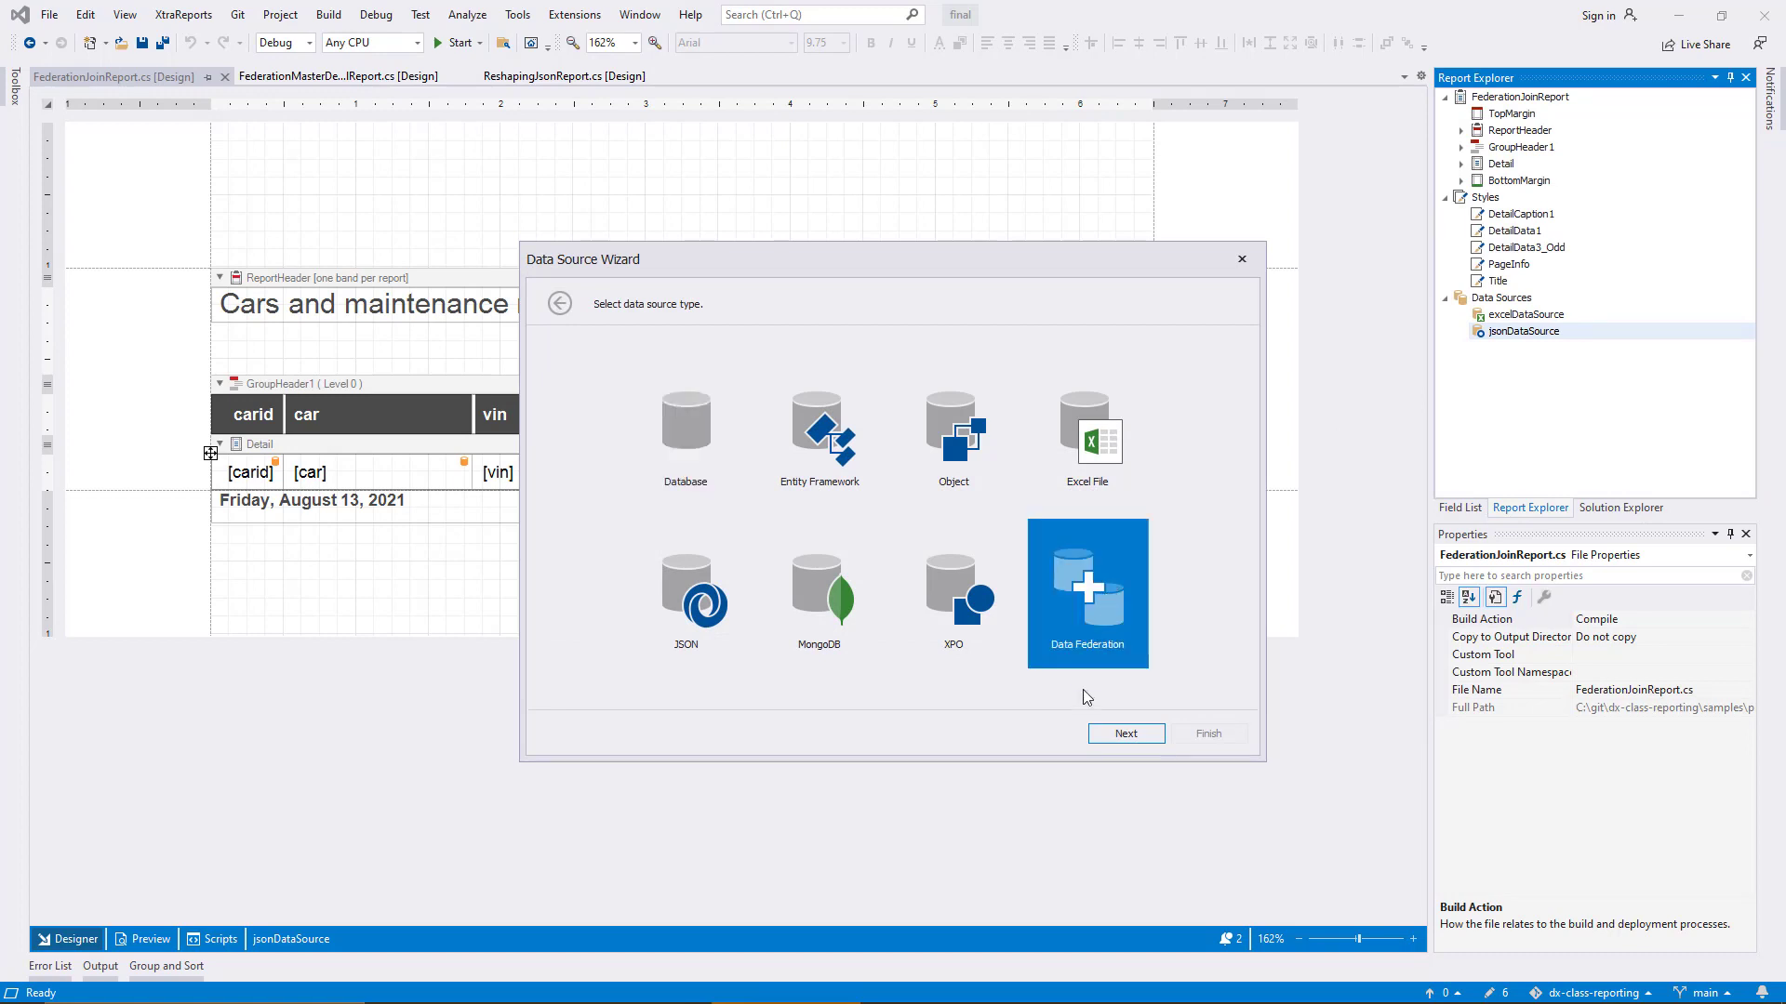
{"action": "left_click", "coordinate": [1107, 734]}
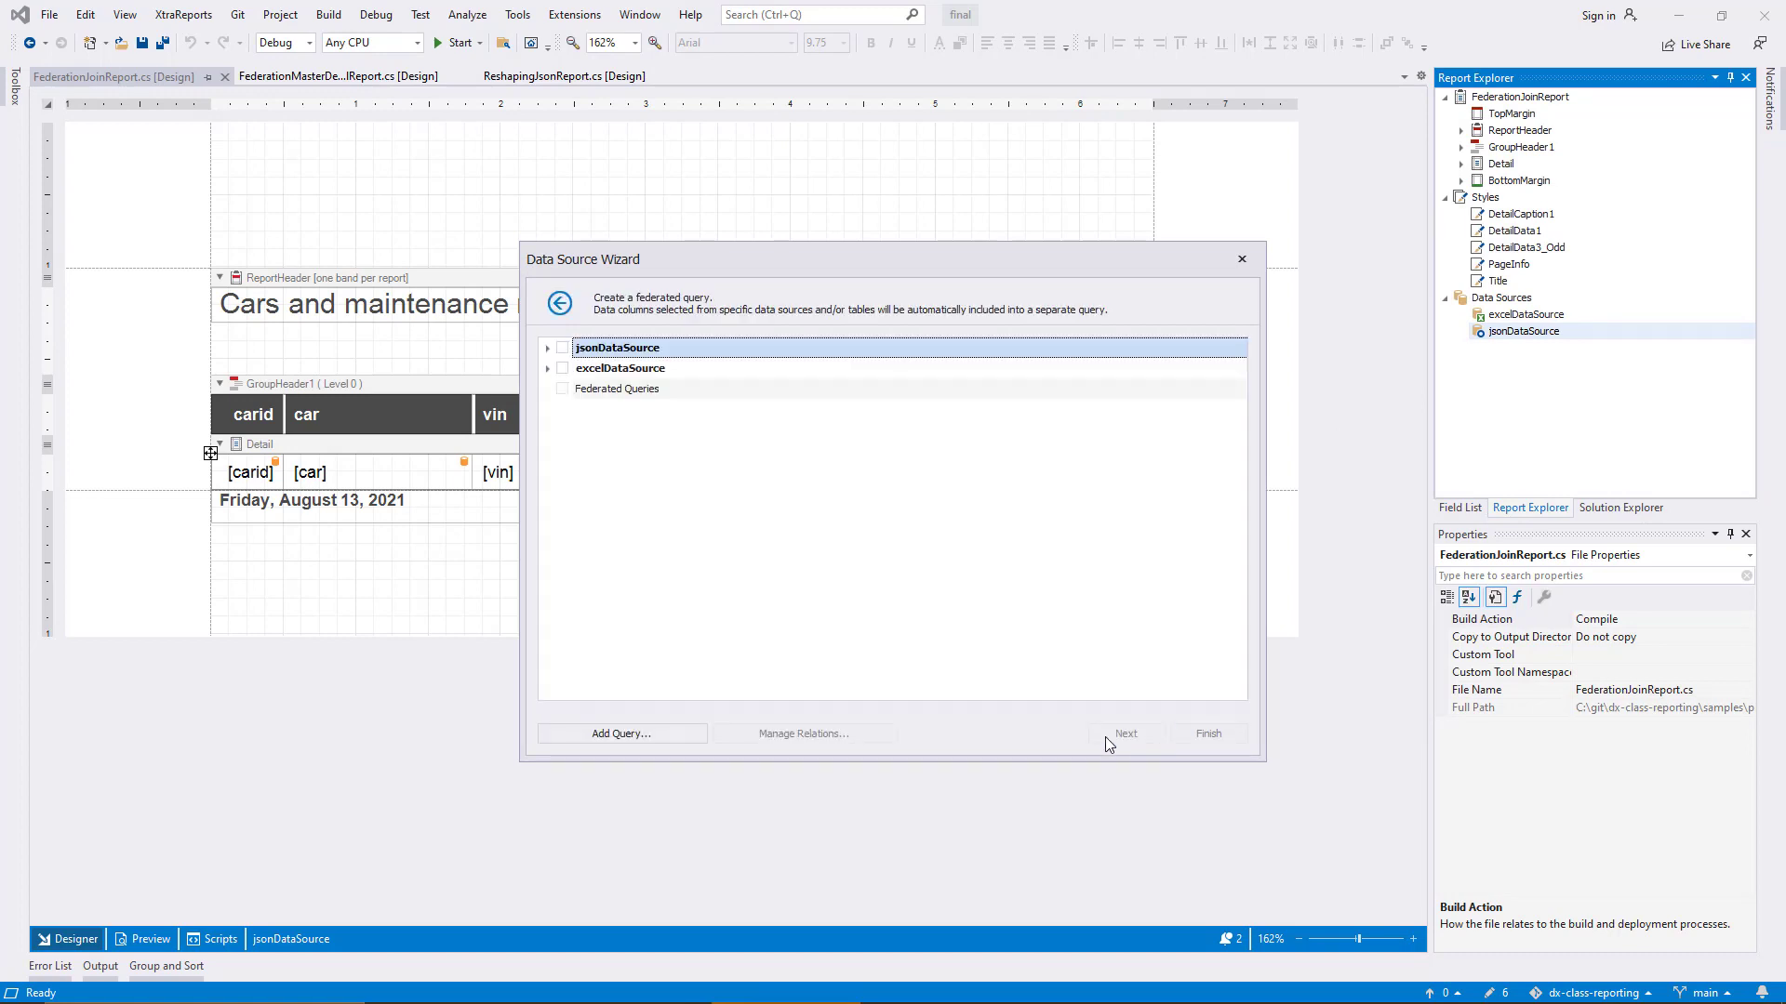
Add a Join query and drag excelDataSource, then jsonDataSource, into the query diagram.
{"action": "left_click", "coordinate": [647, 733]}
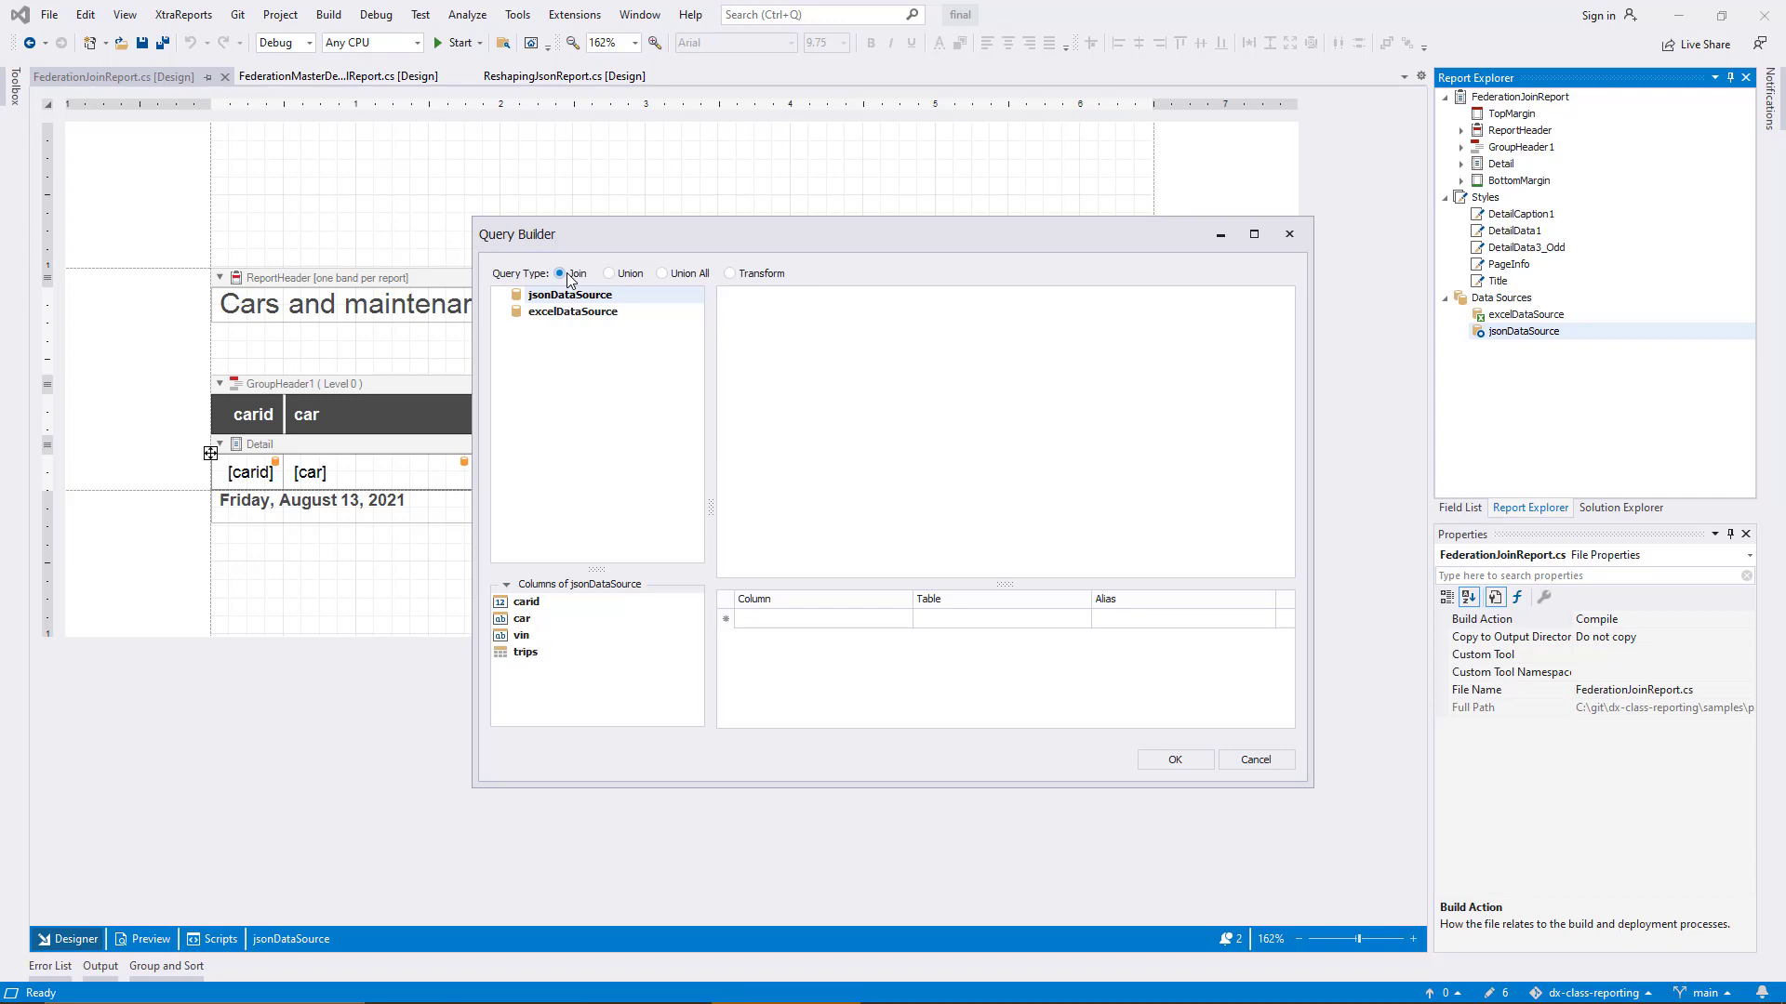
{"action": "left_click_drag", "start_coordinate": [589, 313], "coordinate": [777, 345]}
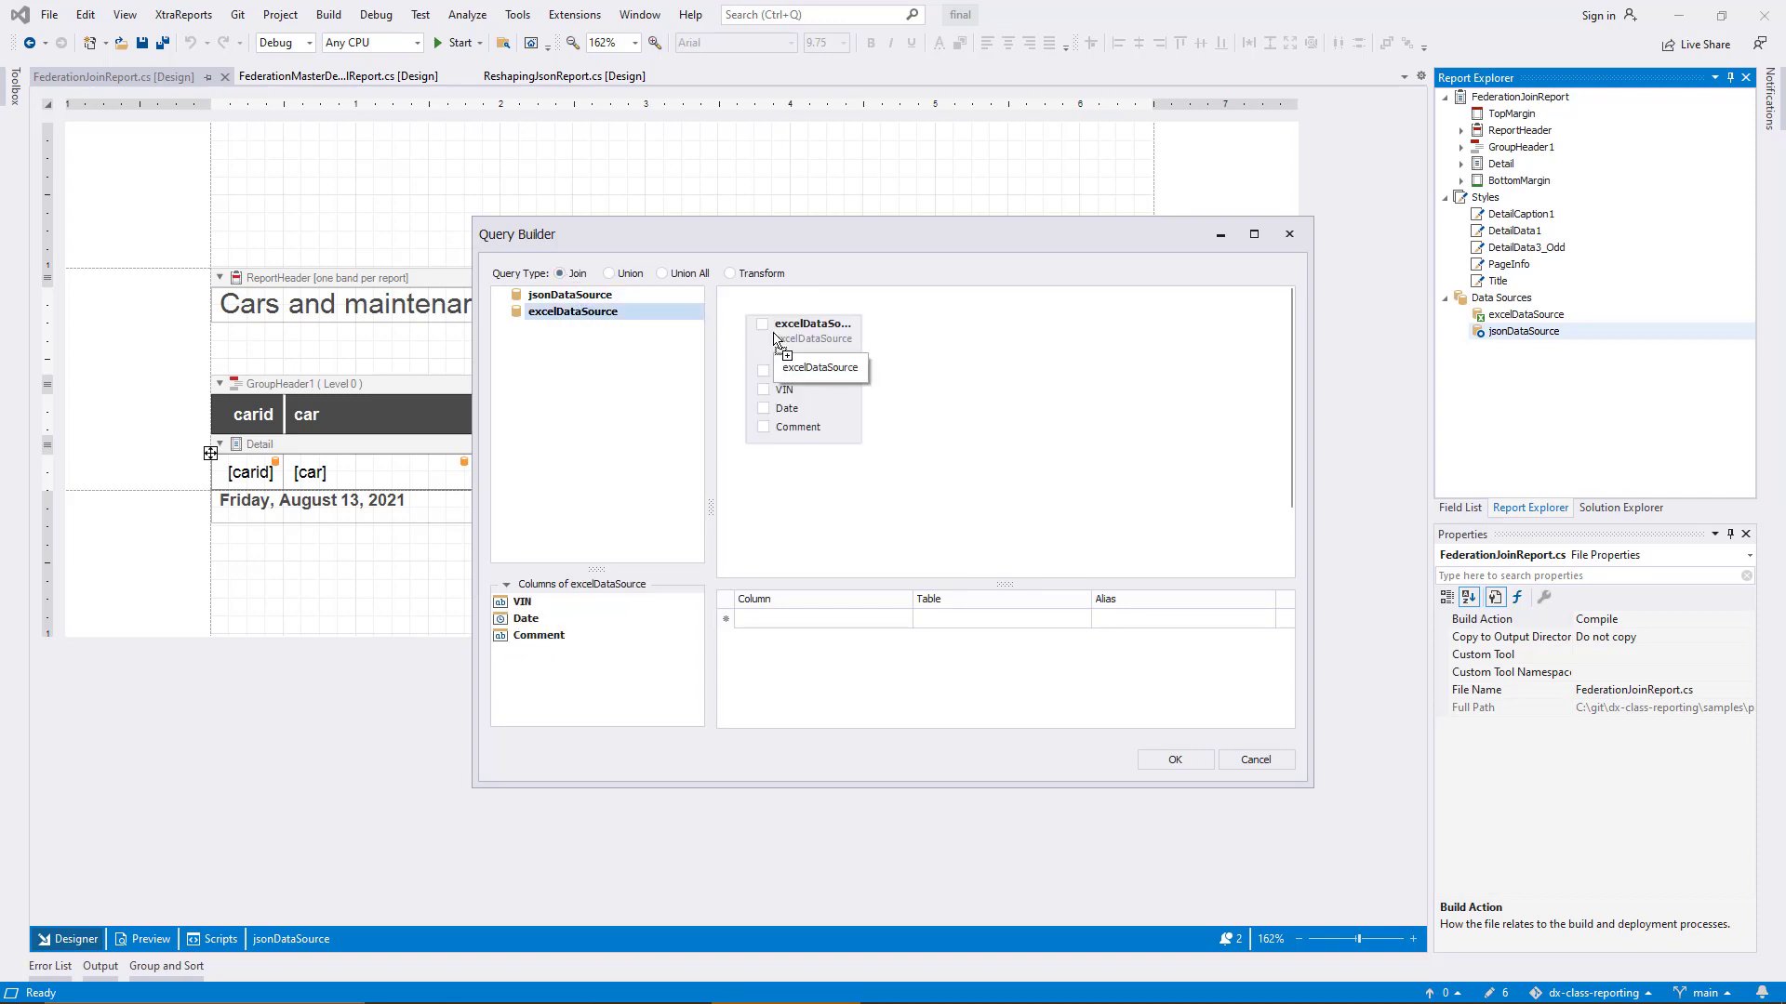
{"action": "left_click_drag", "start_coordinate": [586, 296], "coordinate": [900, 332]}
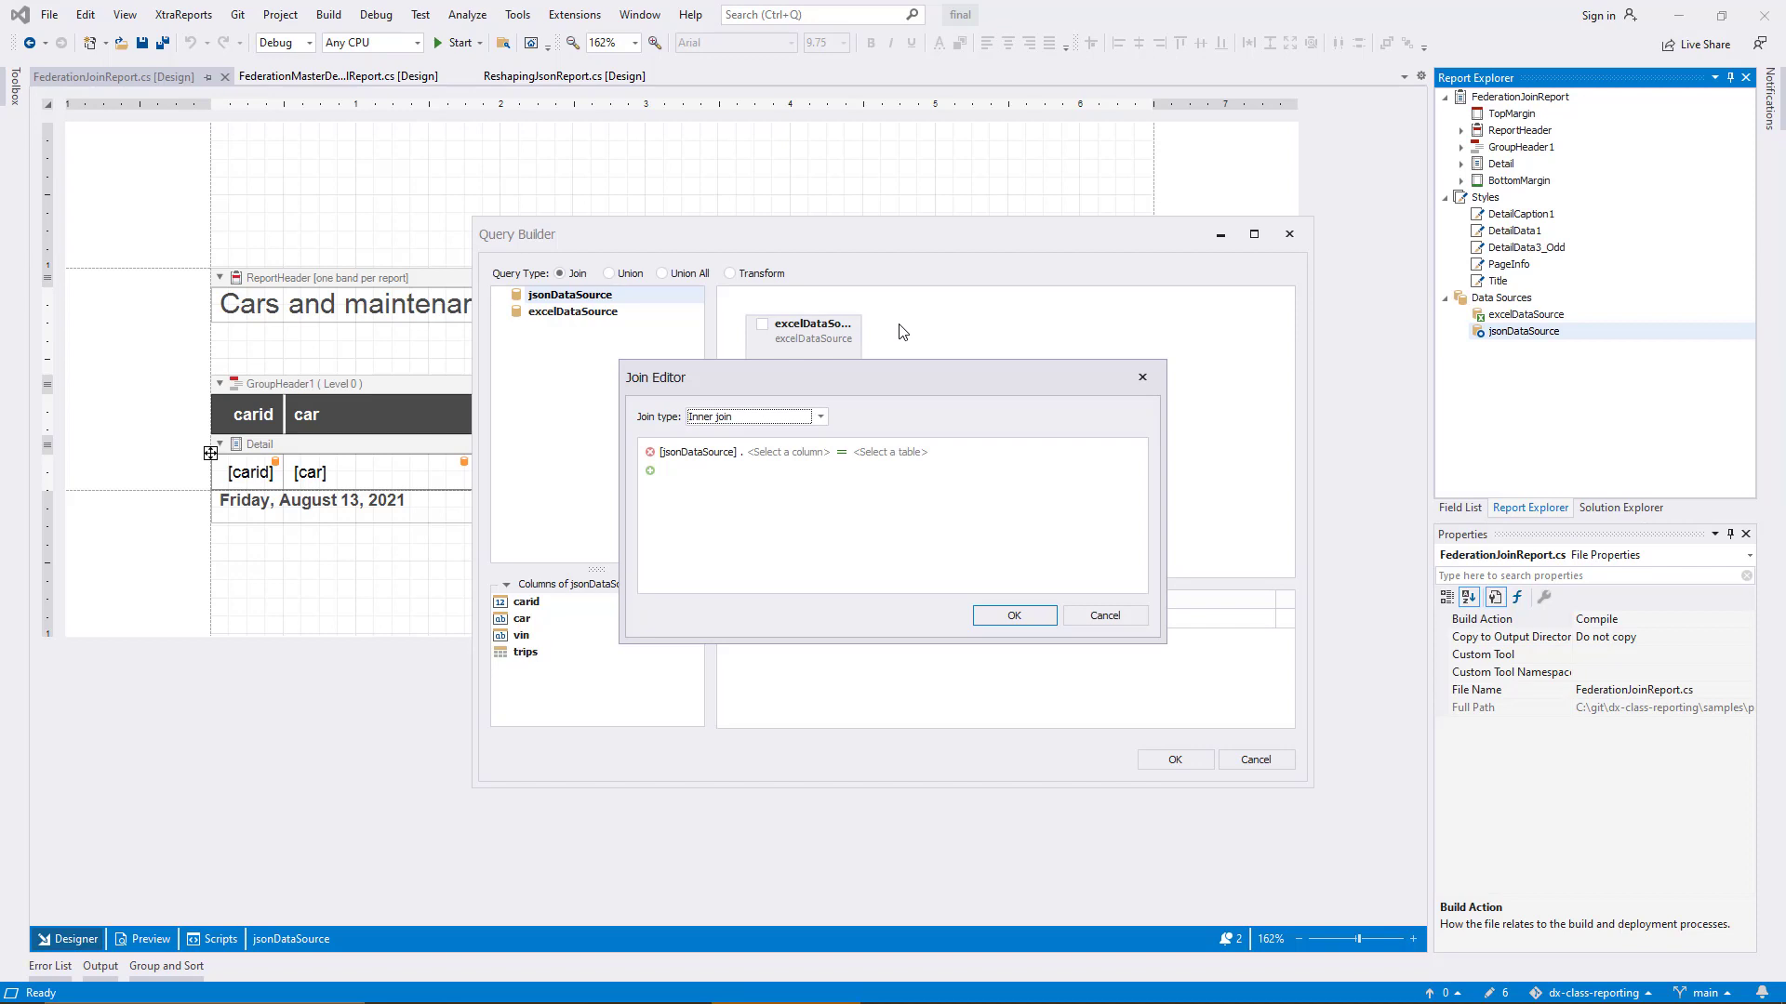
Define an inner join matching jsonDataSource column vin to excelDataSource column VIN.
{"action": "left_click", "coordinate": [823, 418]}
{"action": "left_click", "coordinate": [823, 418]}
{"action": "left_click", "coordinate": [796, 454]}
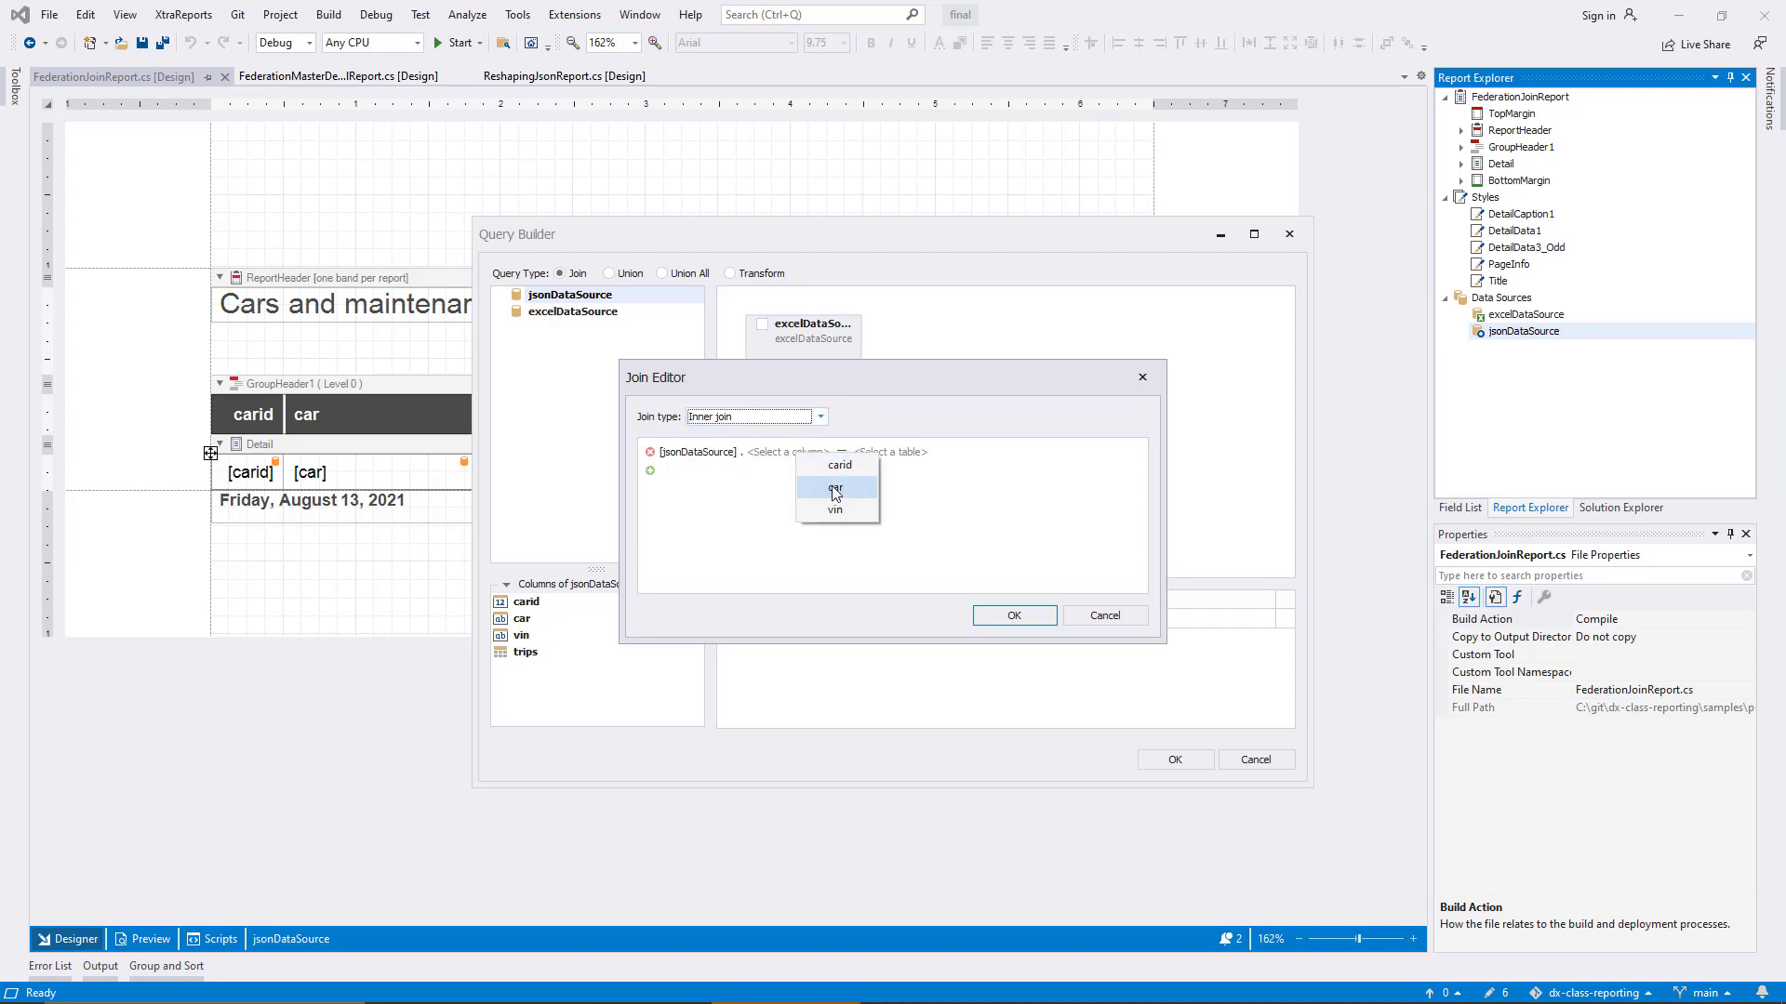
{"action": "left_click", "coordinate": [850, 510]}
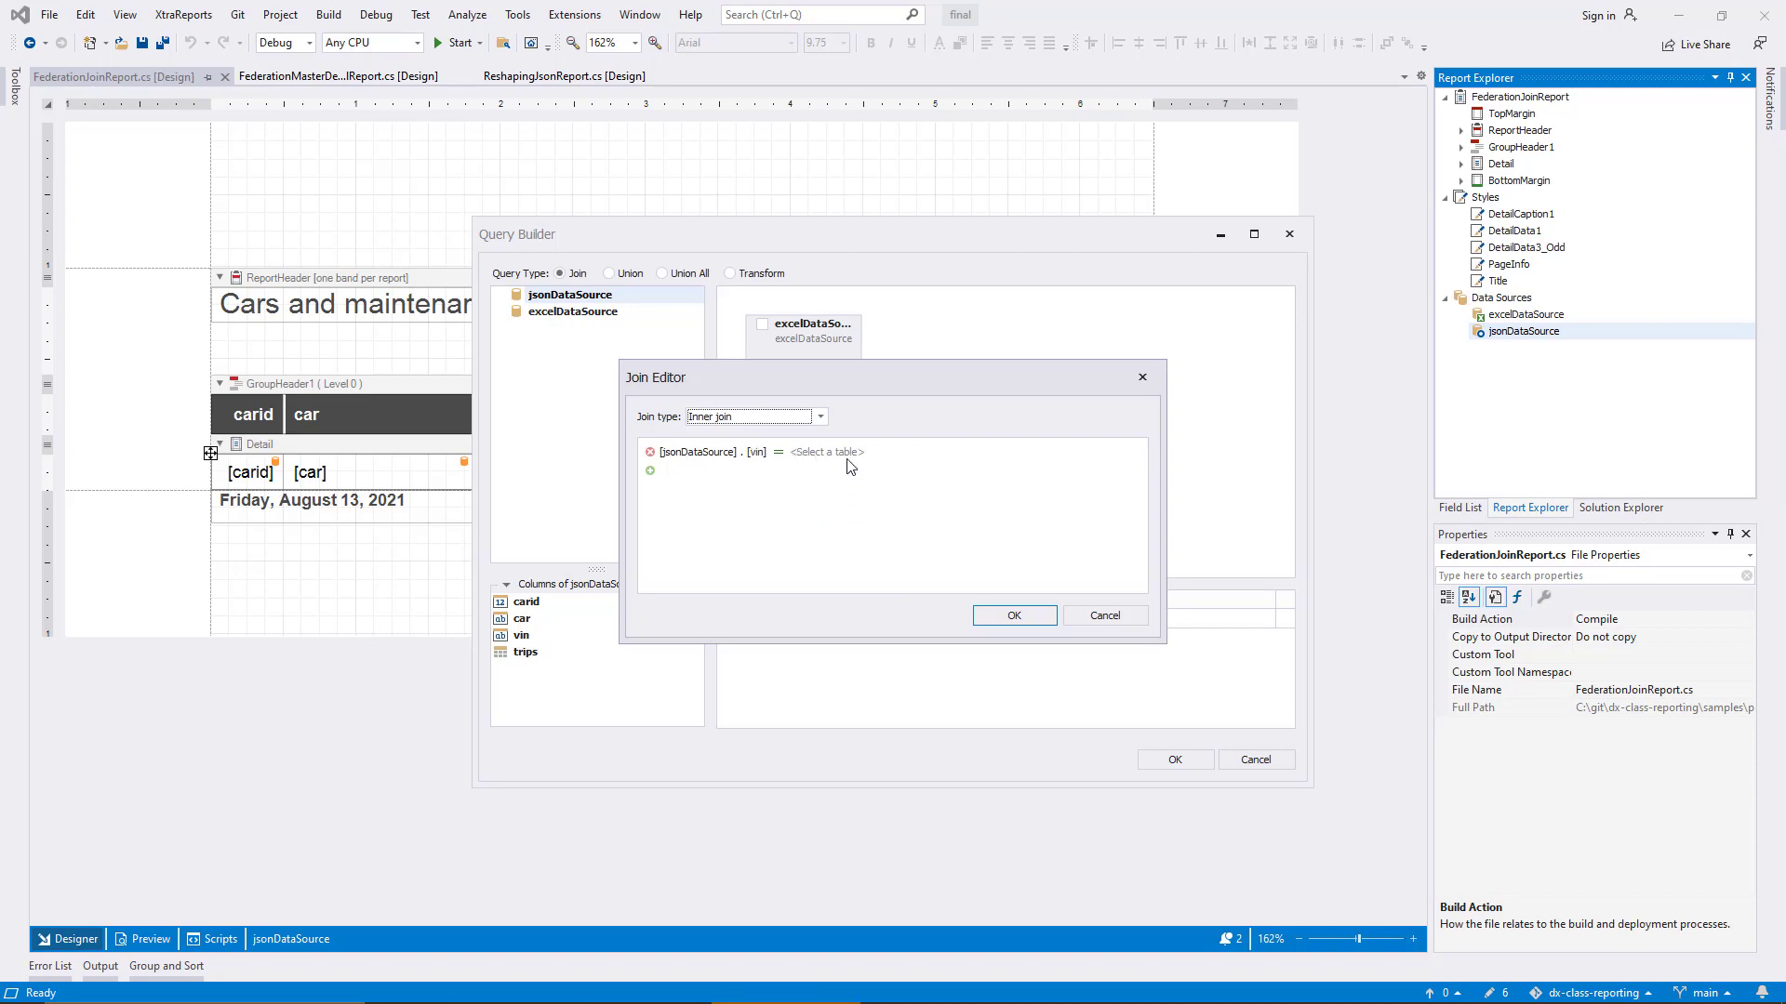
{"action": "left_click", "coordinate": [848, 455]}
{"action": "left_click", "coordinate": [869, 467]}
{"action": "left_click", "coordinate": [910, 456]}
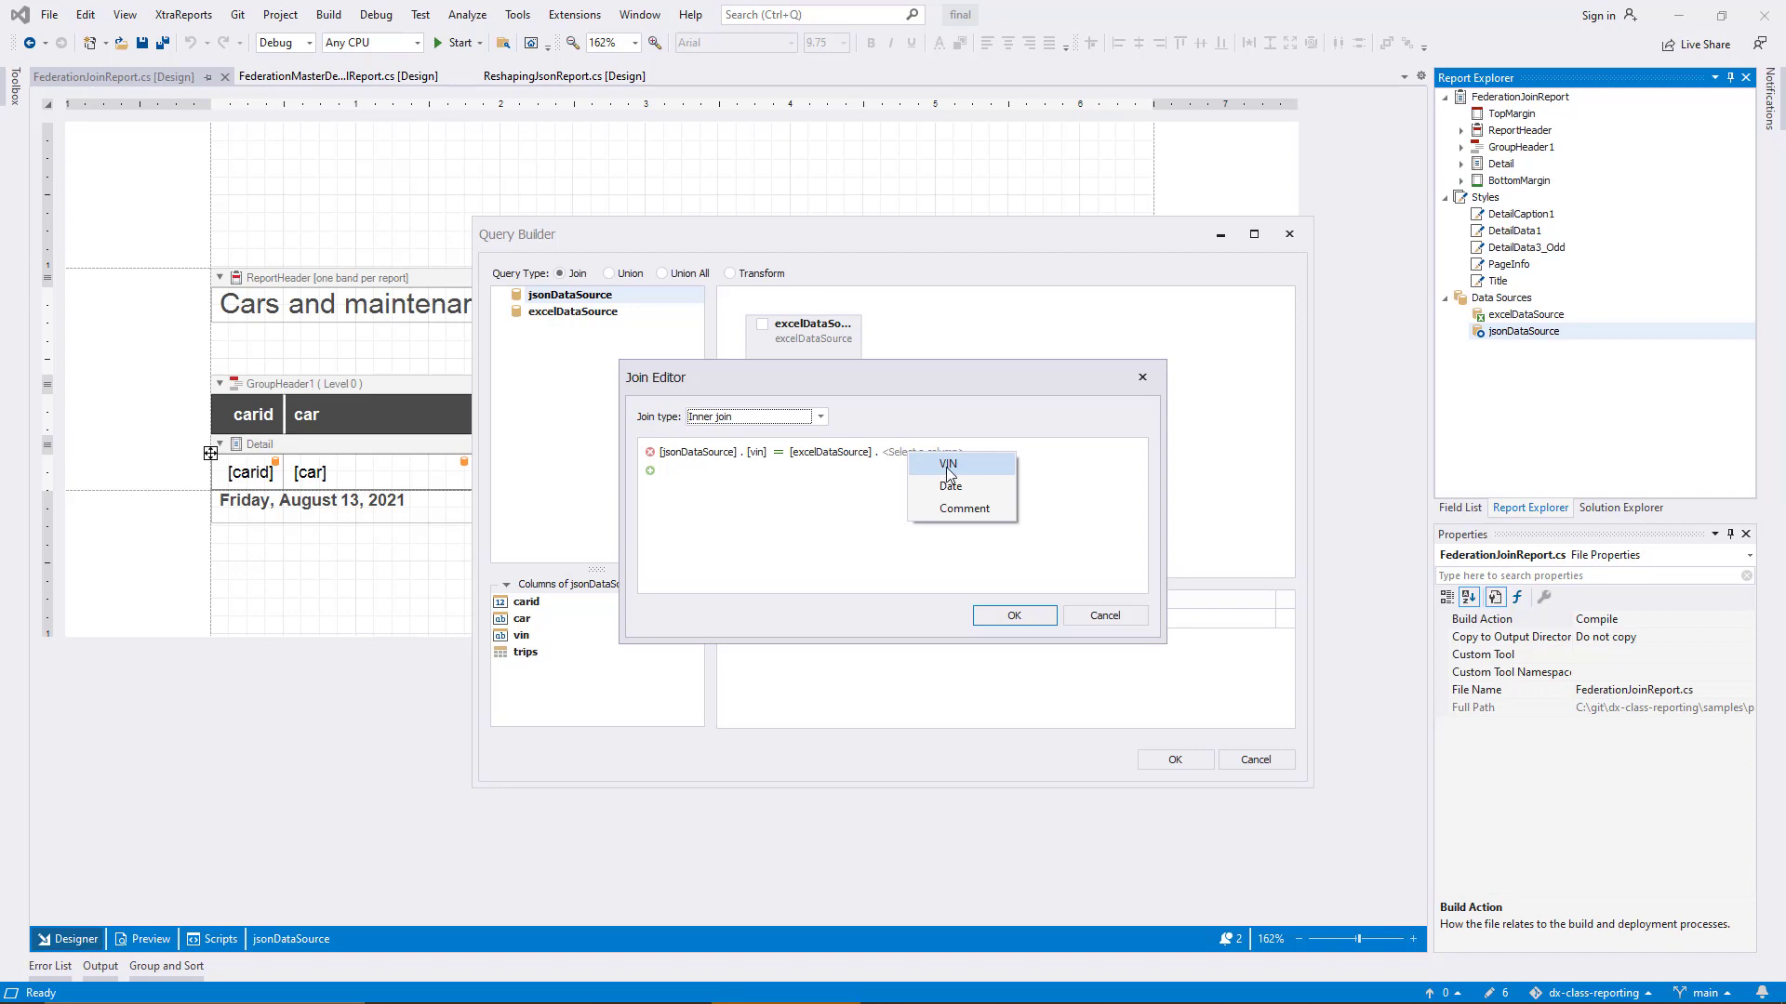
{"action": "left_click", "coordinate": [947, 468]}
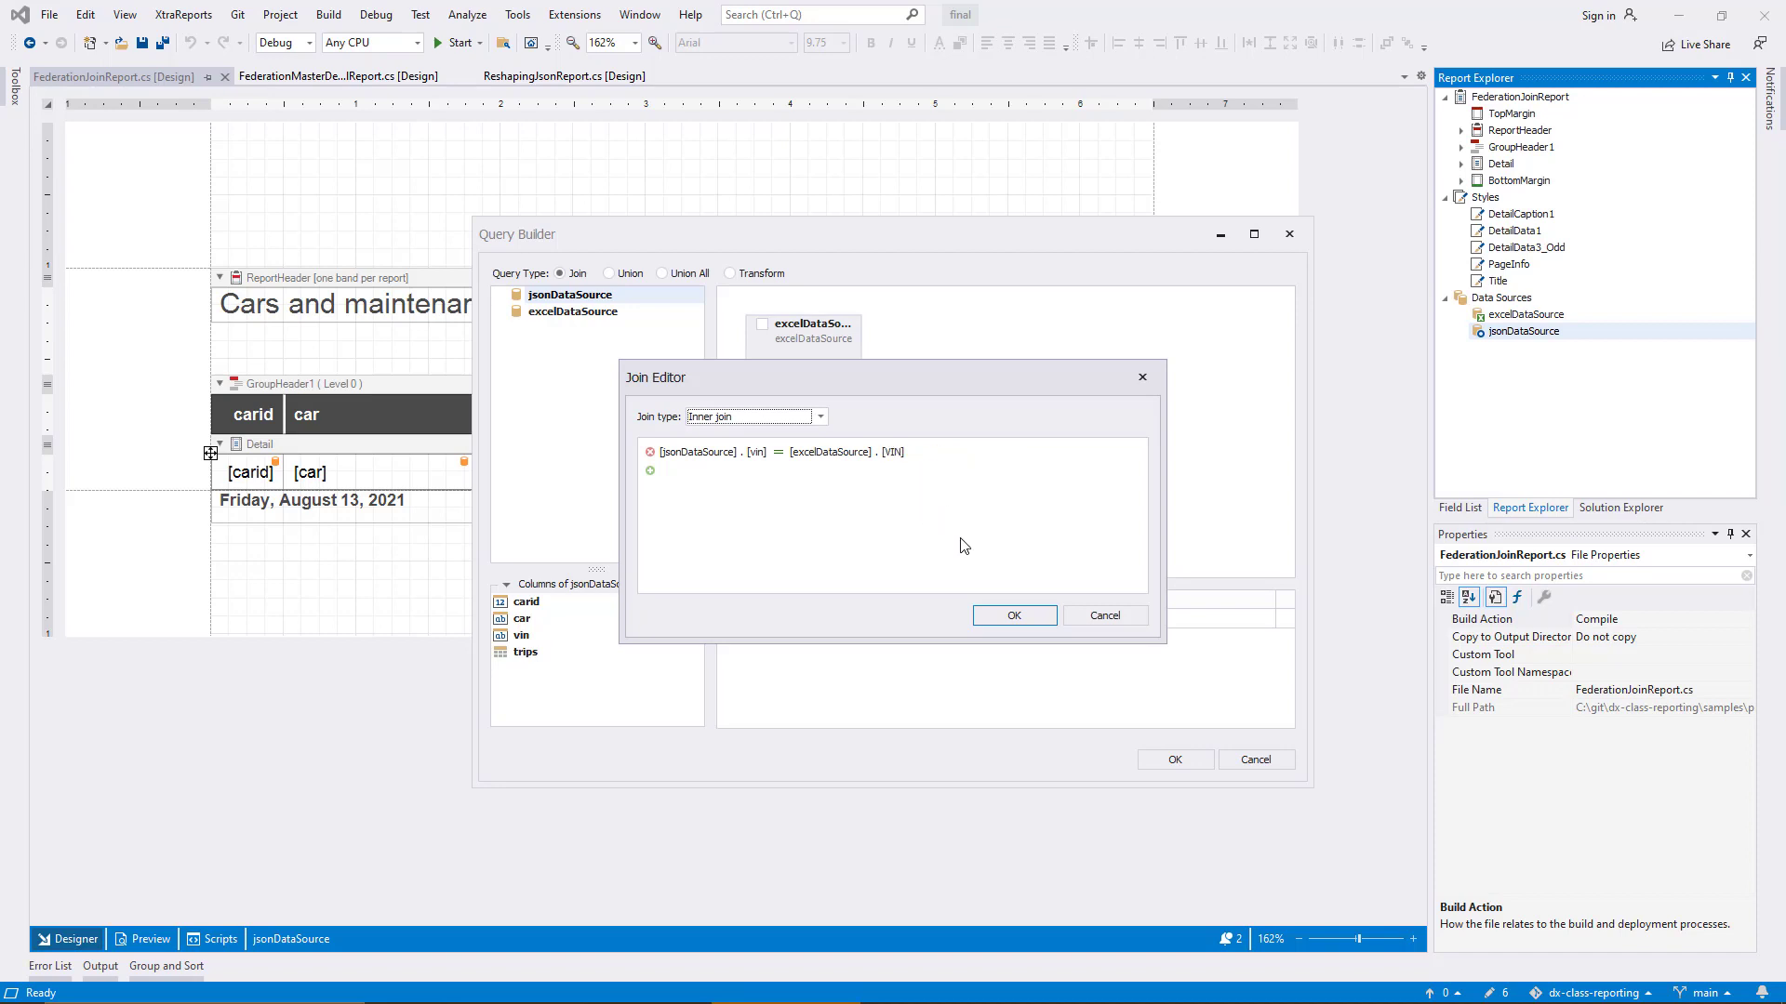
{"action": "left_click", "coordinate": [997, 612]}
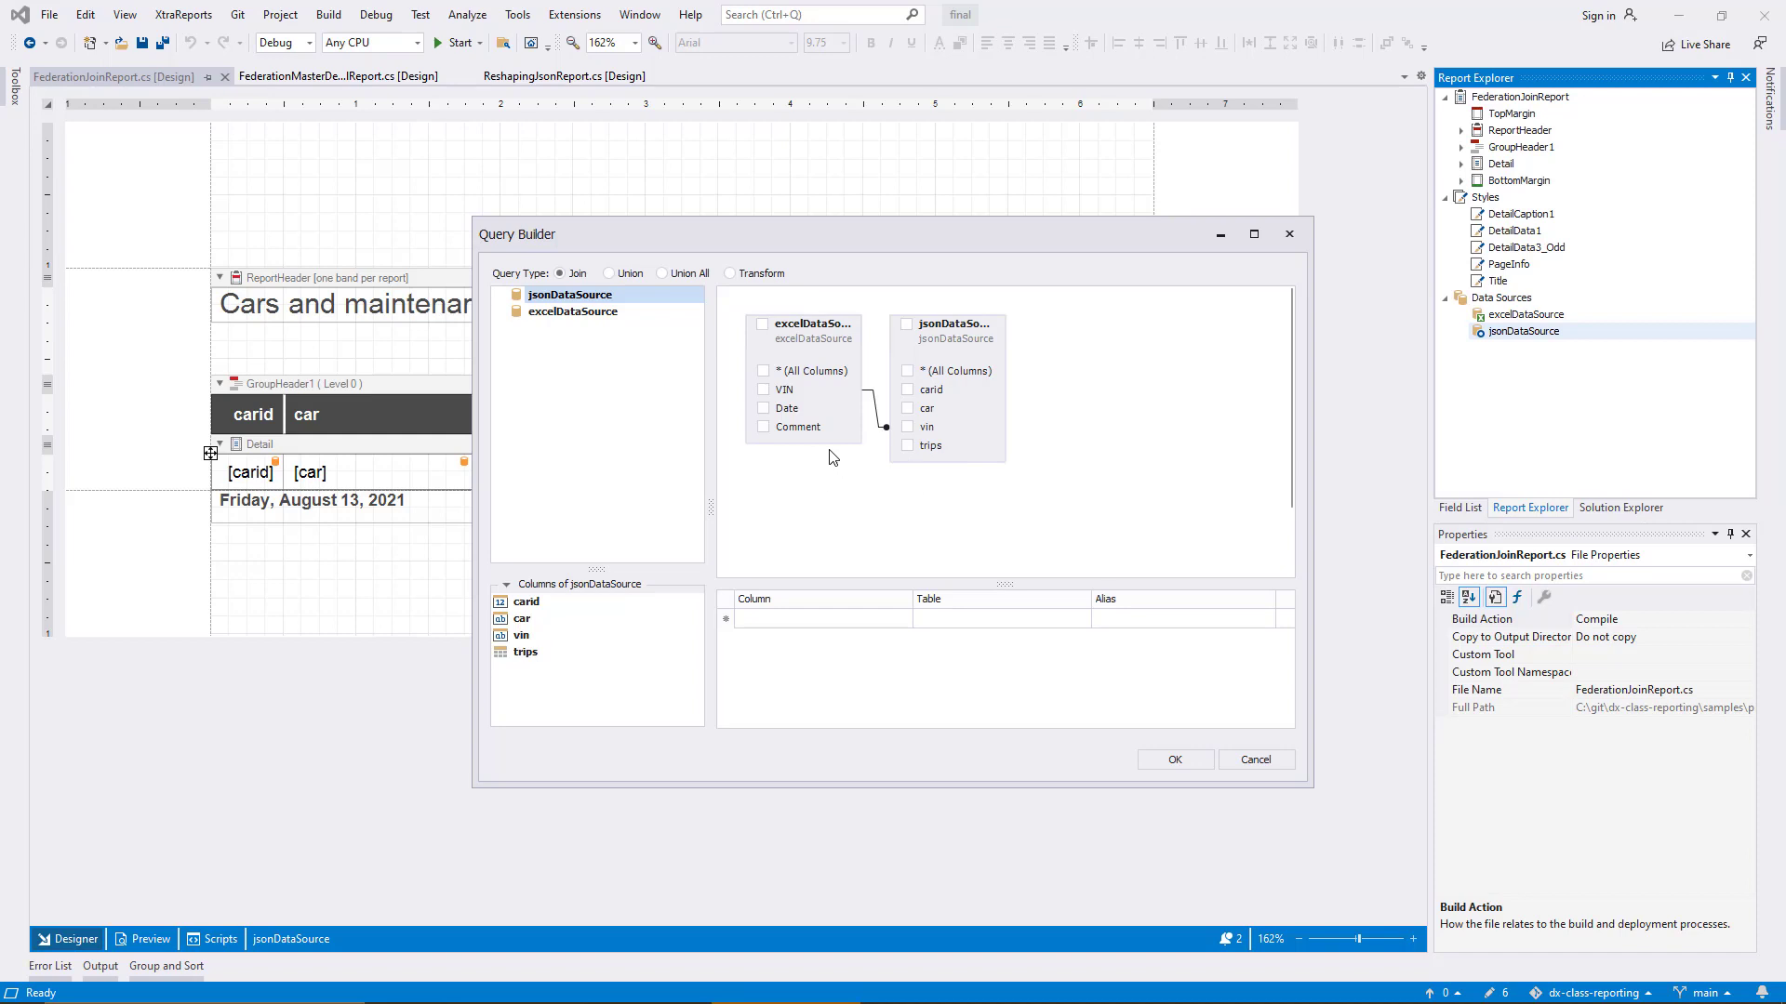
Select VIN, Date, Comment from excelDataSource and carid, car from jsonDataSource, then confirm the query.
{"action": "left_click", "coordinate": [763, 390]}
{"action": "left_click", "coordinate": [764, 409]}
{"action": "left_click", "coordinate": [766, 427]}
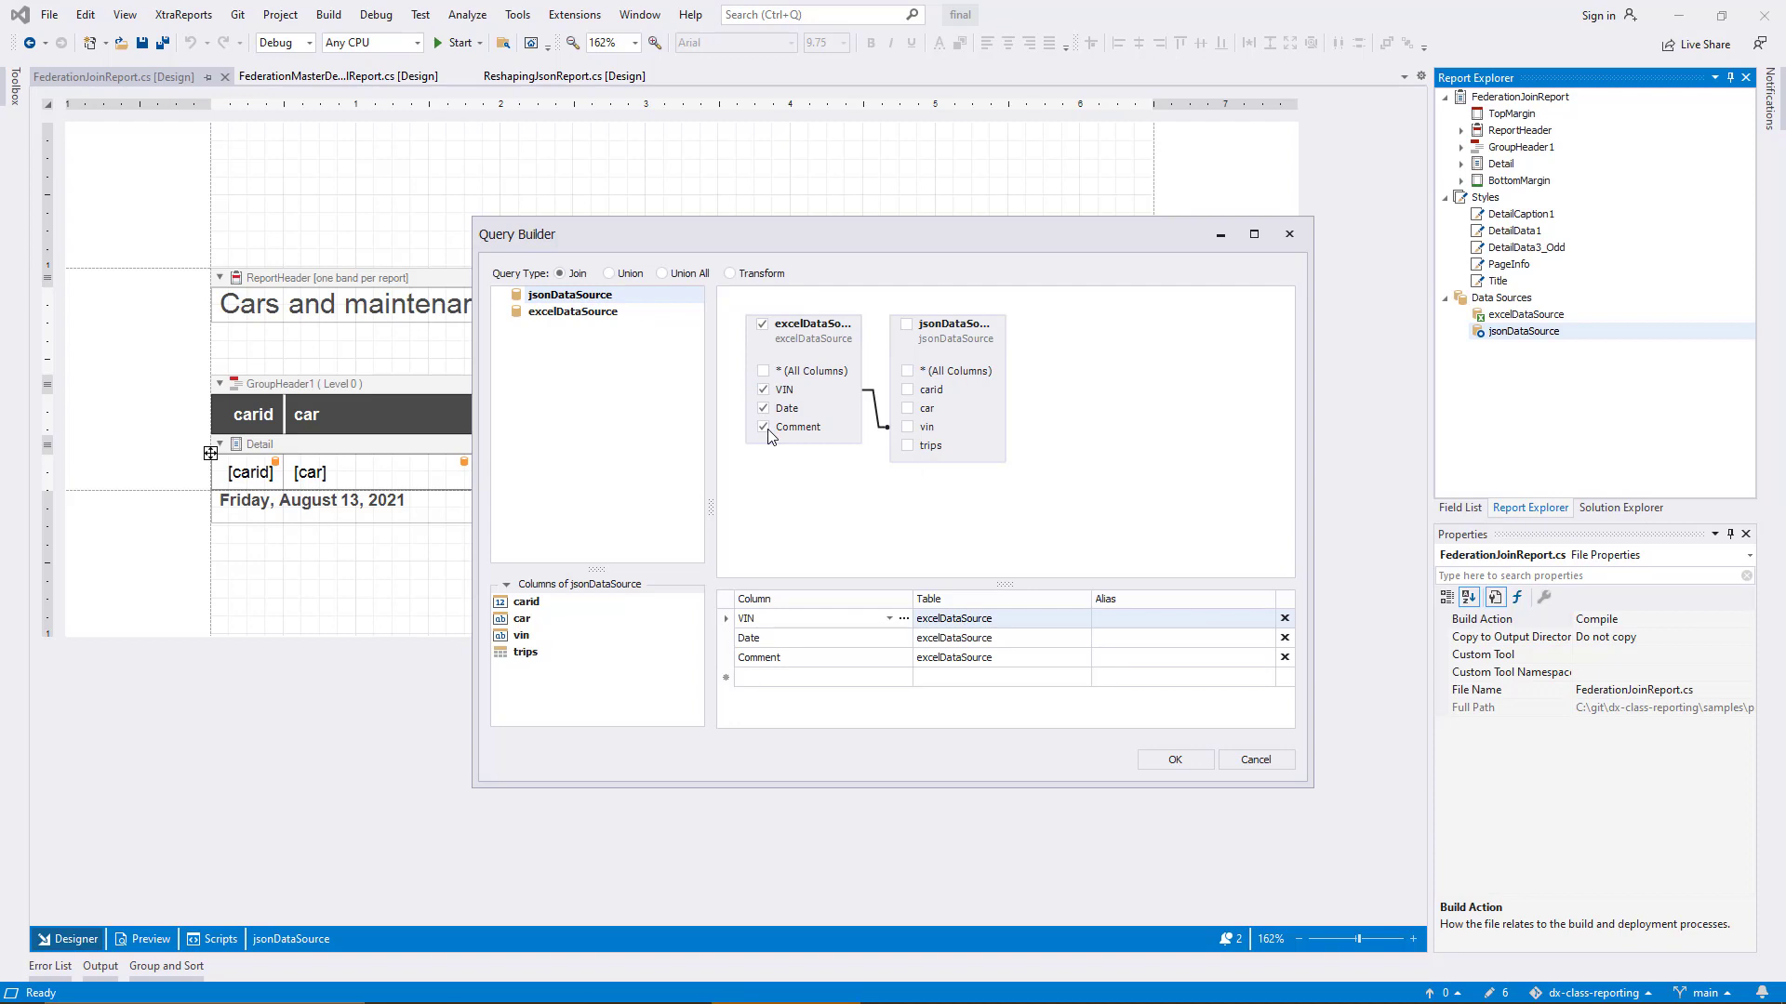
{"action": "left_click", "coordinate": [908, 390]}
{"action": "left_click", "coordinate": [910, 410]}
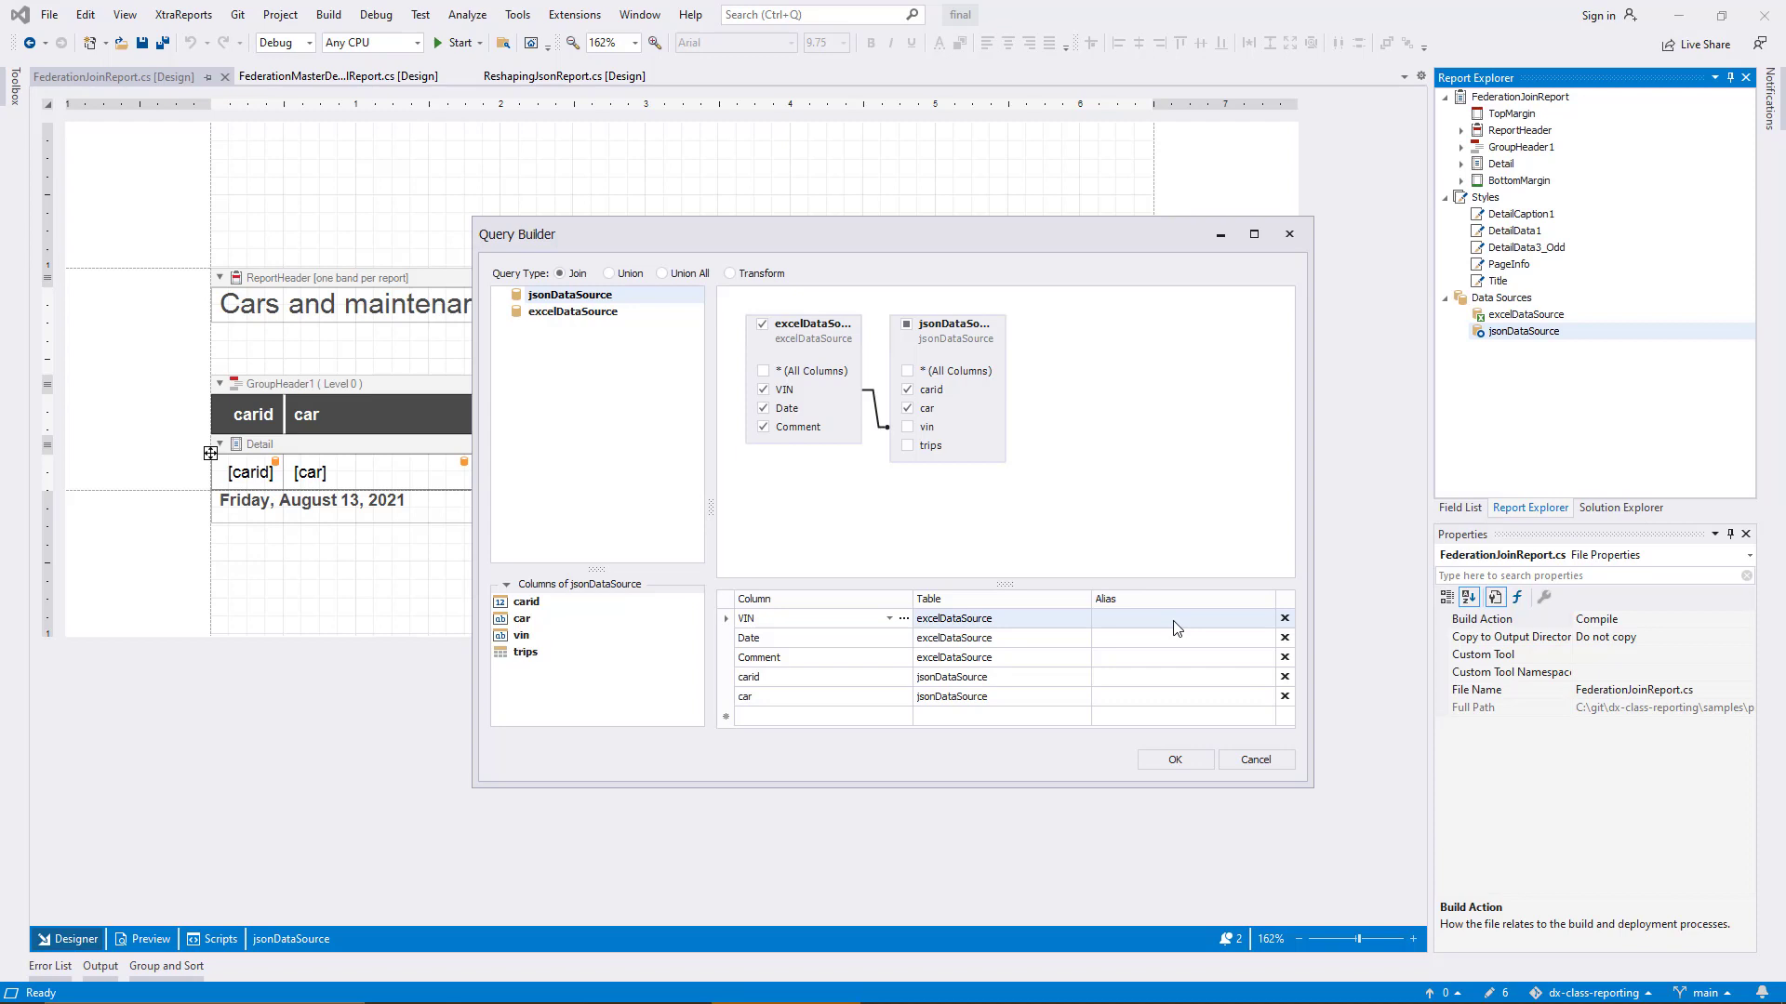
{"action": "left_click", "coordinate": [1202, 759]}
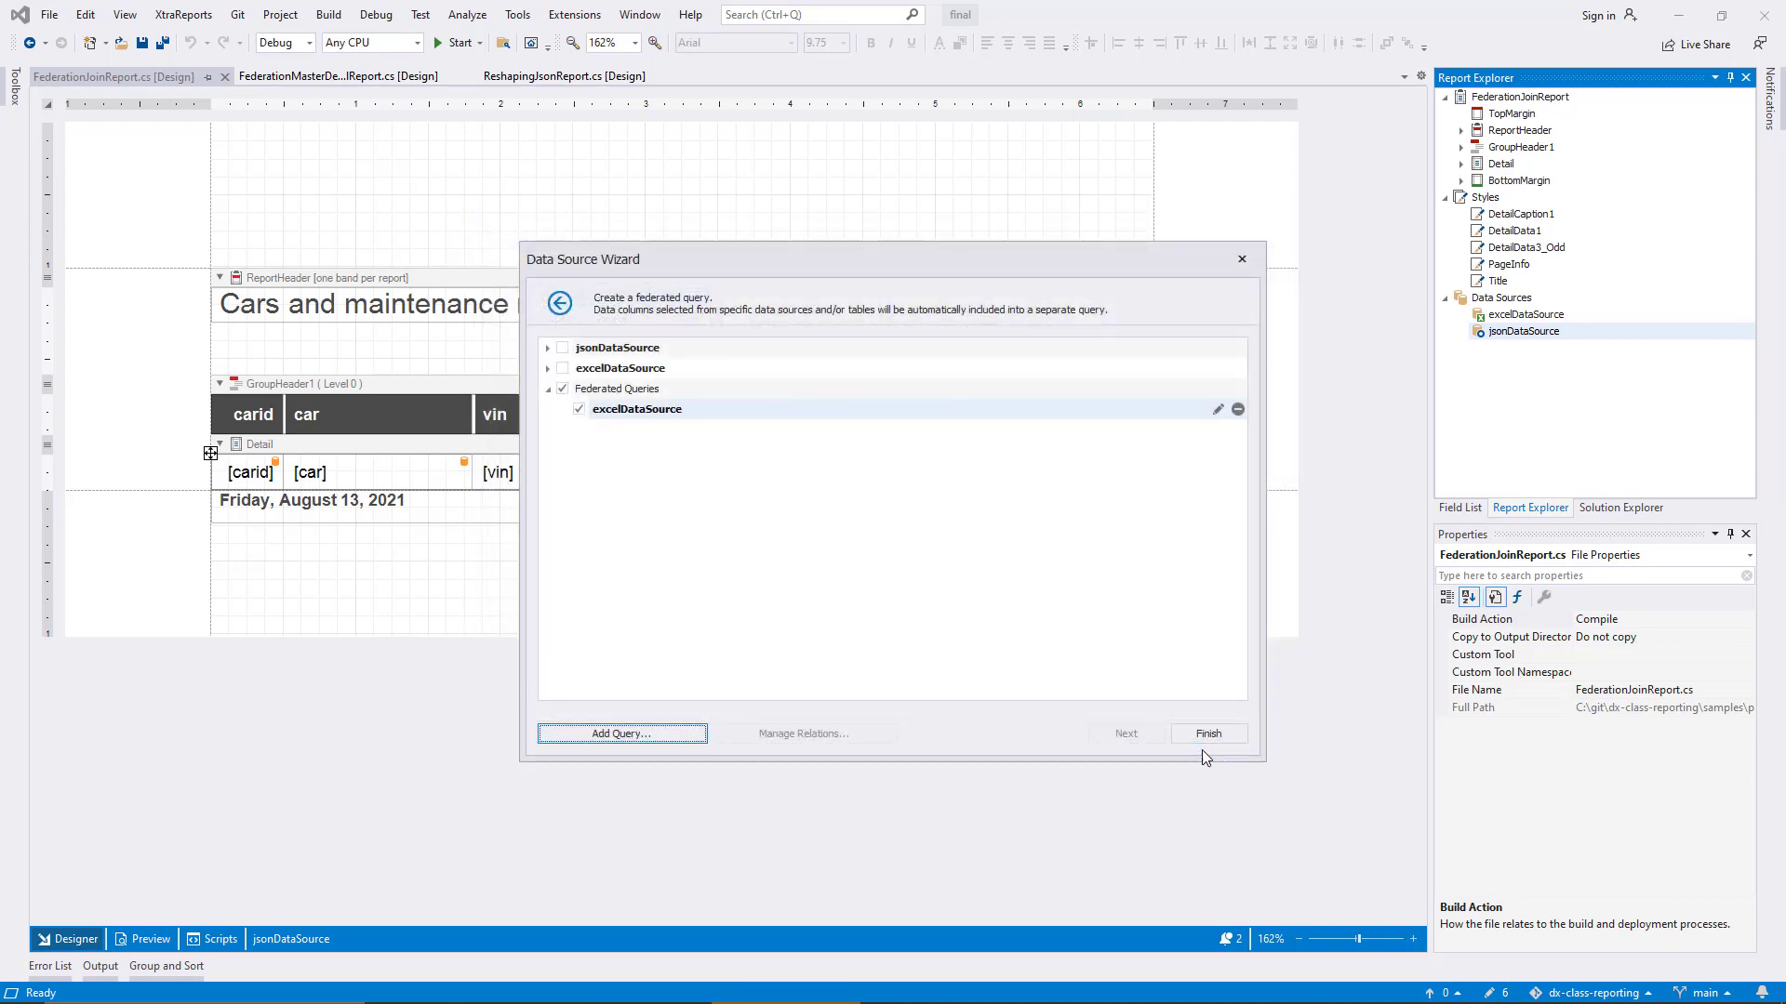
Finish the wizard and expand federationDataSource1's excelDataSource query in the Field List.
{"action": "left_click", "coordinate": [1211, 735]}
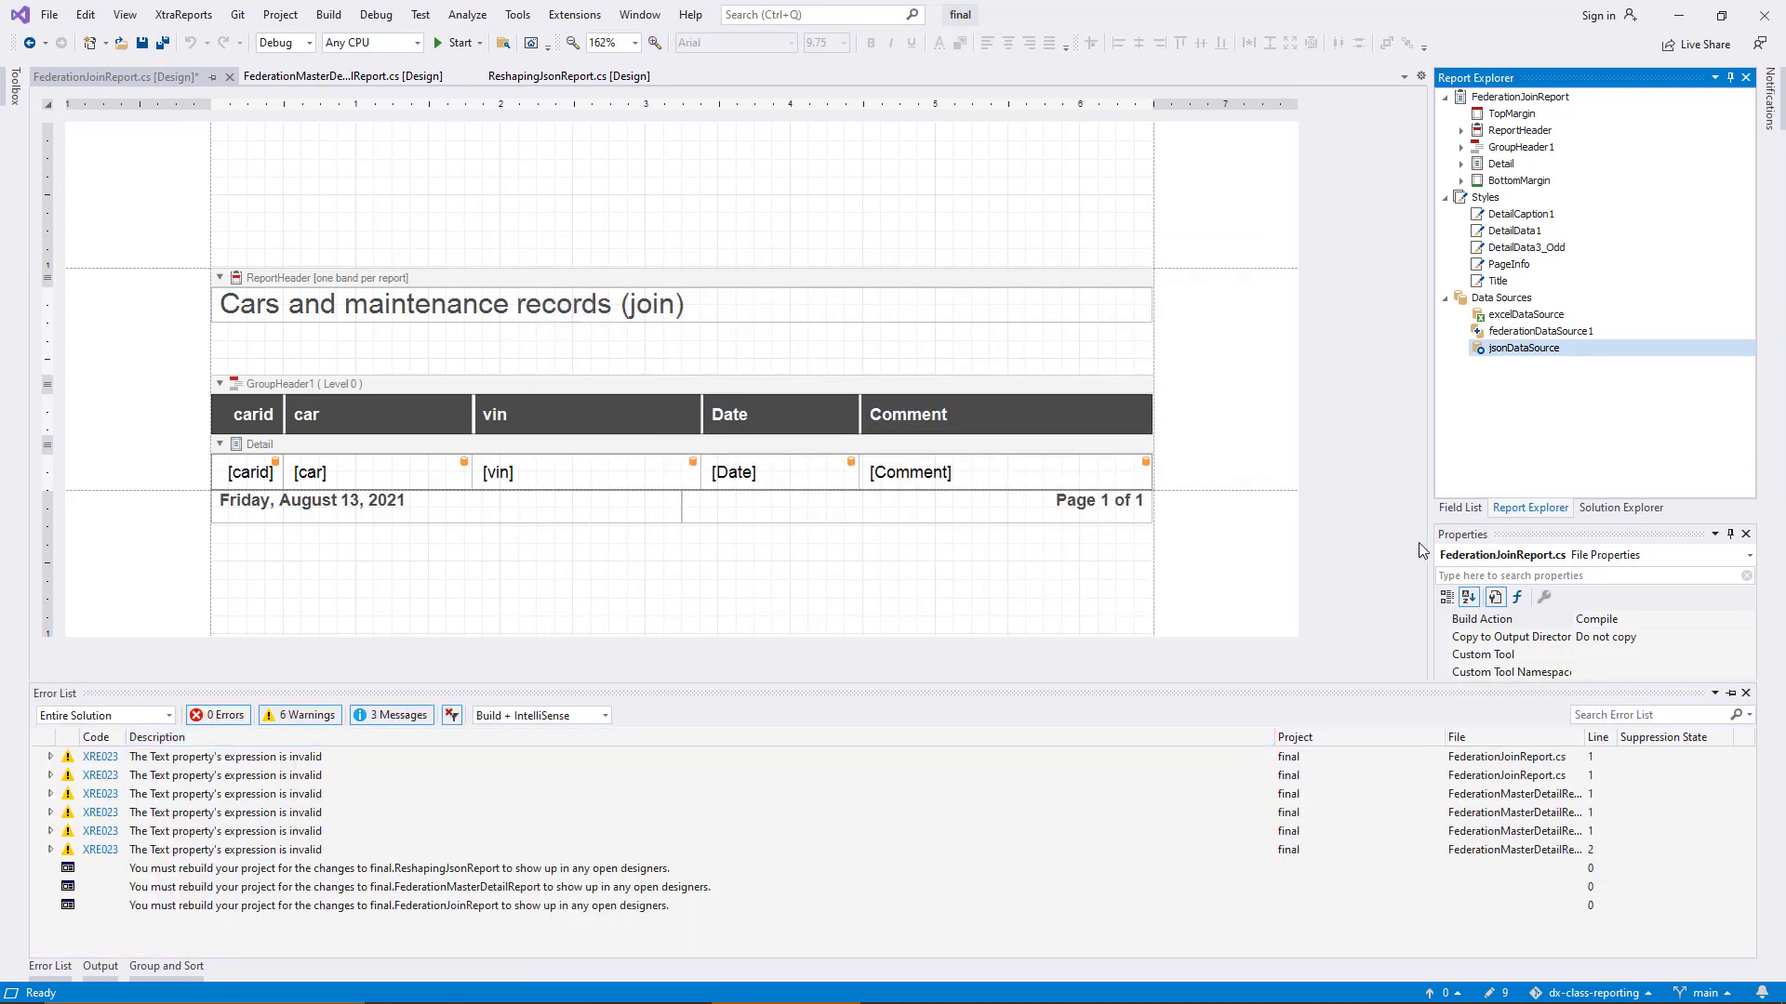
{"action": "left_click", "coordinate": [1452, 506]}
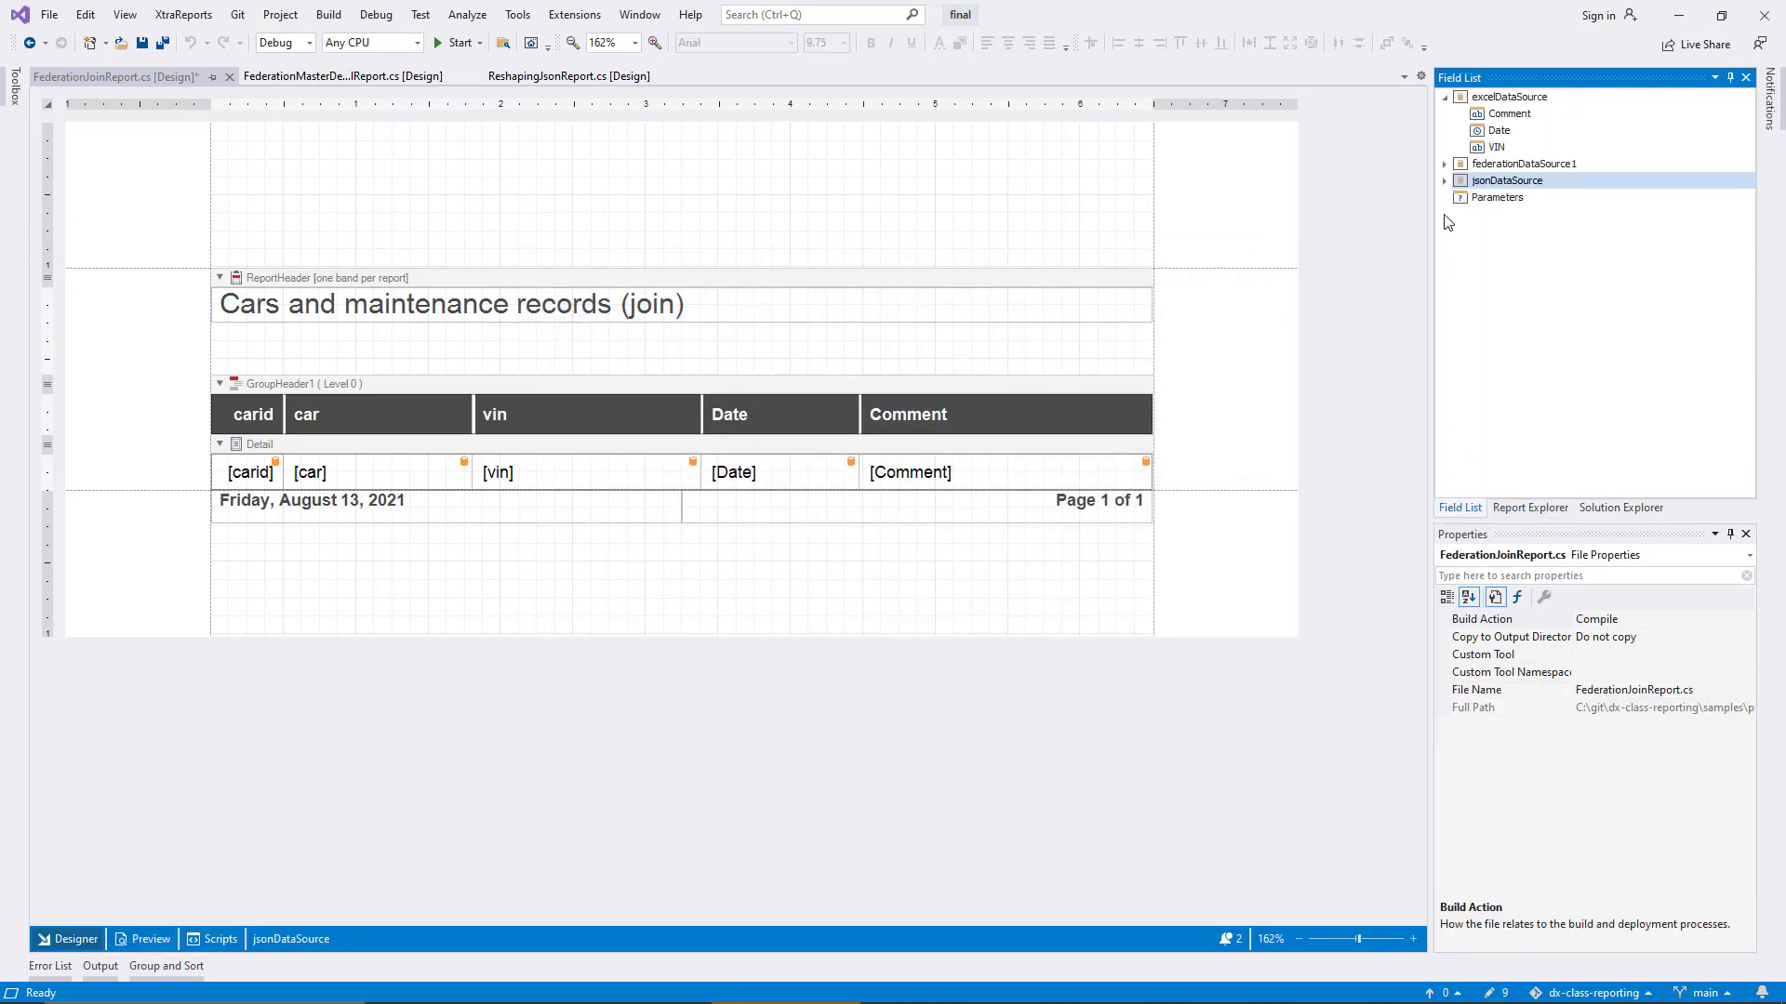
{"action": "left_click", "coordinate": [1445, 164]}
{"action": "left_click", "coordinate": [1461, 181]}
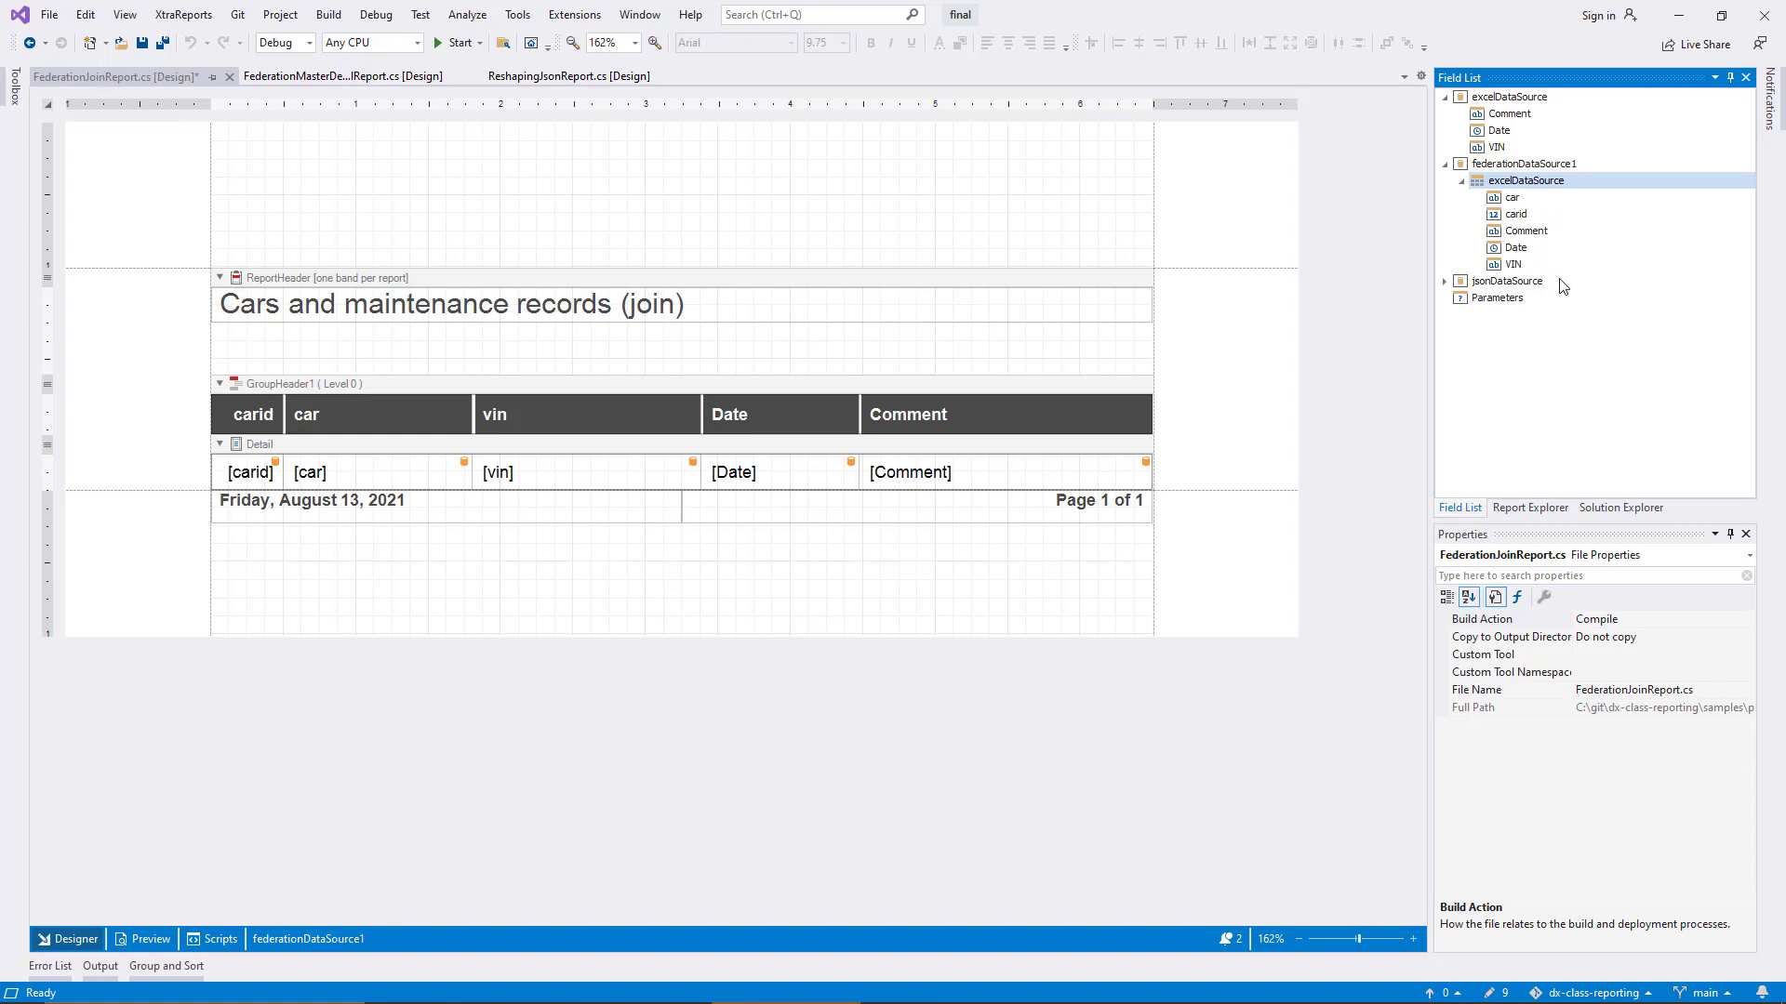
Check the excelDataSource query name in federationDataSource1's query list, leaving it unchanged.
{"action": "right_click", "coordinate": [1594, 160]}
{"action": "left_click", "coordinate": [1702, 197]}
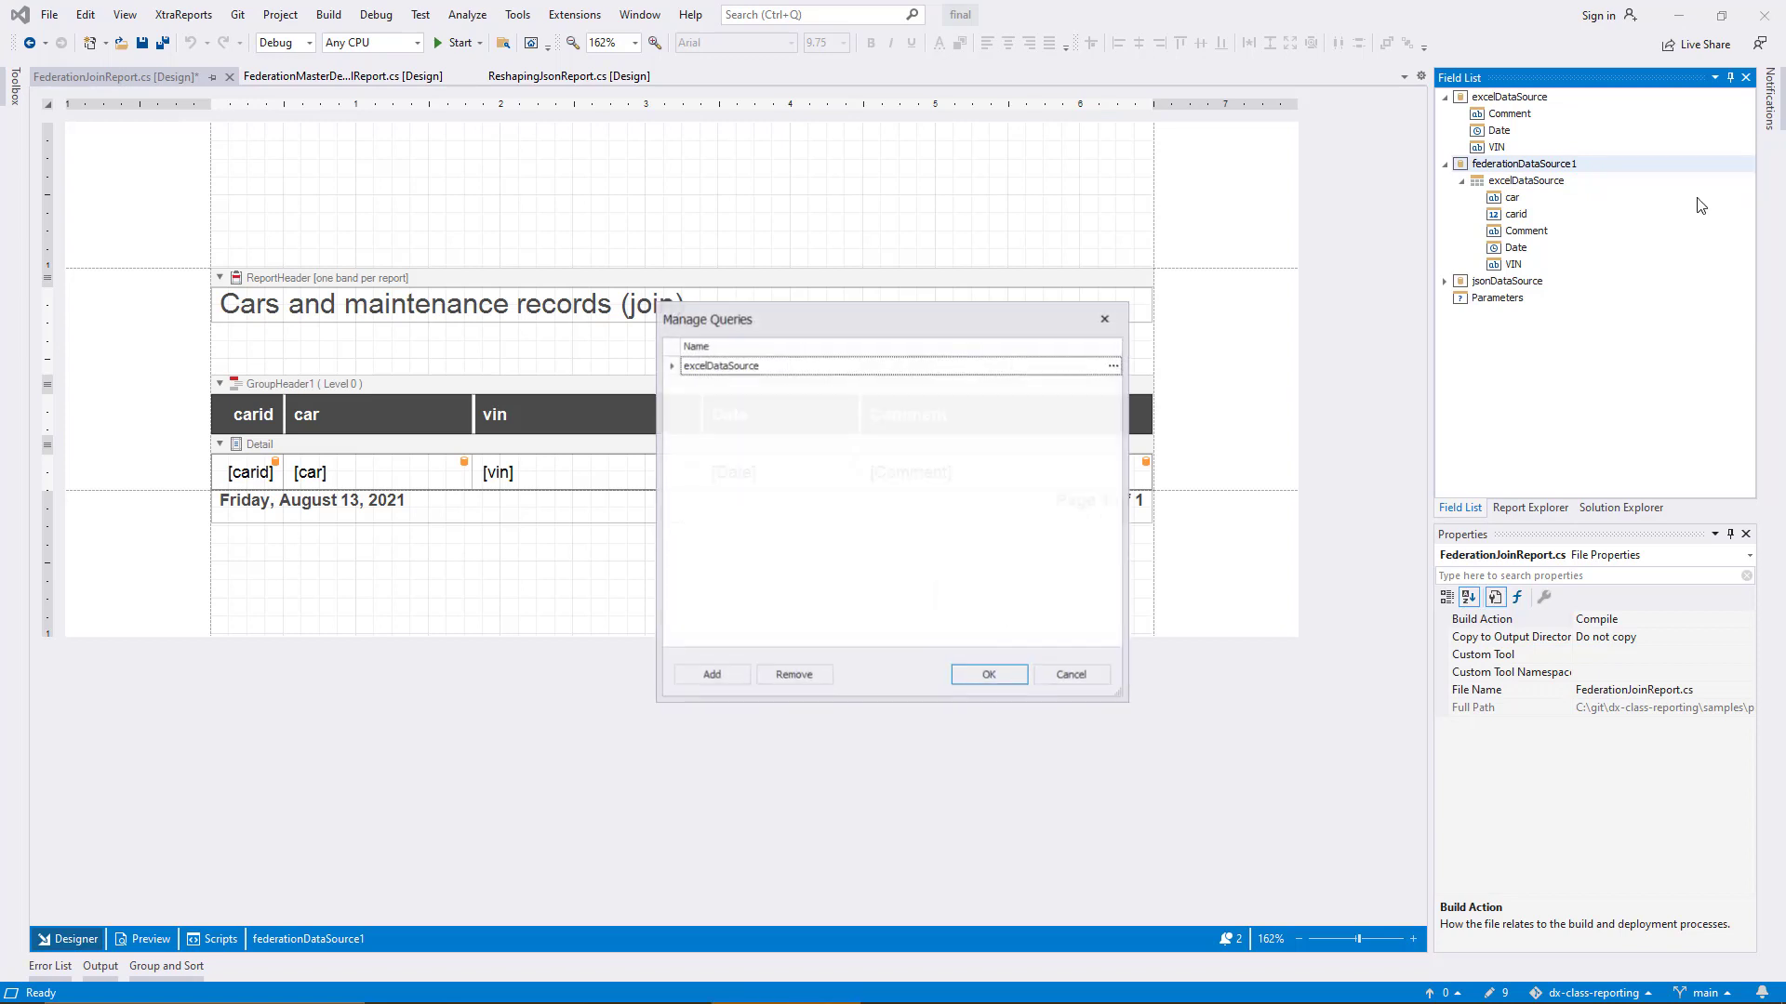
{"action": "left_click", "coordinate": [833, 372]}
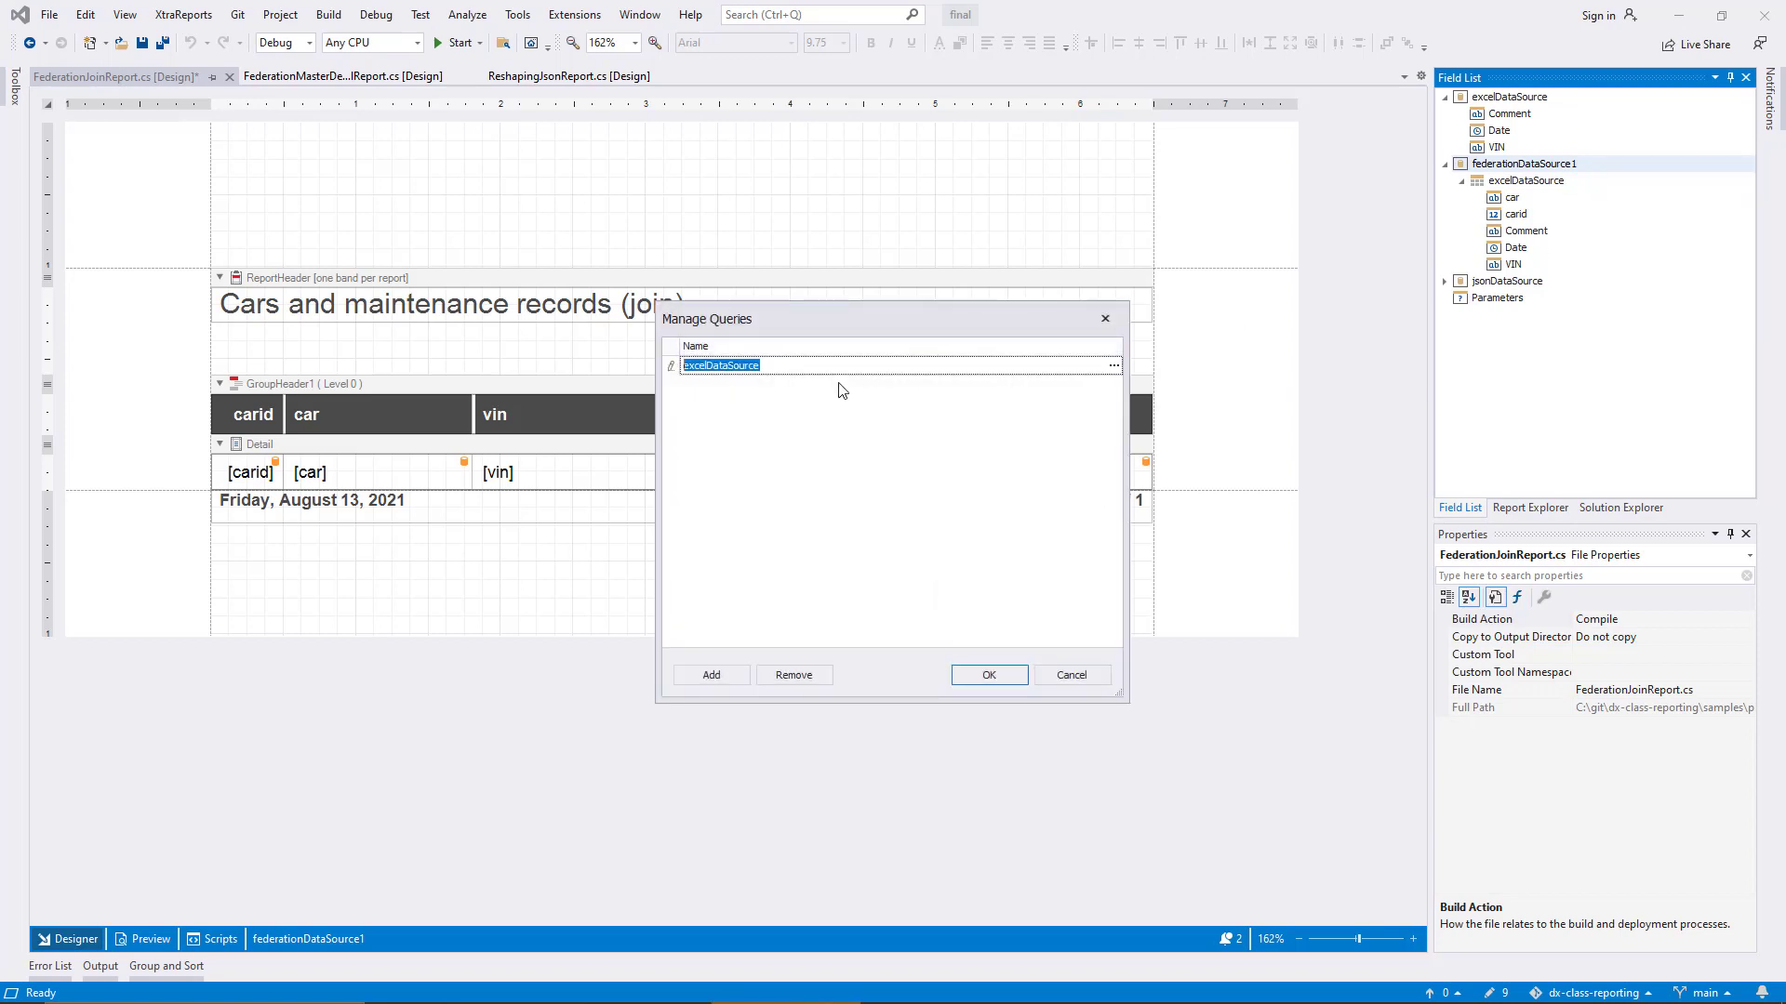
{"action": "left_click", "coordinate": [1065, 676]}
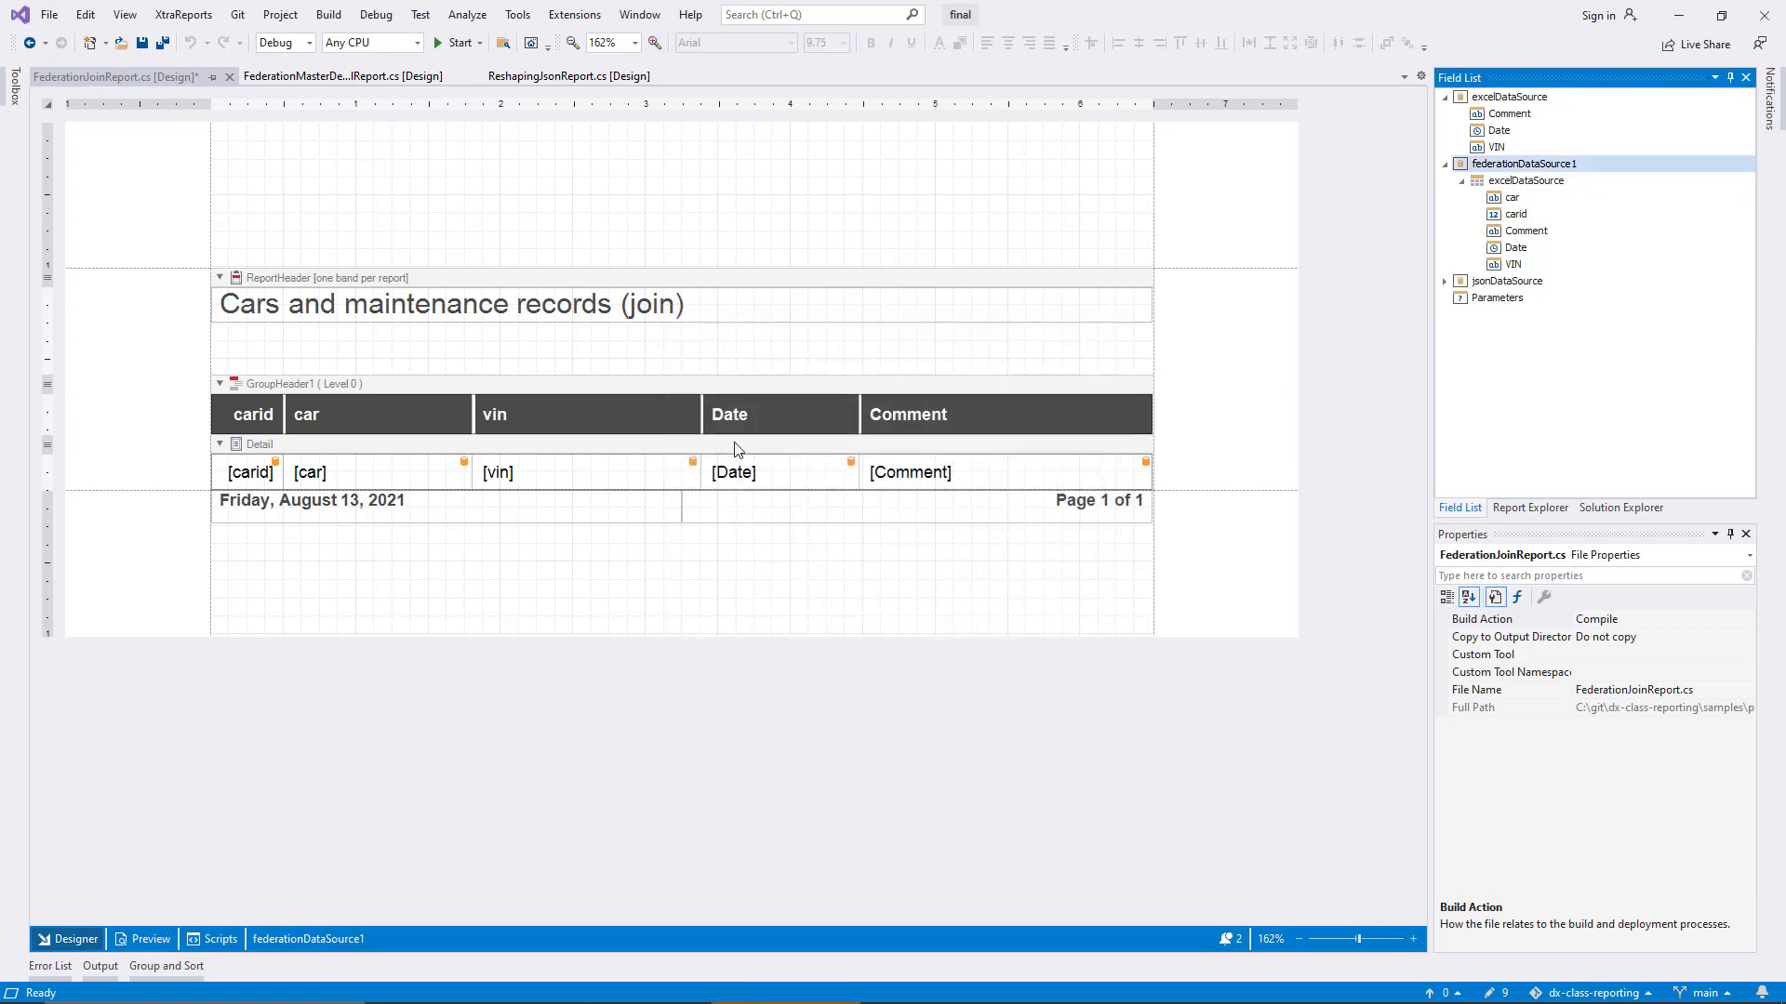
Set the report's Data Source to federationDataSource1 and Data Member to excelDataSource, then preview.
{"action": "left_click", "coordinate": [52, 103]}
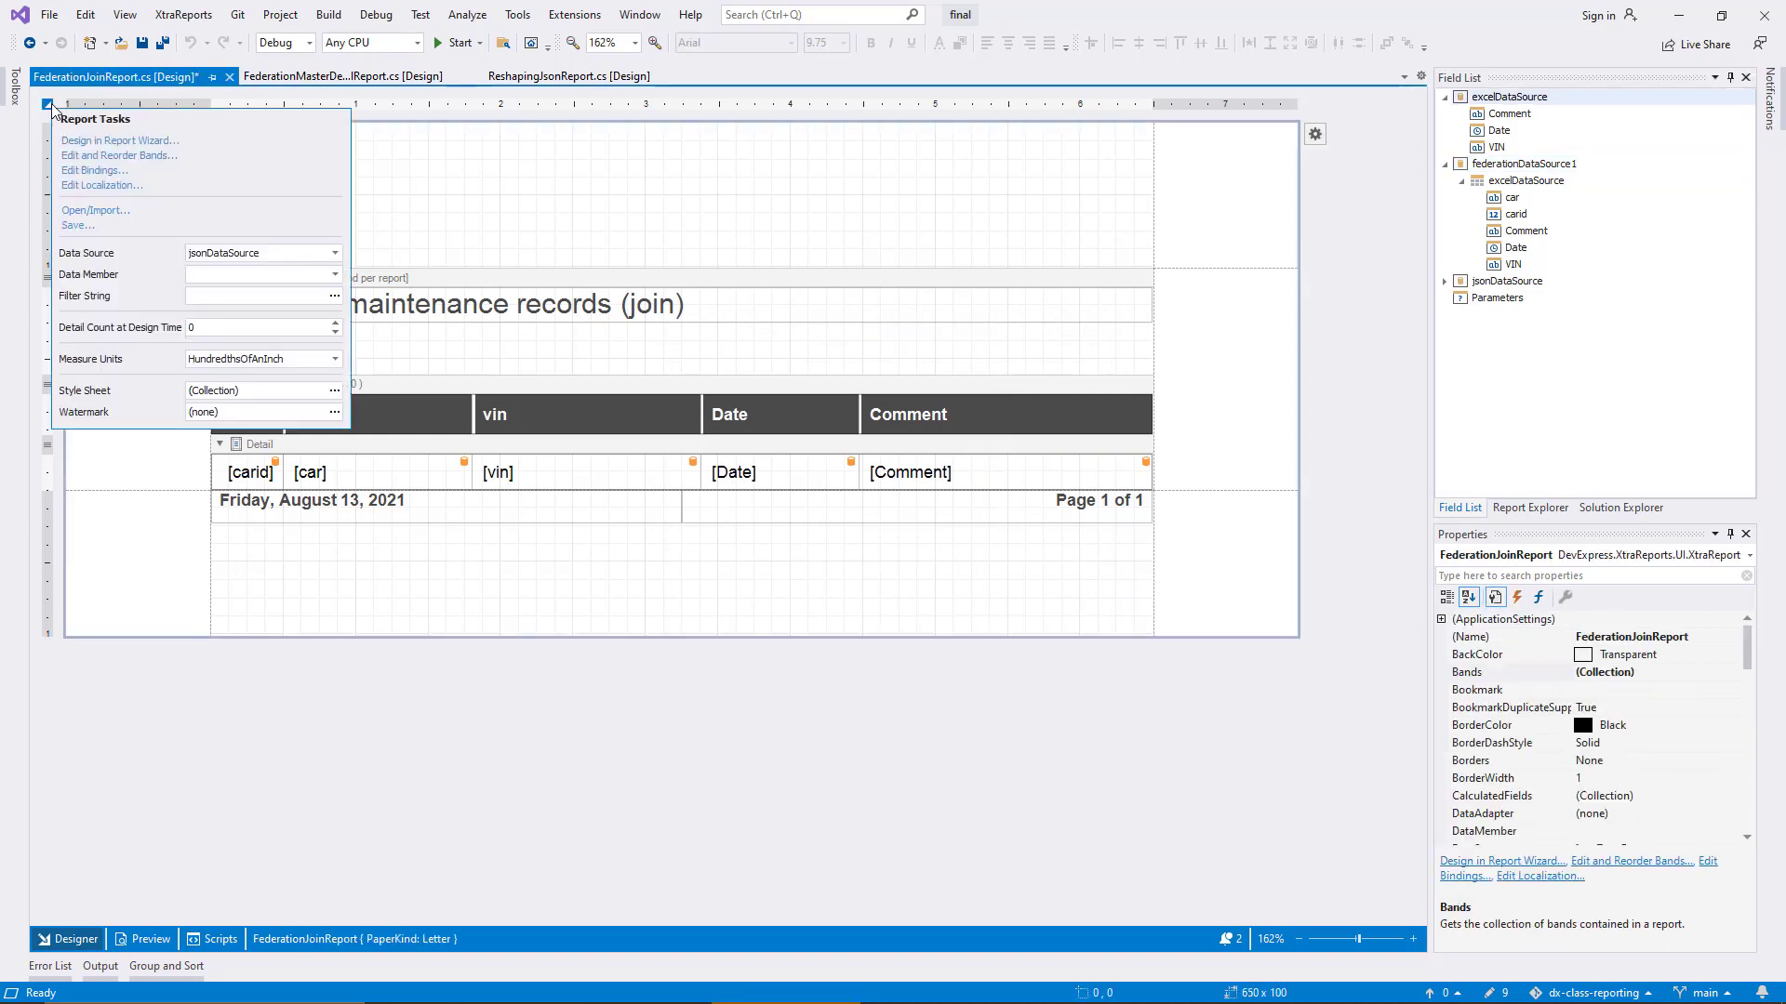
{"action": "left_click", "coordinate": [335, 253]}
{"action": "left_click", "coordinate": [312, 305]}
{"action": "left_click", "coordinate": [335, 274]}
{"action": "left_click", "coordinate": [332, 293]}
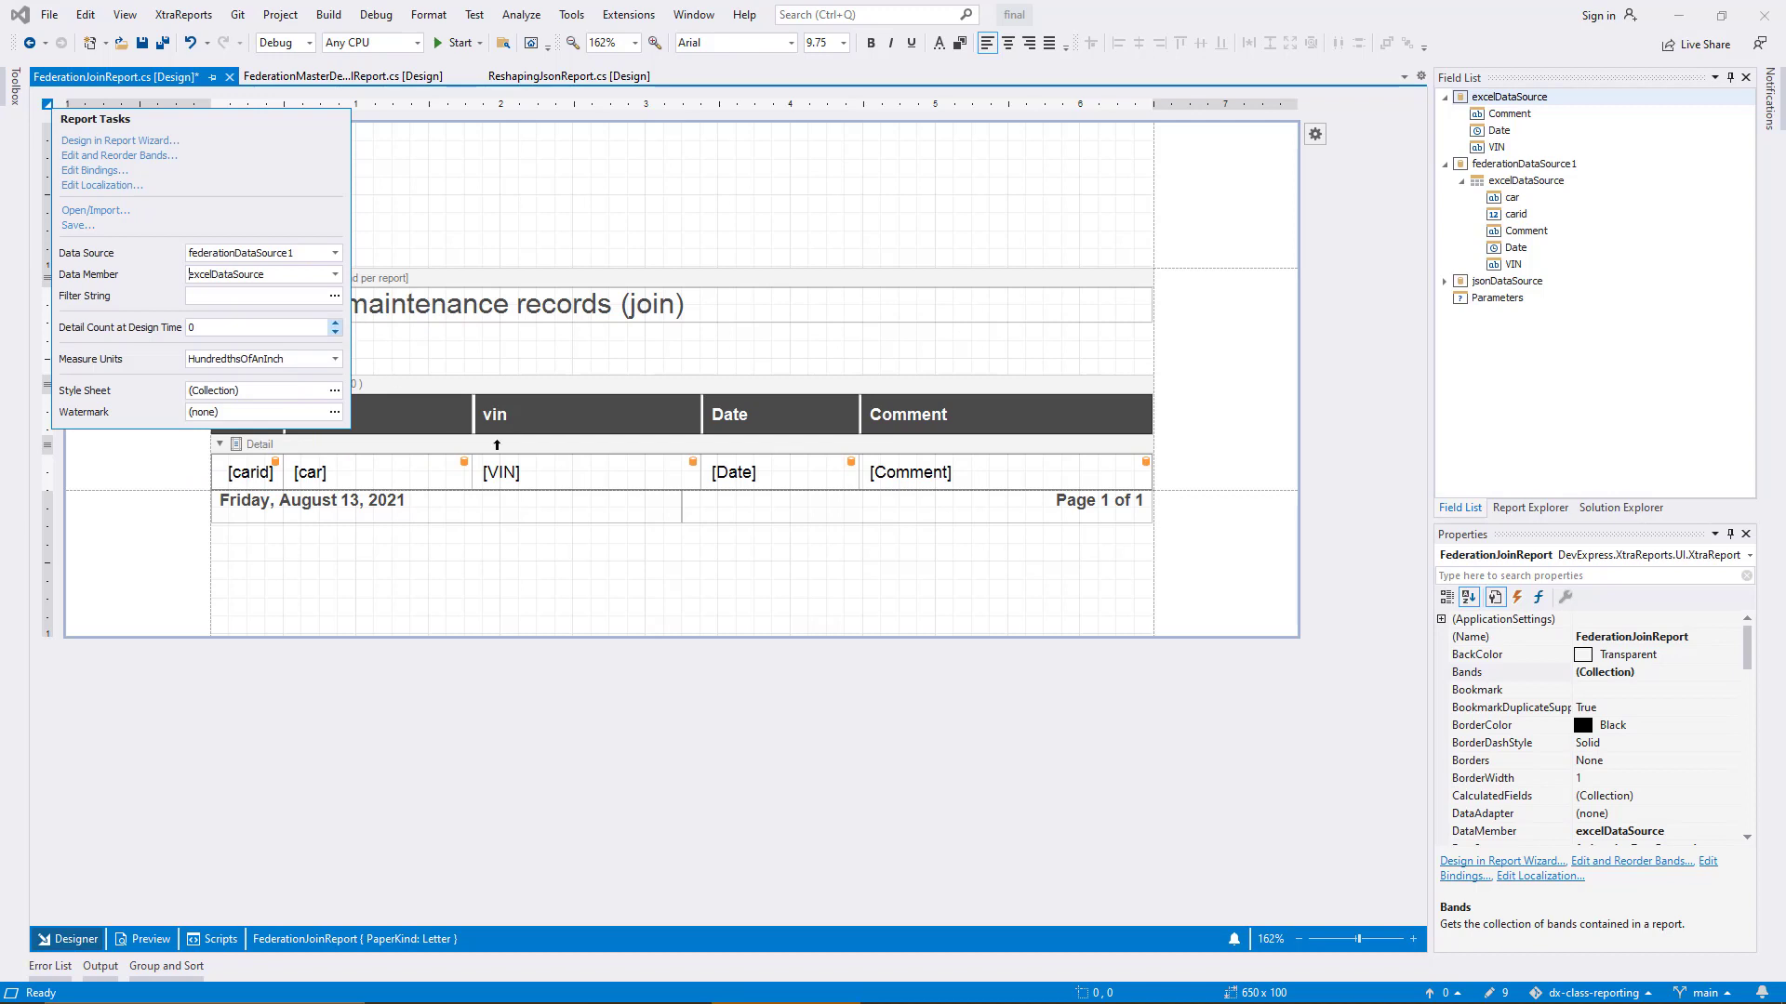
{"action": "left_click", "coordinate": [752, 697]}
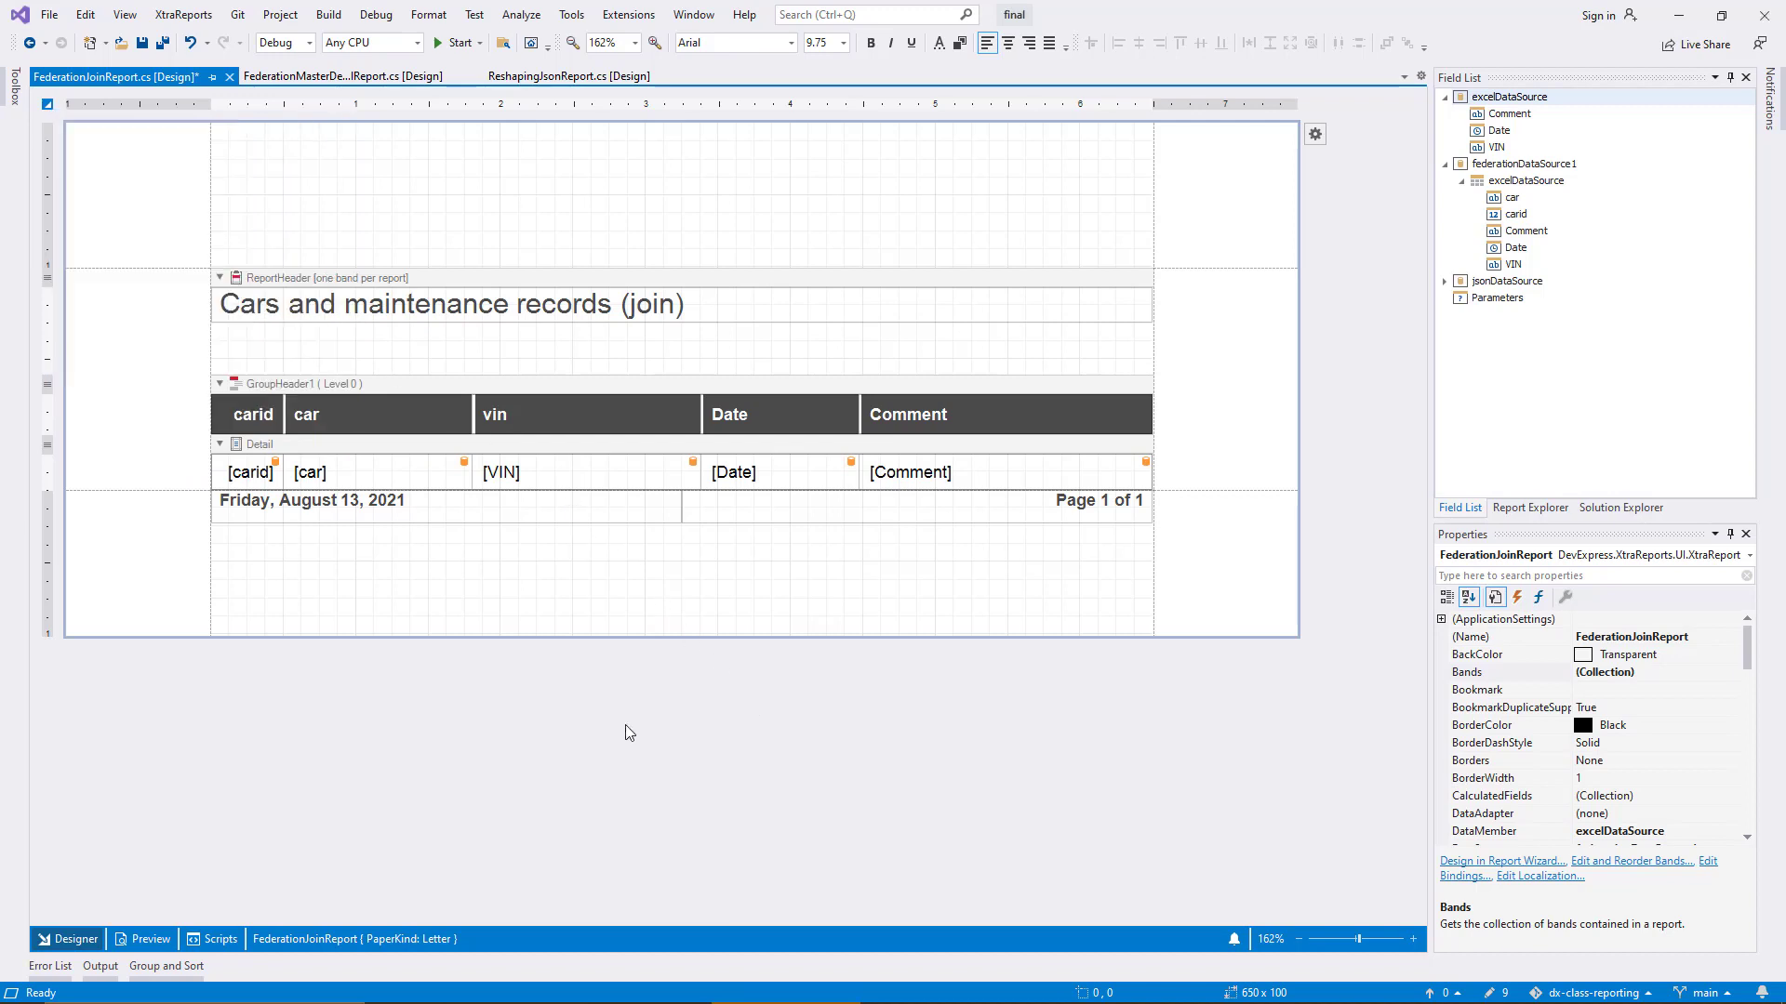
{"action": "left_click", "coordinate": [137, 939]}
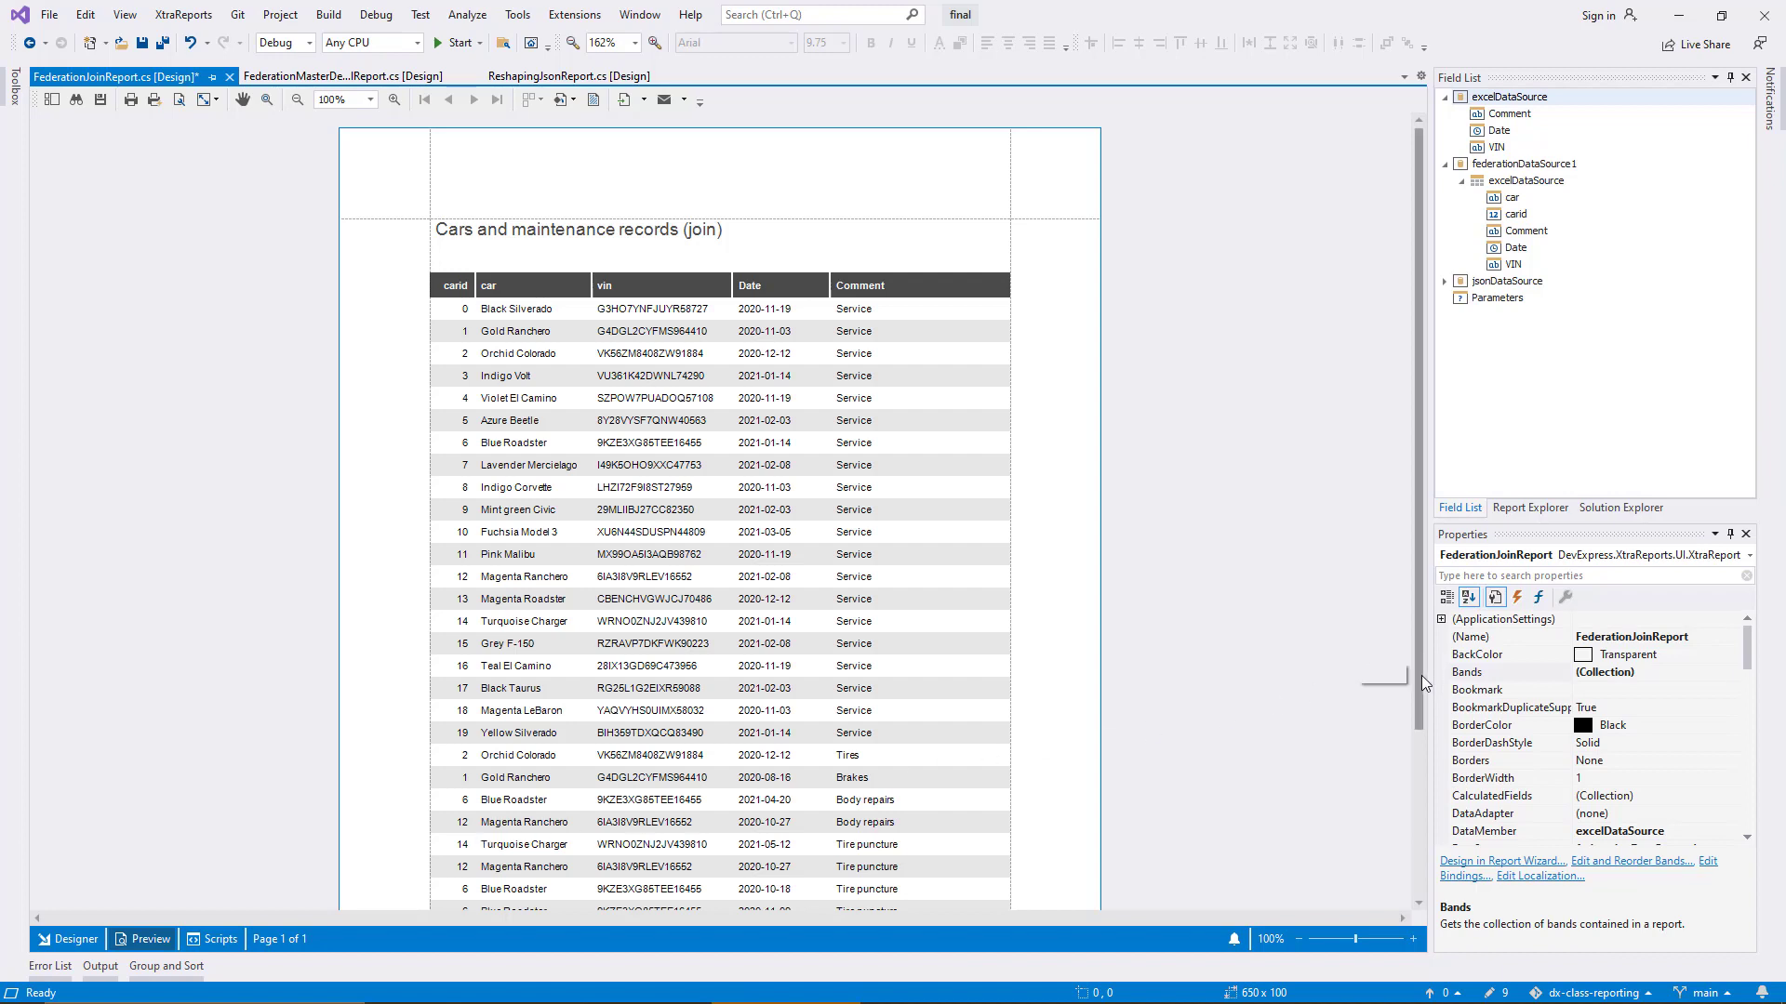
Scroll through the preview's 28 joined rows showing carid, car, vin, Date and Comment.
{"action": "left_click_drag", "start_coordinate": [1421, 675], "coordinate": [1431, 738]}
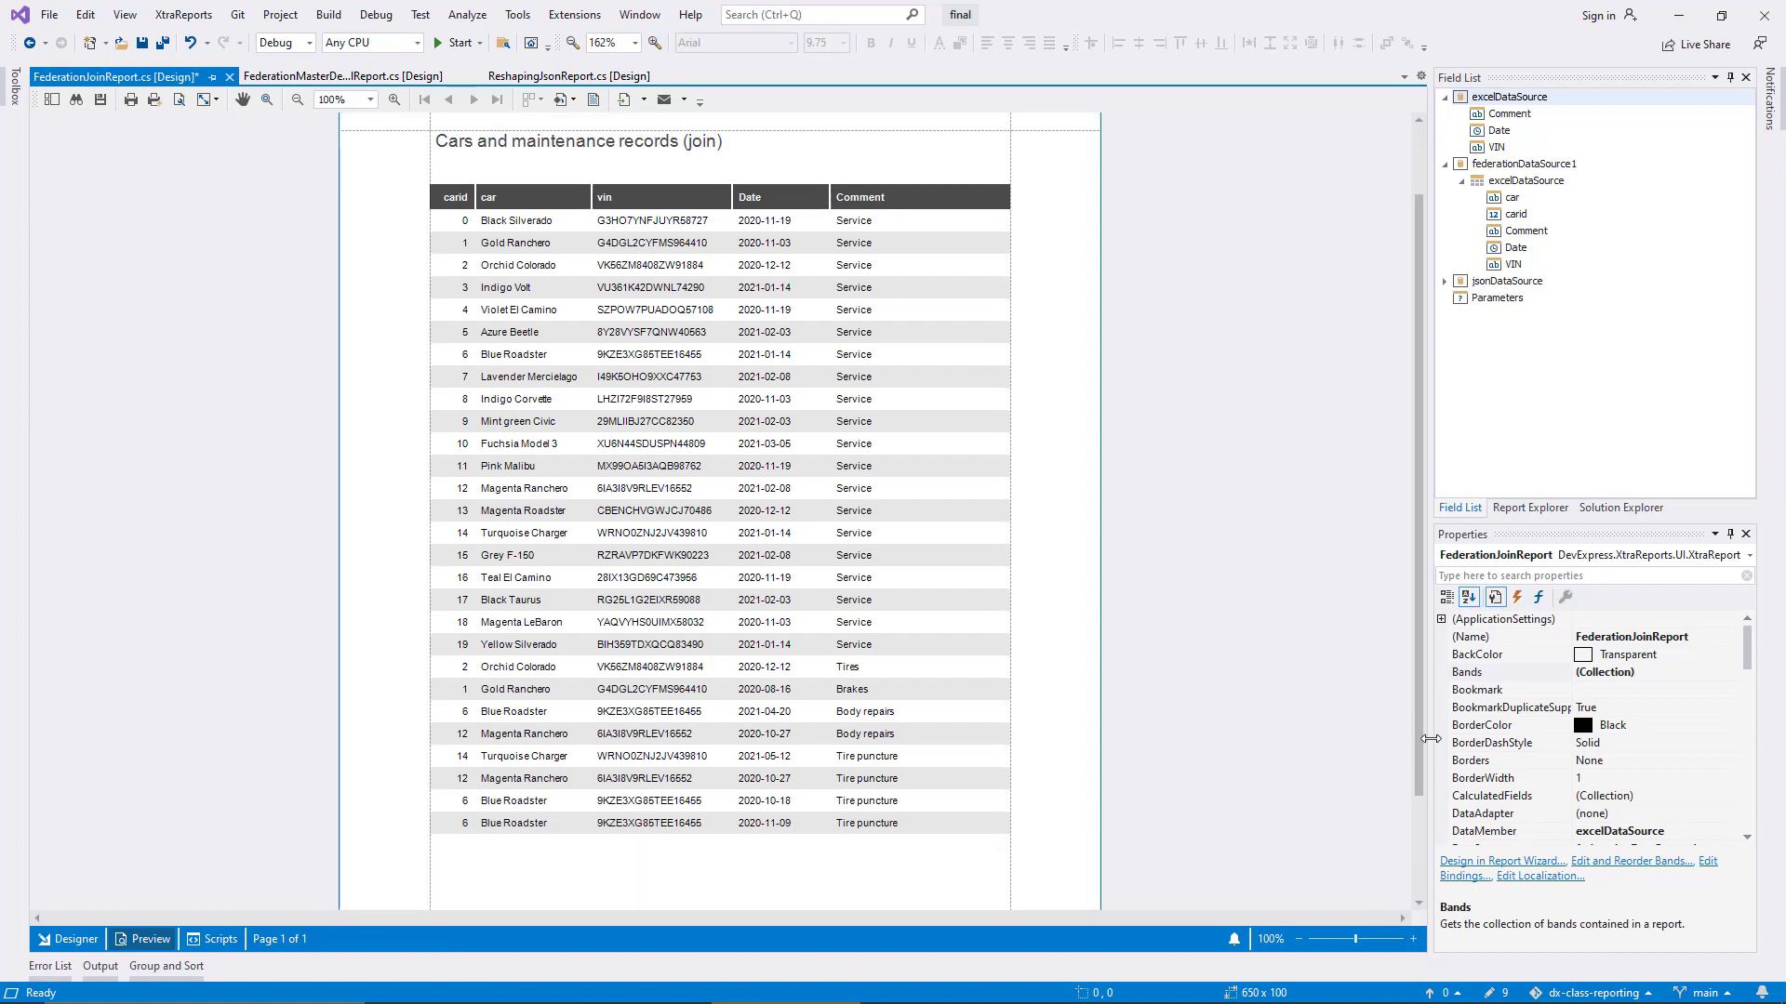